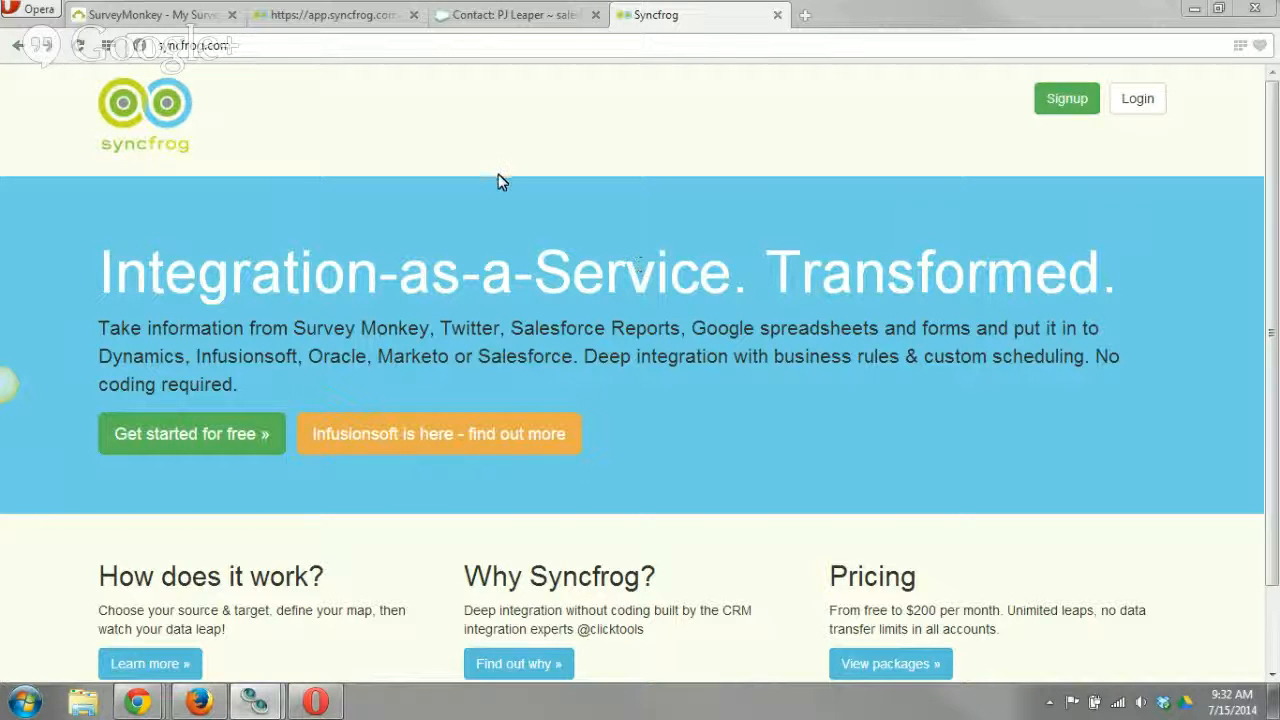
# Open Infusionsoft in a new browser tab, dismiss the email-limit notice and show the contacts list.
pyautogui.click(803, 17)
pyautogui.write('infu')
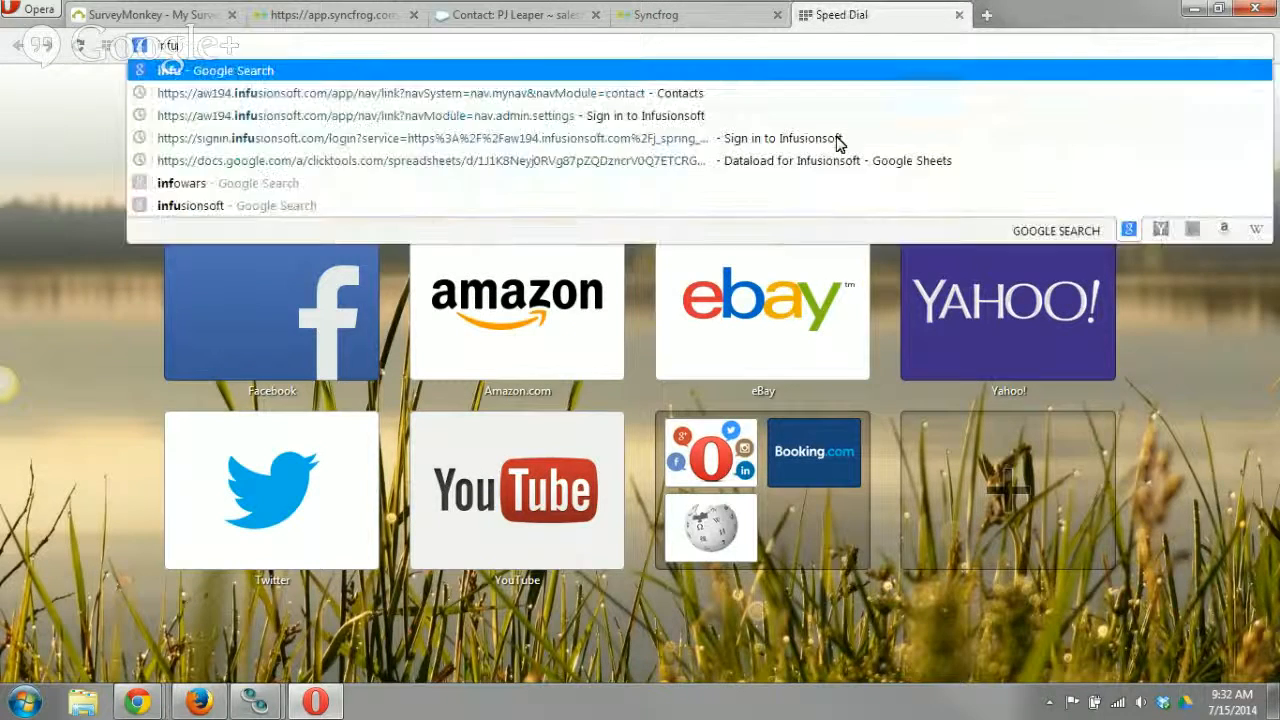
pyautogui.press('Down')
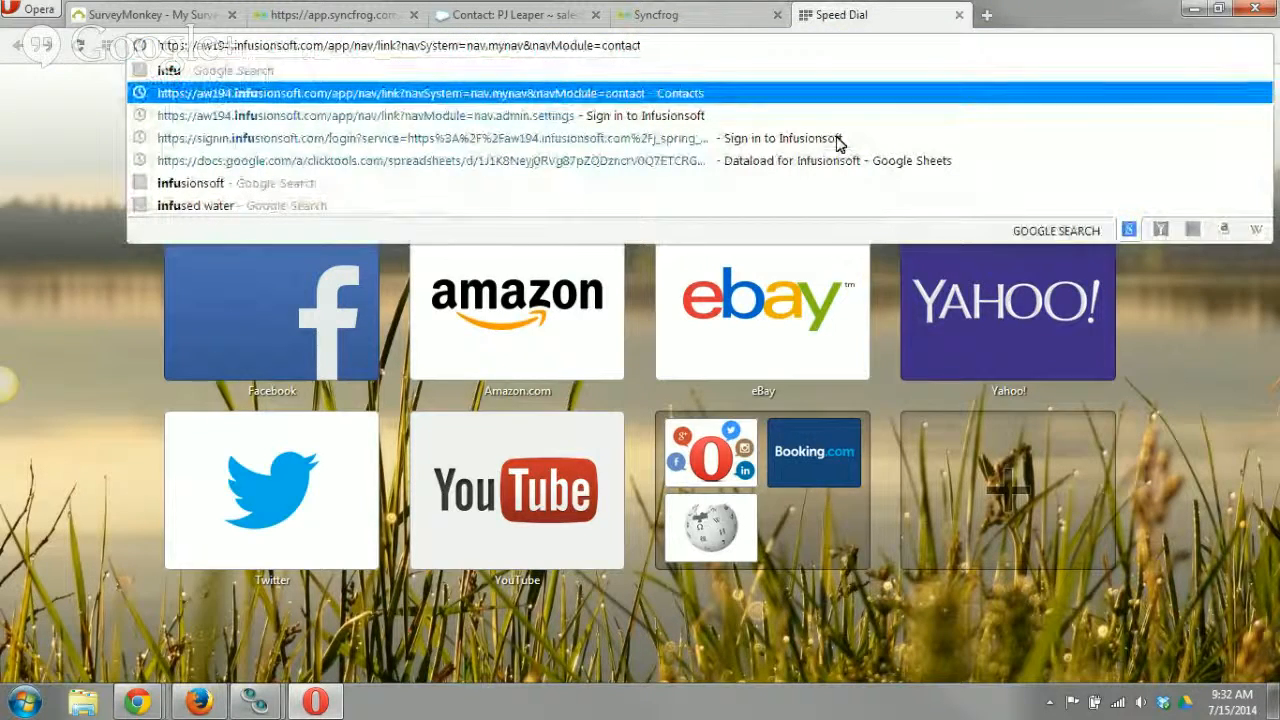
pyautogui.press('Return')
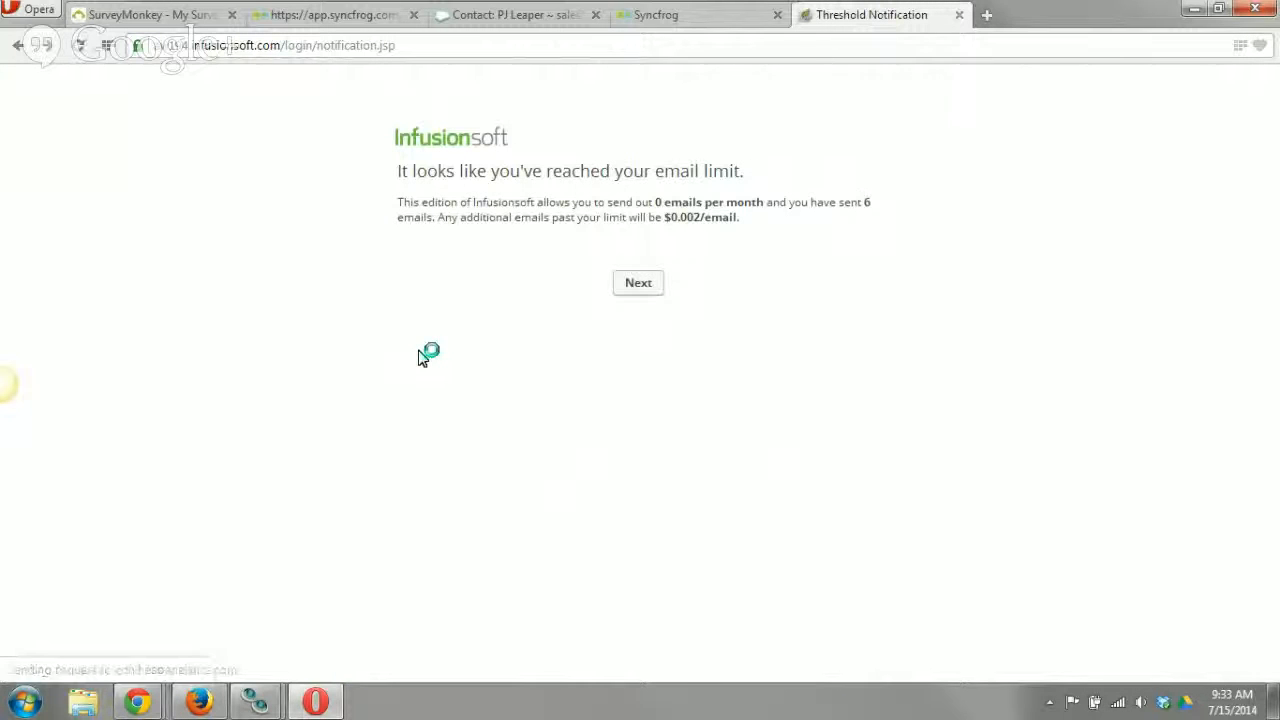
pyautogui.click(625, 298)
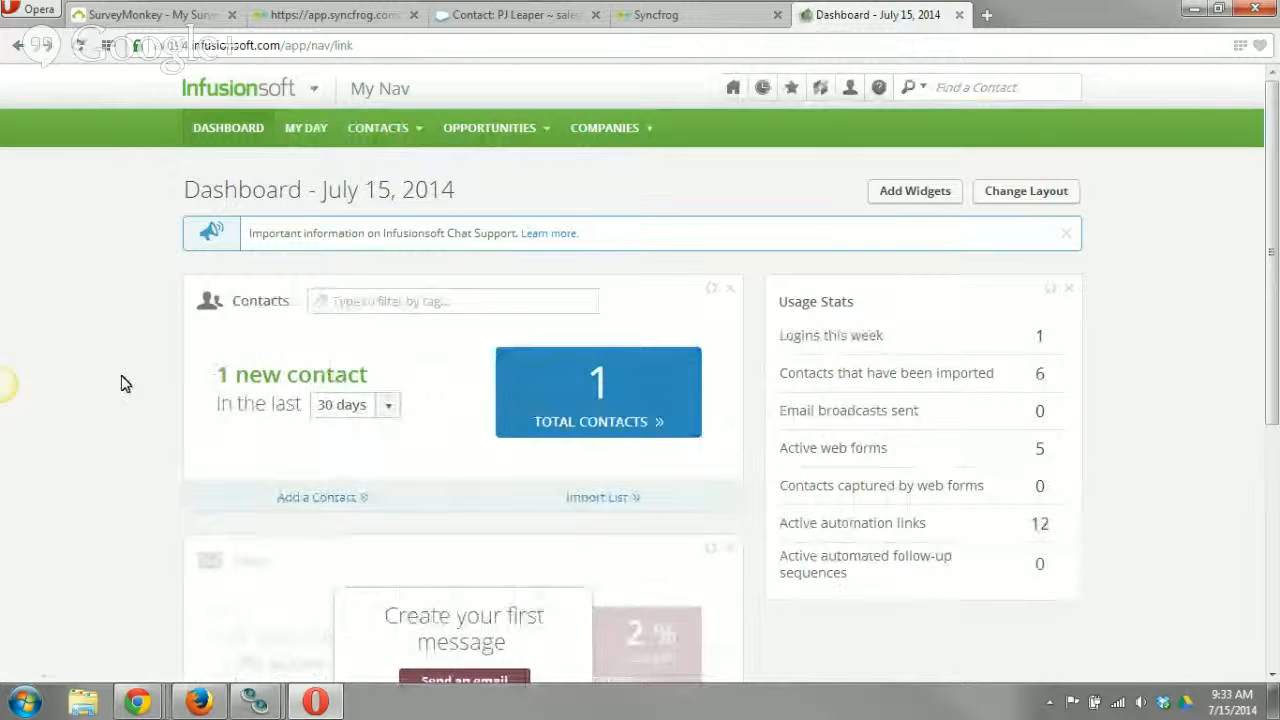
pyautogui.moveTo(392, 146)
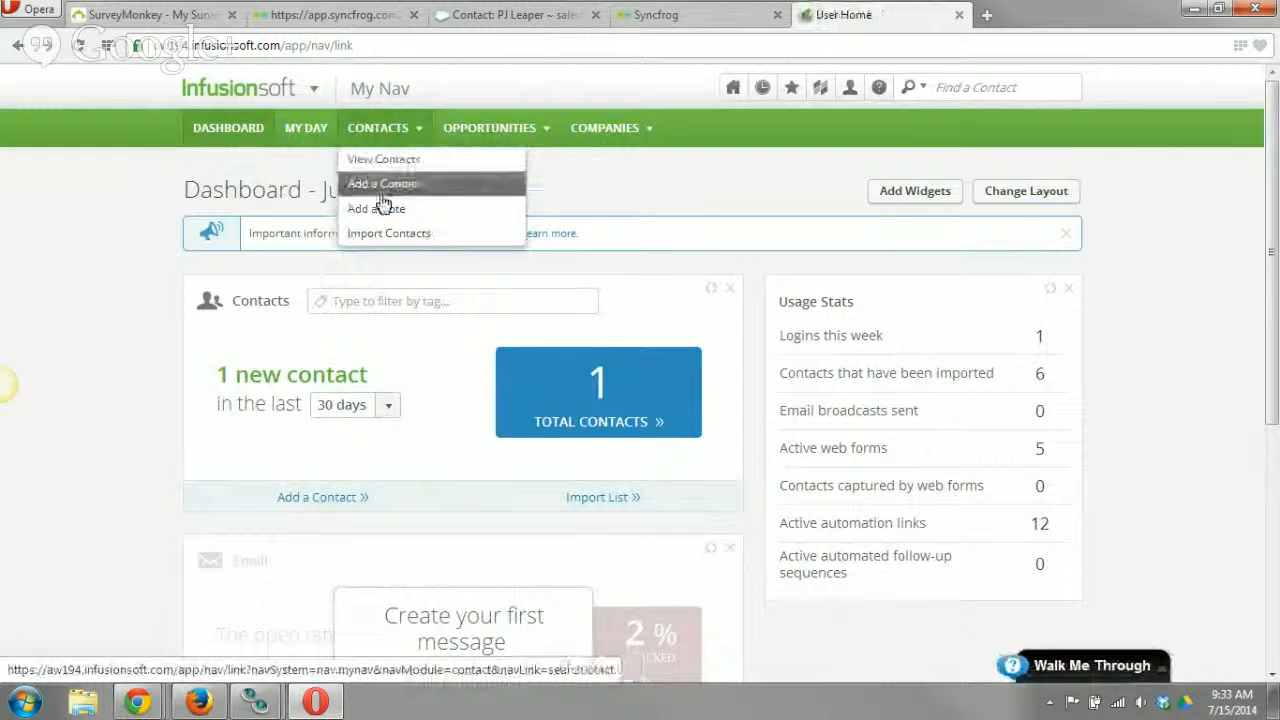
pyautogui.click(384, 159)
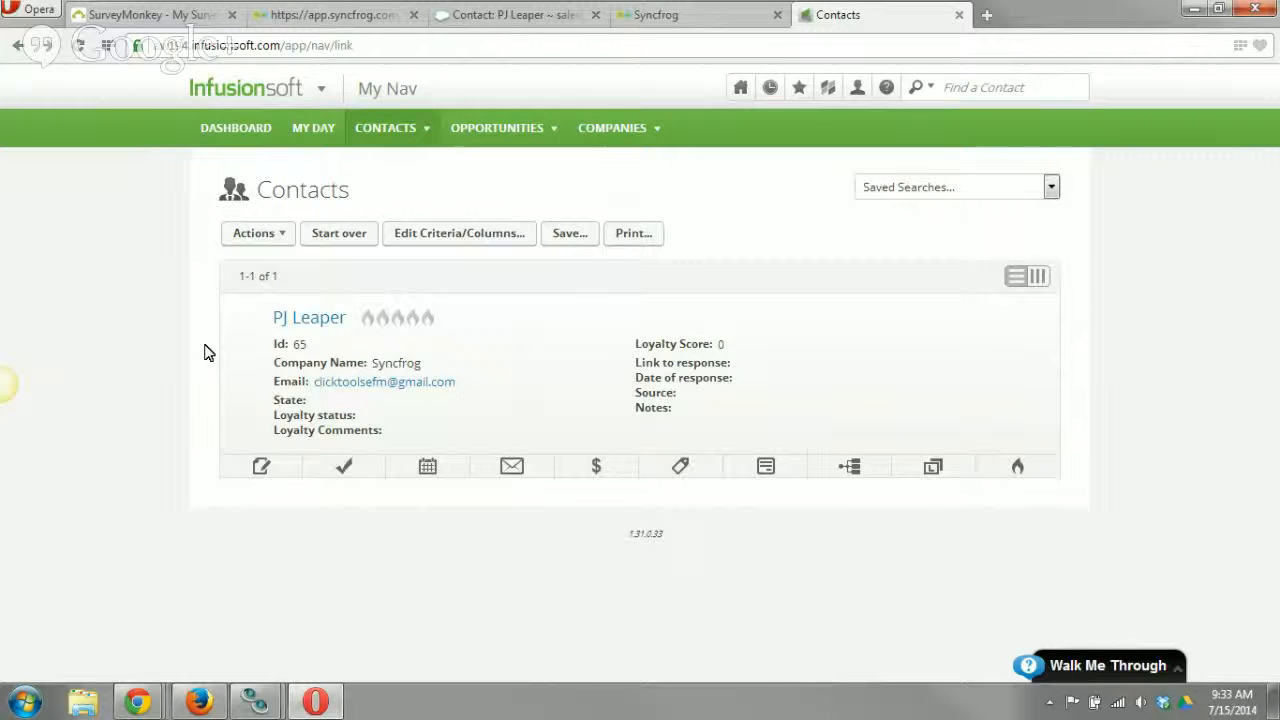
# Reload the unavailable Syncfrog app page to bring up the Data Leaps list.
pyautogui.click(337, 18)
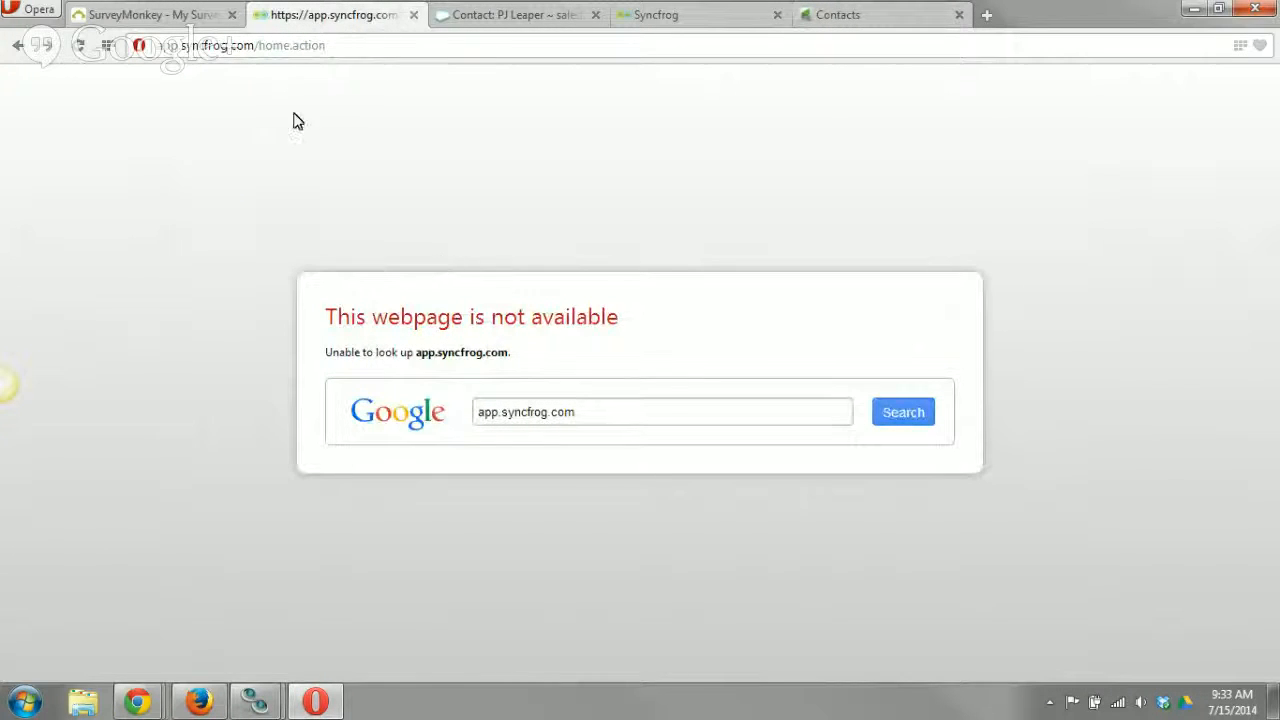
pyautogui.click(79, 45)
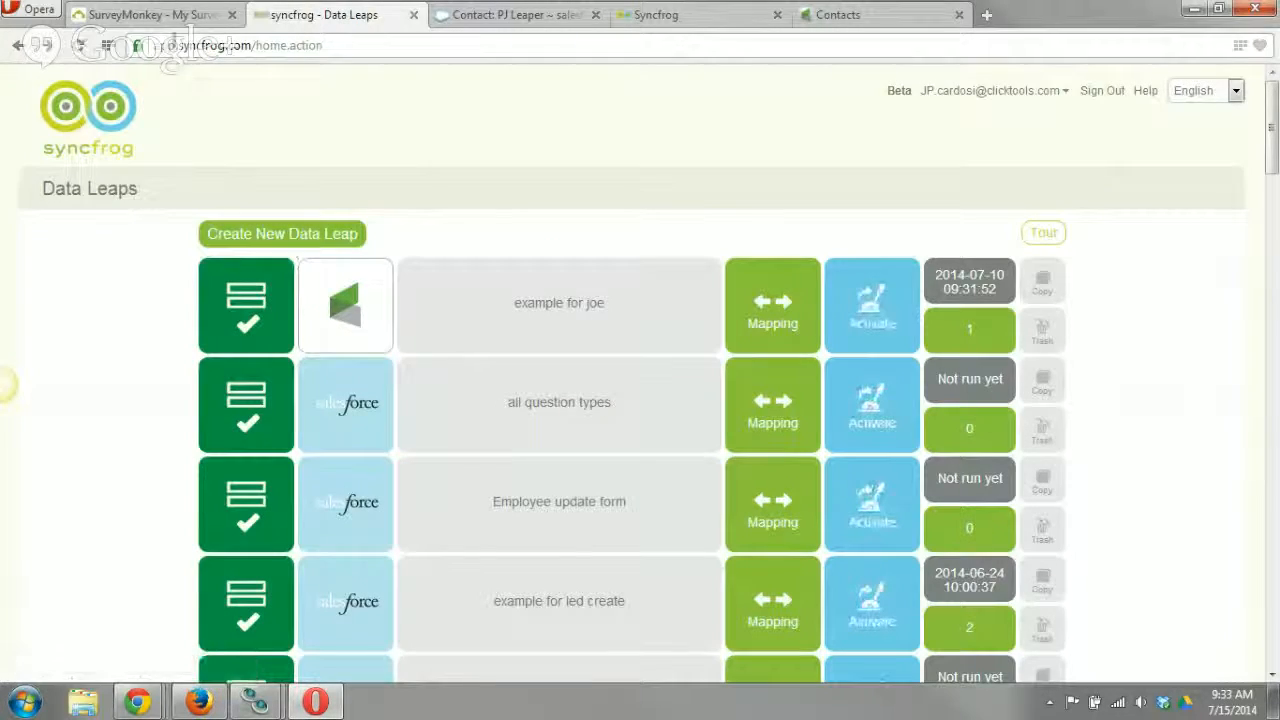
pyautogui.click(177, 22)
pyautogui.click(502, 20)
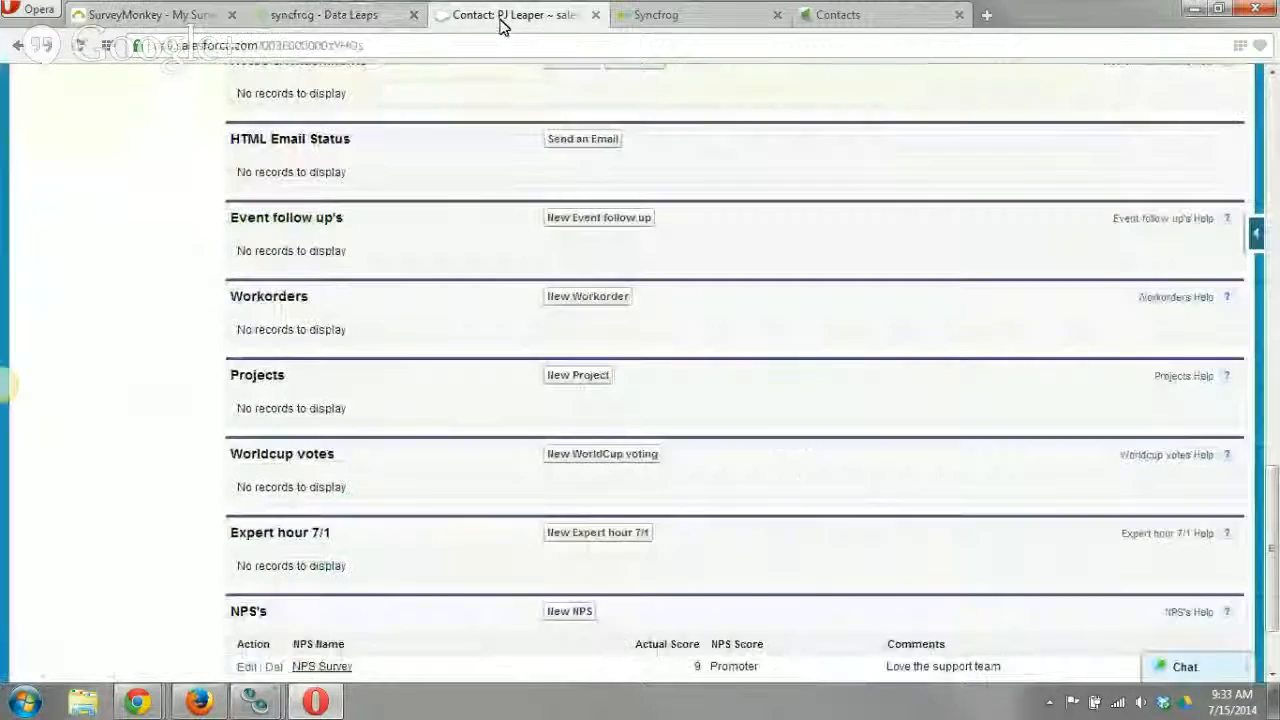
pyautogui.click(698, 18)
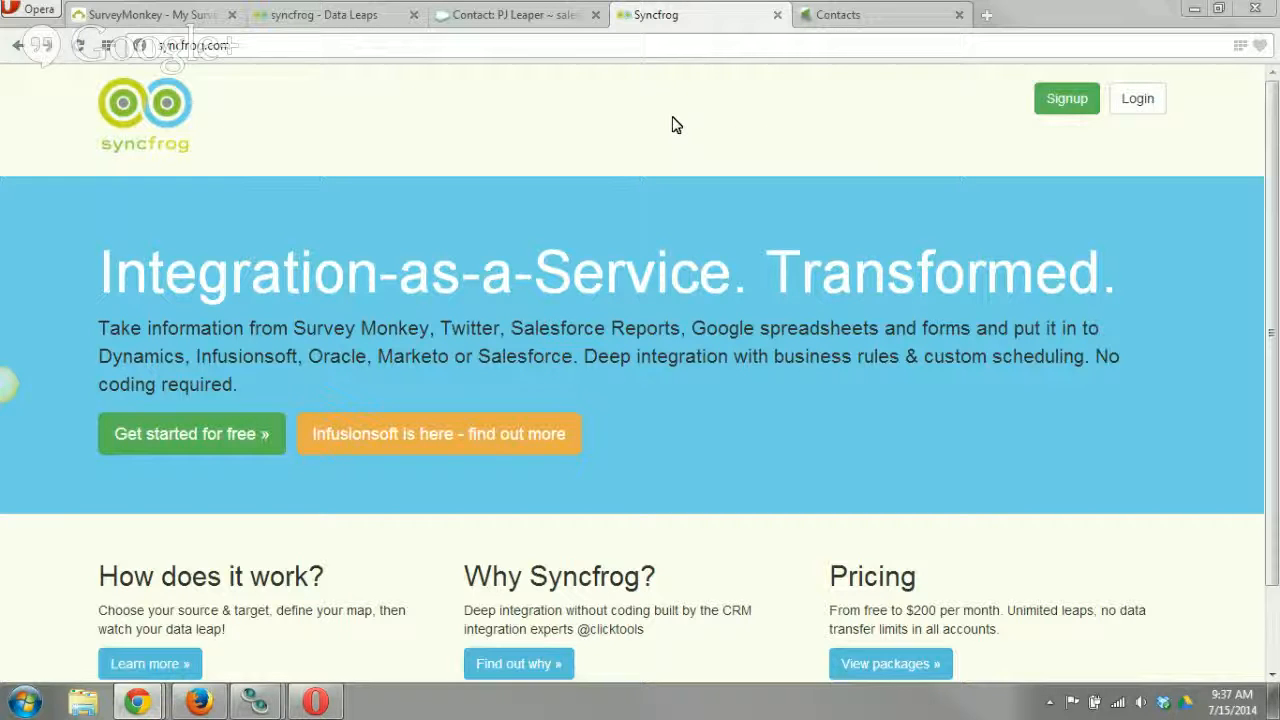
pyautogui.click(857, 14)
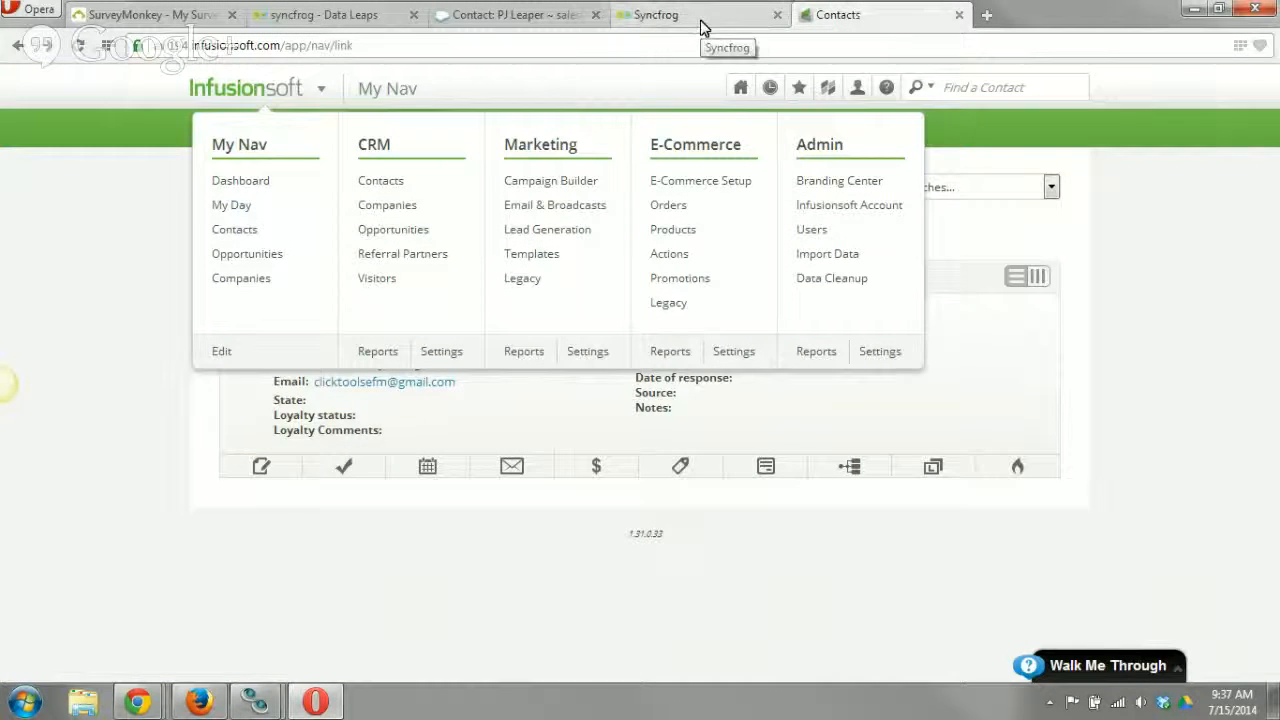
pyautogui.click(362, 18)
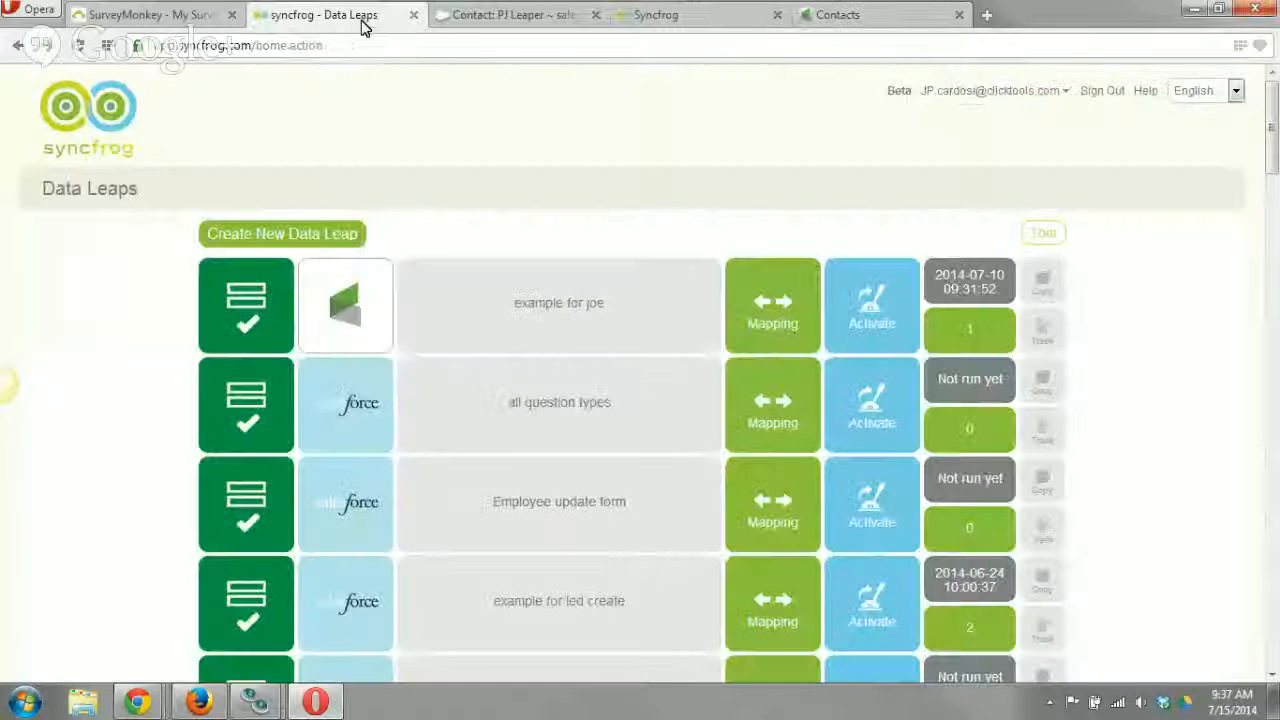
# Go to Google Drive through Gmail in a new browser tab and create a blank spreadsheet.
pyautogui.click(985, 15)
pyautogui.write('g')
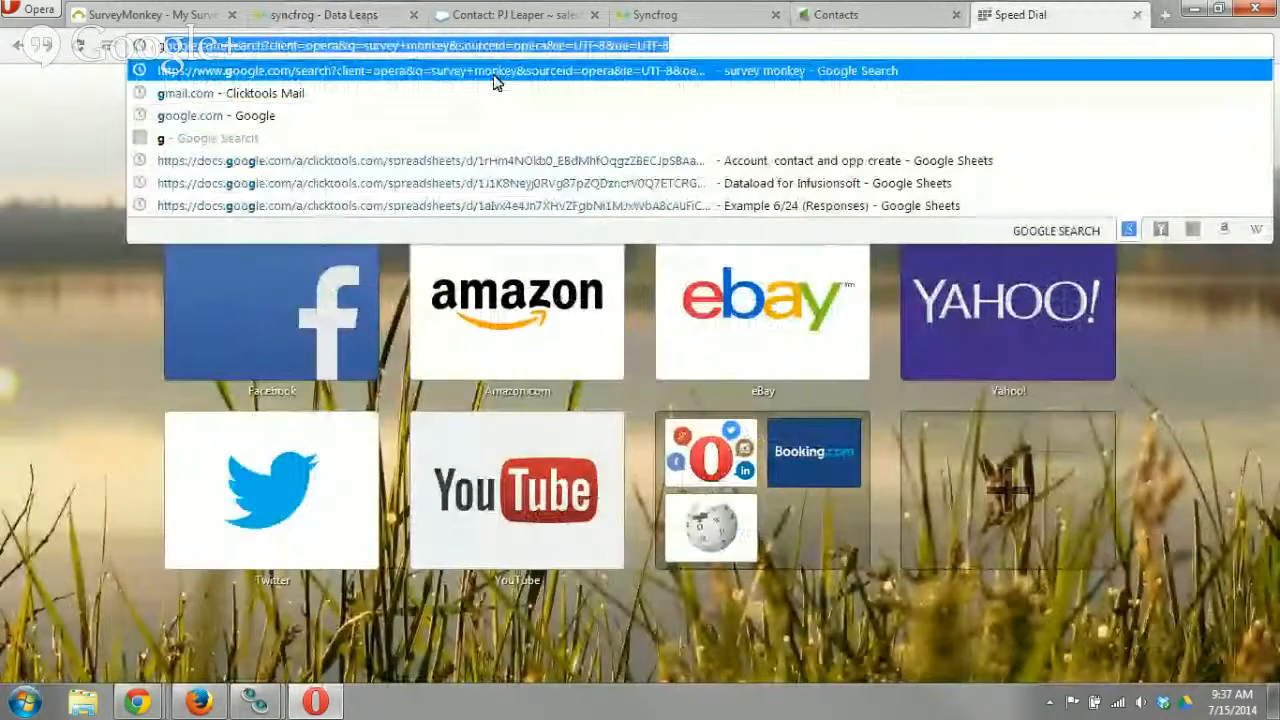
pyautogui.click(458, 95)
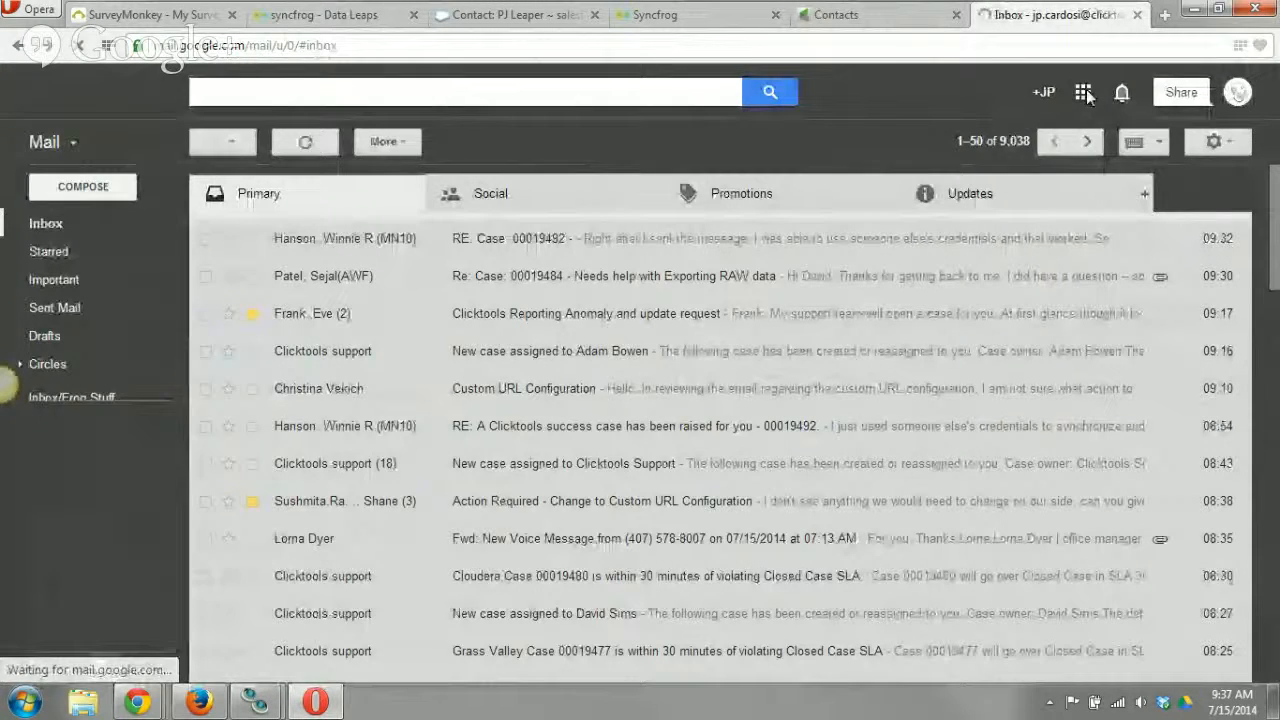
pyautogui.click(1083, 92)
pyautogui.click(1035, 300)
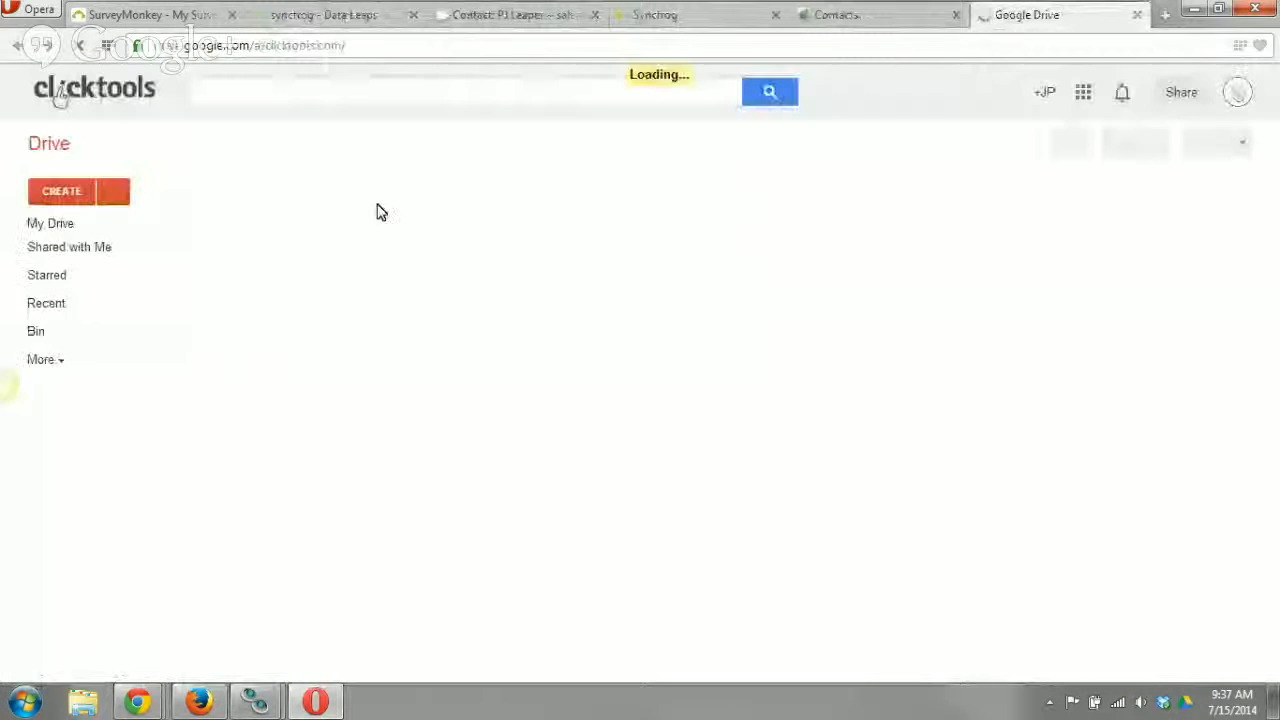
pyautogui.click(74, 200)
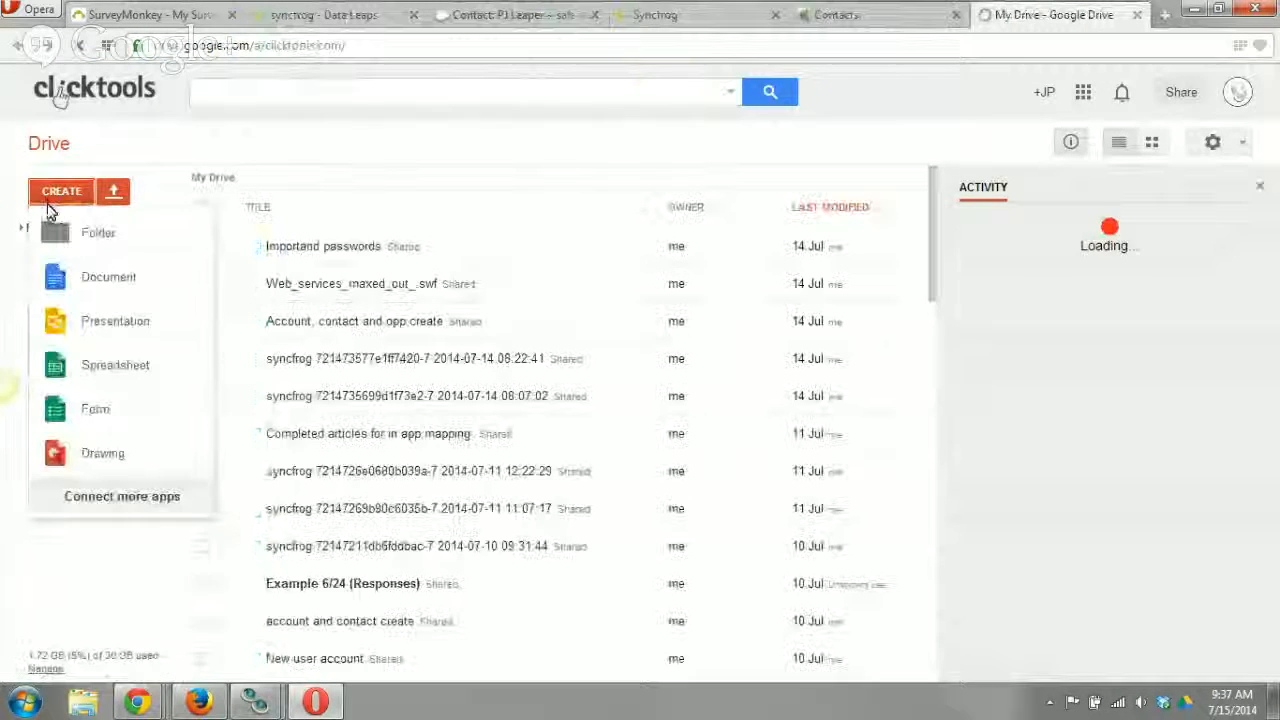
pyautogui.click(118, 366)
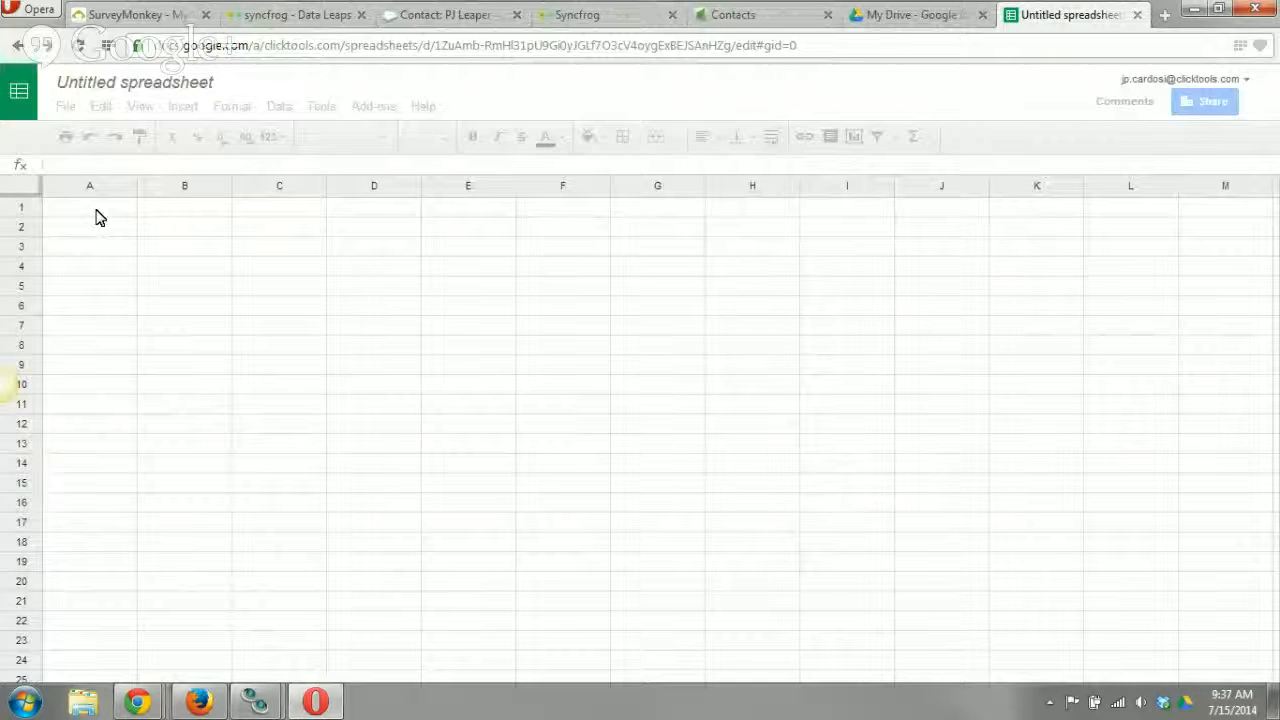
# Enter the column headers First name, last name and email address in cells A1 to C1.
pyautogui.write('First name')
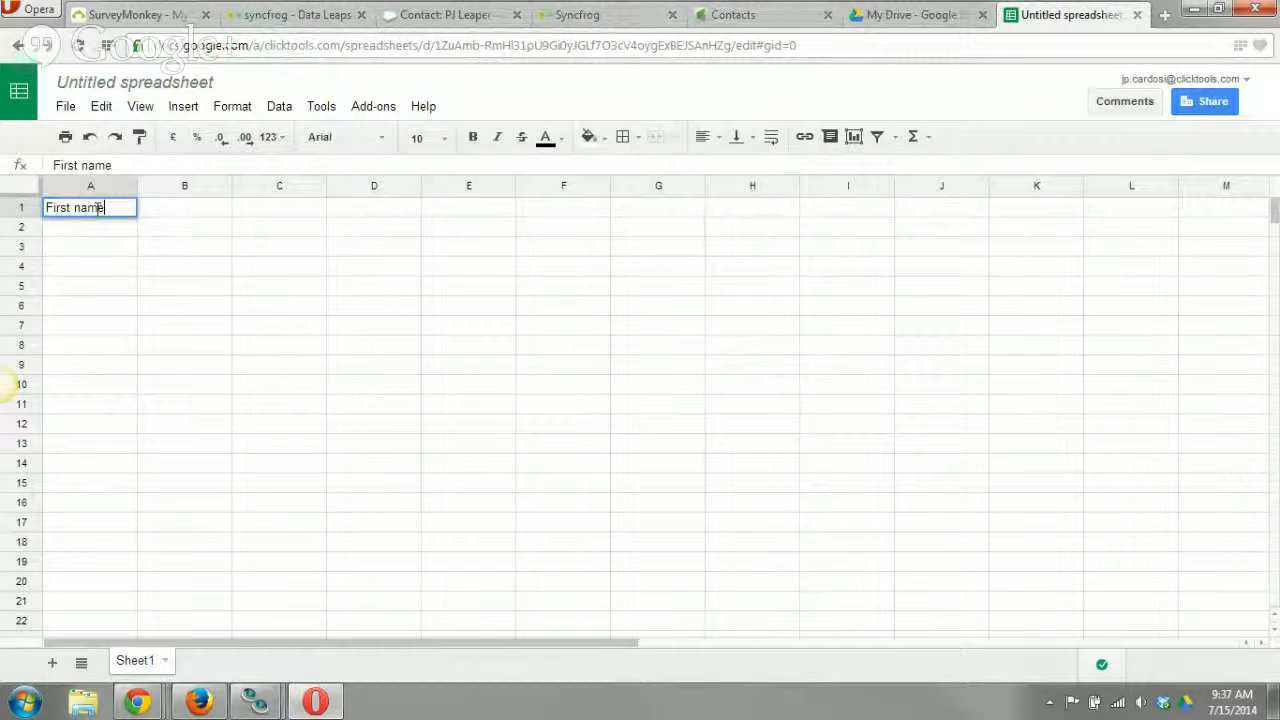
pyautogui.press('Tab')
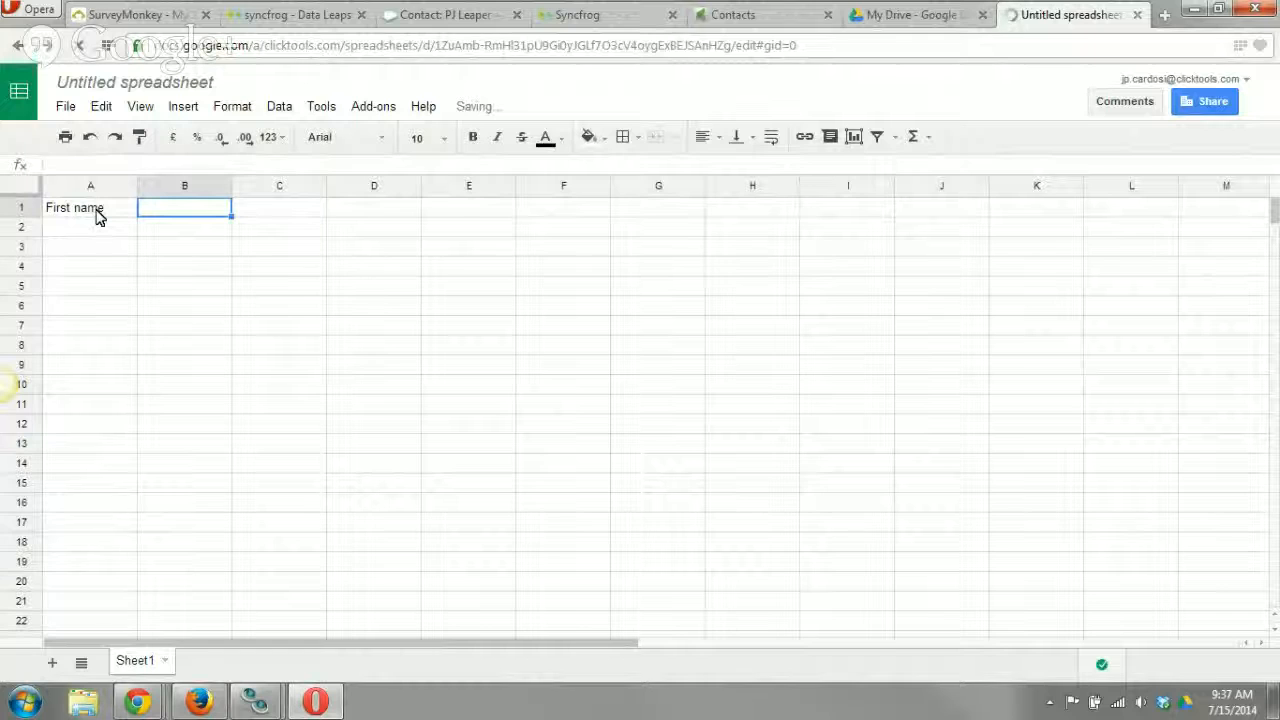
pyautogui.write('last name')
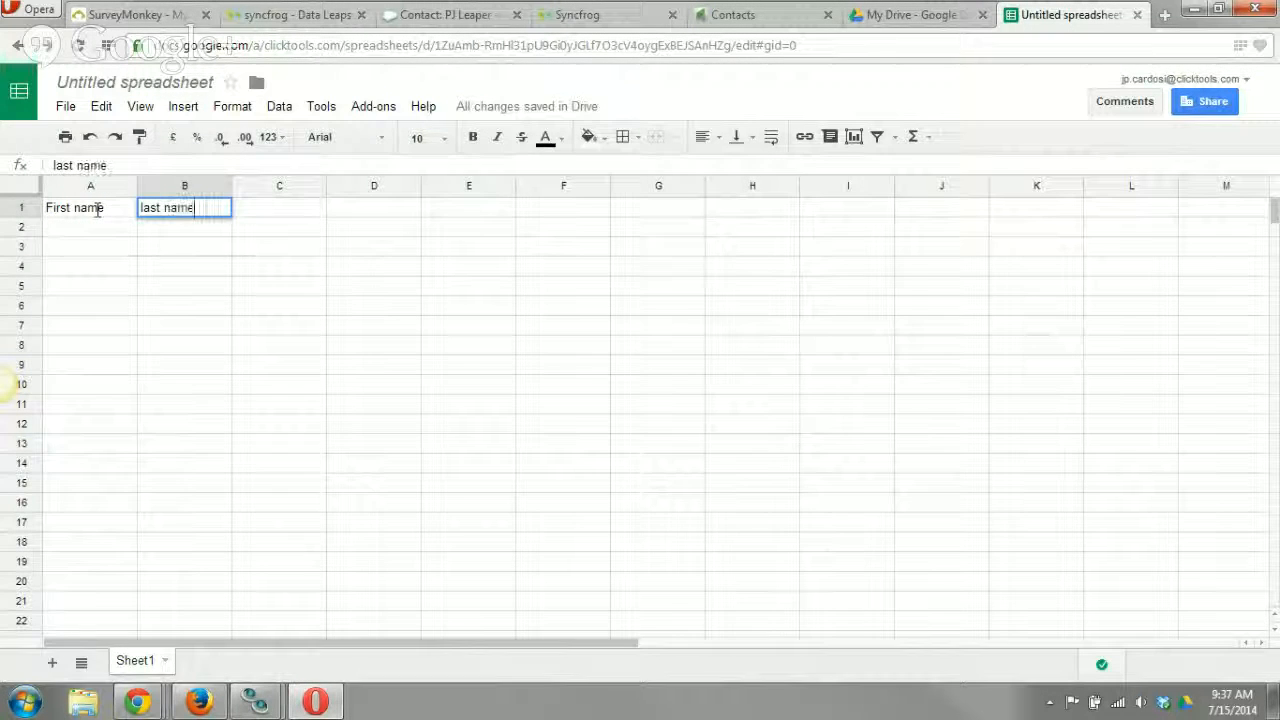
pyautogui.press('Tab')
pyautogui.write('Conta')
pyautogui.press('BackSpace')
pyautogui.press('BackSpace')
pyautogui.press('BackSpace')
pyautogui.press('BackSpace')
pyautogui.press('BackSpace')
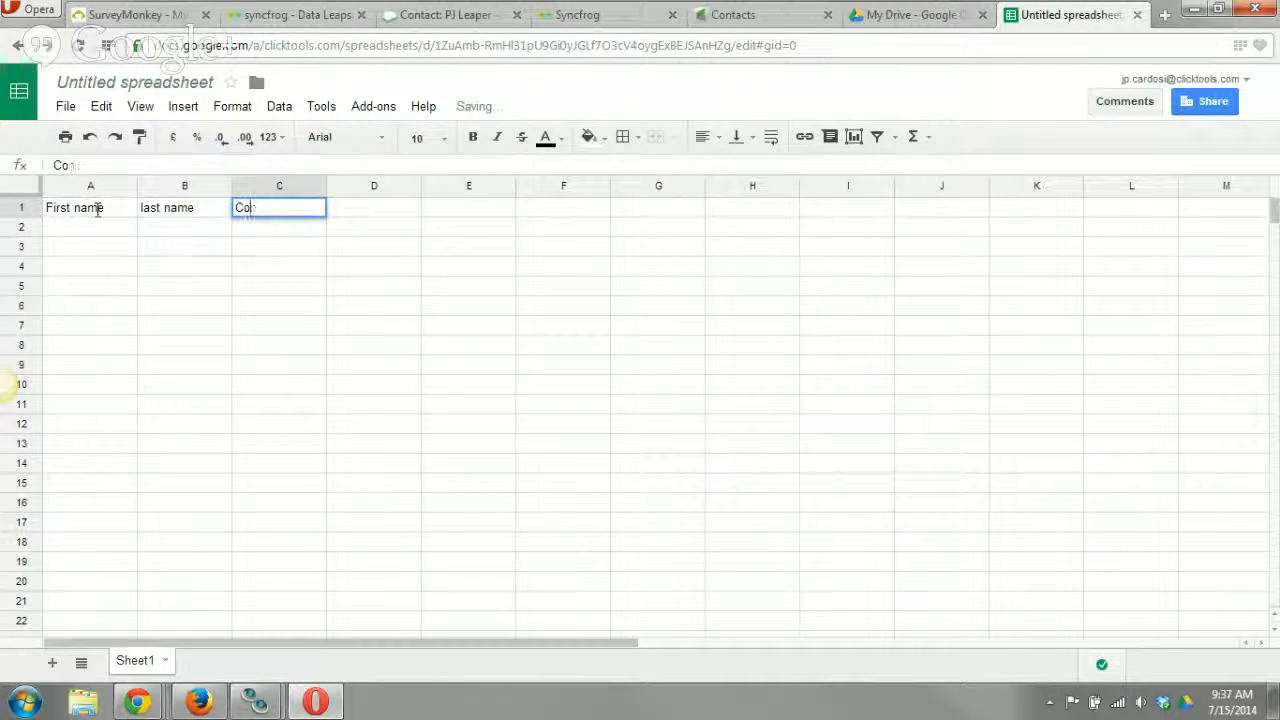
pyautogui.write('email address')
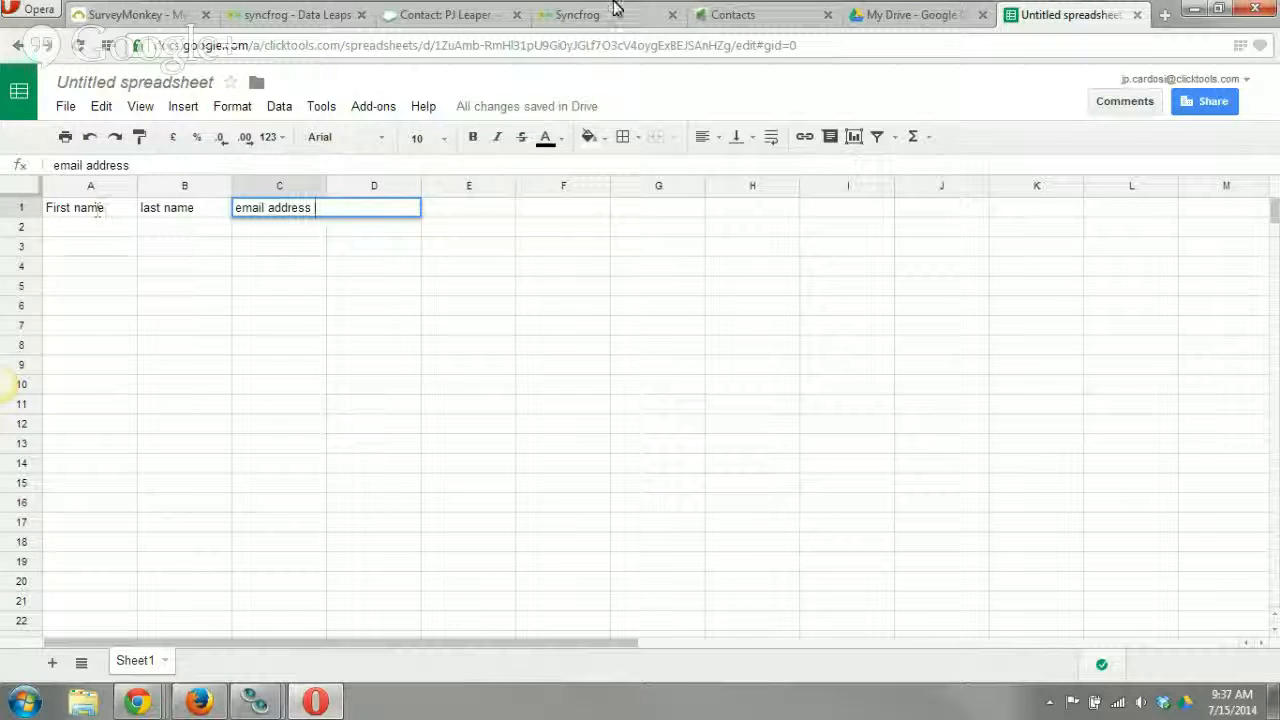
# Check the contact fields in Infusionsoft and add the header Company in cell D1 of the spreadsheet.
pyautogui.click(800, 18)
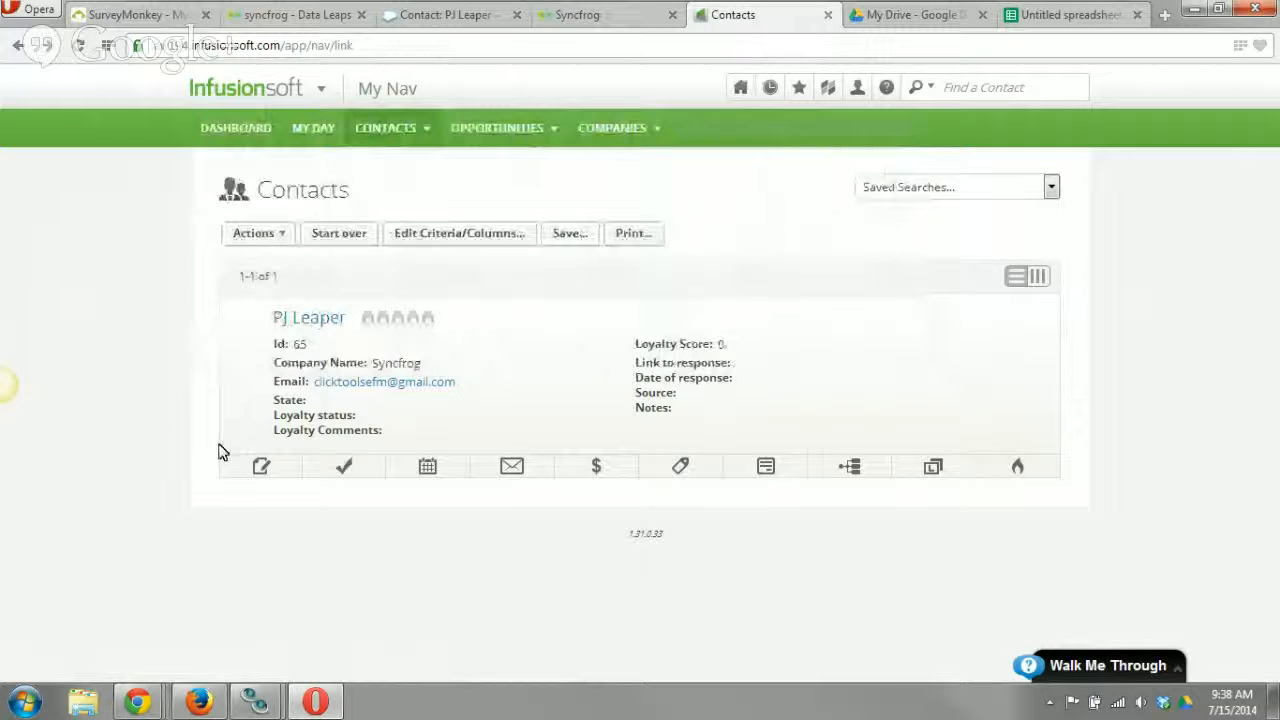
pyautogui.click(1088, 20)
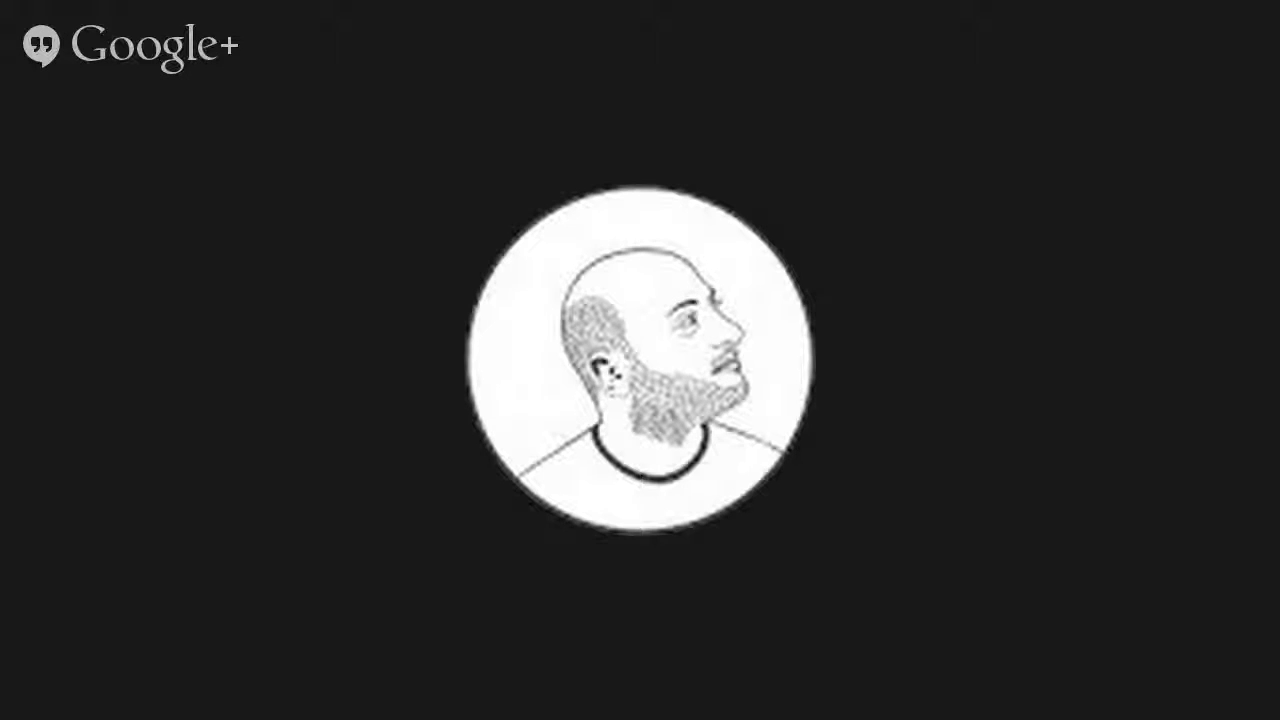
pyautogui.click(370, 207)
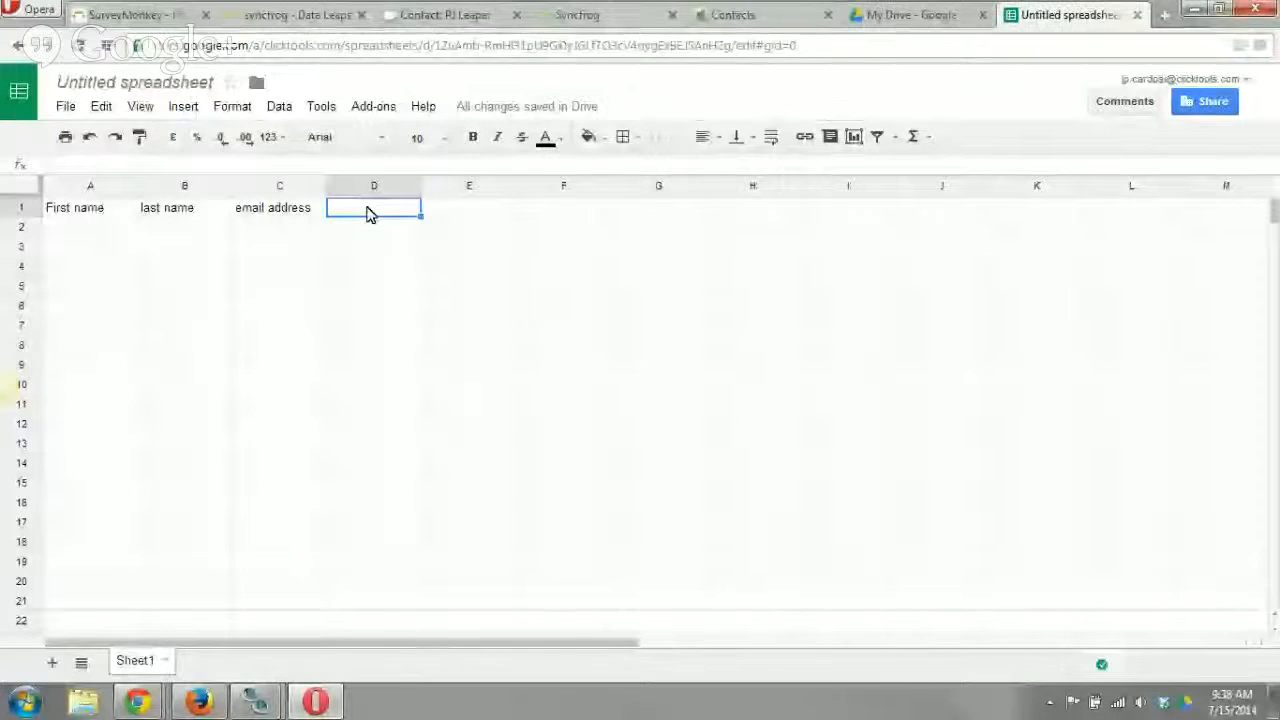
pyautogui.write('Contact')
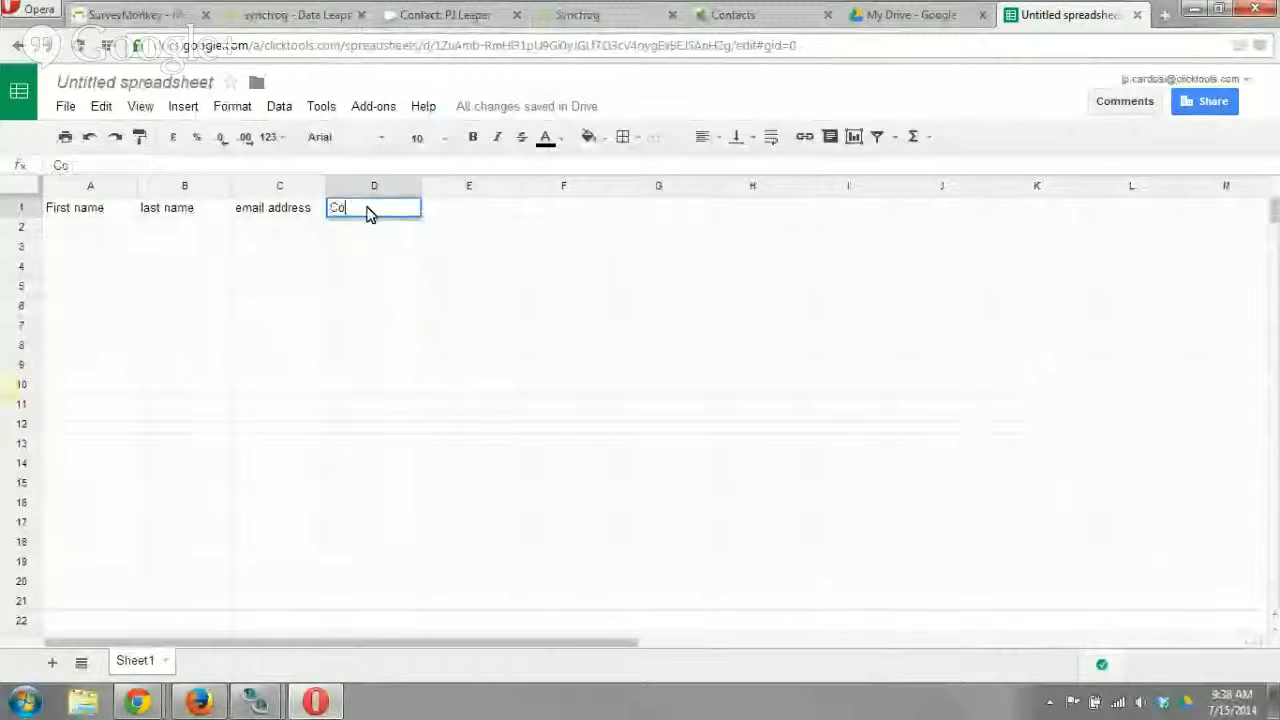
pyautogui.press('BackSpace')
pyautogui.press('BackSpace')
pyautogui.press('BackSpace')
pyautogui.press('BackSpace')
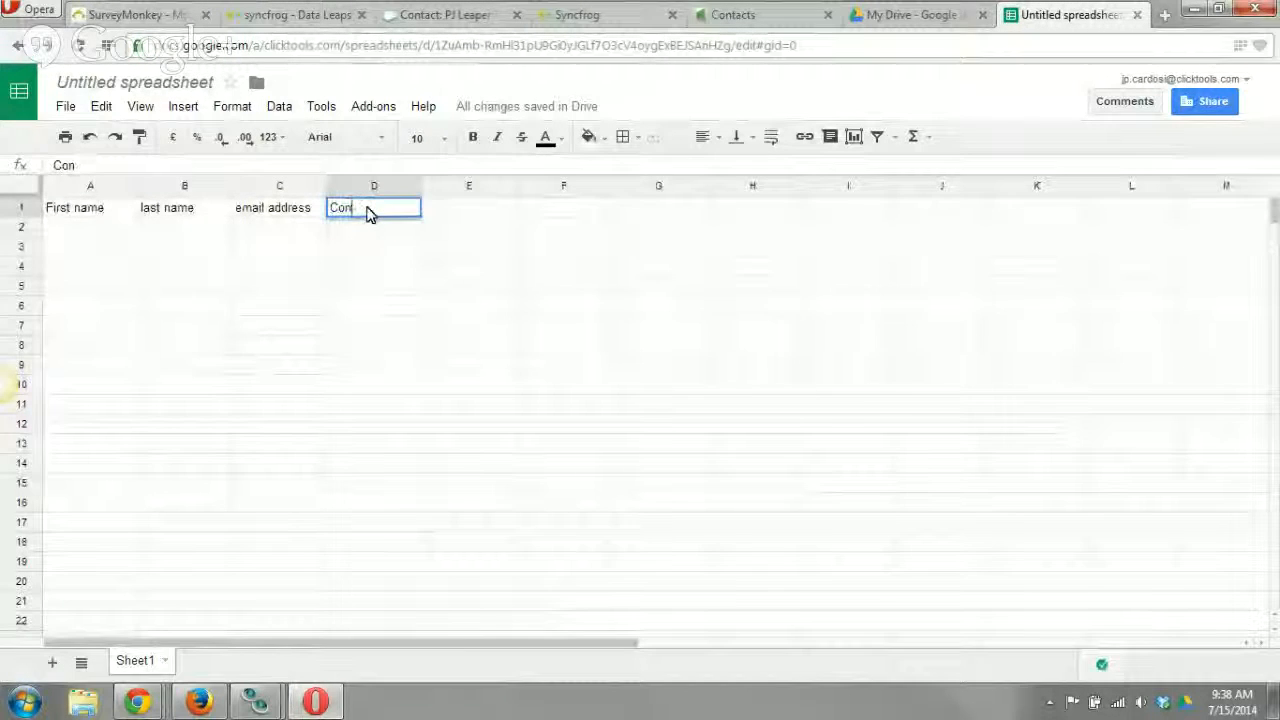
pyautogui.write('mpa')
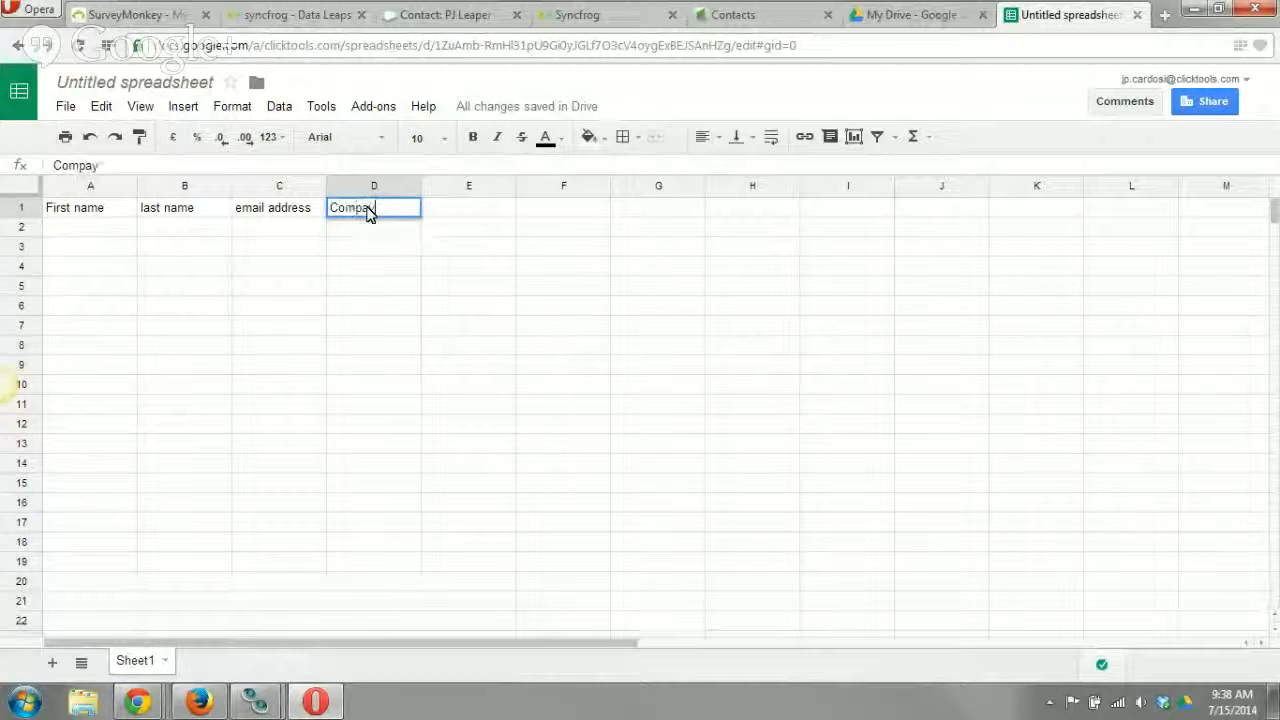
pyautogui.write('ny')
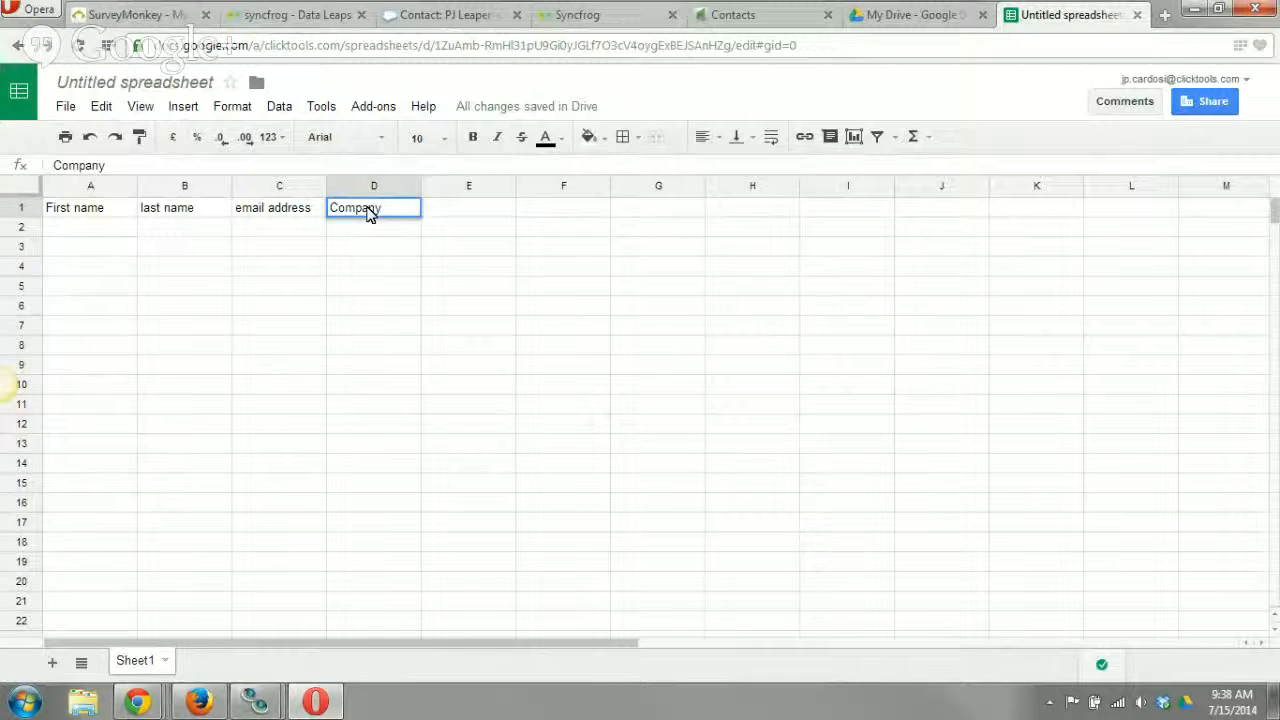
pyautogui.click(380, 238)
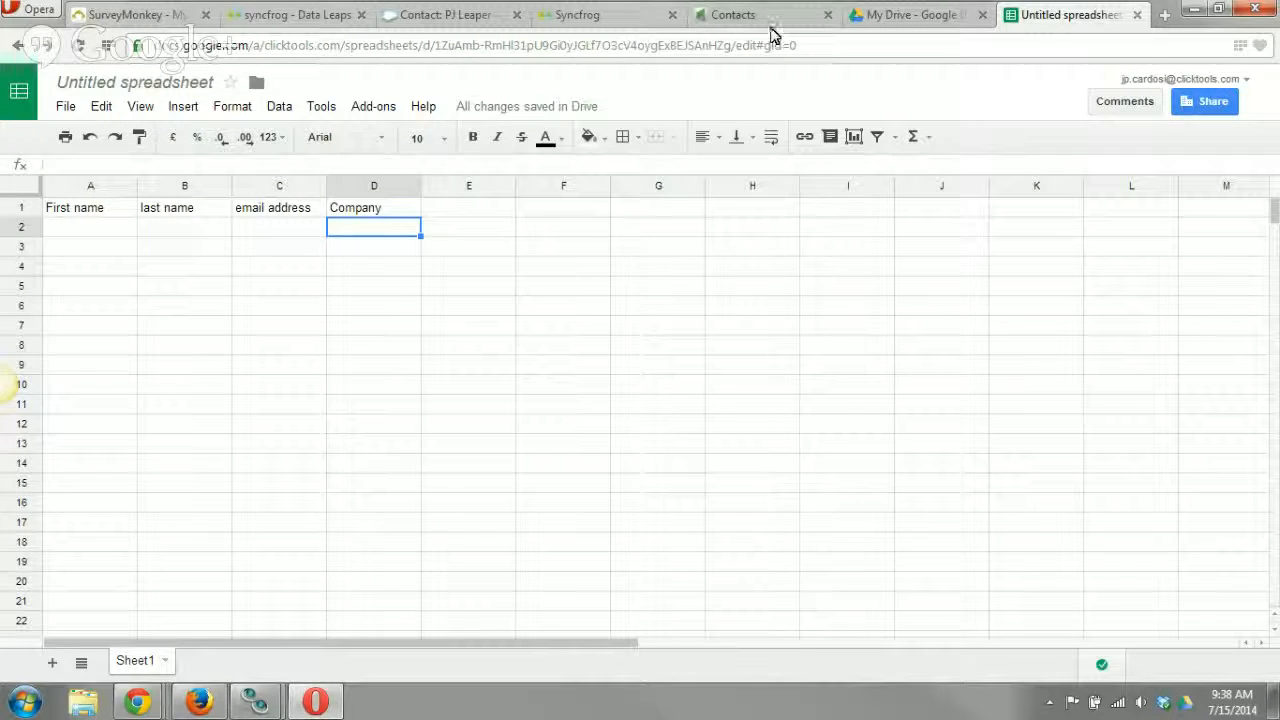
# Recheck the contact fields in Infusionsoft and enter the first contact's first and last name in cells A2 and B2 of the spreadsheet.
pyautogui.click(769, 28)
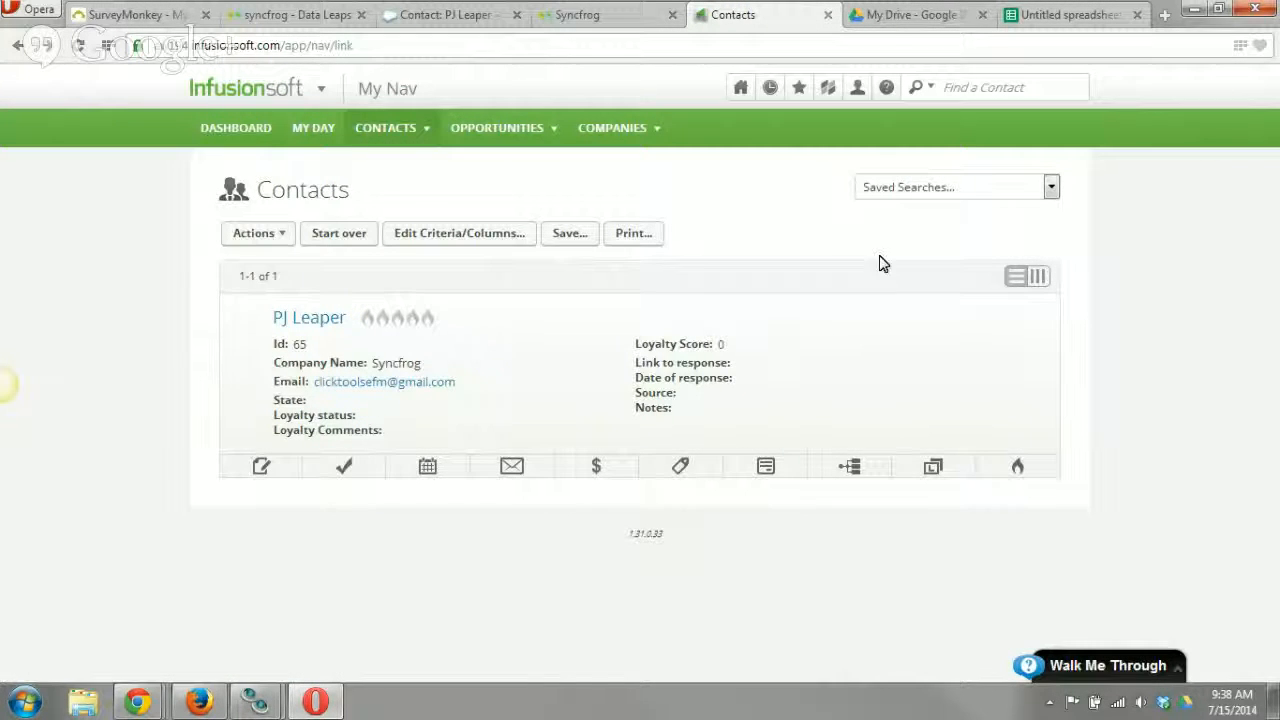
pyautogui.click(1047, 24)
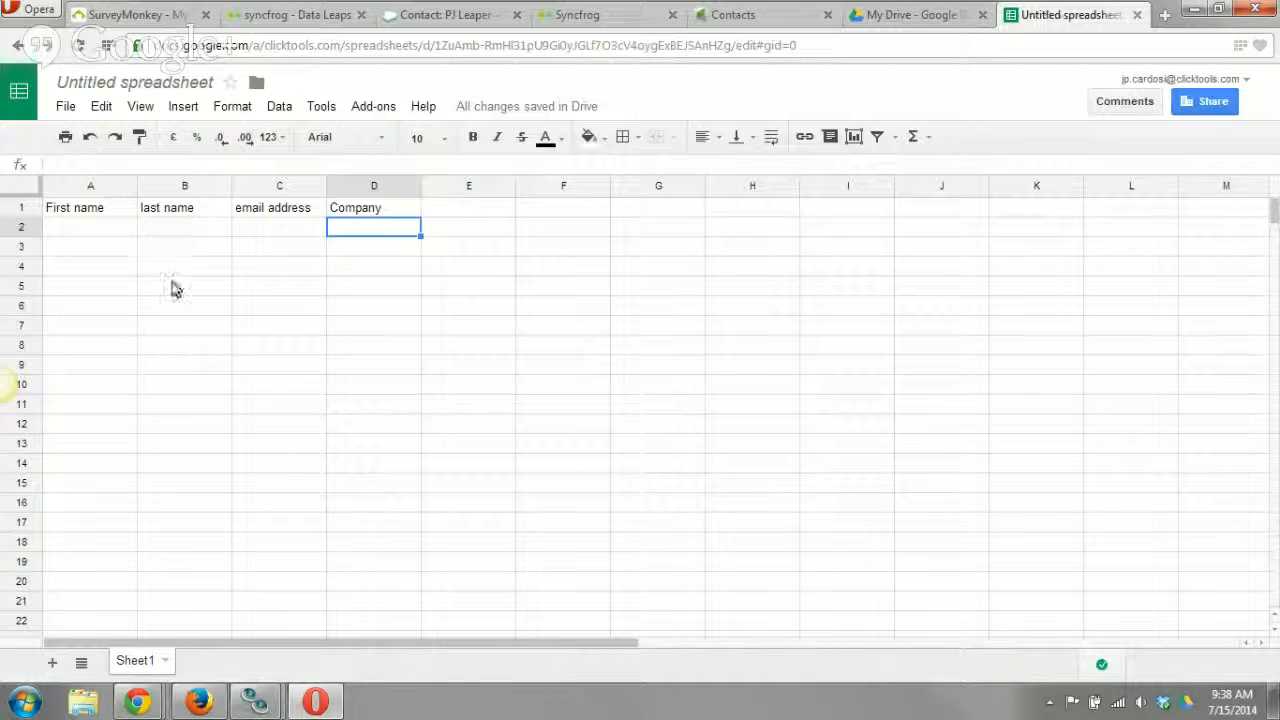
pyautogui.click(88, 229)
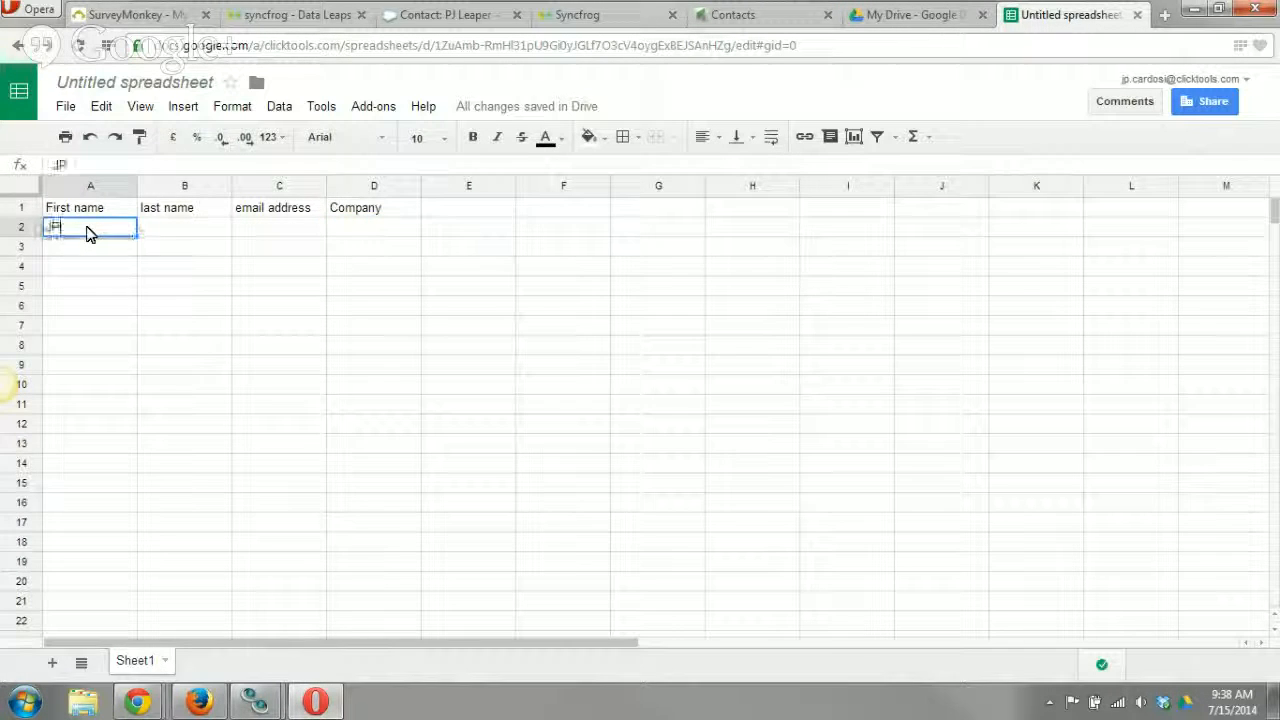
pyautogui.press('Tab')
pyautogui.press('Tab')
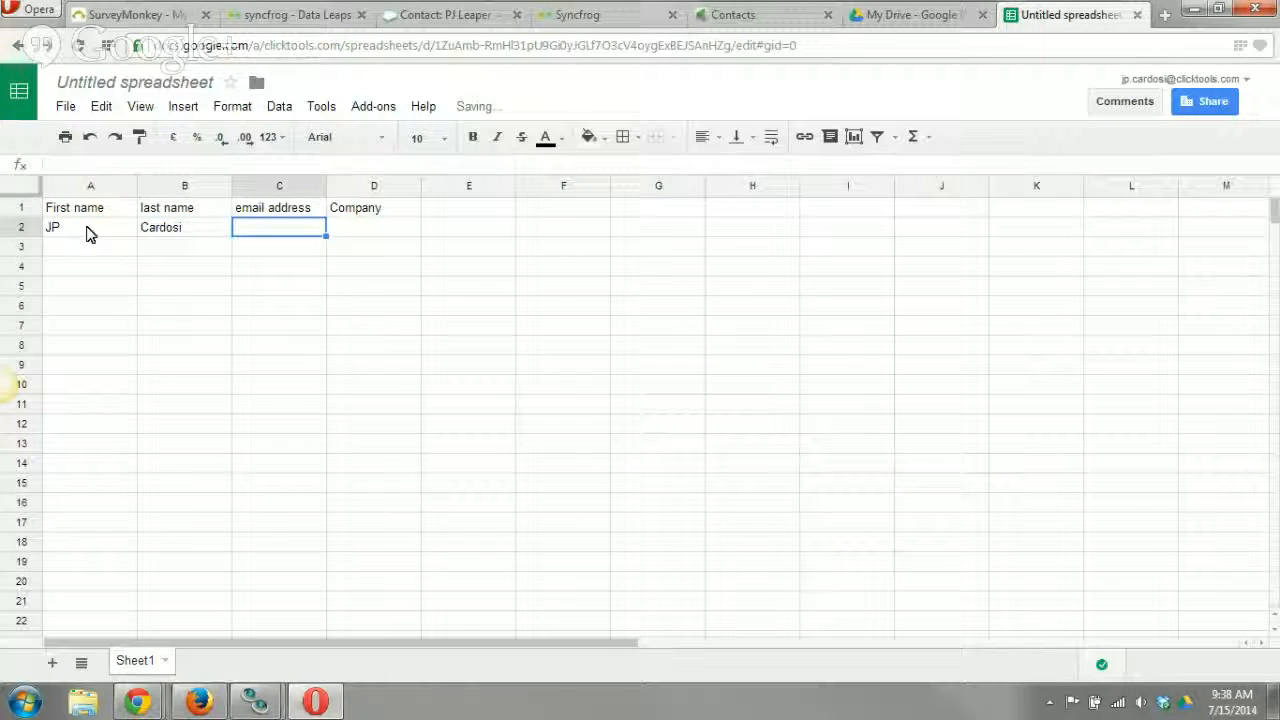
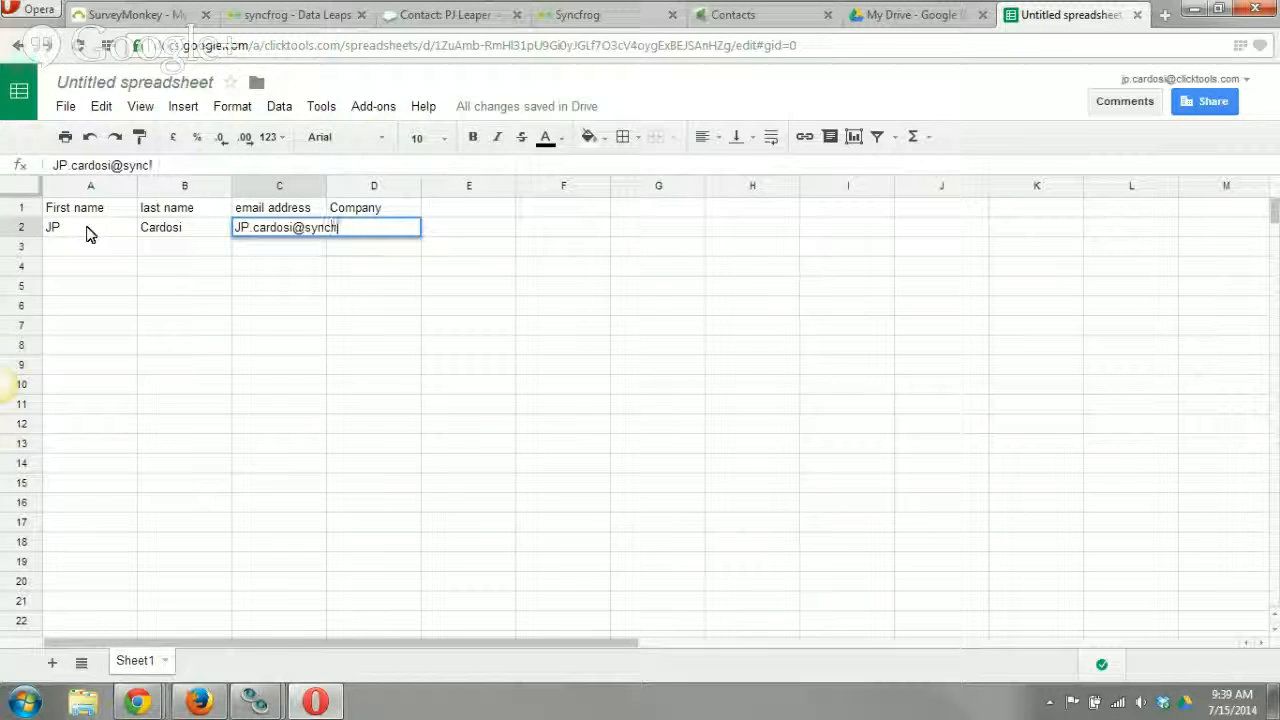
# Enter the first contact's email address in cell C2 and the company Syncfrog in cell D2.
pyautogui.press('Tab')
pyautogui.write('Sync')
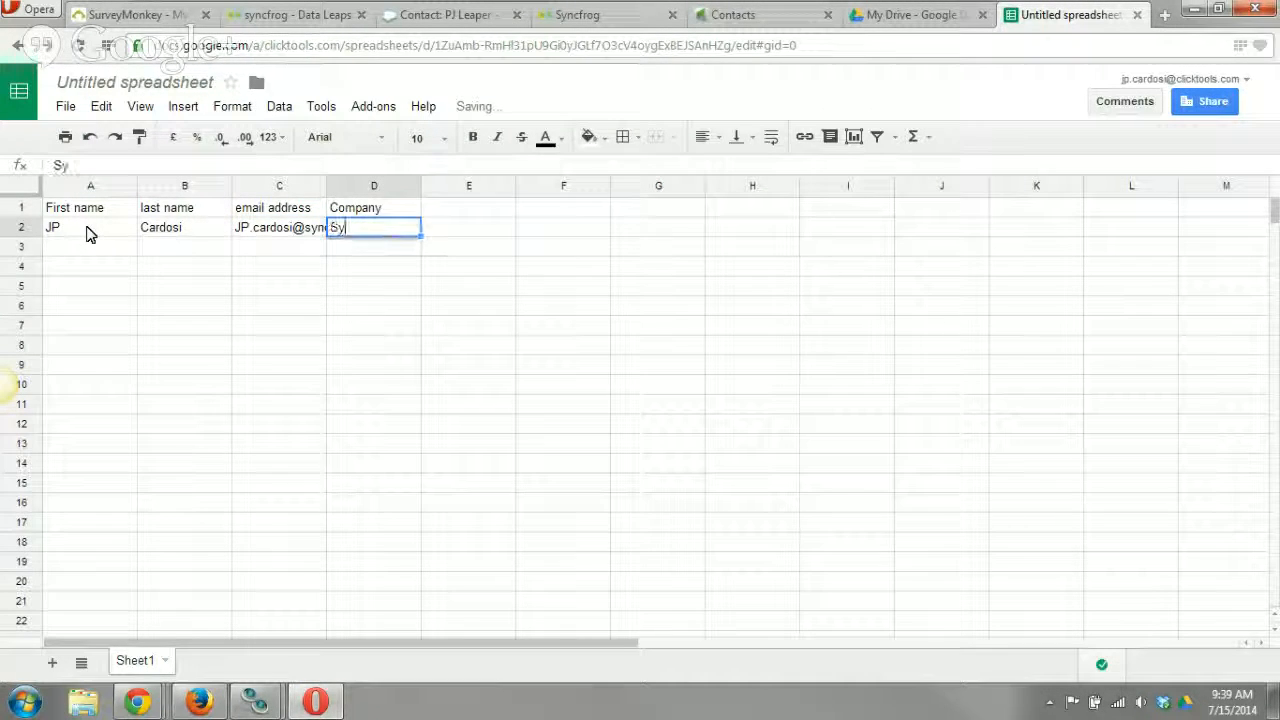
pyautogui.press('Tab')
pyautogui.press('Down')
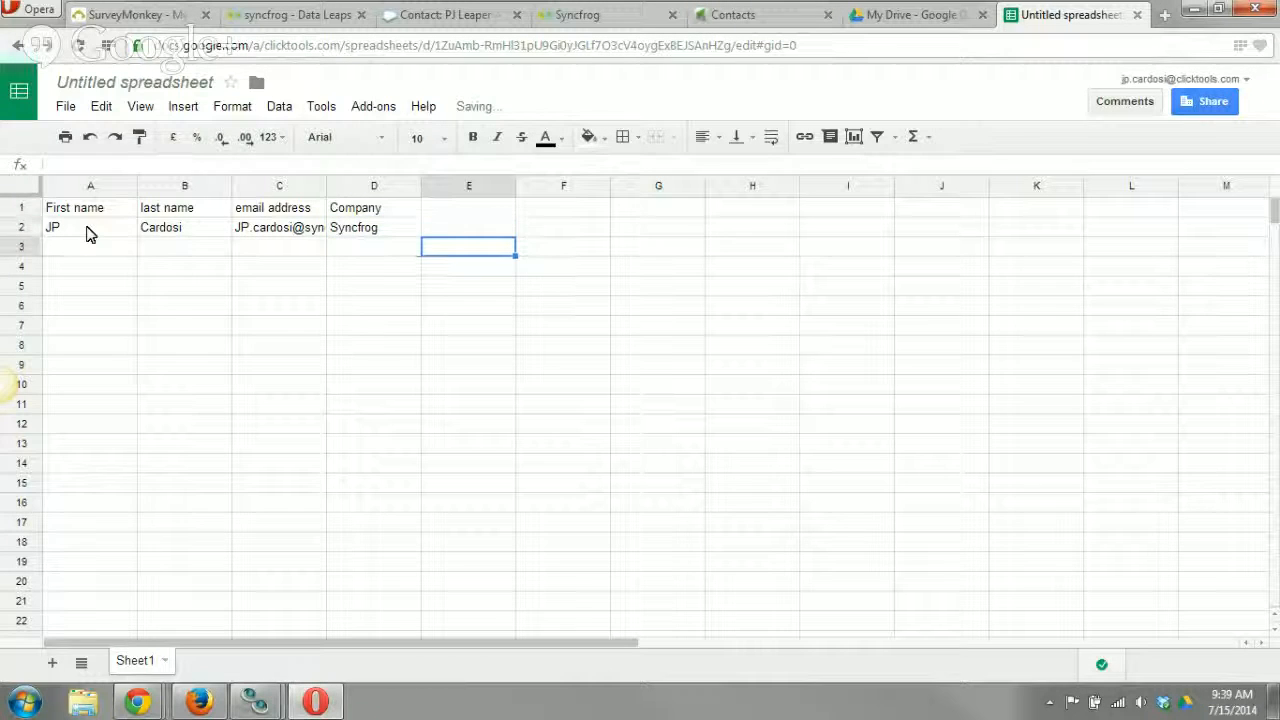
# Enter the second contact's first and last name in cells A3 and B3.
pyautogui.press('Left')
pyautogui.press('Left')
pyautogui.press('Left')
pyautogui.press('Left')
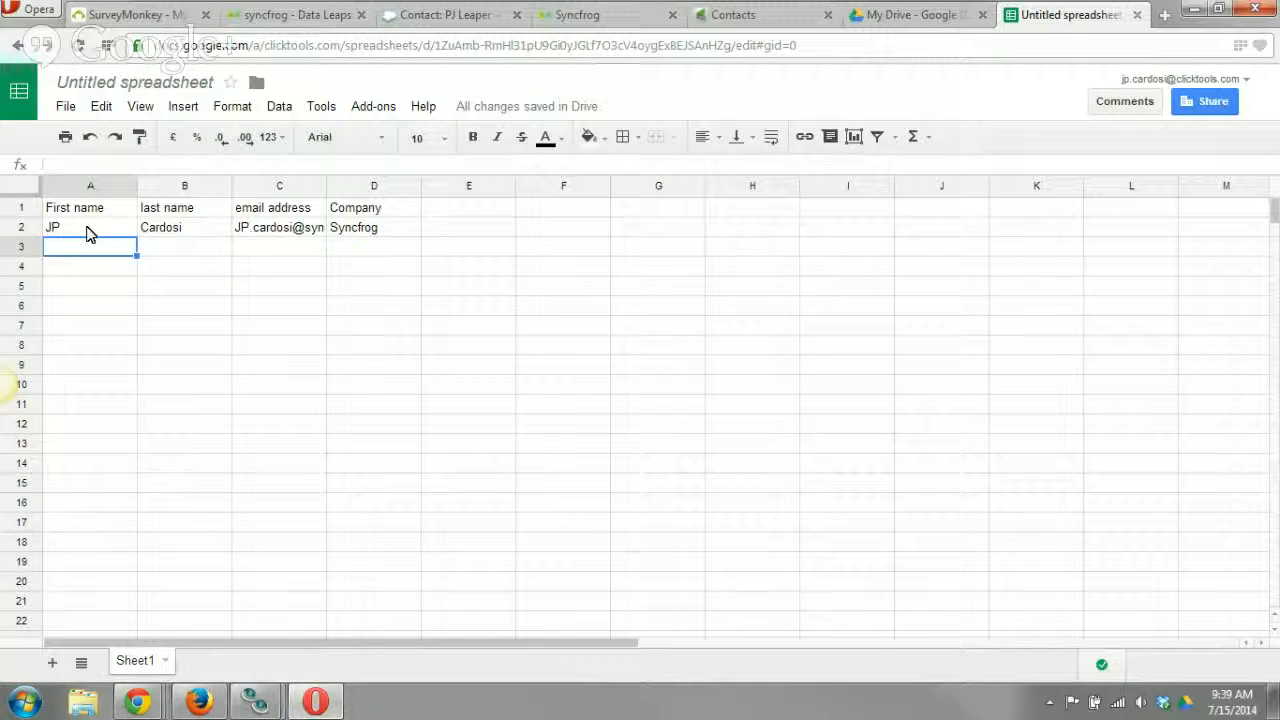
pyautogui.write('Luke')
pyautogui.press('Tab')
pyautogui.write('St')
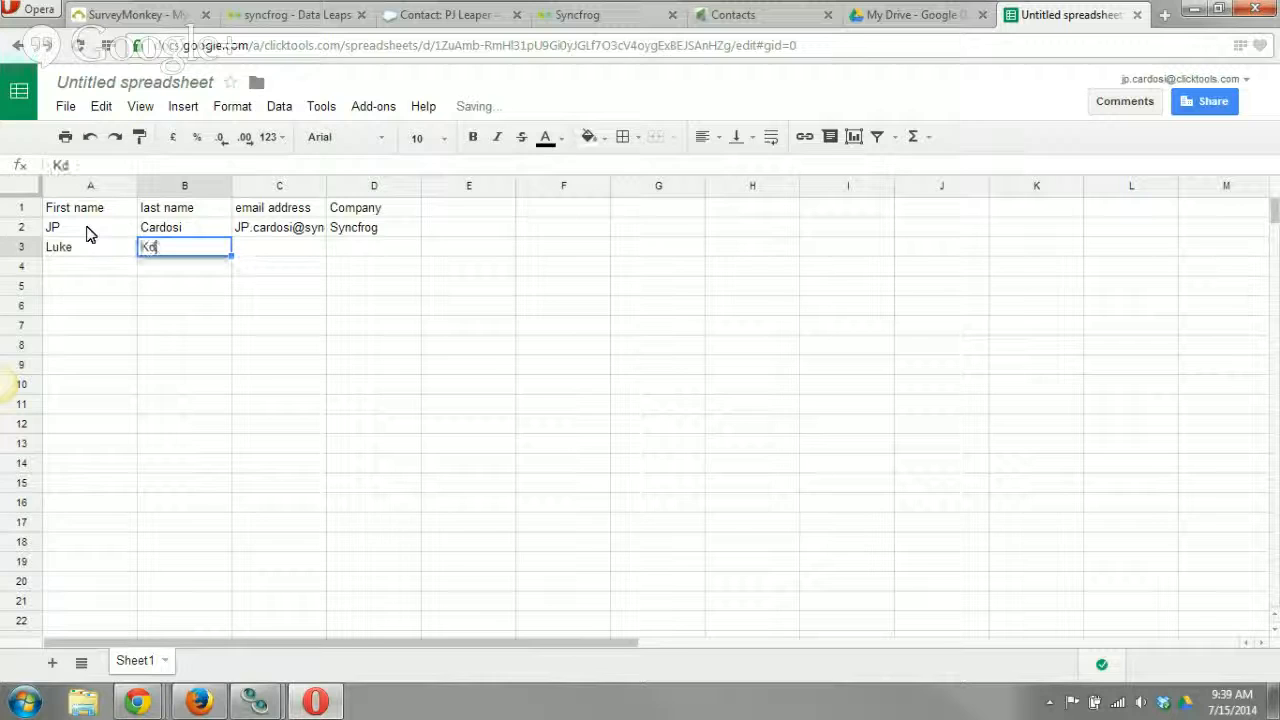
pyautogui.write('r')
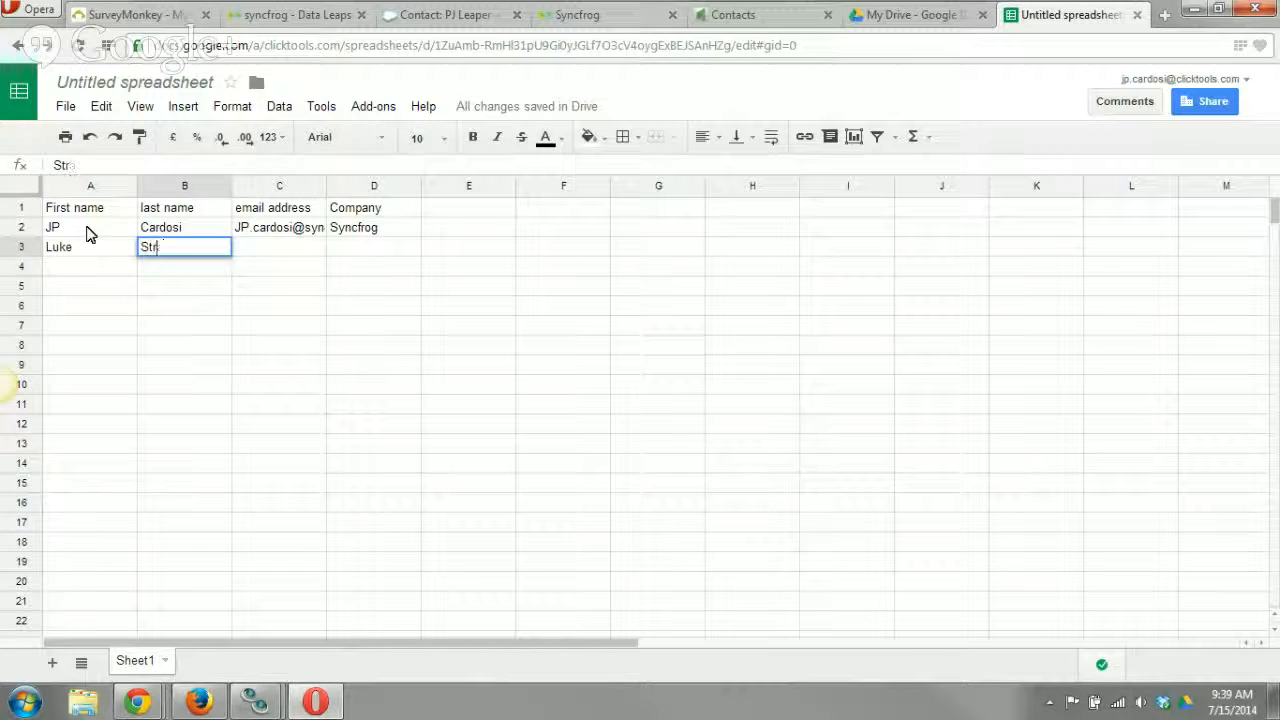
pyautogui.write('arkille')
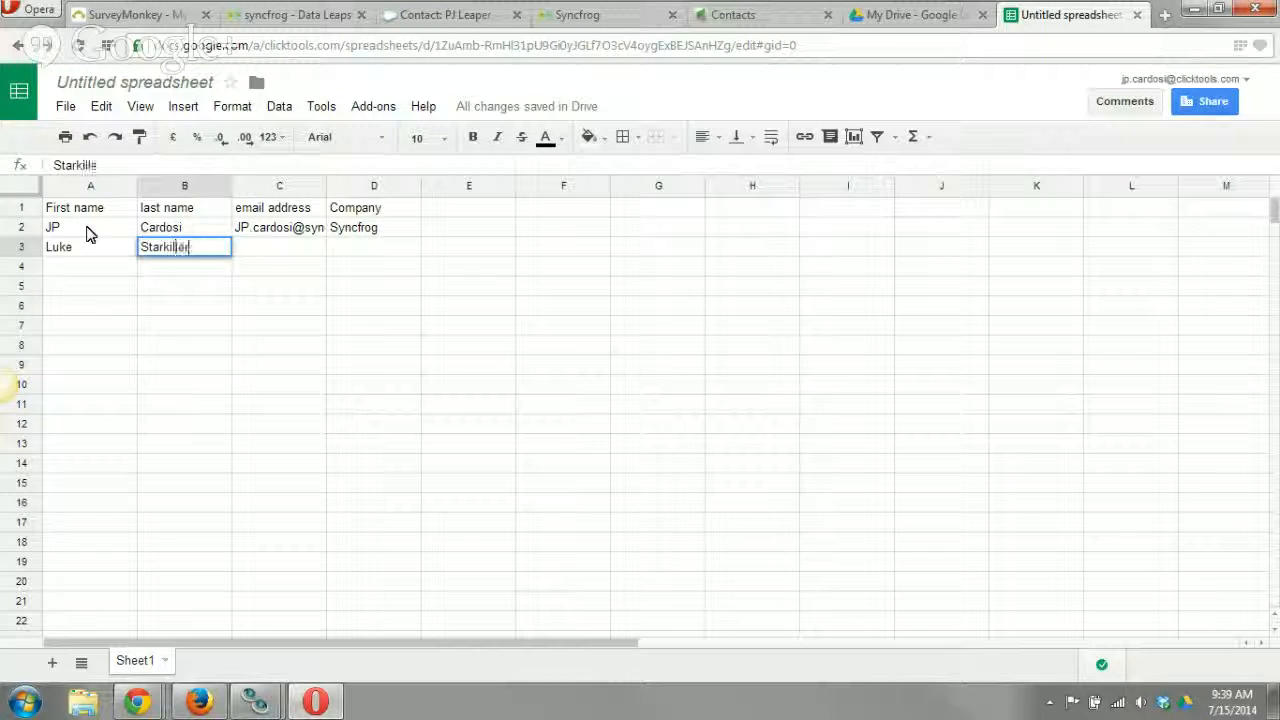
pyautogui.write('r@')
pyautogui.press('BackSpace')
pyautogui.press('Tab')
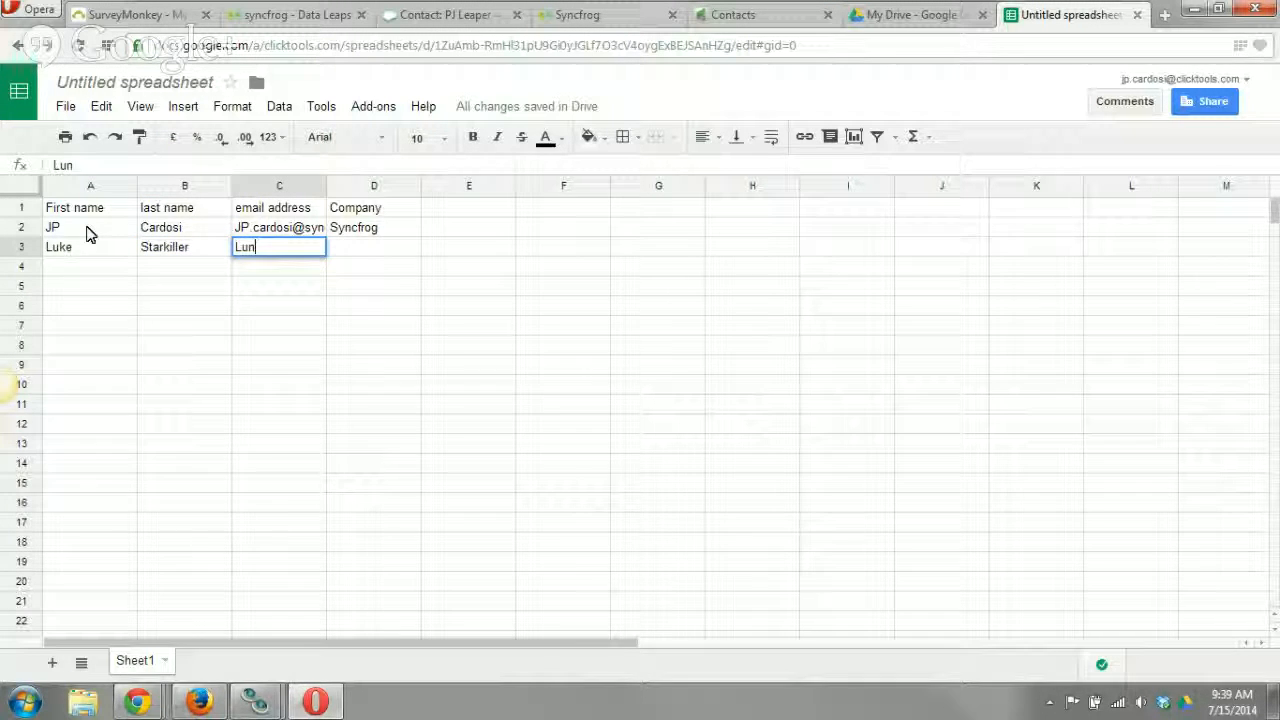
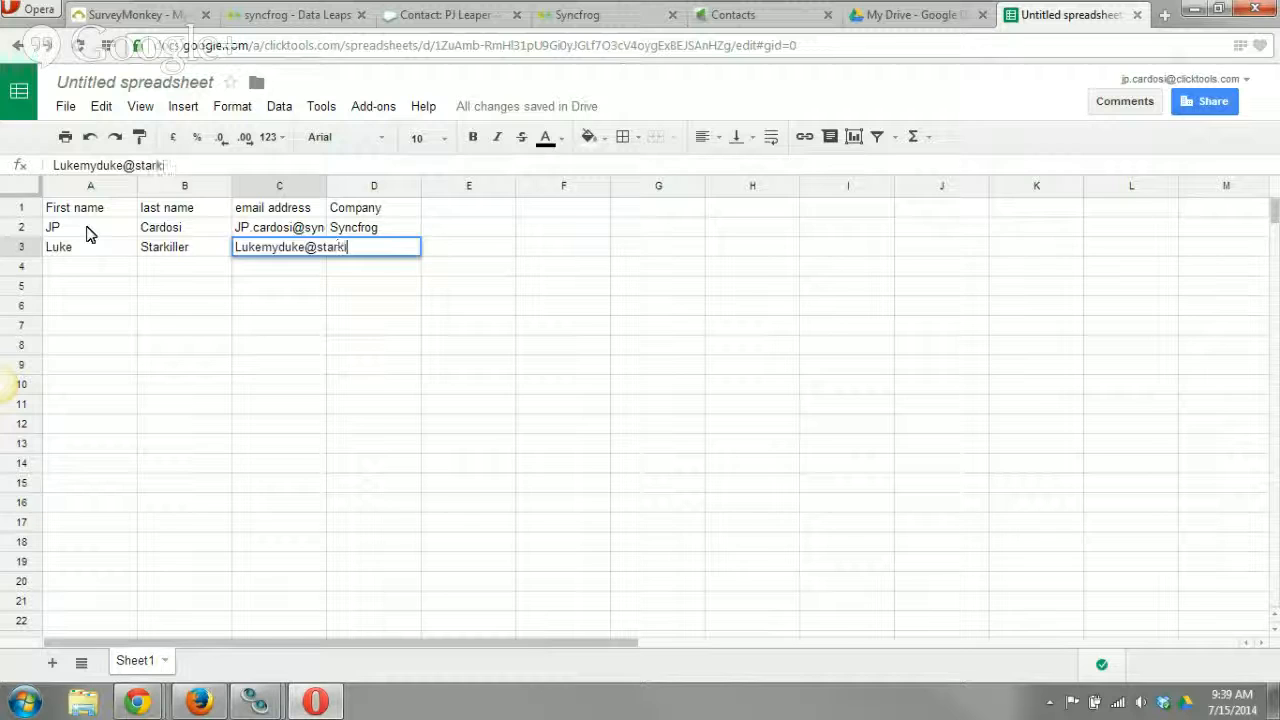
# Enter the second contact's email address in cell C3 and the company Lucas in cell D3.
pyautogui.press('Tab')
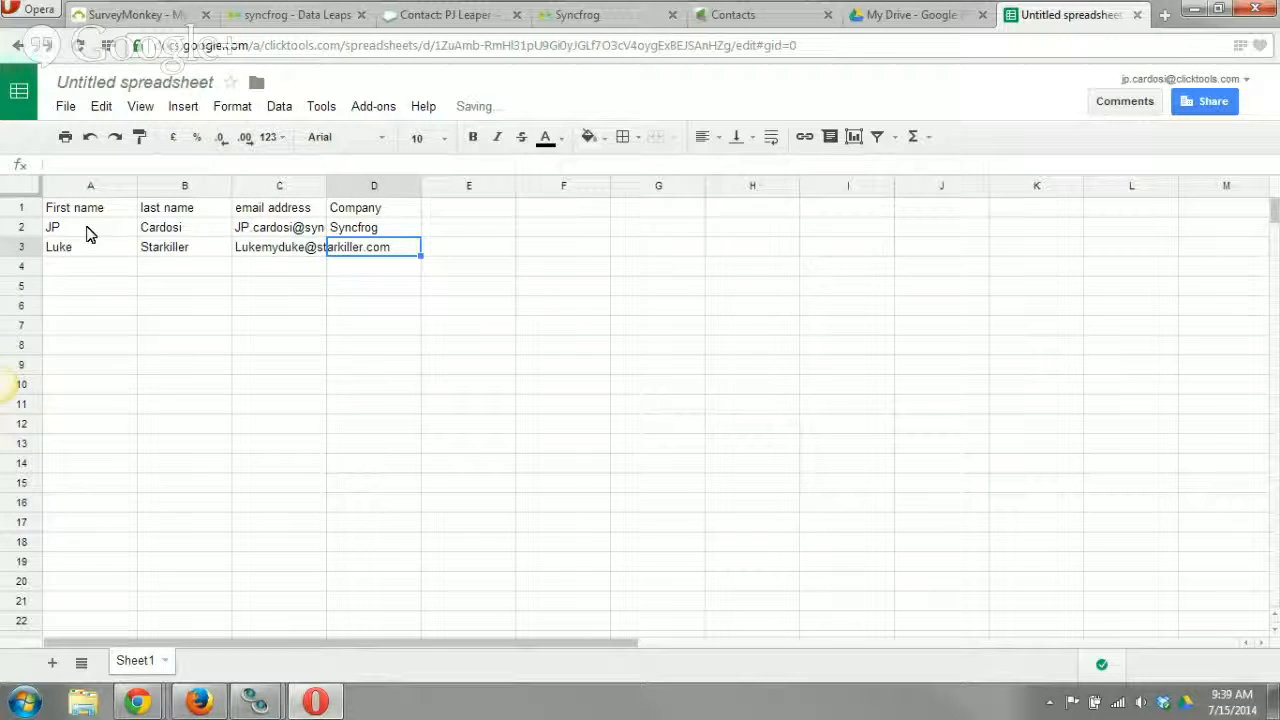
pyautogui.write('Lucas')
pyautogui.press('Return')
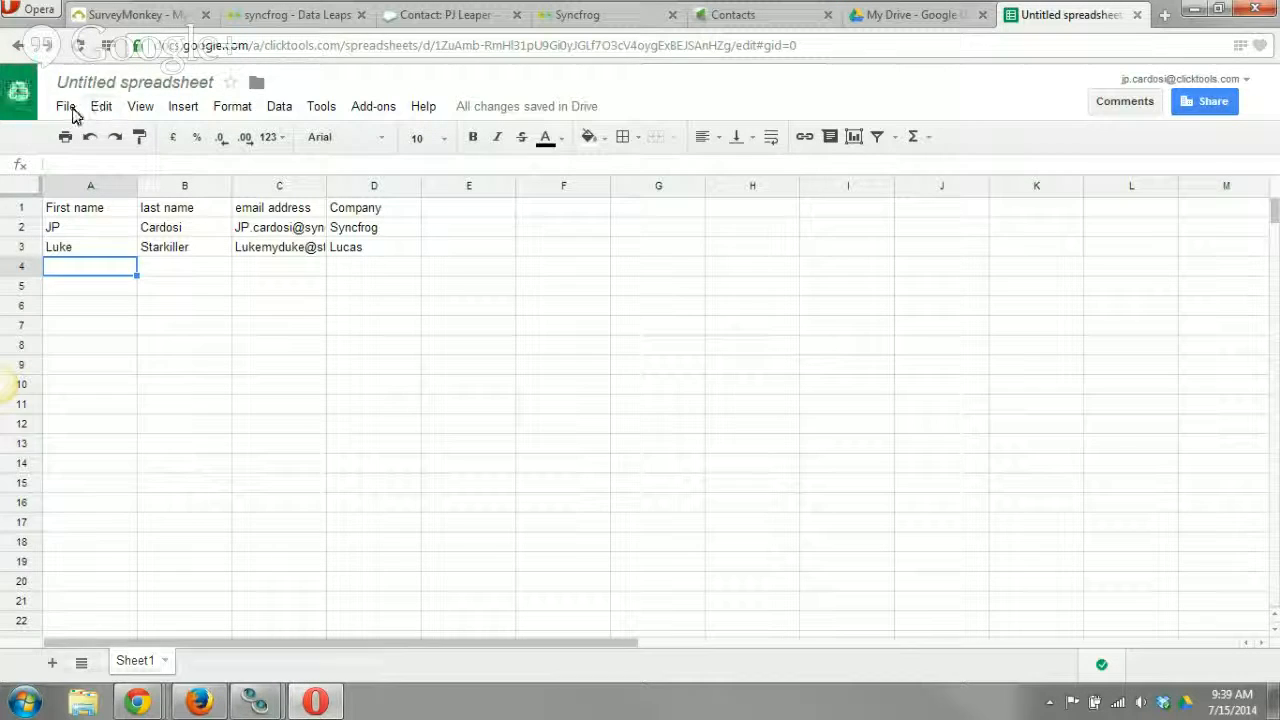
# Rename the spreadsheet to "Upload for Infustionsoft 7/15".
pyautogui.click(66, 107)
pyautogui.moveTo(101, 106)
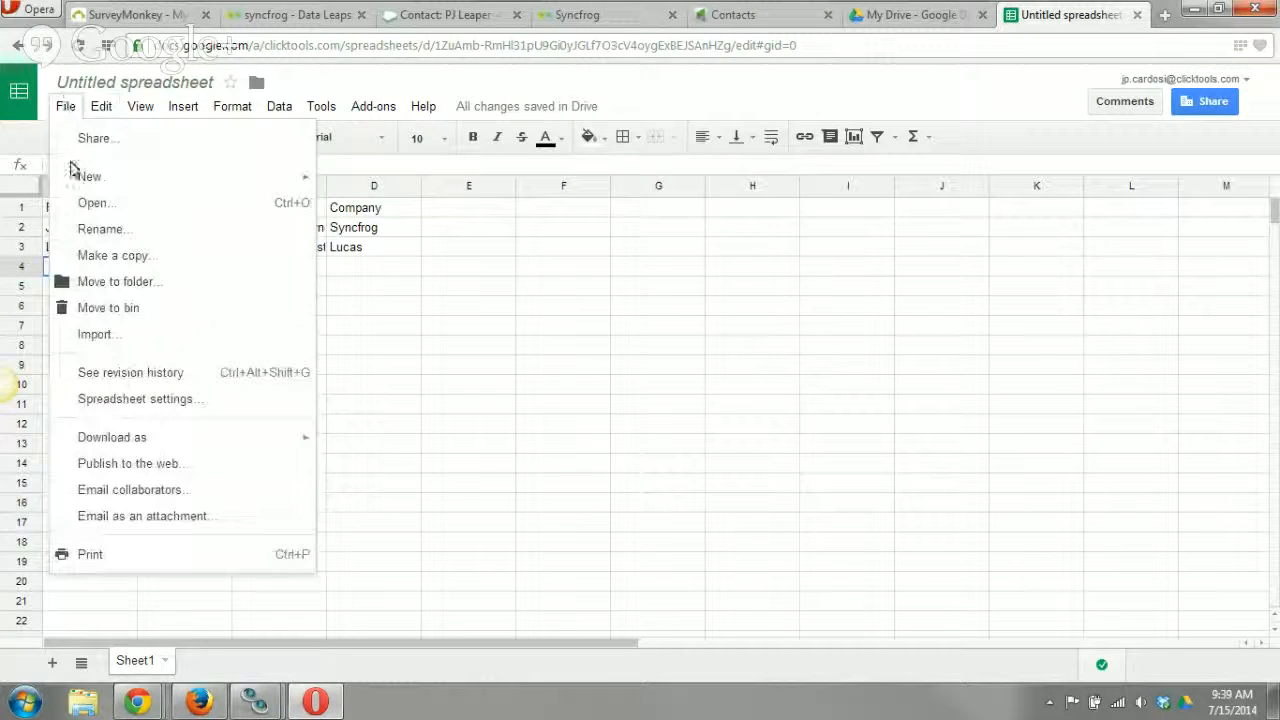
pyautogui.click(110, 232)
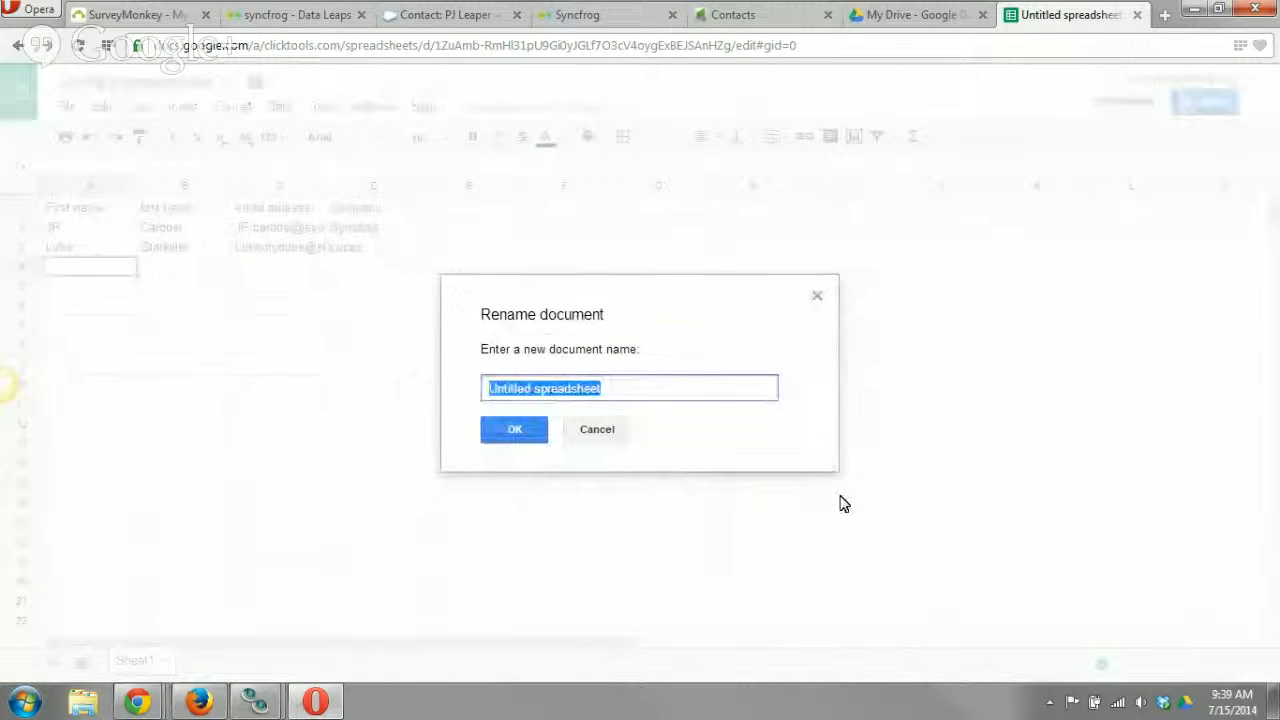
pyautogui.write('Upl')
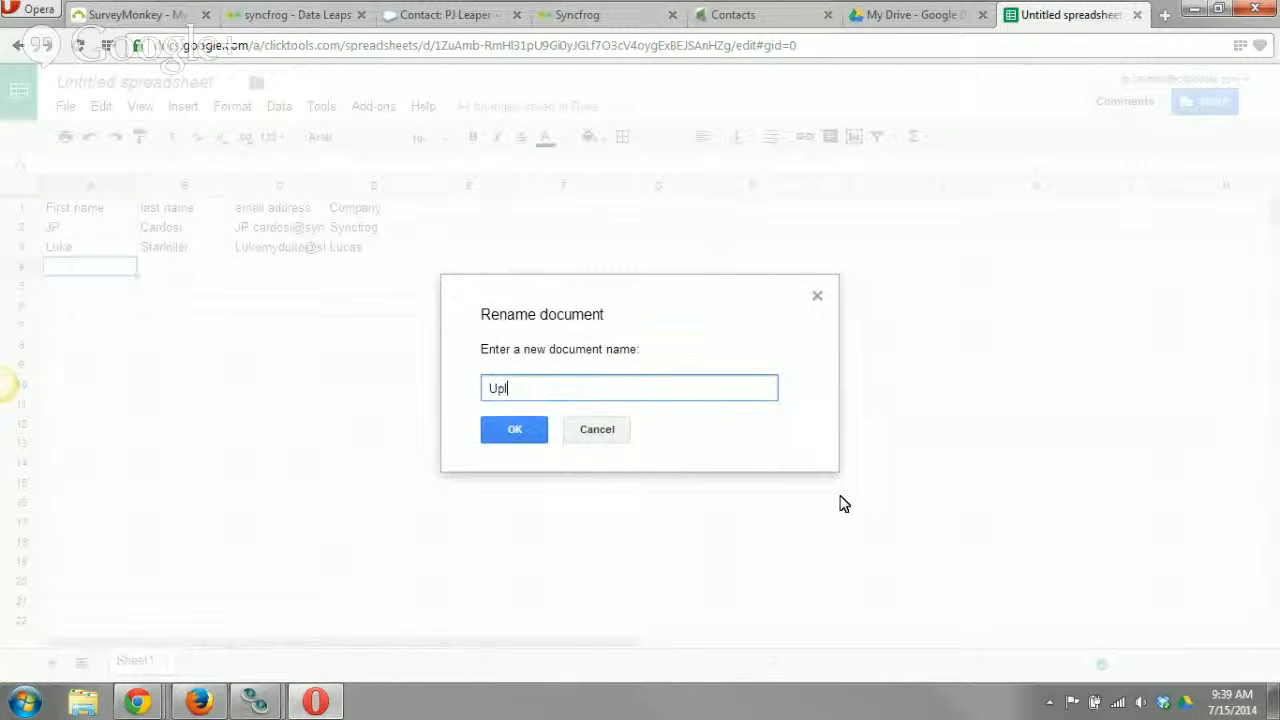
pyautogui.write('oad for l')
pyautogui.write('nfustionsof')
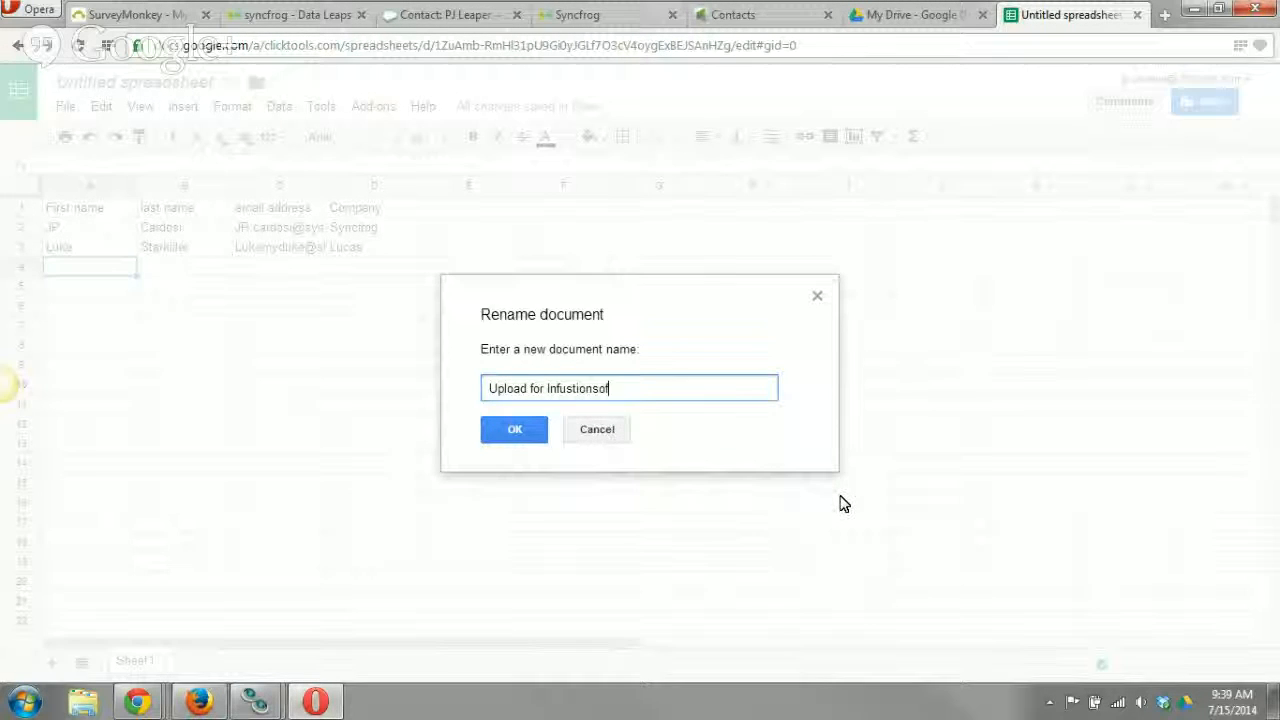
pyautogui.write('t 7/15')
pyautogui.click(509, 434)
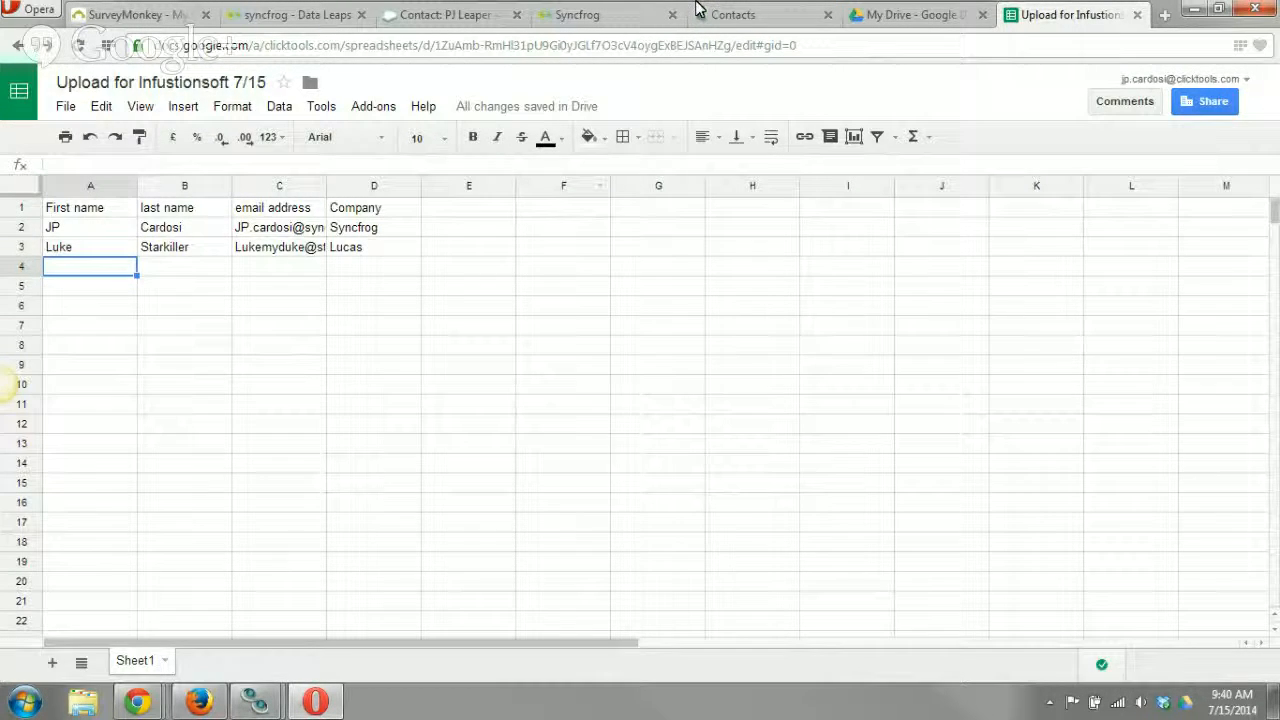
# Switch to Syncfrog and start a new data leap with Google Spreadsheet as the source app and Infusionsoft as the target app.
pyautogui.click(758, 12)
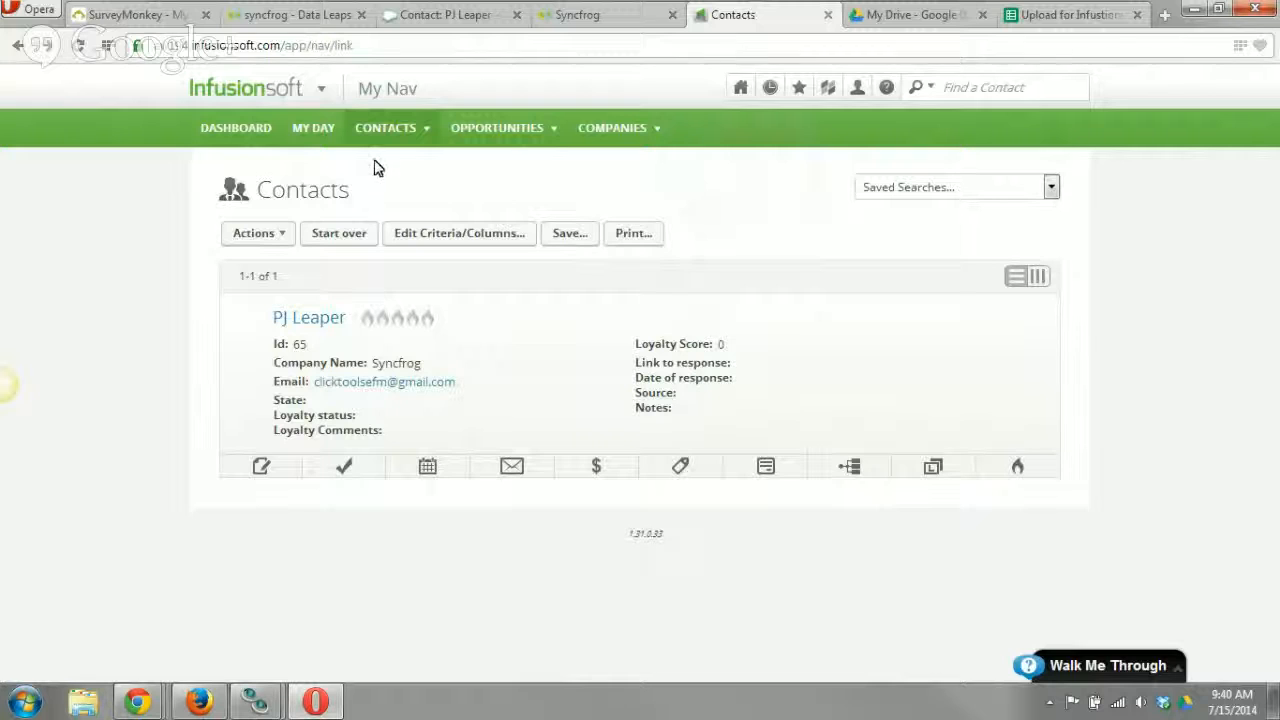
pyautogui.click(308, 16)
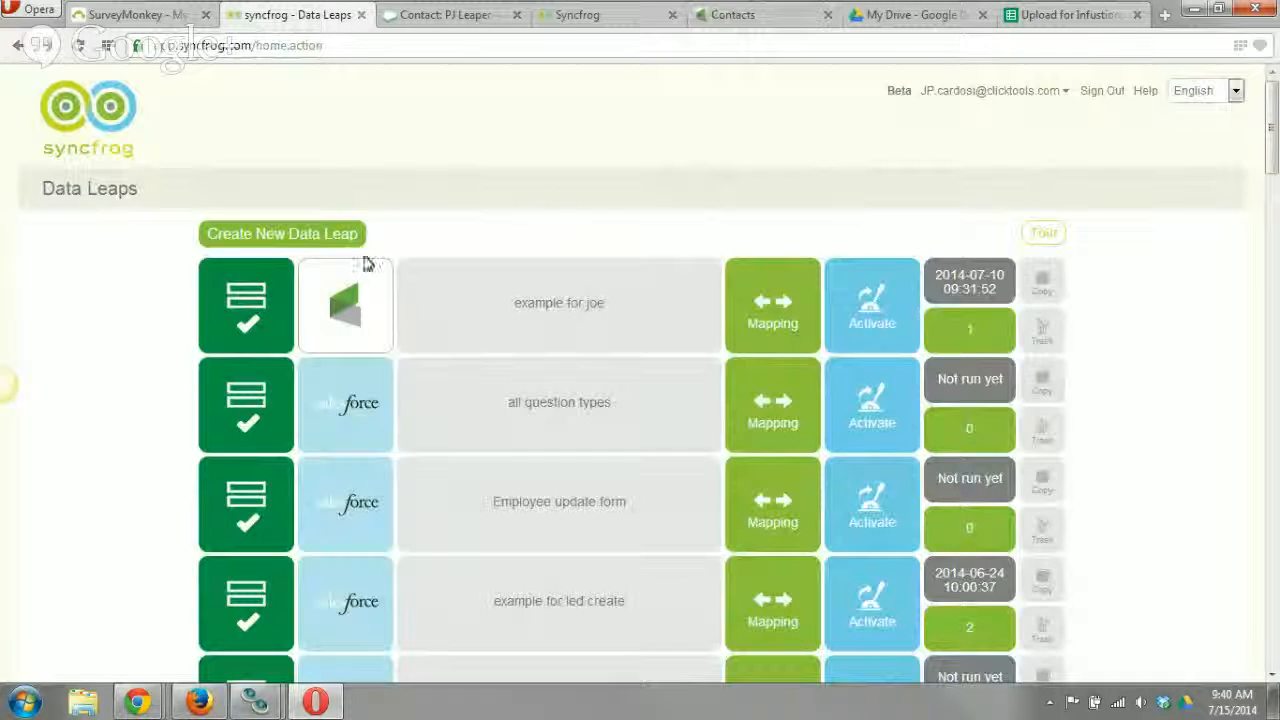
pyautogui.click(295, 240)
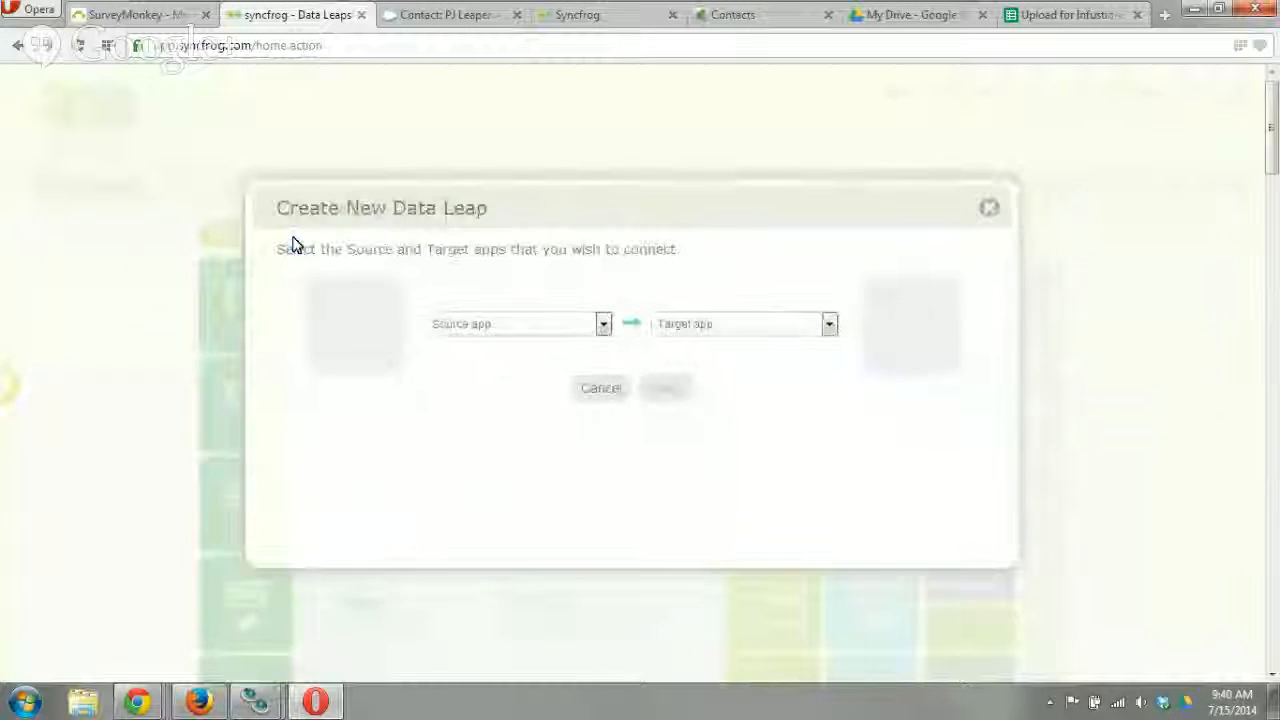
pyautogui.click(489, 326)
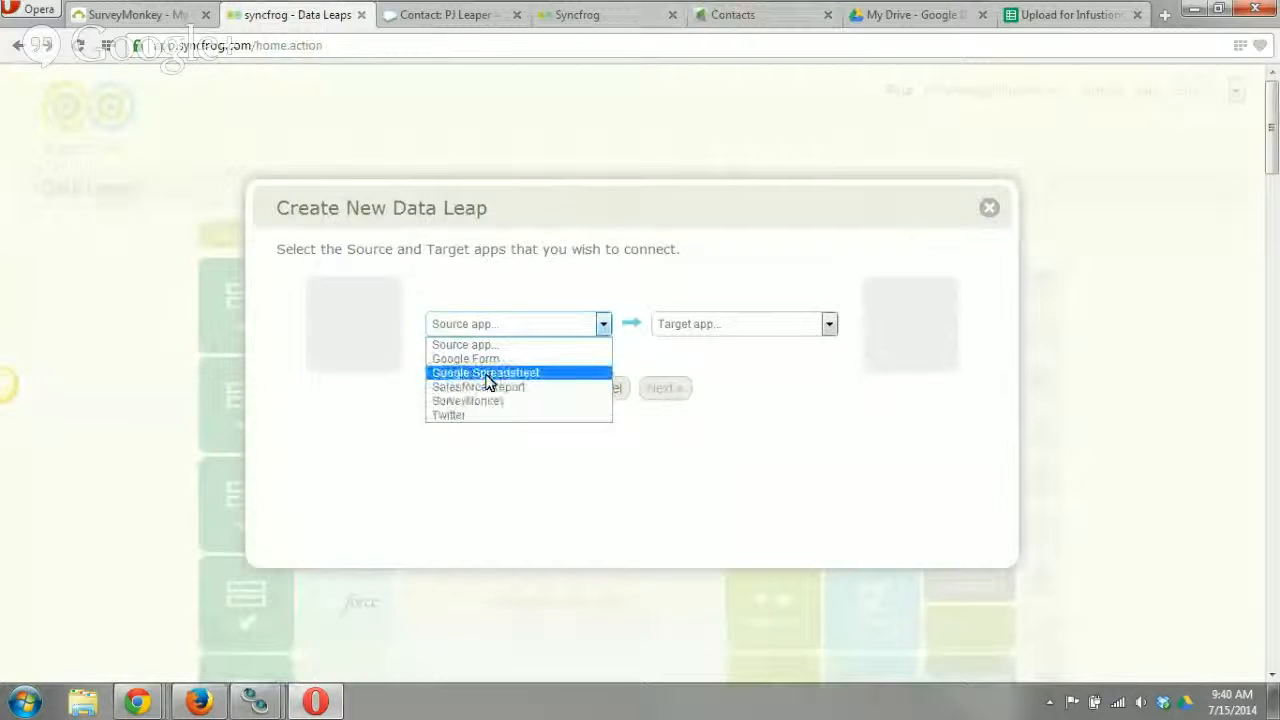
pyautogui.click(489, 375)
pyautogui.click(795, 325)
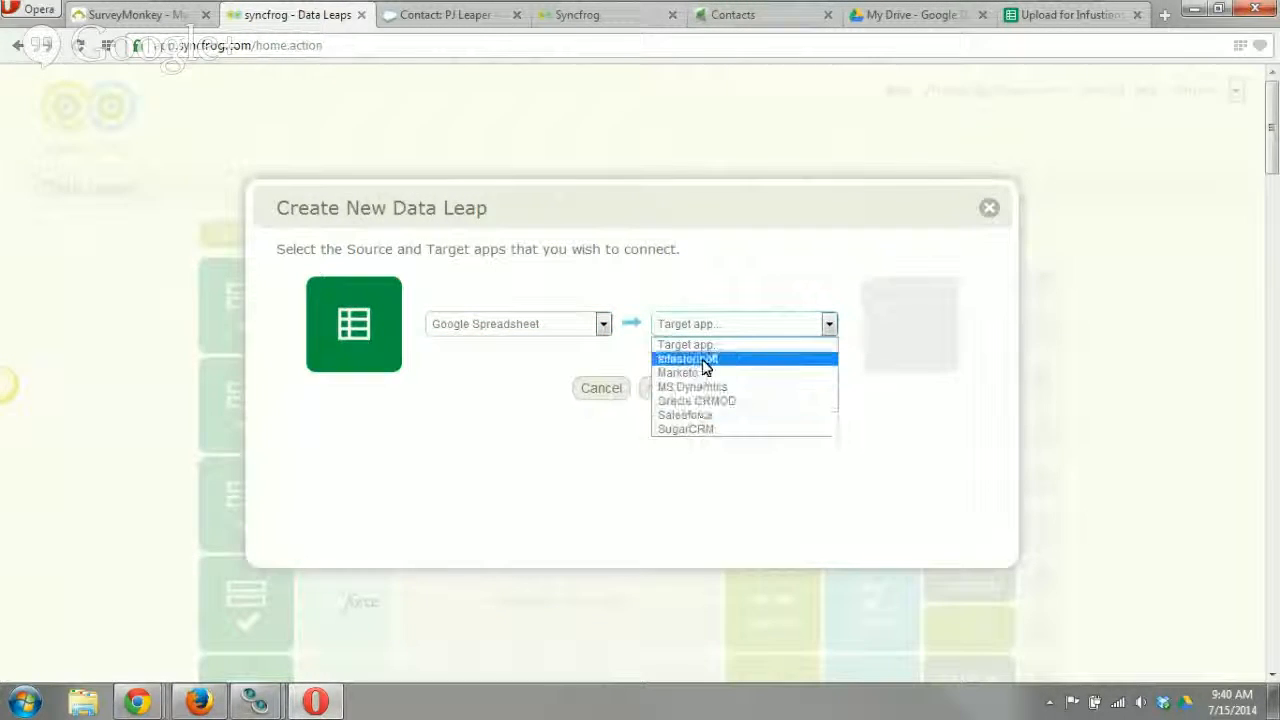
pyautogui.click(705, 360)
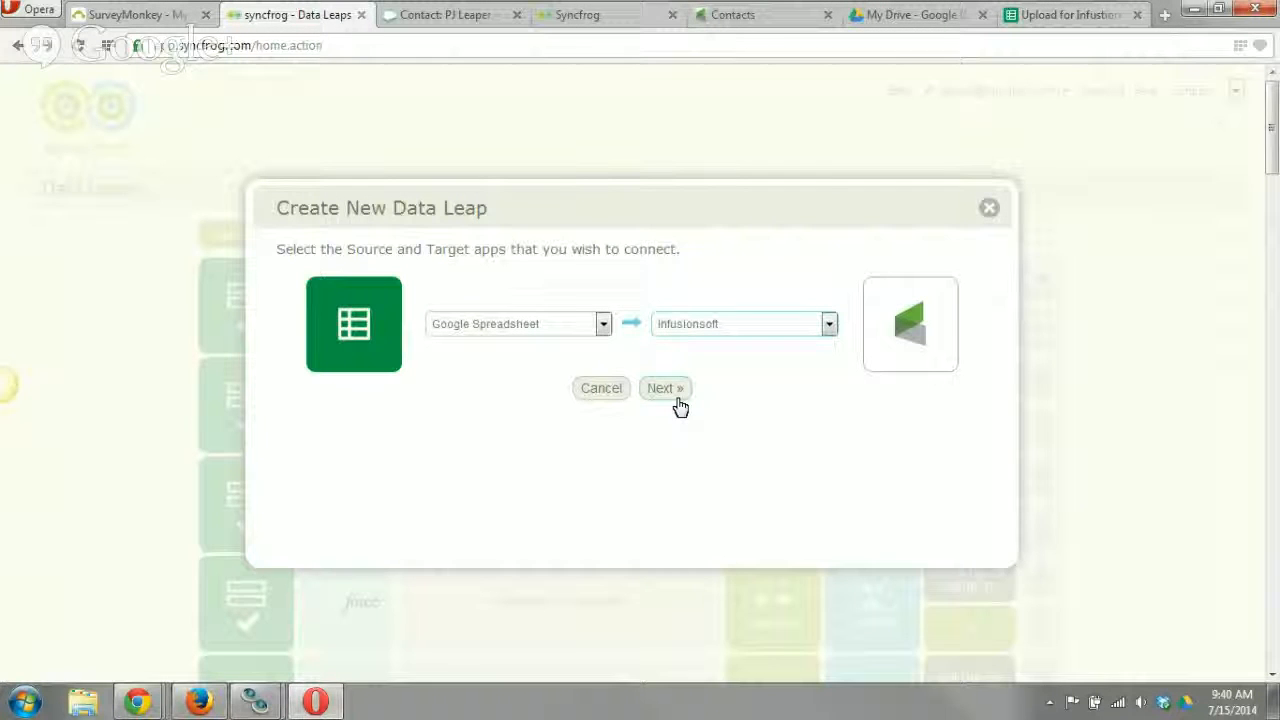
pyautogui.click(677, 398)
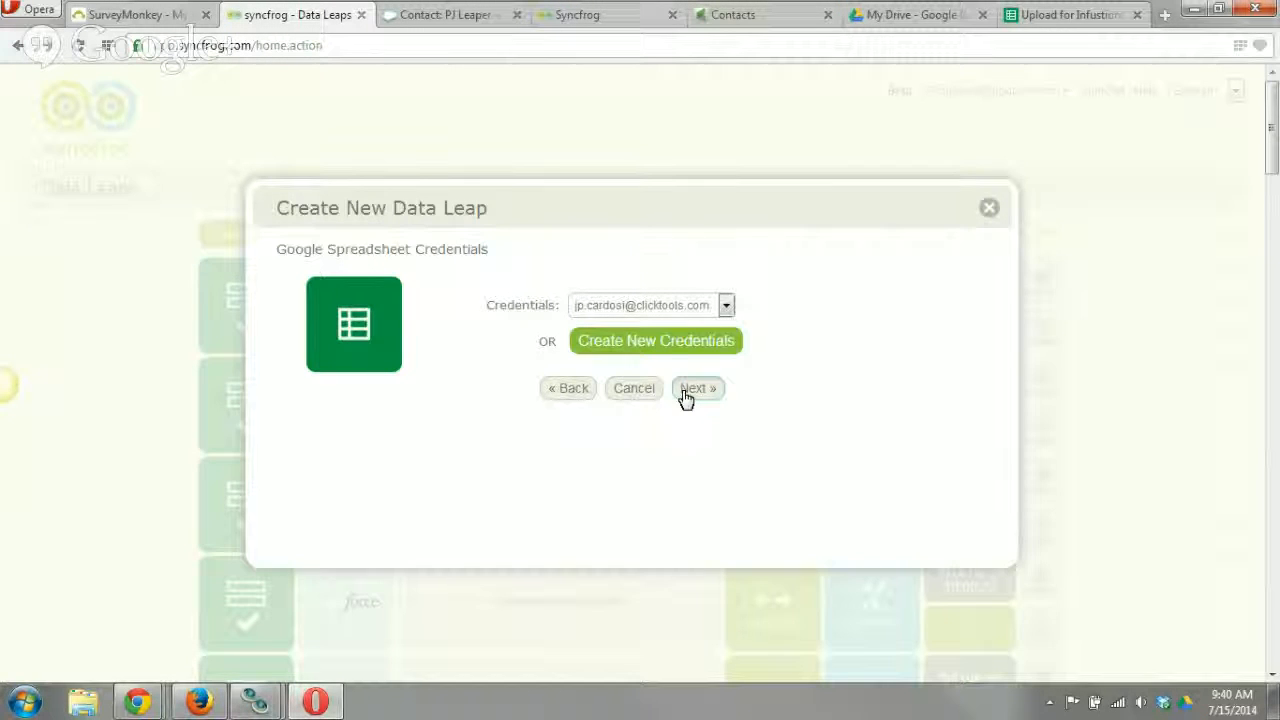
# Keep the existing Google Spreadsheet credentials and use the spreadsheet "Upload for Infustionsoft 7/15" with the Incremental (new rows) collection method.
pyautogui.click(686, 397)
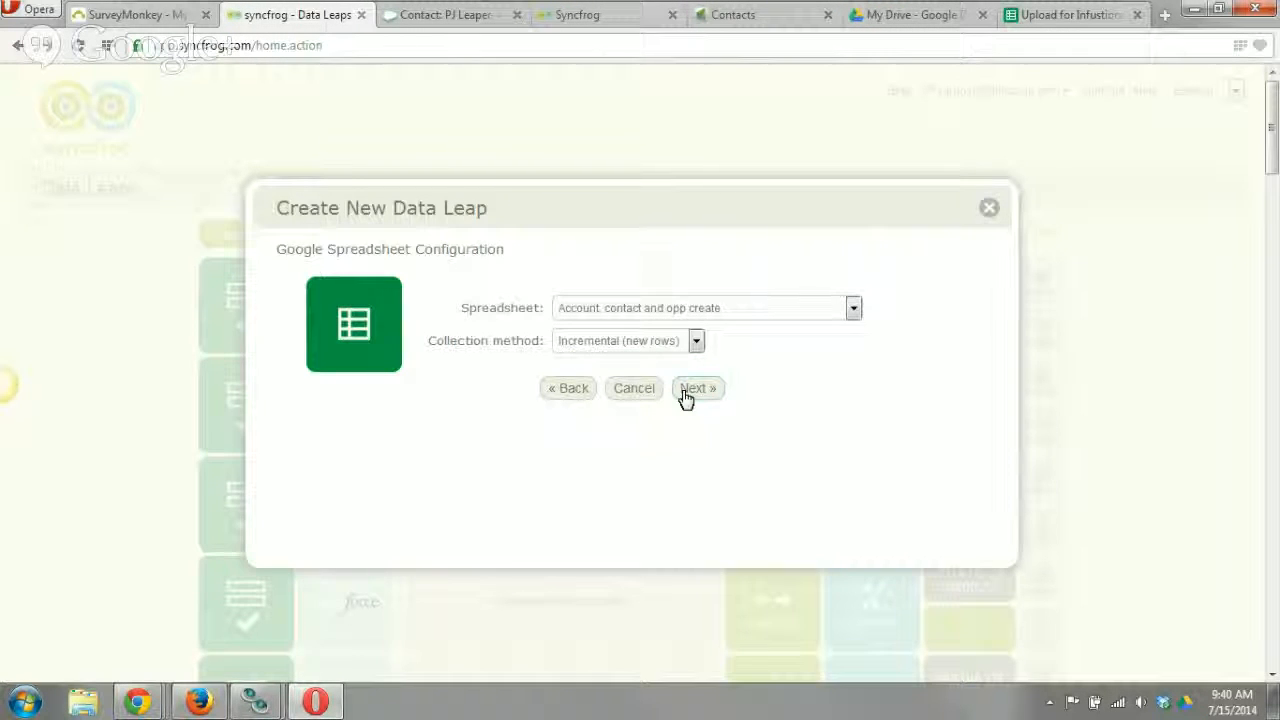
pyautogui.click(736, 310)
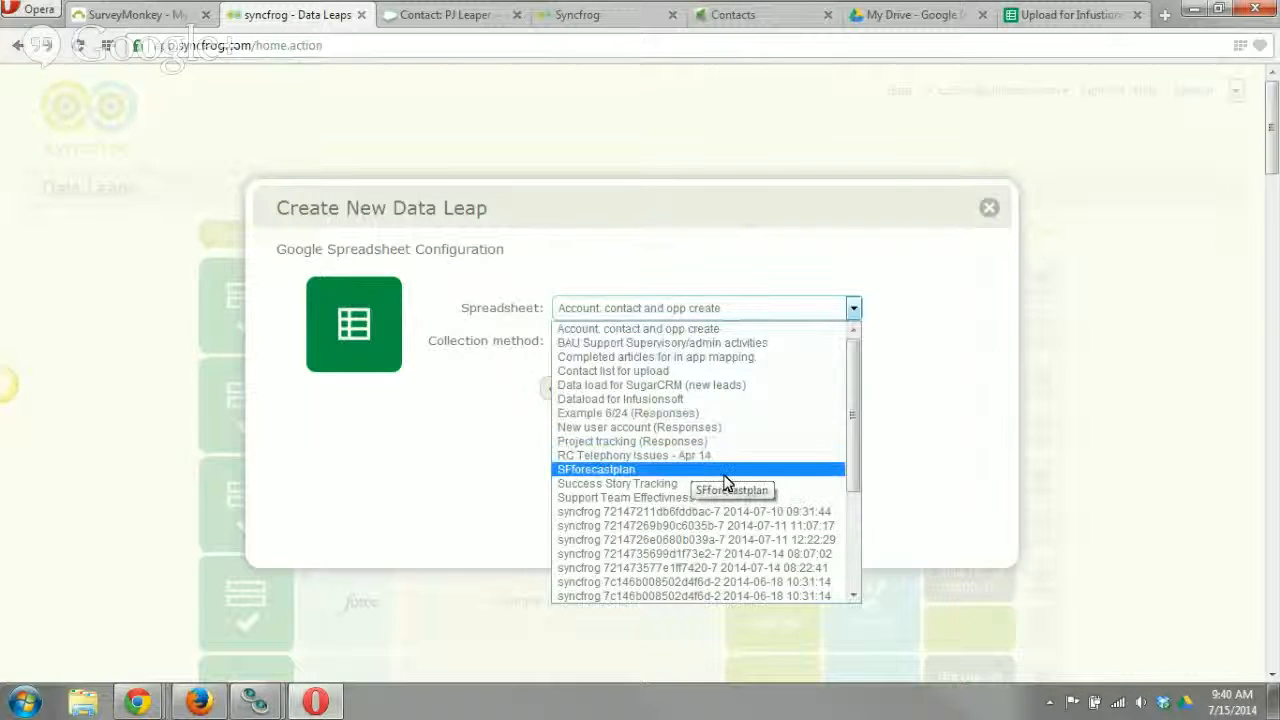
pyautogui.scroll(-4, 731, 471)
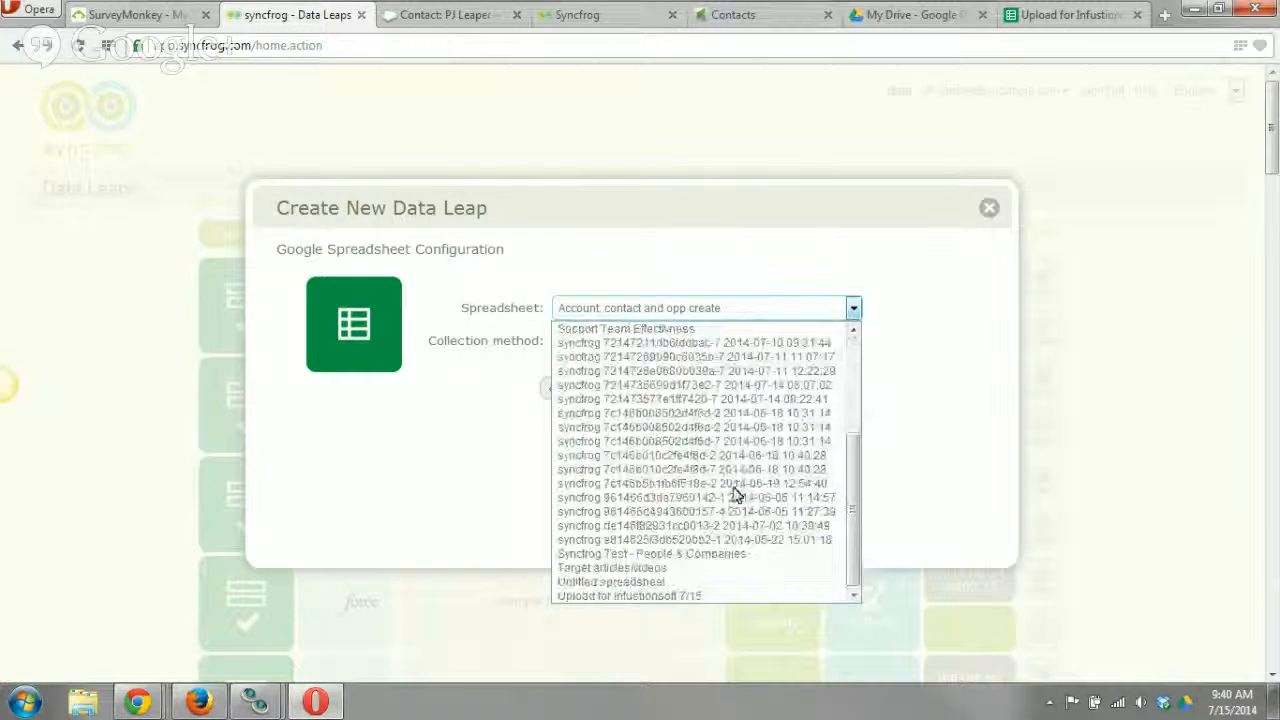
pyautogui.click(690, 596)
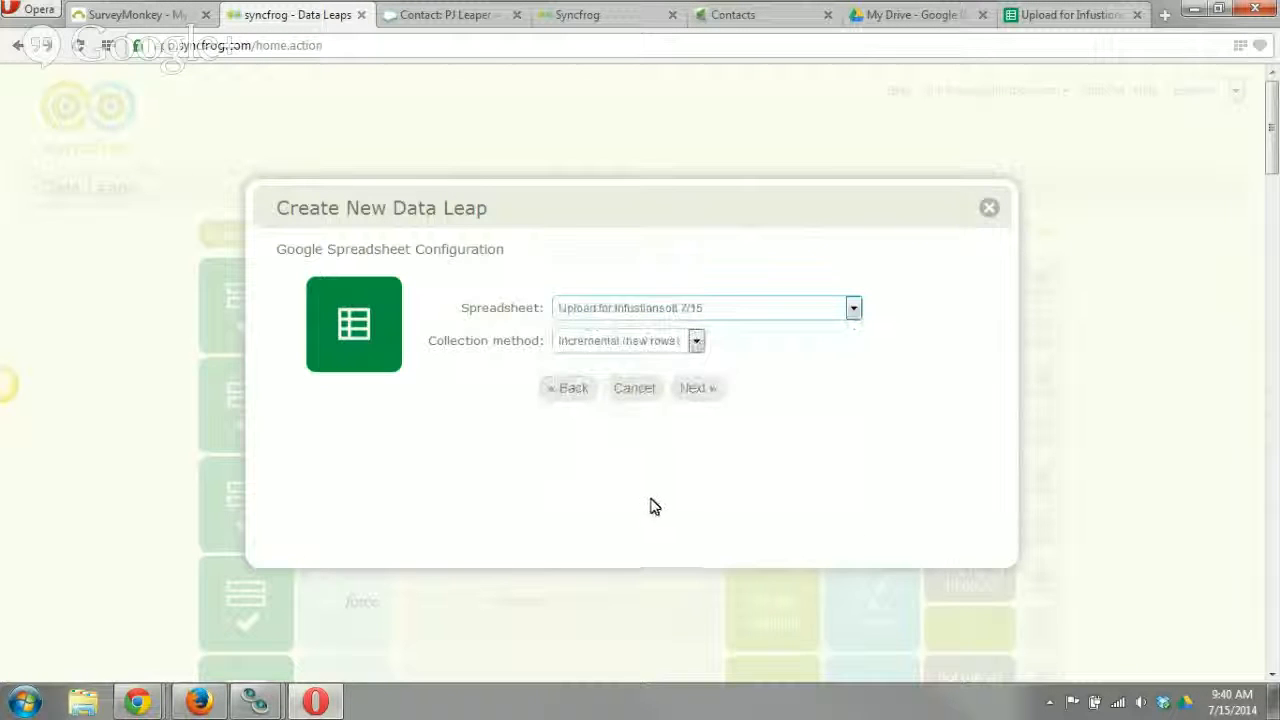
pyautogui.click(671, 341)
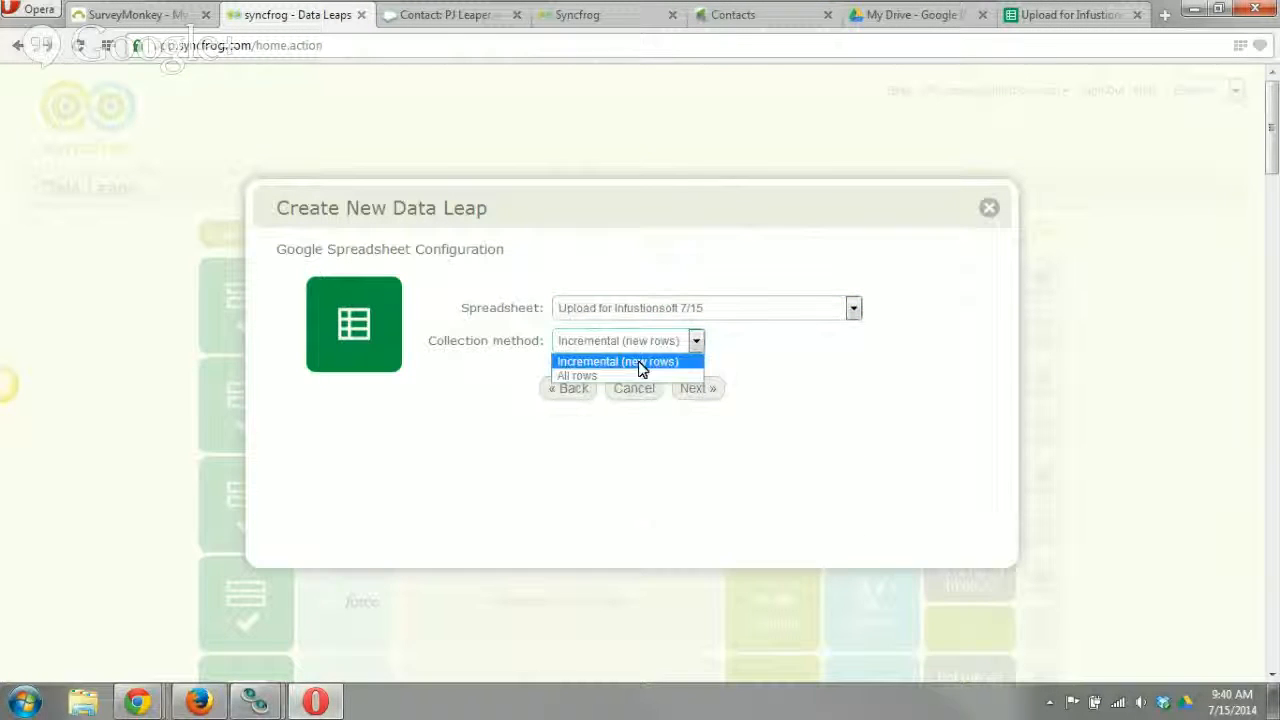
pyautogui.click(680, 363)
pyautogui.click(709, 391)
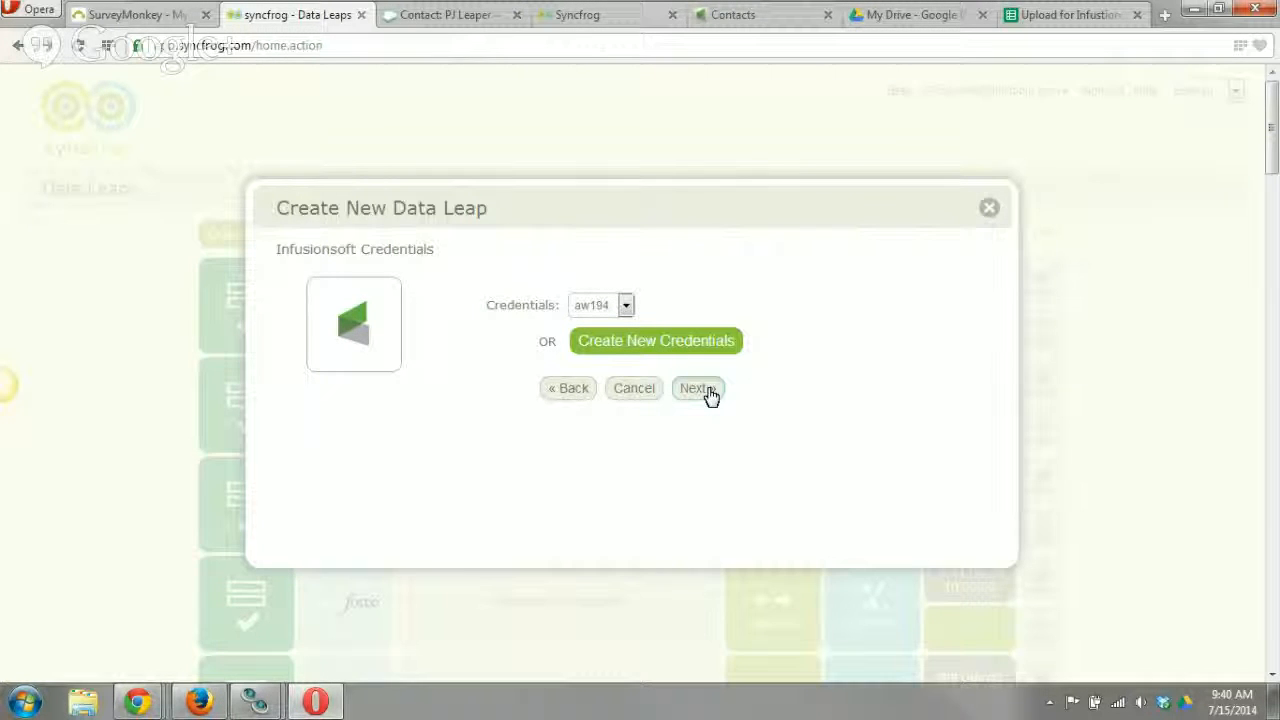
# Keep the existing Infusionsoft credentials, create the data leap with the title "Example 7/15", and open its mapping for editing.
pyautogui.click(697, 389)
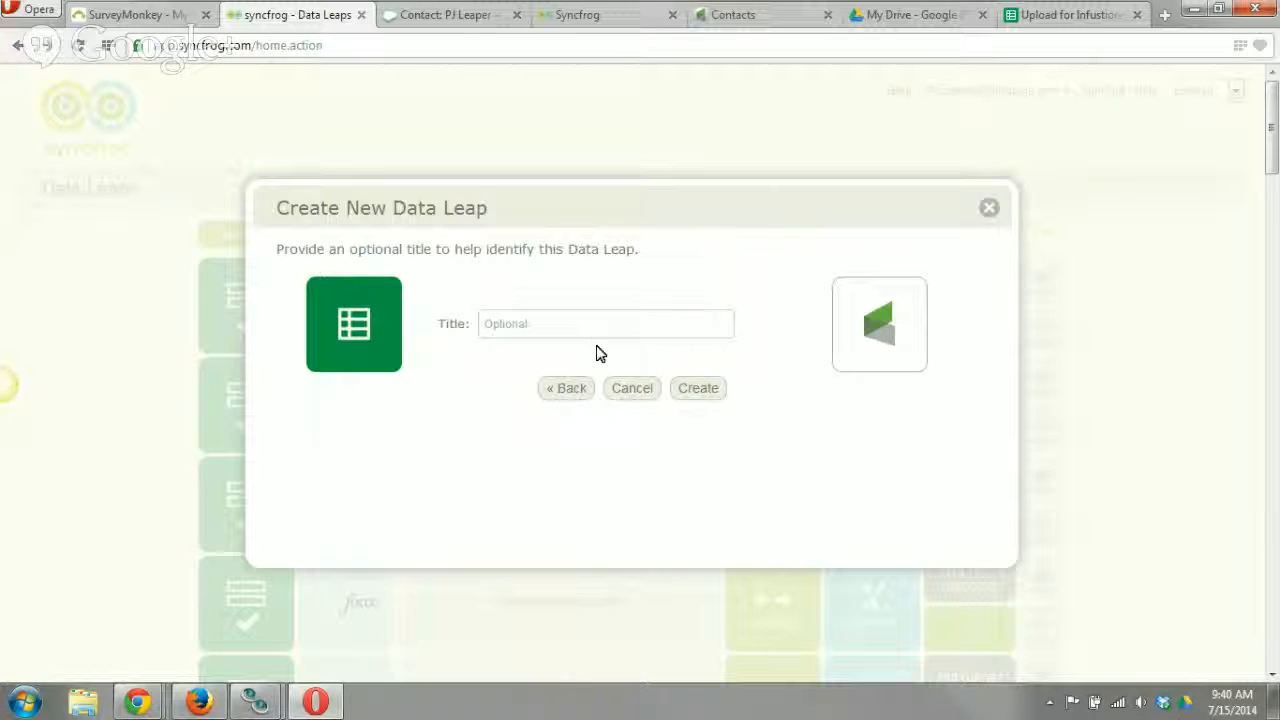
pyautogui.write('Example ')
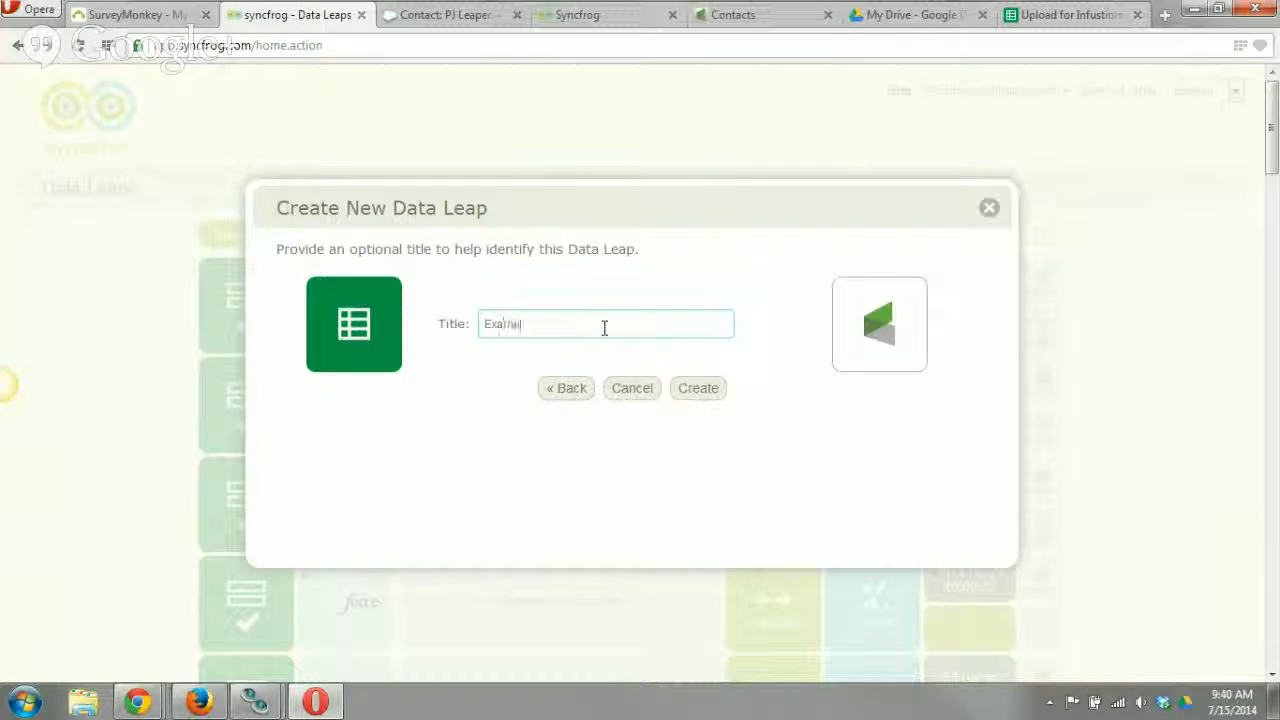
pyautogui.write('7.')
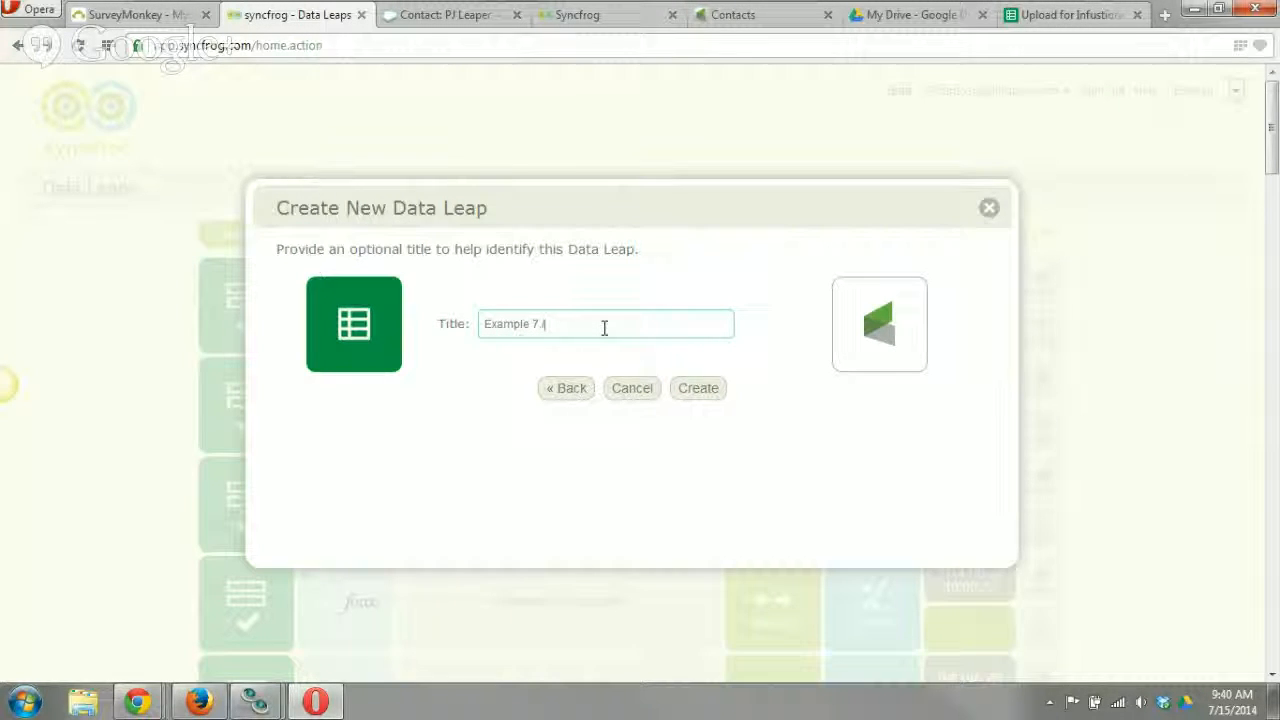
pyautogui.write('15')
pyautogui.click(697, 392)
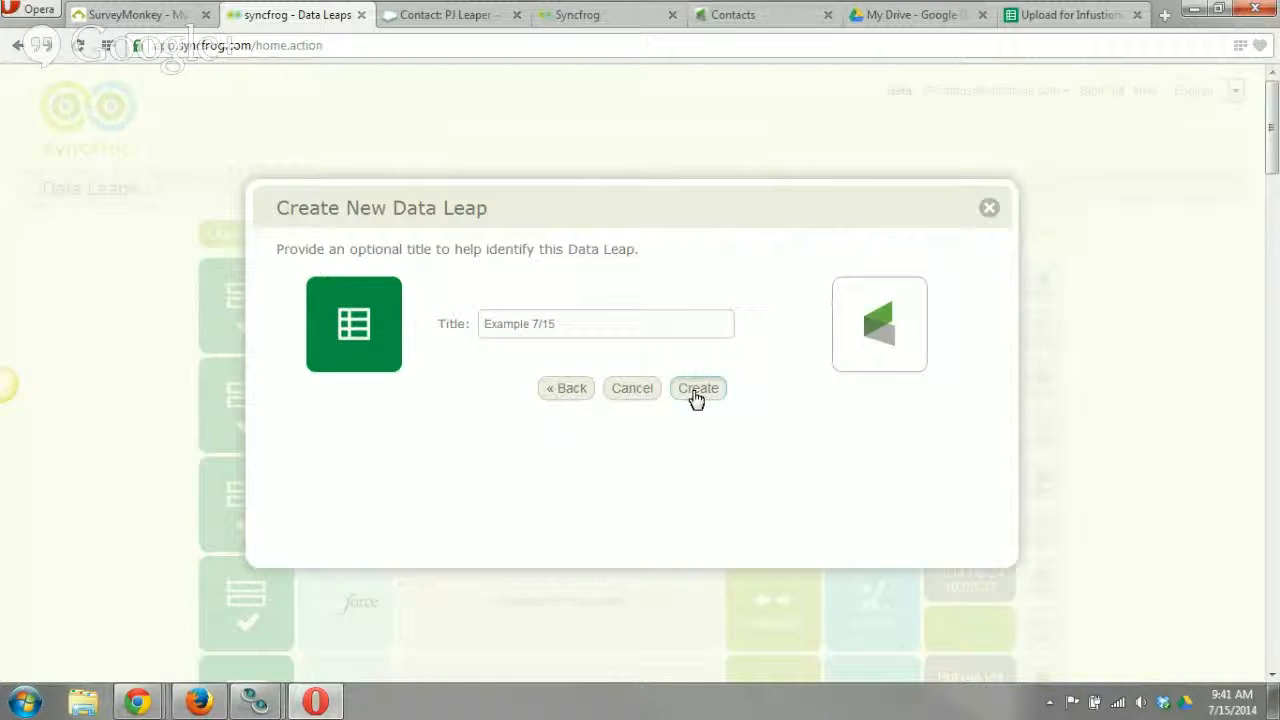
pyautogui.click(604, 374)
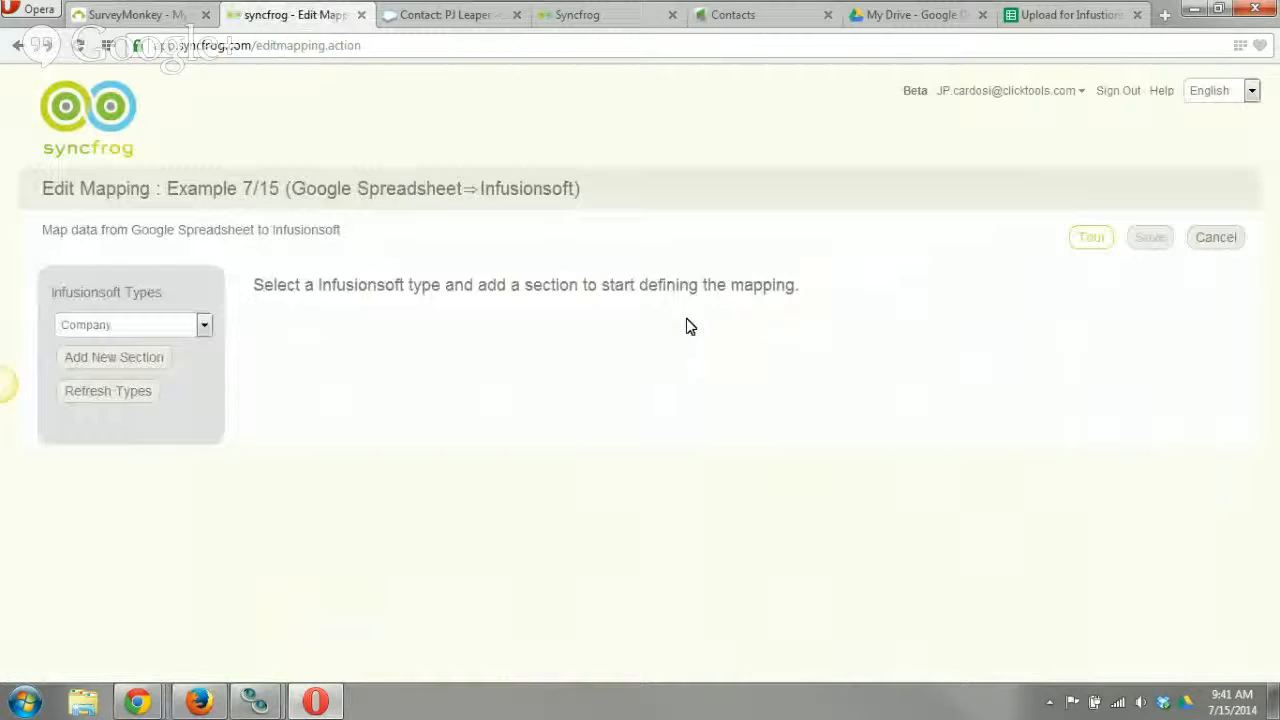
# Add a Company section to the mapping and look through its error-handling options.
pyautogui.click(148, 362)
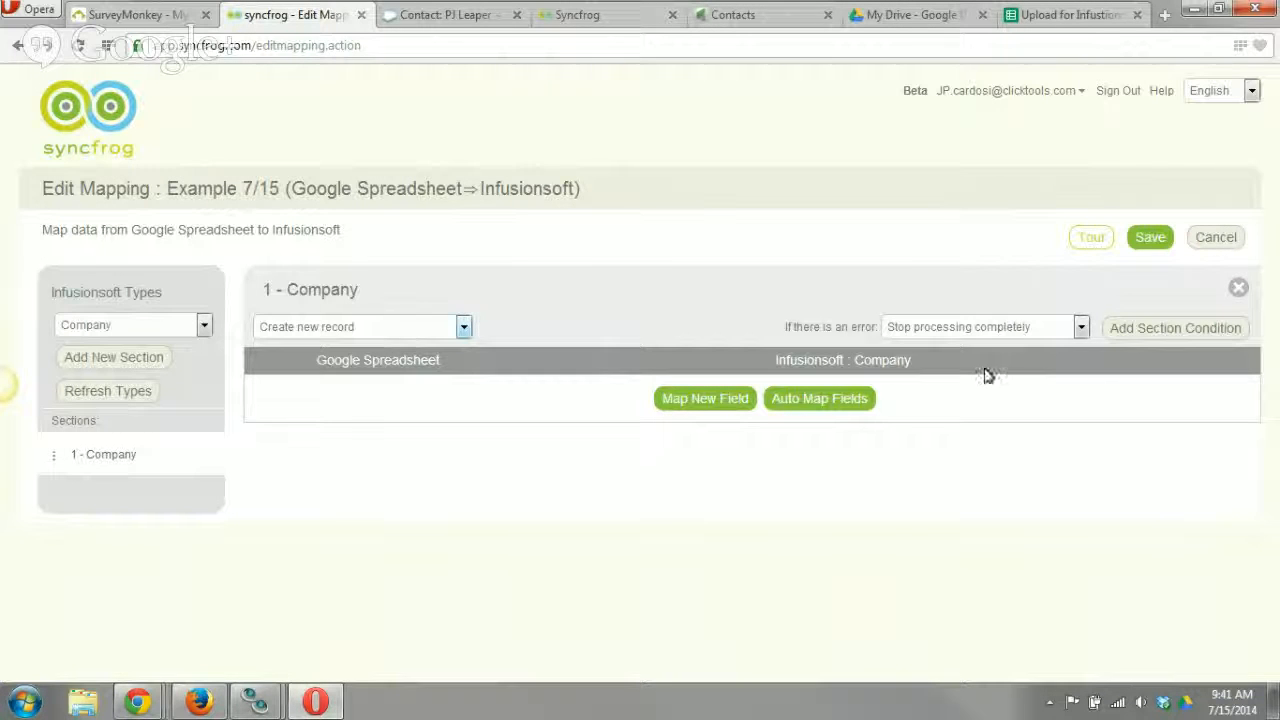
pyautogui.click(998, 334)
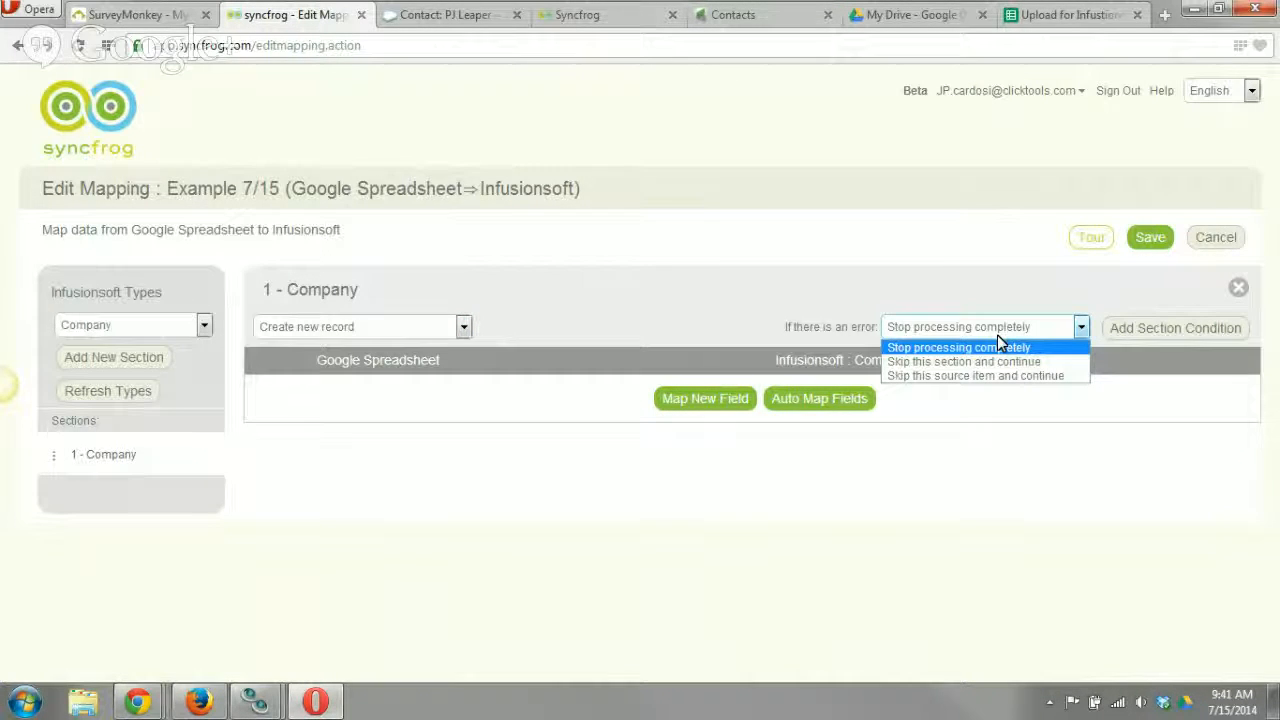
pyautogui.click(840, 301)
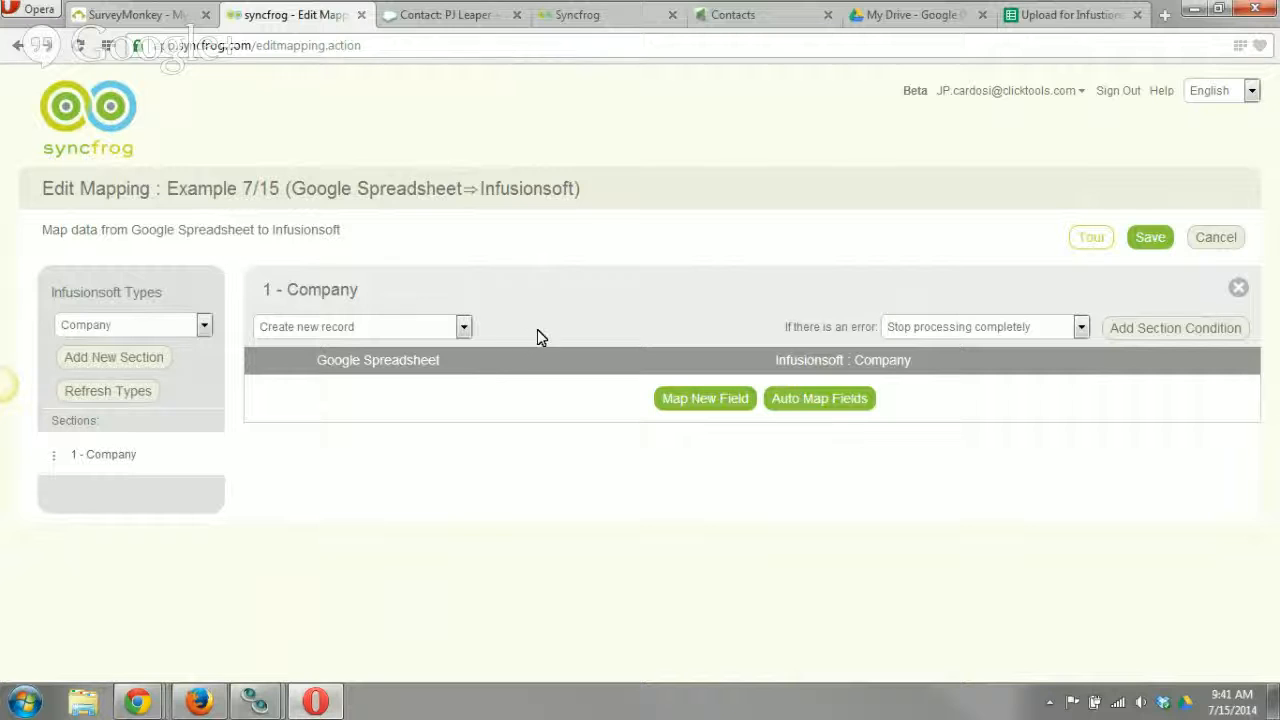
# Map the spreadsheet's Company column to Company [String] and set the section's error handling to "Skip this section and continue".
pyautogui.click(696, 400)
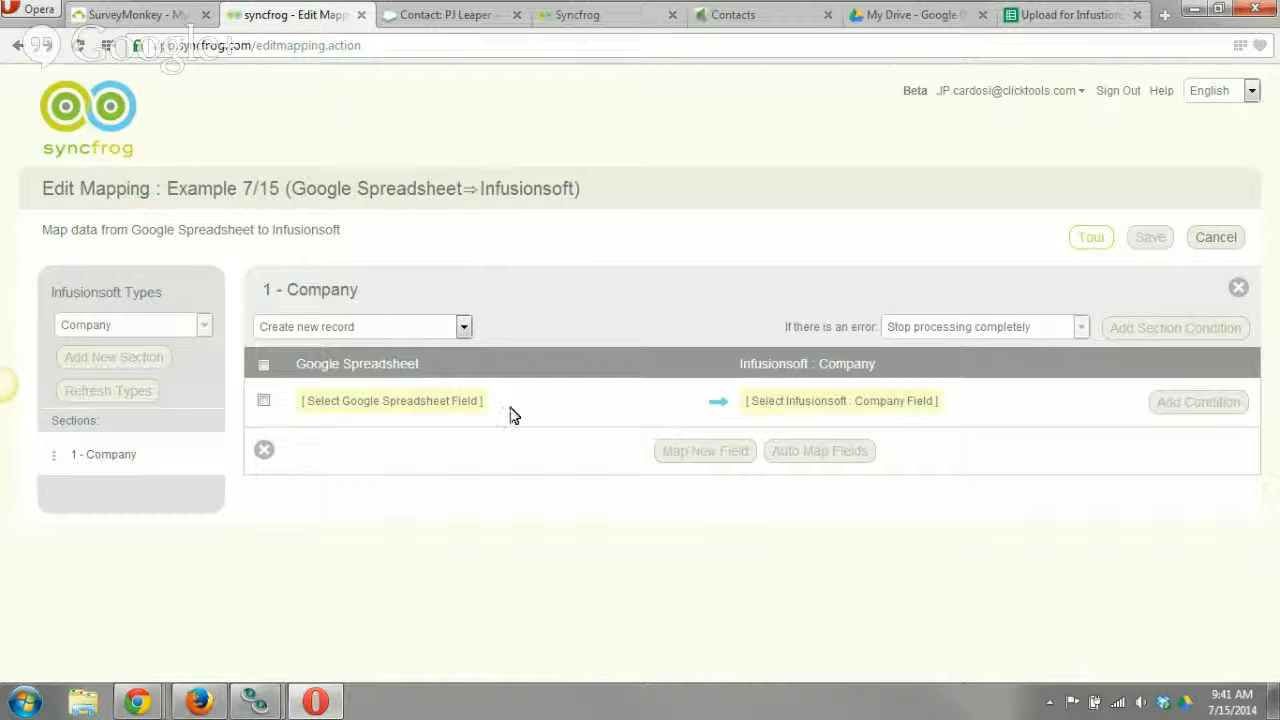
pyautogui.click(385, 405)
pyautogui.click(337, 463)
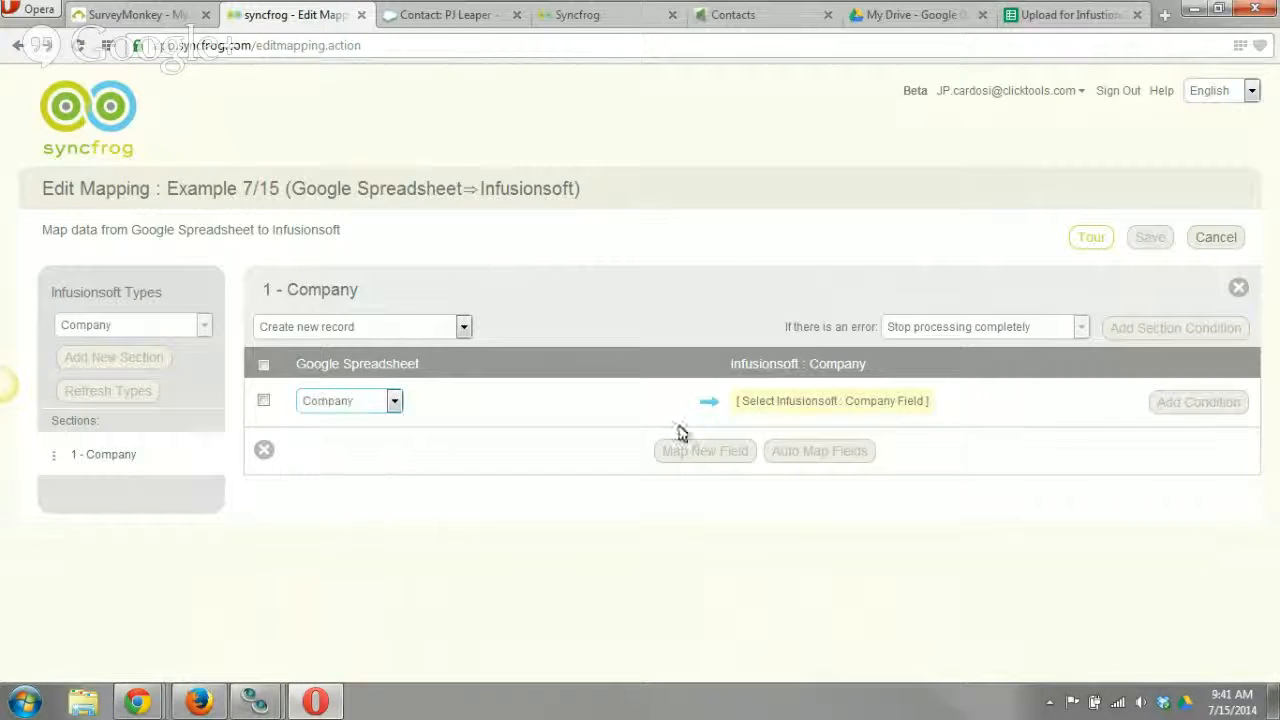
pyautogui.click(815, 401)
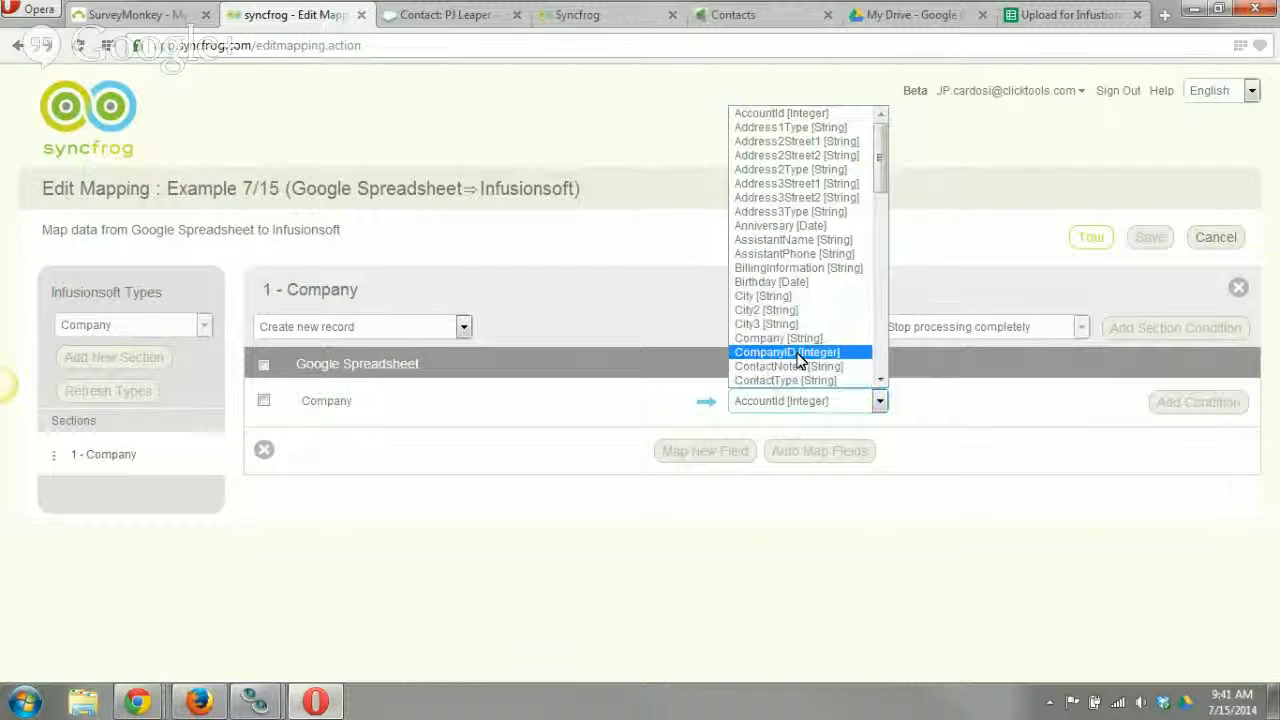
pyautogui.scroll(-2, 805, 376)
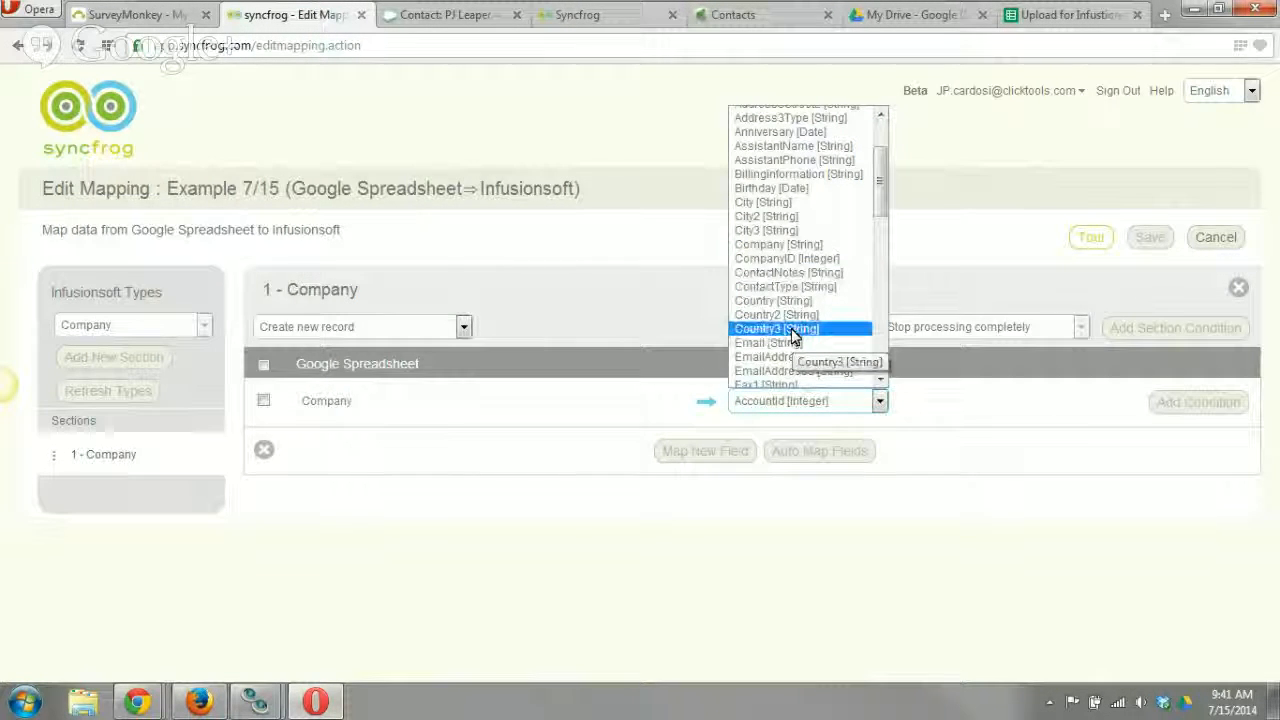
pyautogui.click(795, 245)
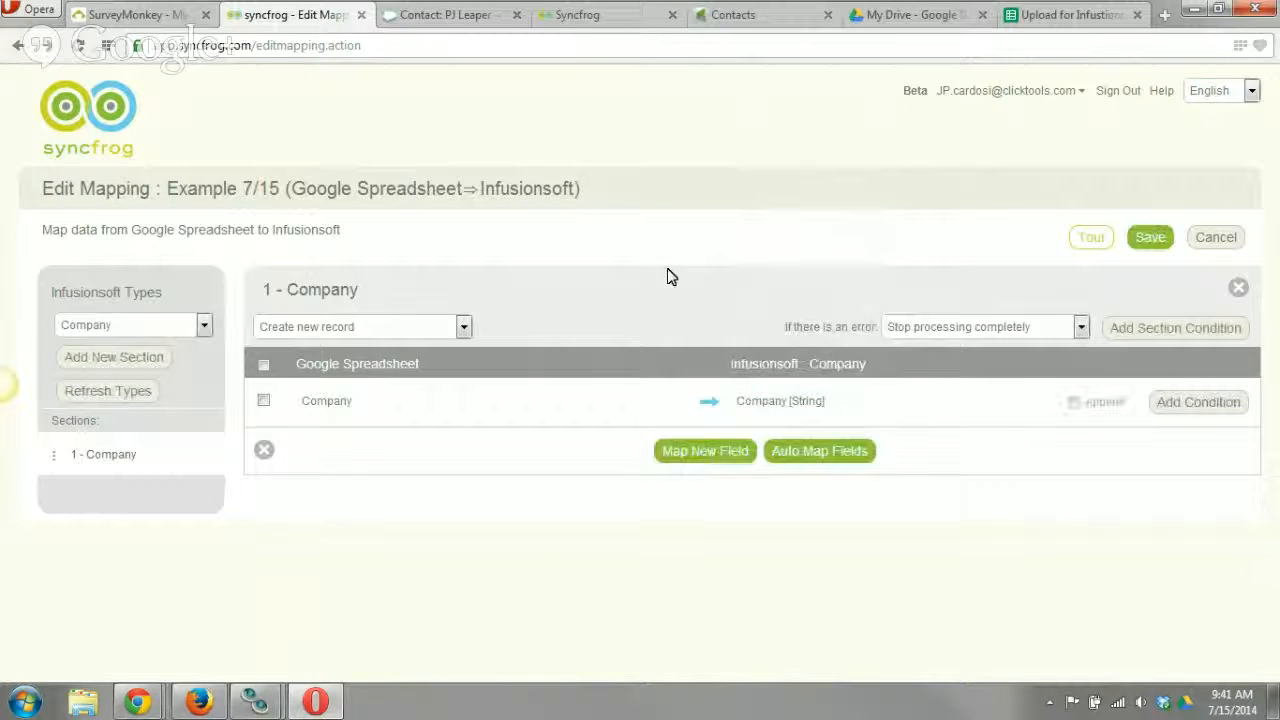
pyautogui.click(950, 331)
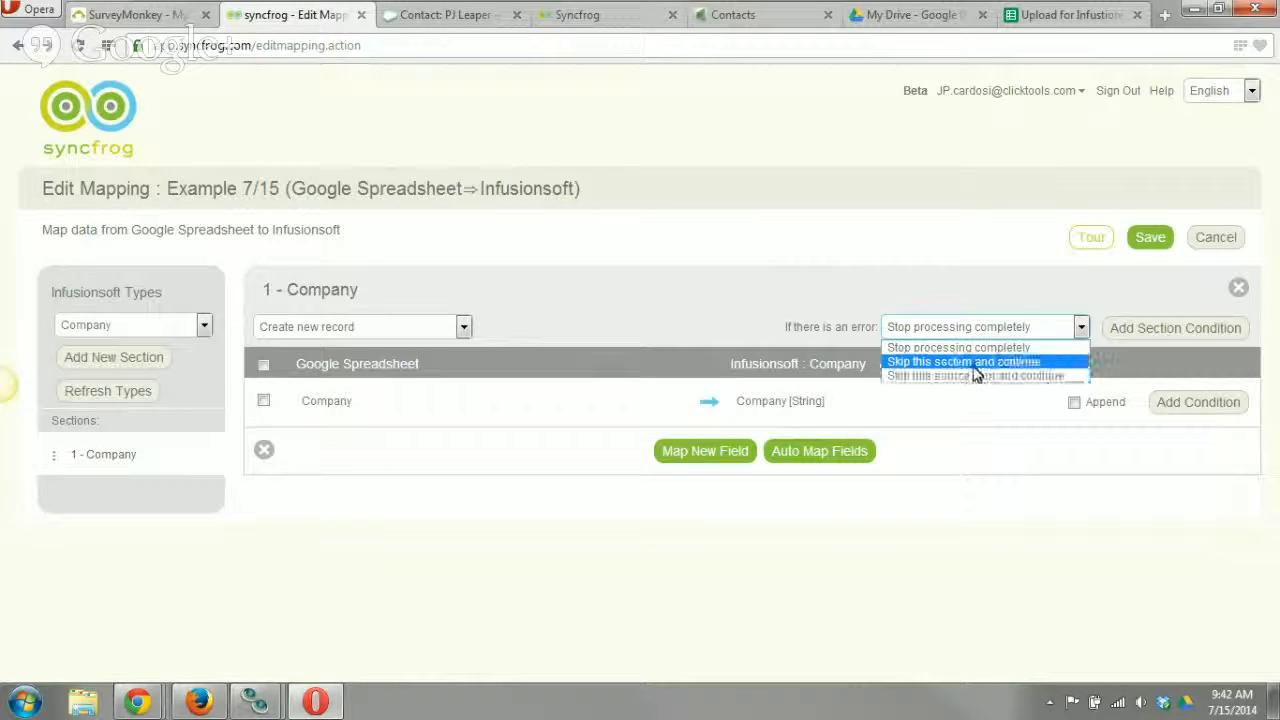
pyautogui.click(962, 361)
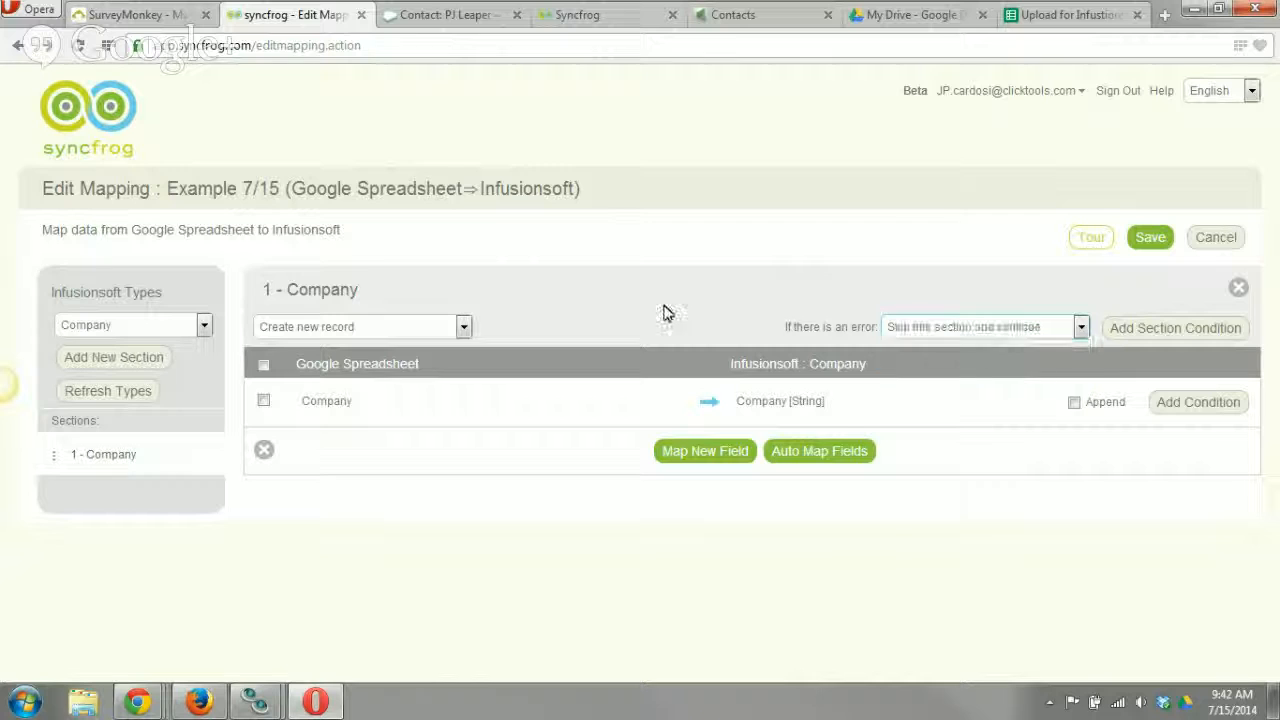
# Add a second mapping section for the Infusionsoft Contact type.
pyautogui.click(155, 326)
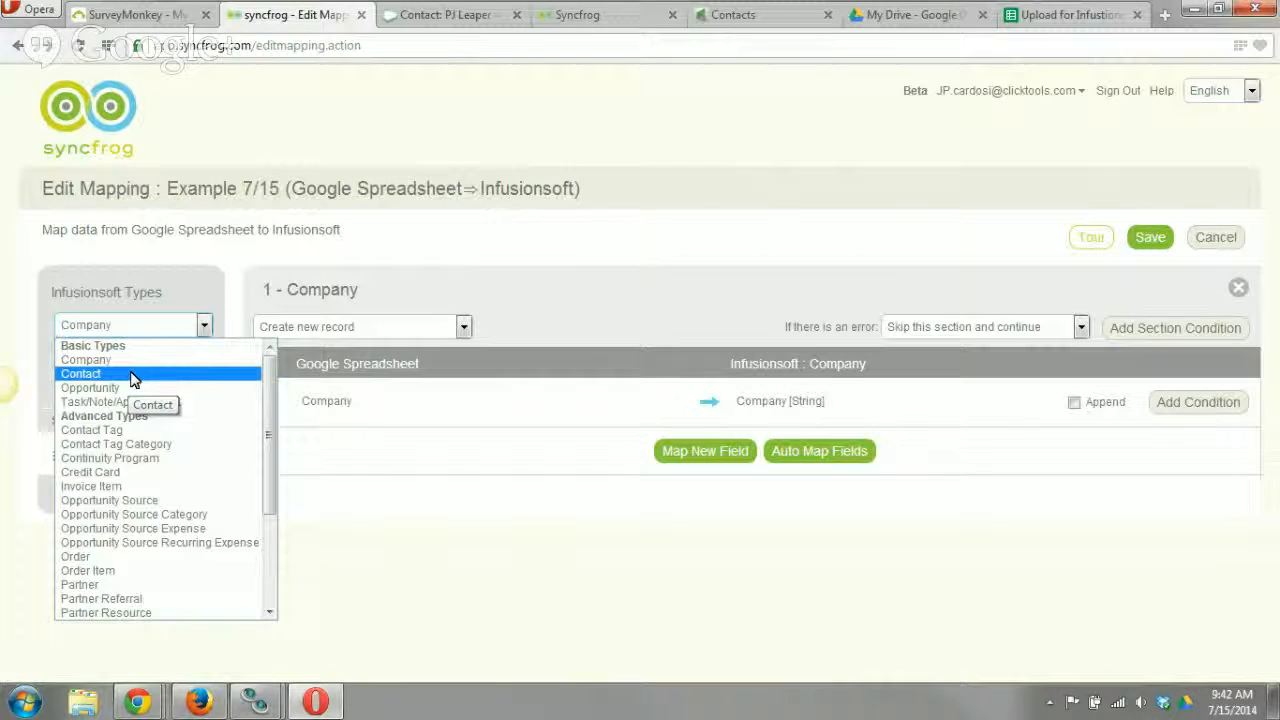
pyautogui.click(128, 374)
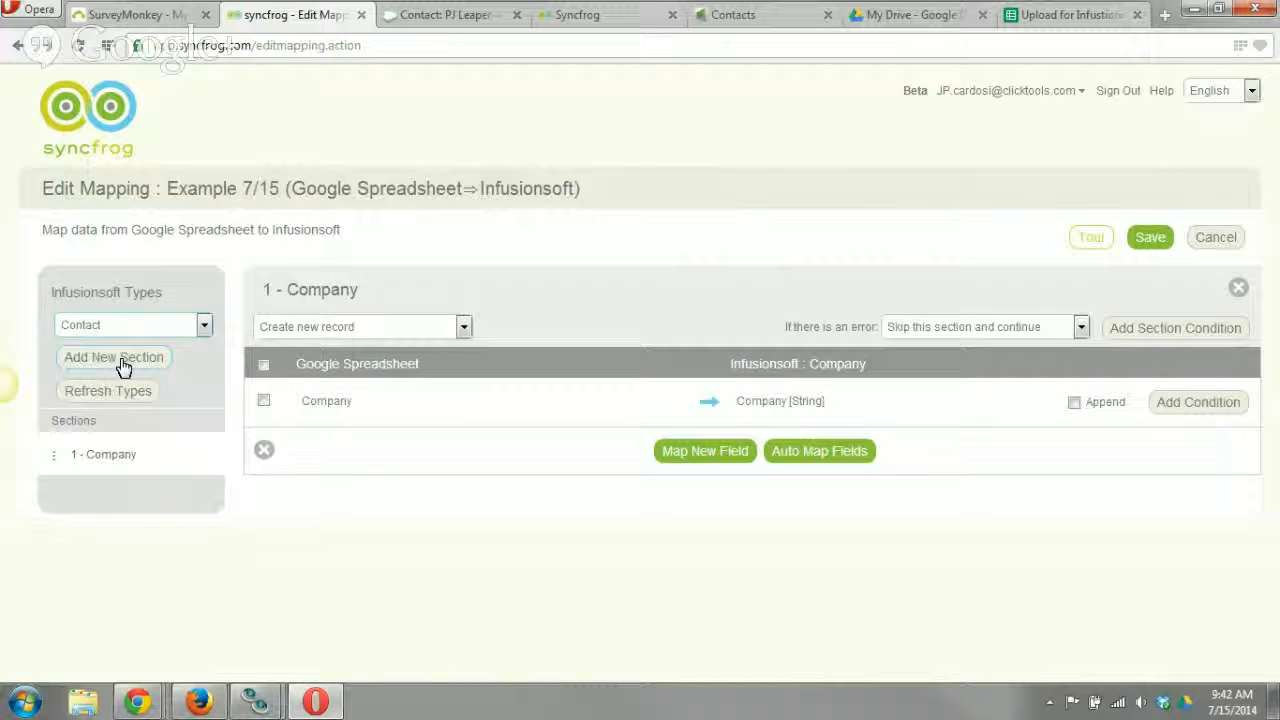
pyautogui.click(120, 361)
pyautogui.click(115, 359)
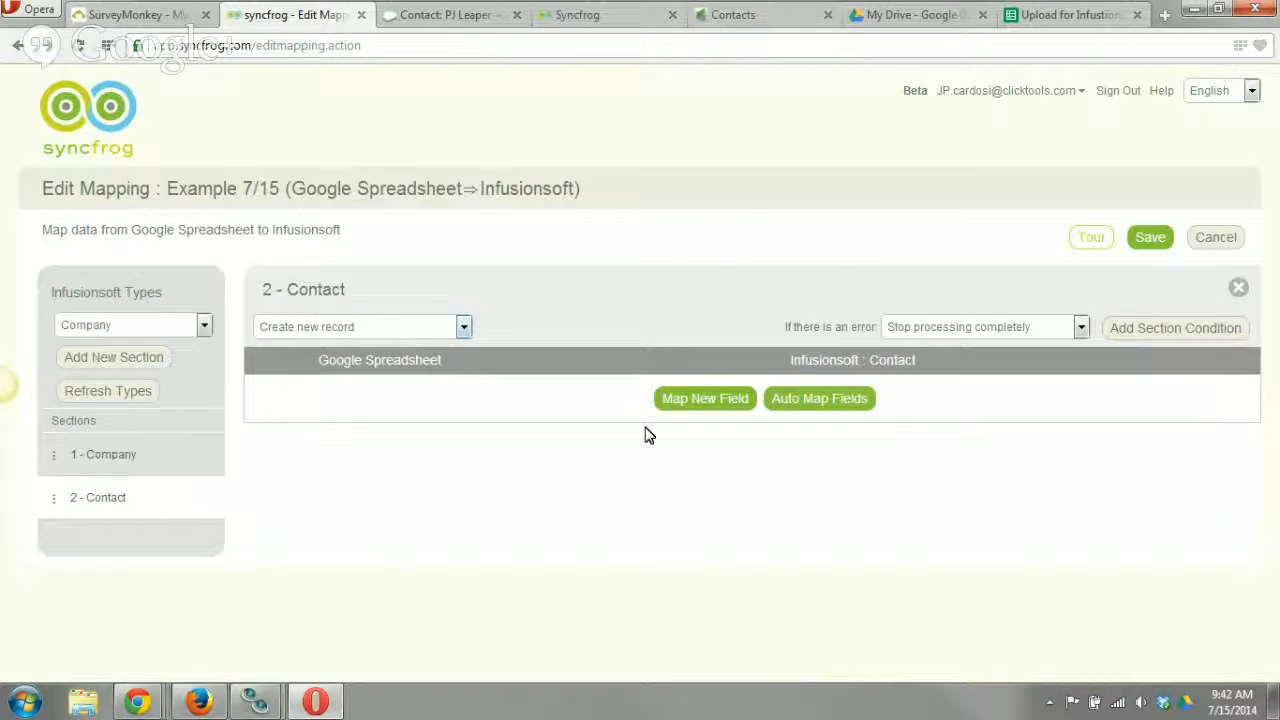
# Map the spreadsheet's First name column to FirstName [String] in the Contact section.
pyautogui.click(707, 402)
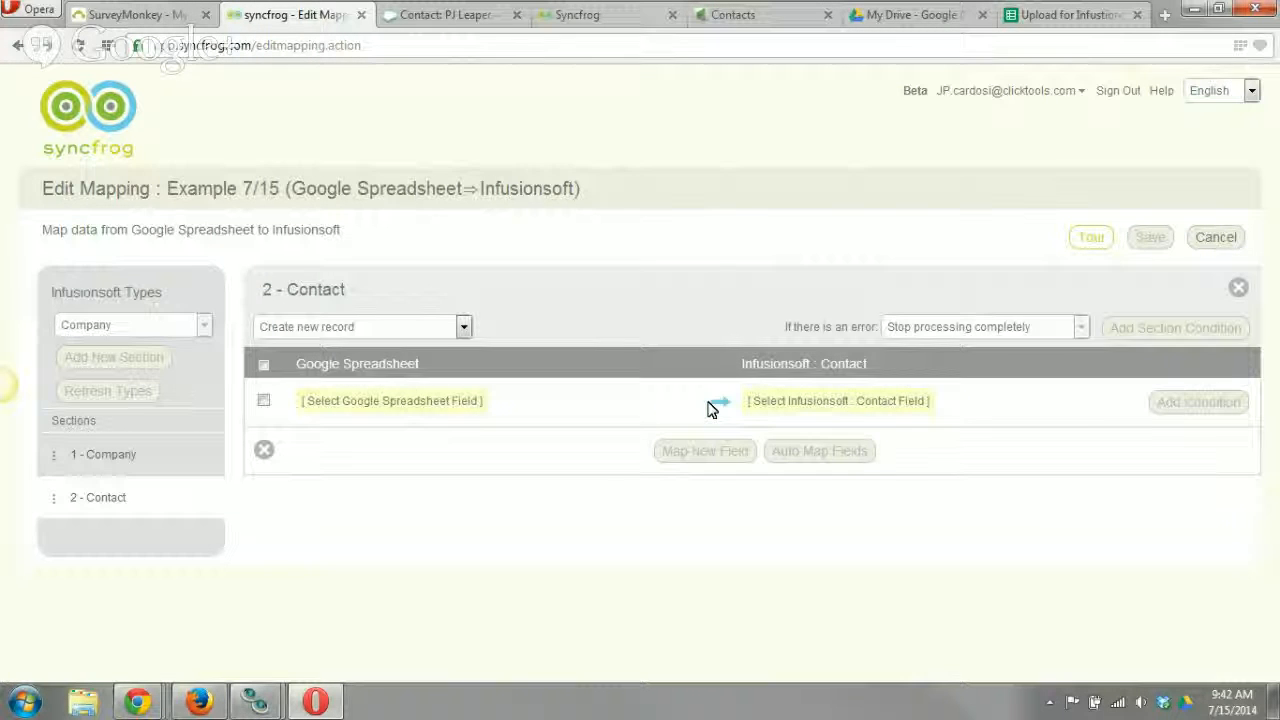
pyautogui.click(410, 410)
pyautogui.click(396, 423)
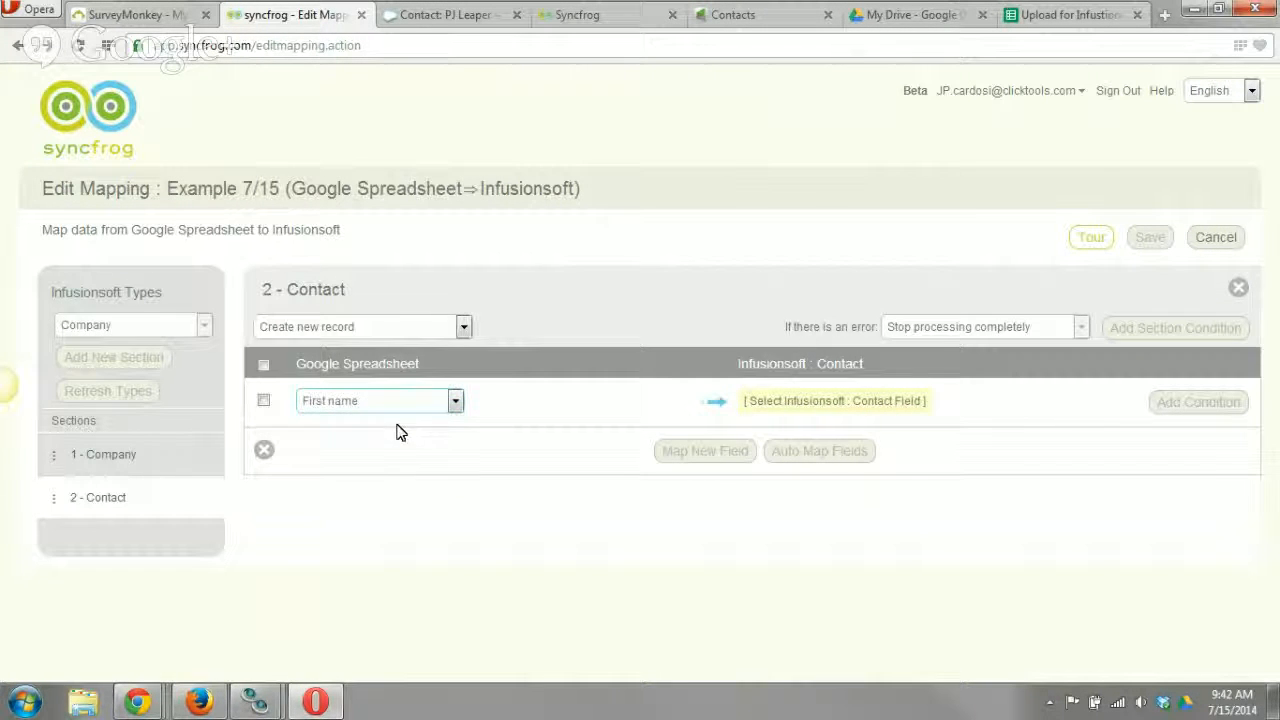
pyautogui.click(850, 405)
pyautogui.click(823, 405)
pyautogui.press('f')
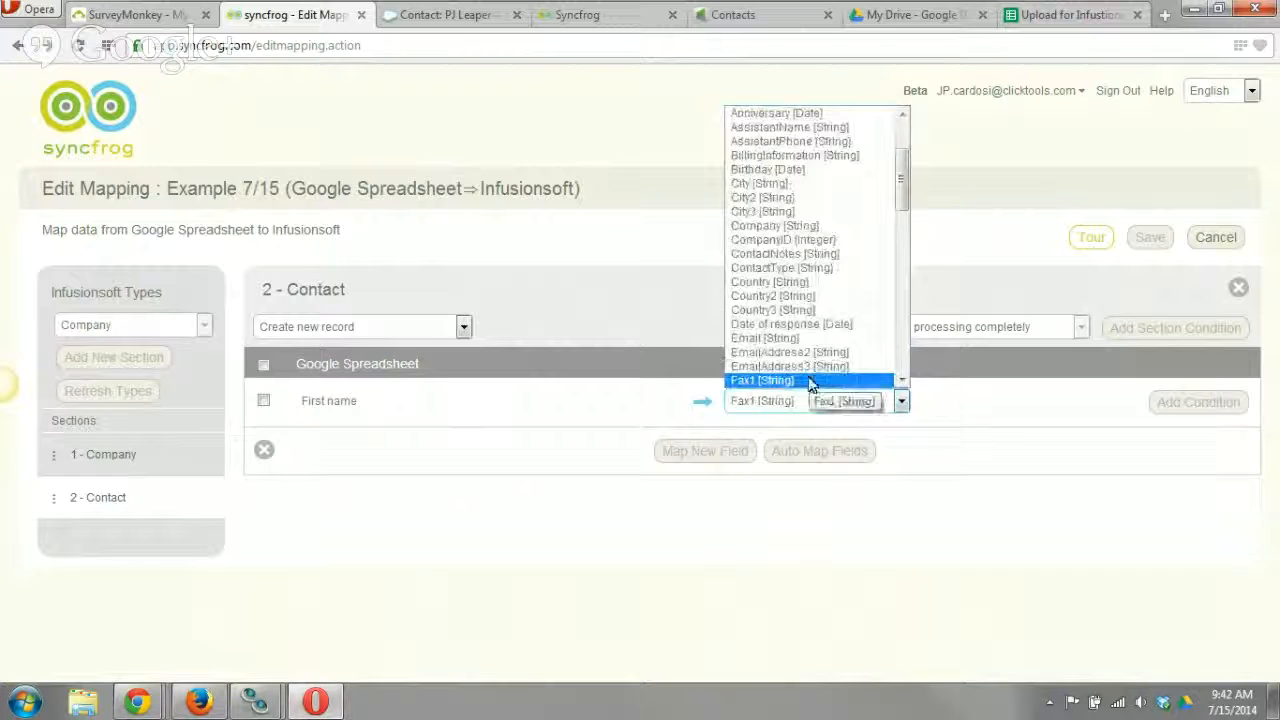
pyautogui.scroll(-2, 783, 371)
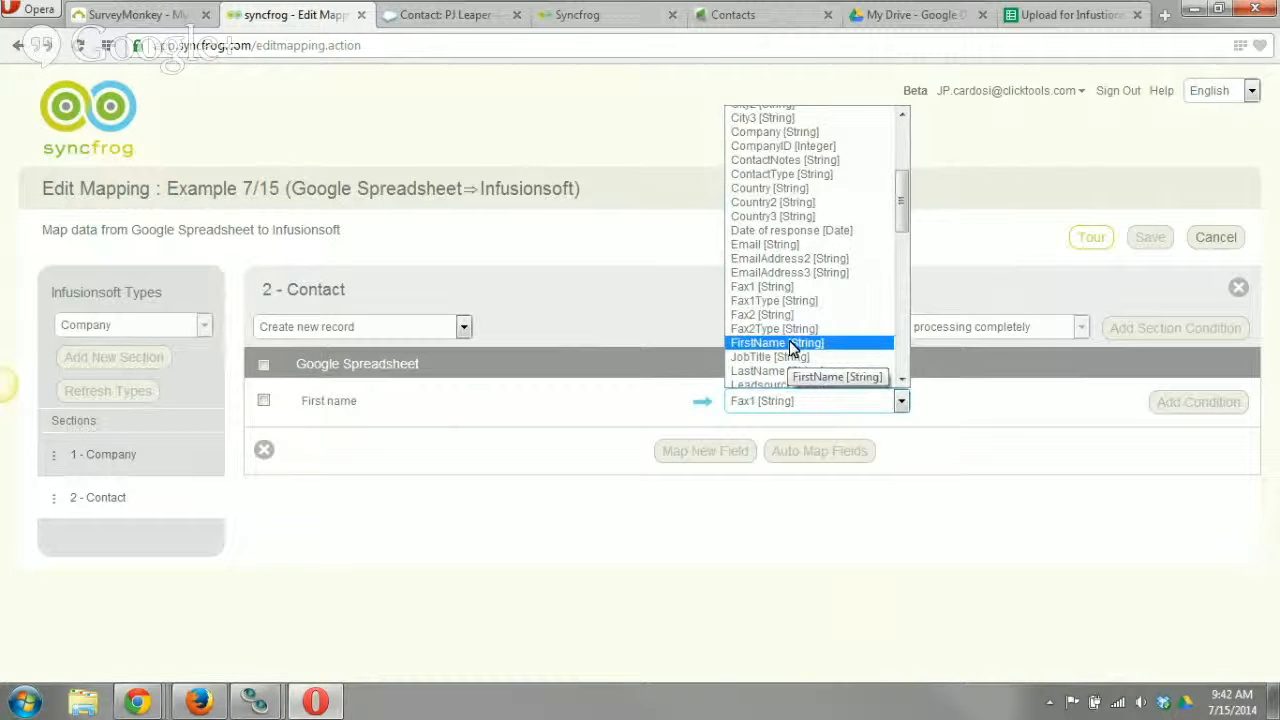
pyautogui.click(789, 342)
# Add a field mapping from the spreadsheet's last name column to LastName [String] in the Contact section.
pyautogui.click(676, 460)
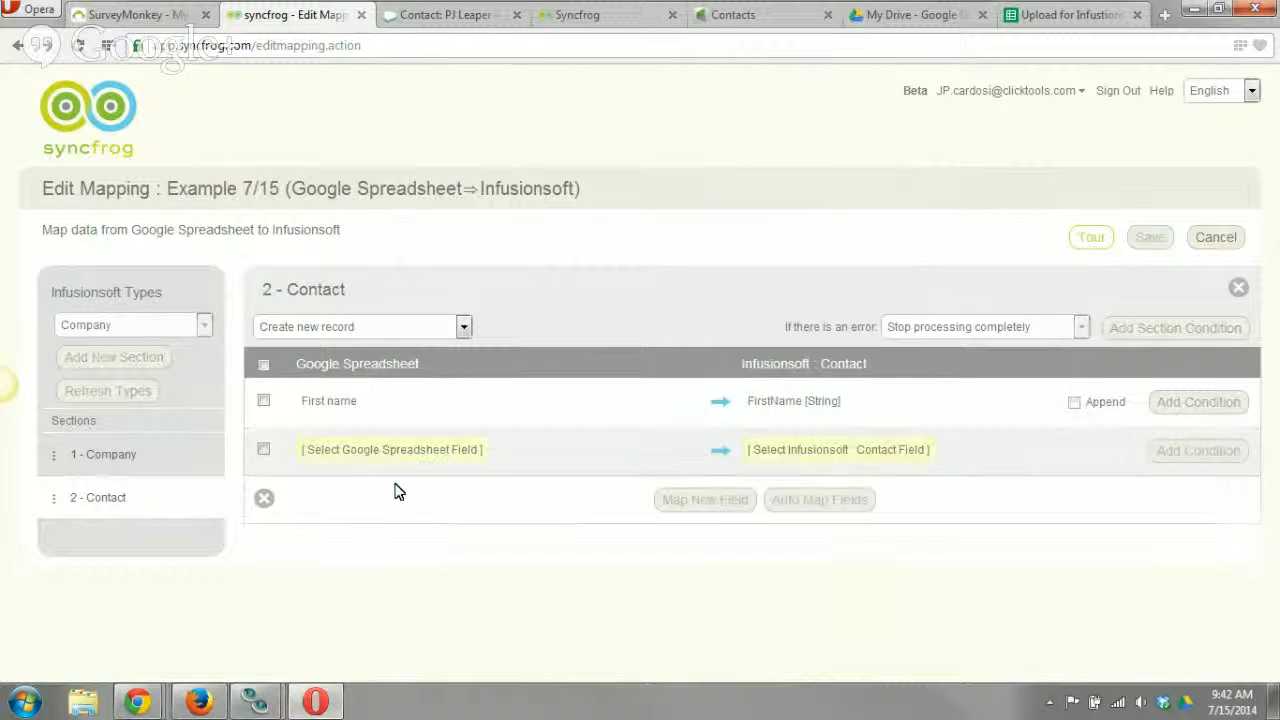
pyautogui.click(384, 460)
pyautogui.click(380, 484)
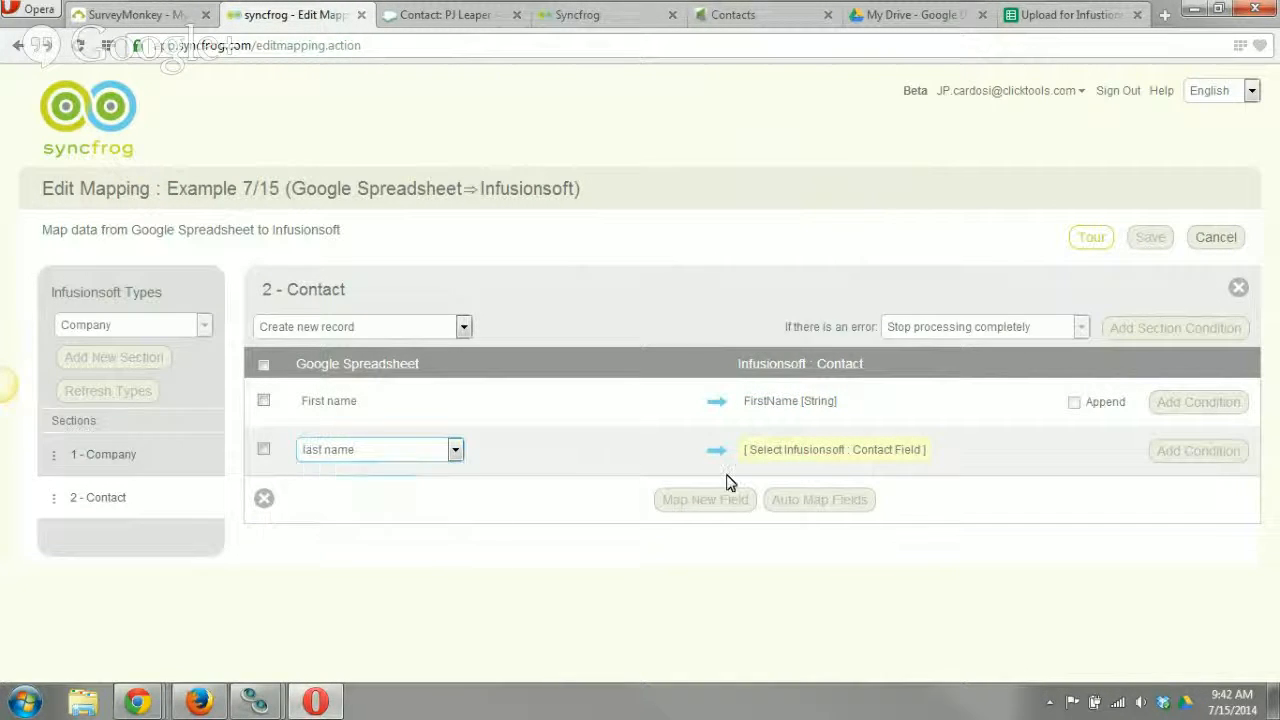
pyautogui.click(791, 462)
pyautogui.write('l')
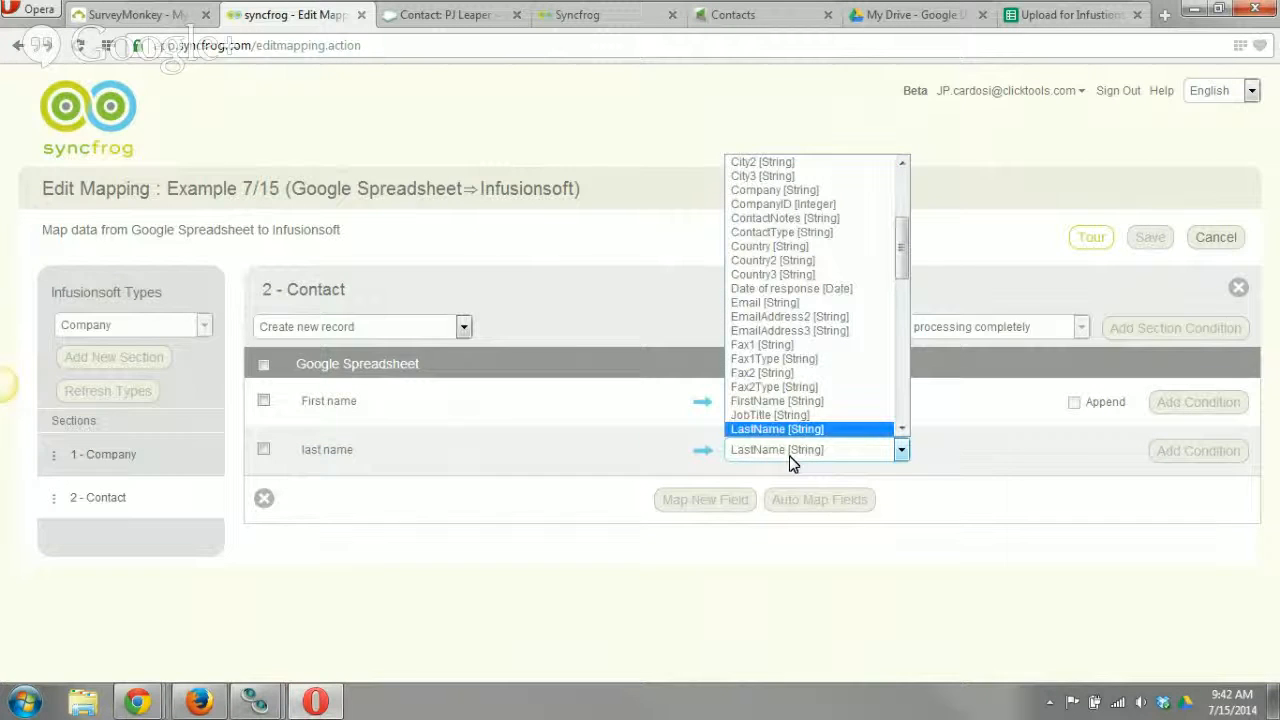
pyautogui.click(805, 429)
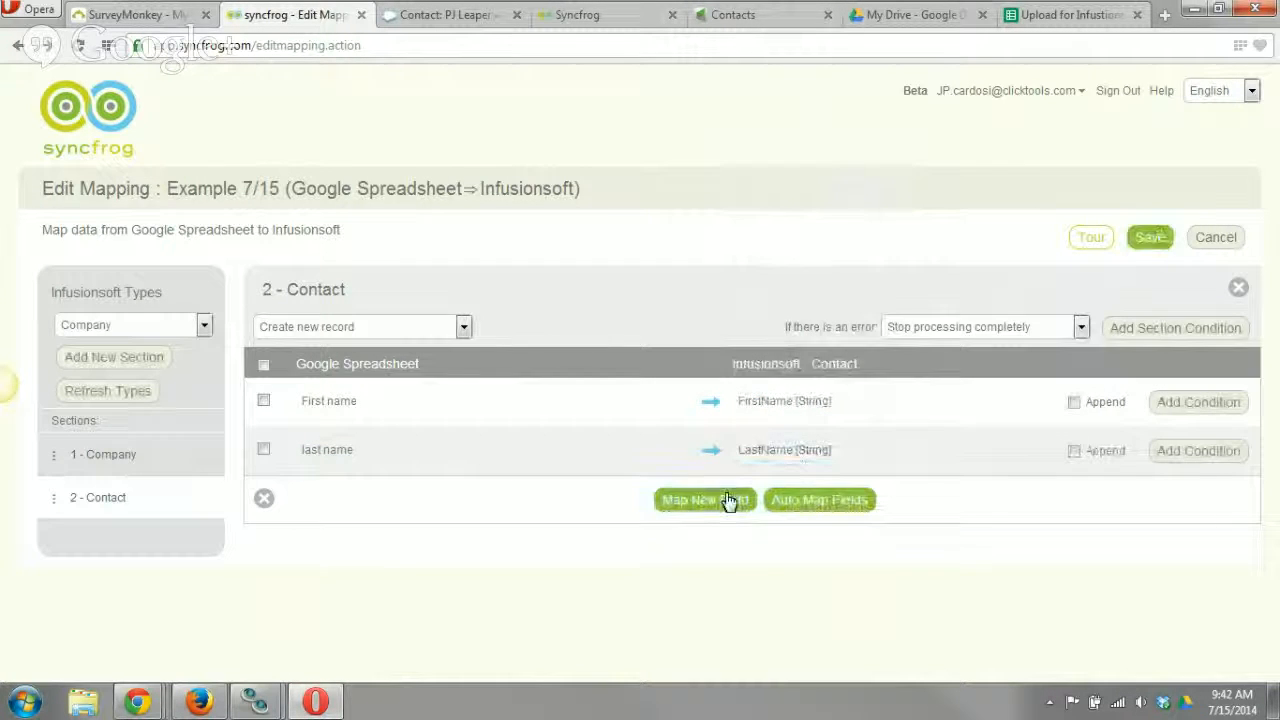
# Map the spreadsheet's email address column to Email [String] in the Contact section.
pyautogui.click(339, 498)
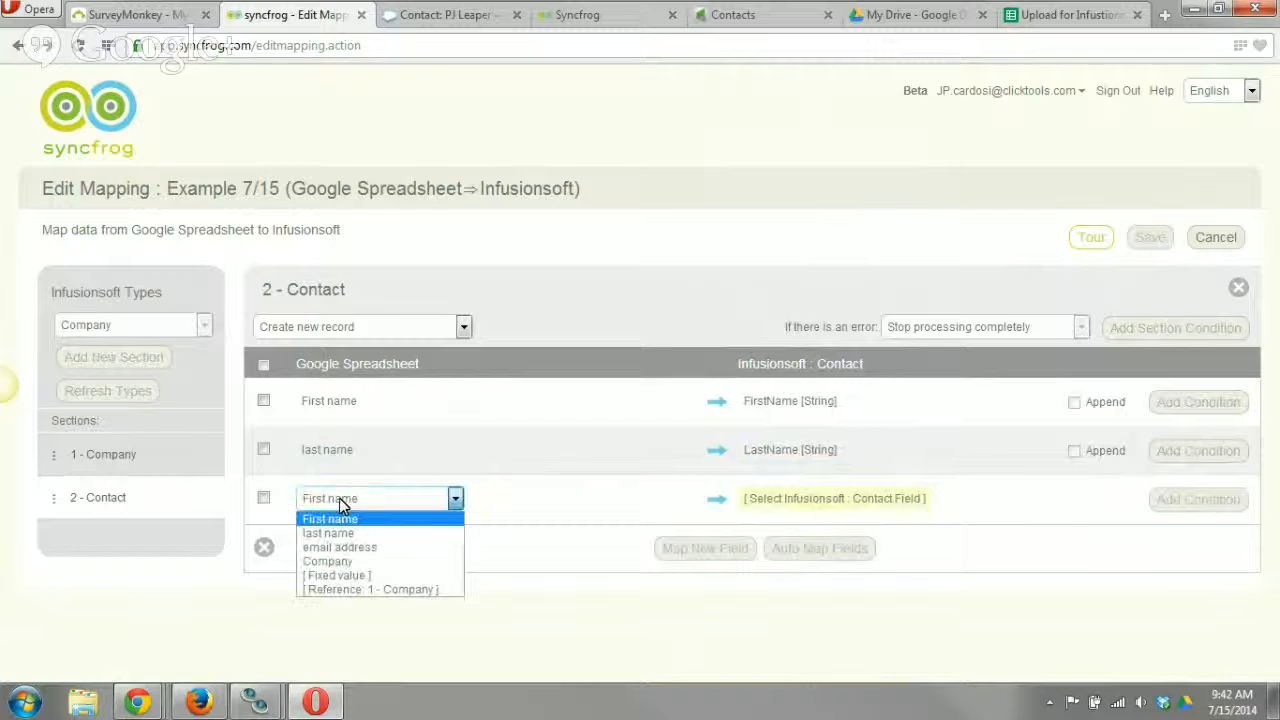
pyautogui.click(346, 550)
pyautogui.click(868, 504)
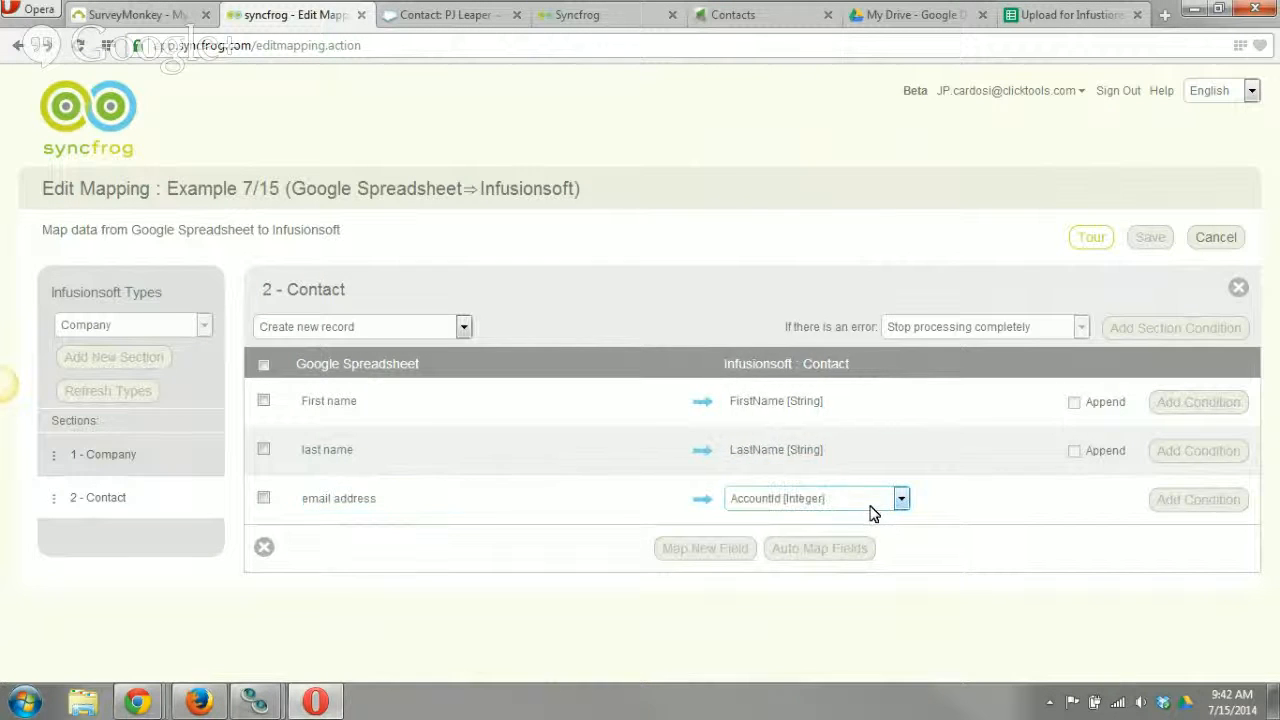
pyautogui.click(845, 501)
pyautogui.write('e')
pyautogui.click(785, 478)
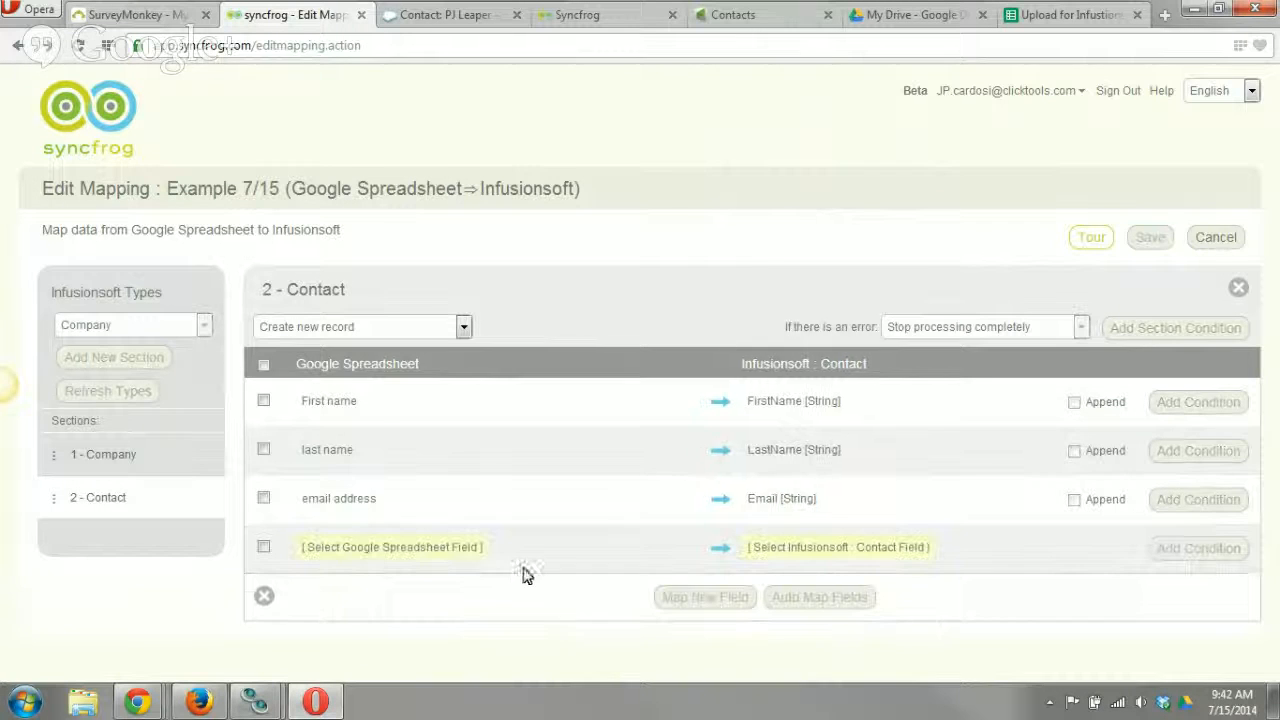
# Map the [Reference: 1 - Company] value to CompanyID [Integer] in the Contact section.
pyautogui.click(386, 548)
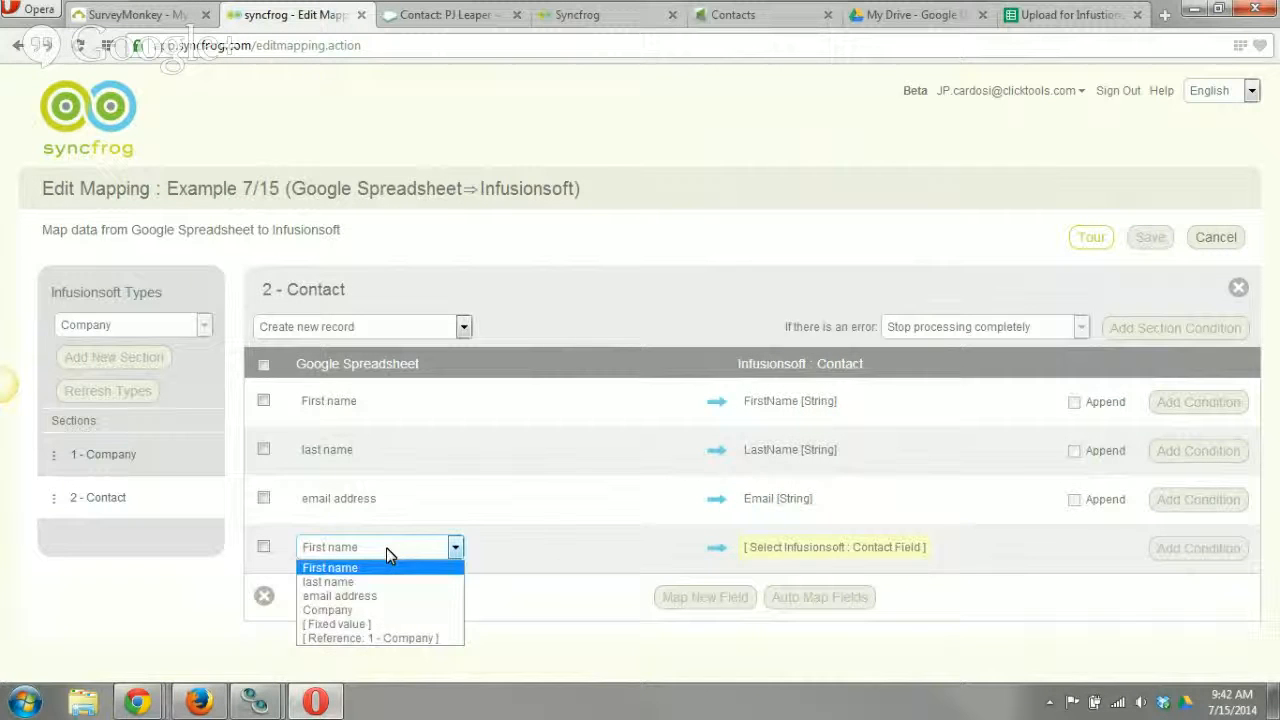
pyautogui.click(366, 640)
pyautogui.click(834, 548)
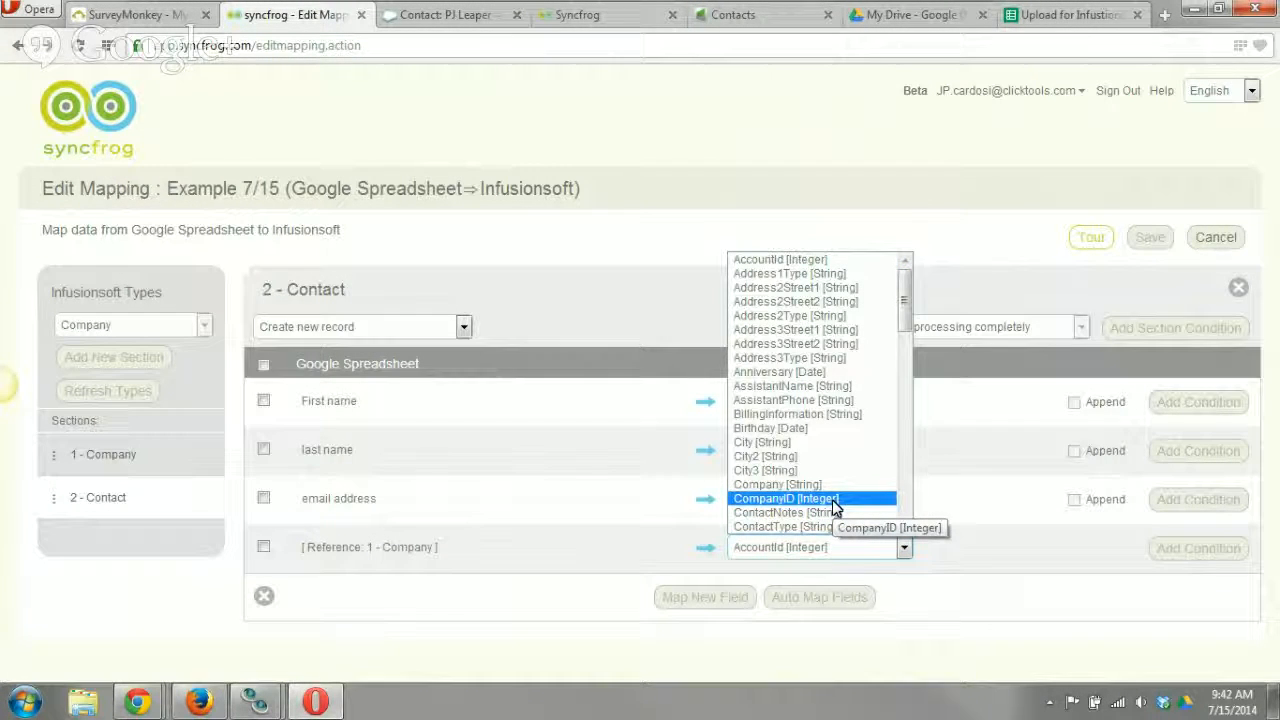
pyautogui.click(834, 500)
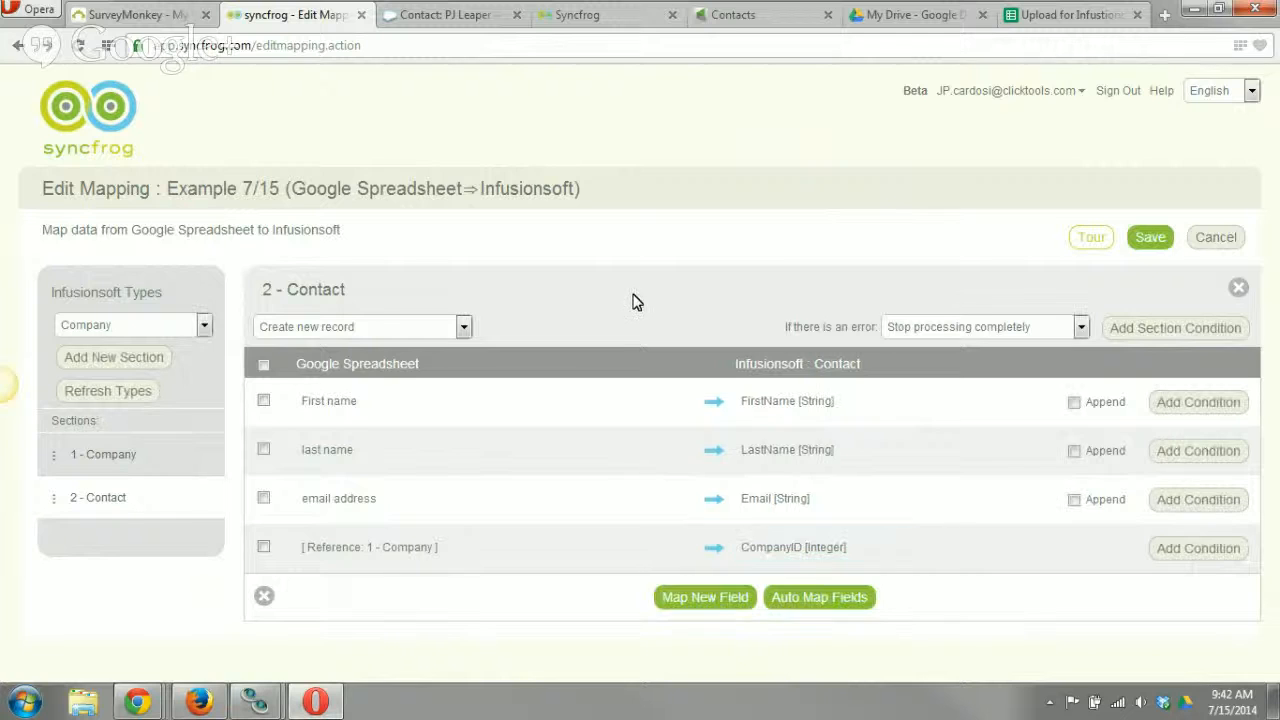
# Review the Company and Contact mapping sections, and check the existing contact's Id in the Infusionsoft contact list.
pyautogui.click(165, 470)
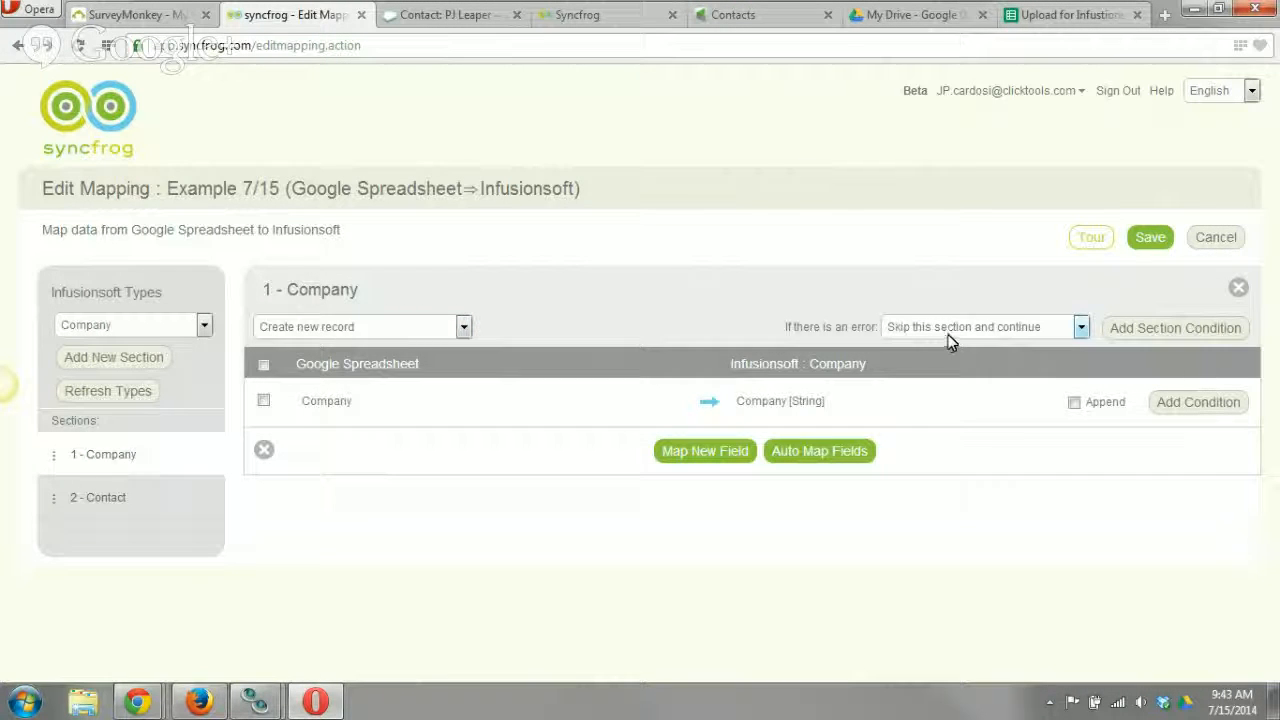
pyautogui.click(156, 503)
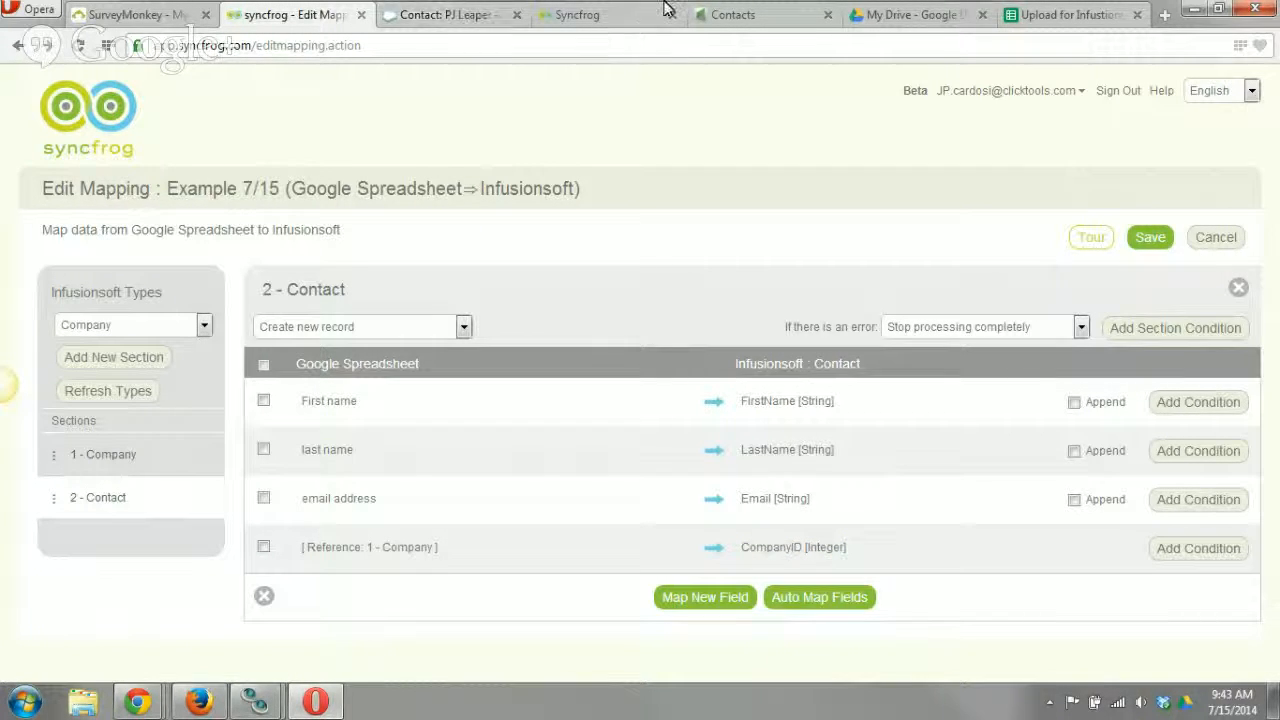
pyautogui.click(449, 22)
pyautogui.click(760, 20)
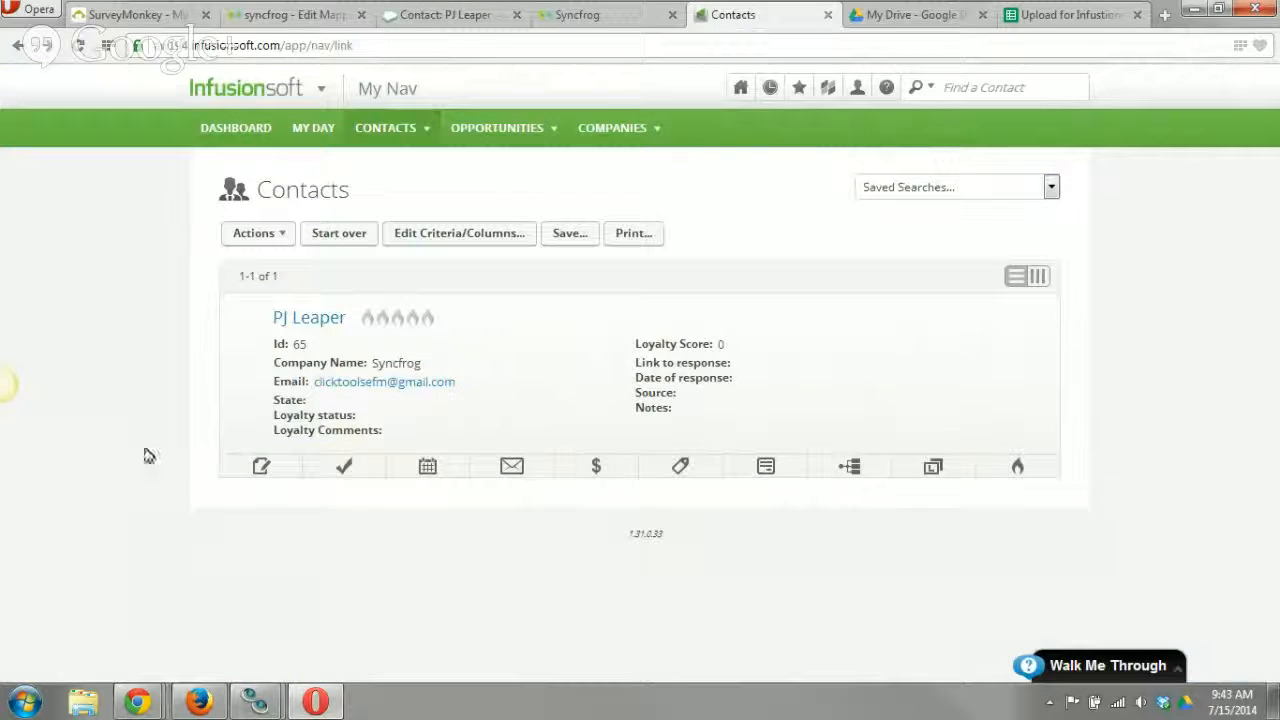
pyautogui.doubleClick(296, 344)
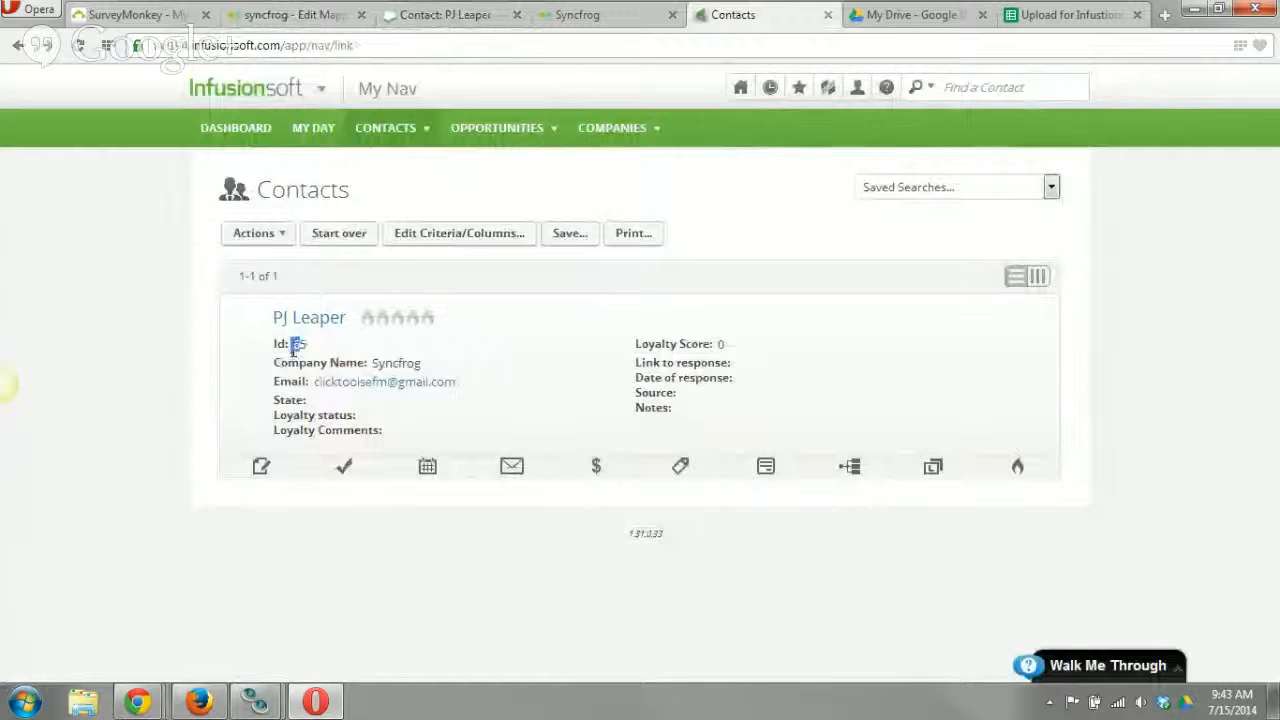
pyautogui.click(303, 349)
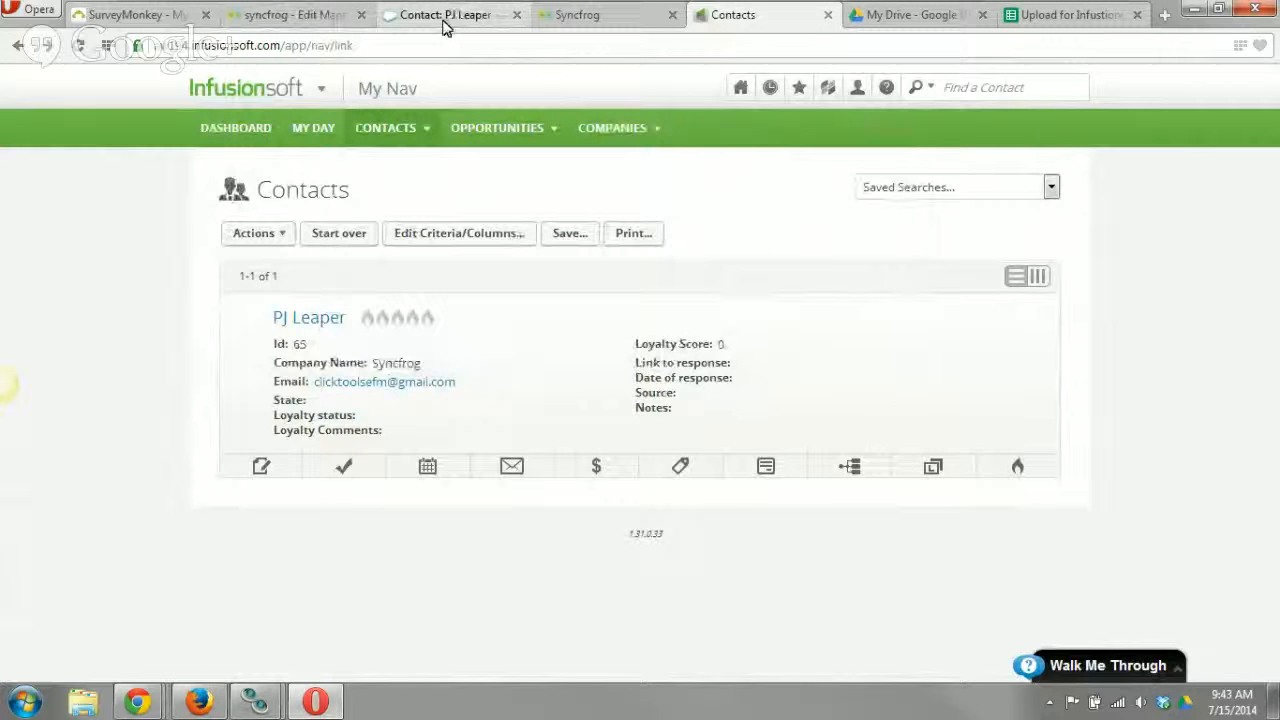
# Switch back to Syncfrog, save the Example 7/15 mapping and apply it.
pyautogui.click(303, 25)
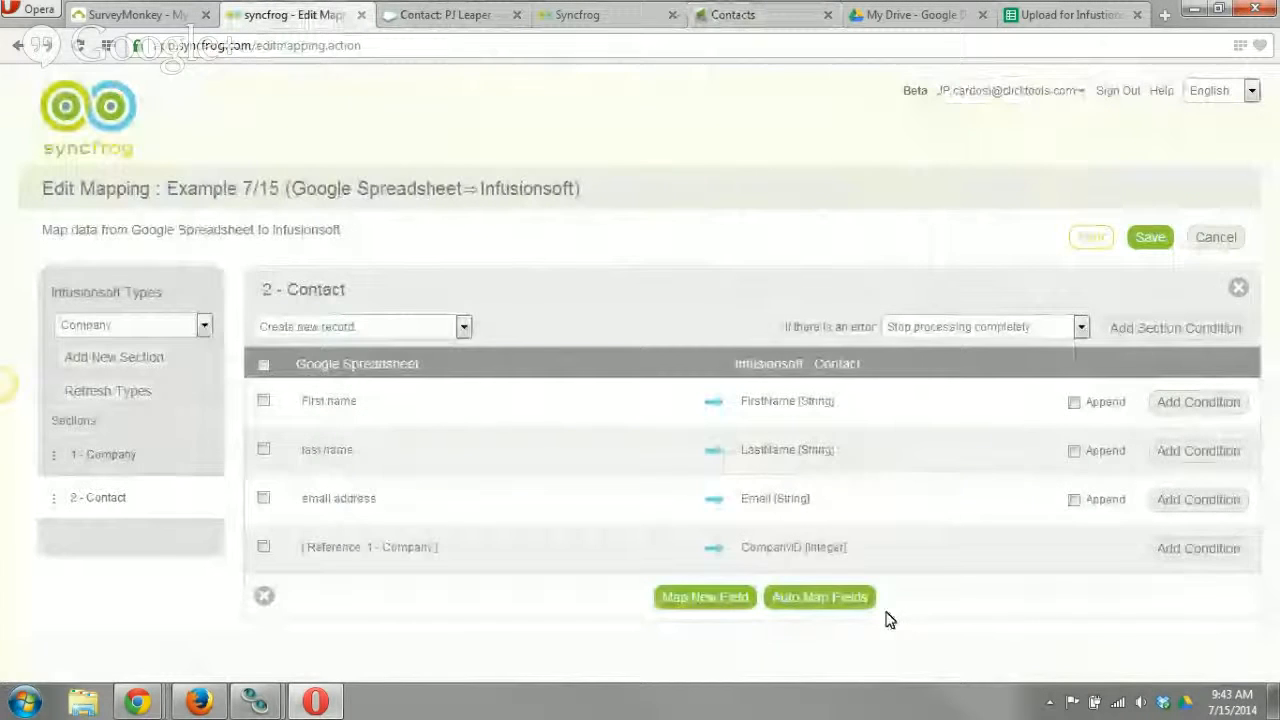
pyautogui.click(1148, 240)
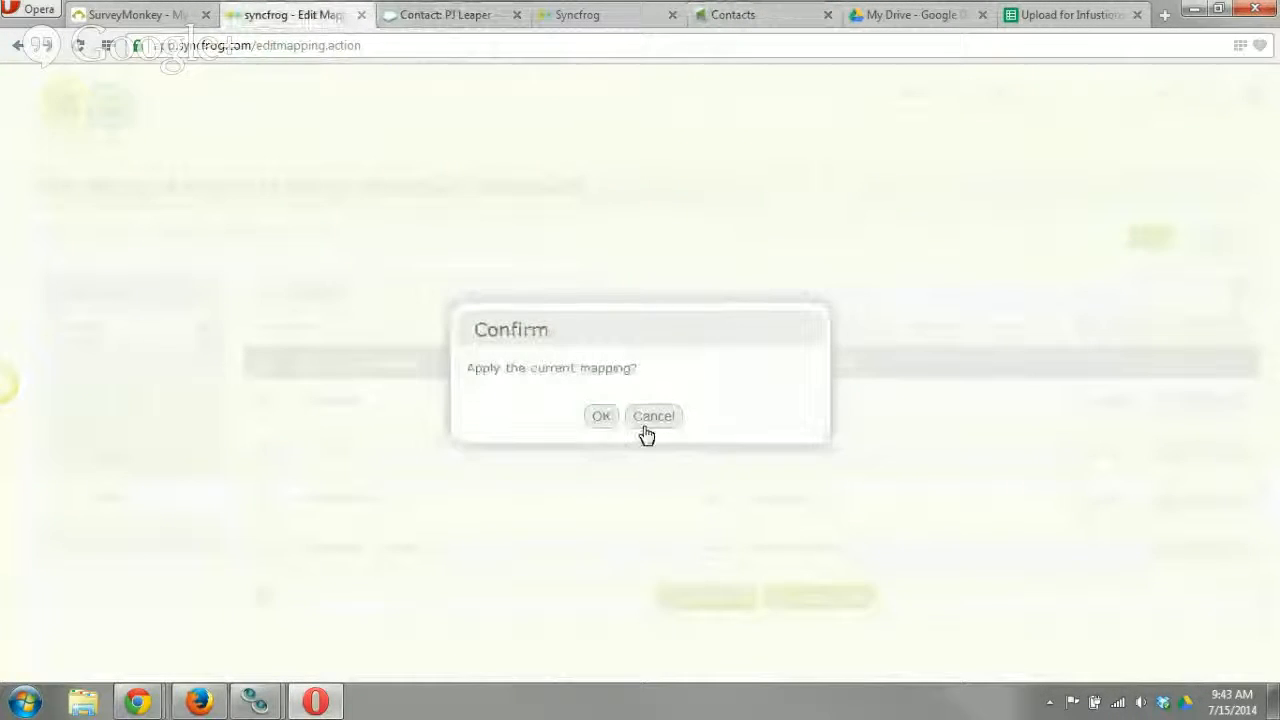
pyautogui.click(604, 416)
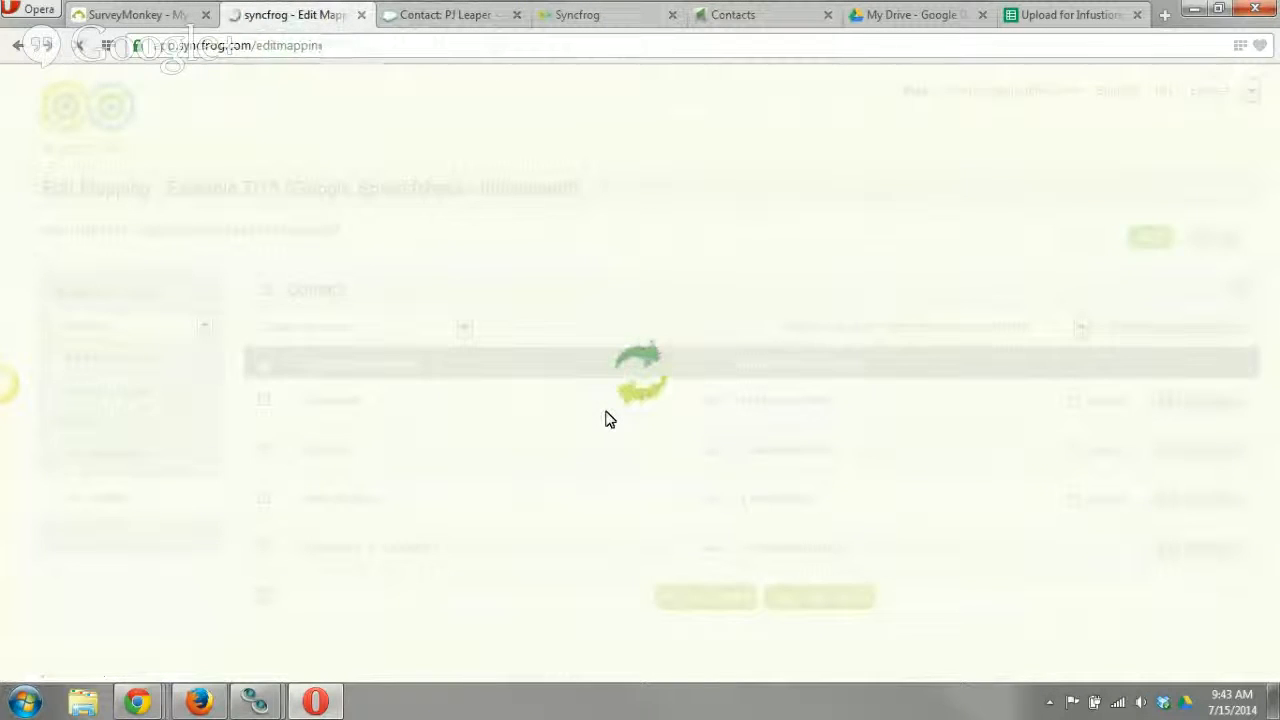
pyautogui.scroll(-6, 620, 450)
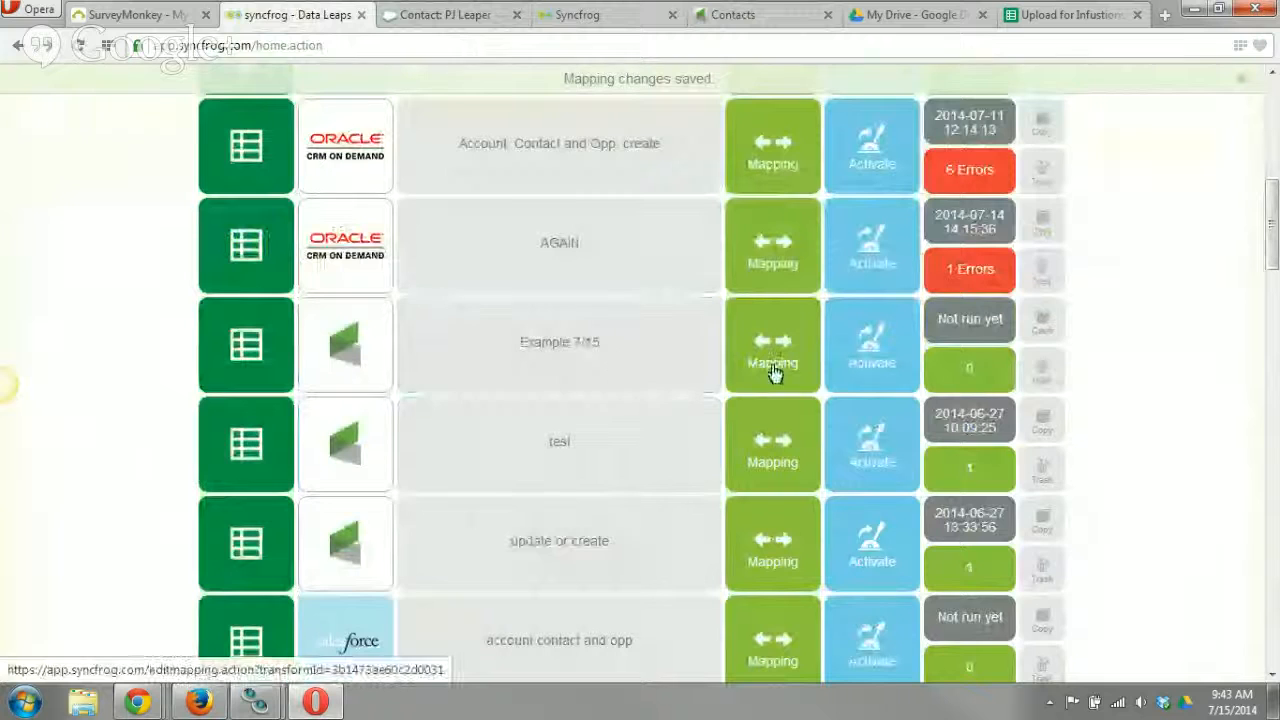
pyautogui.click(773, 370)
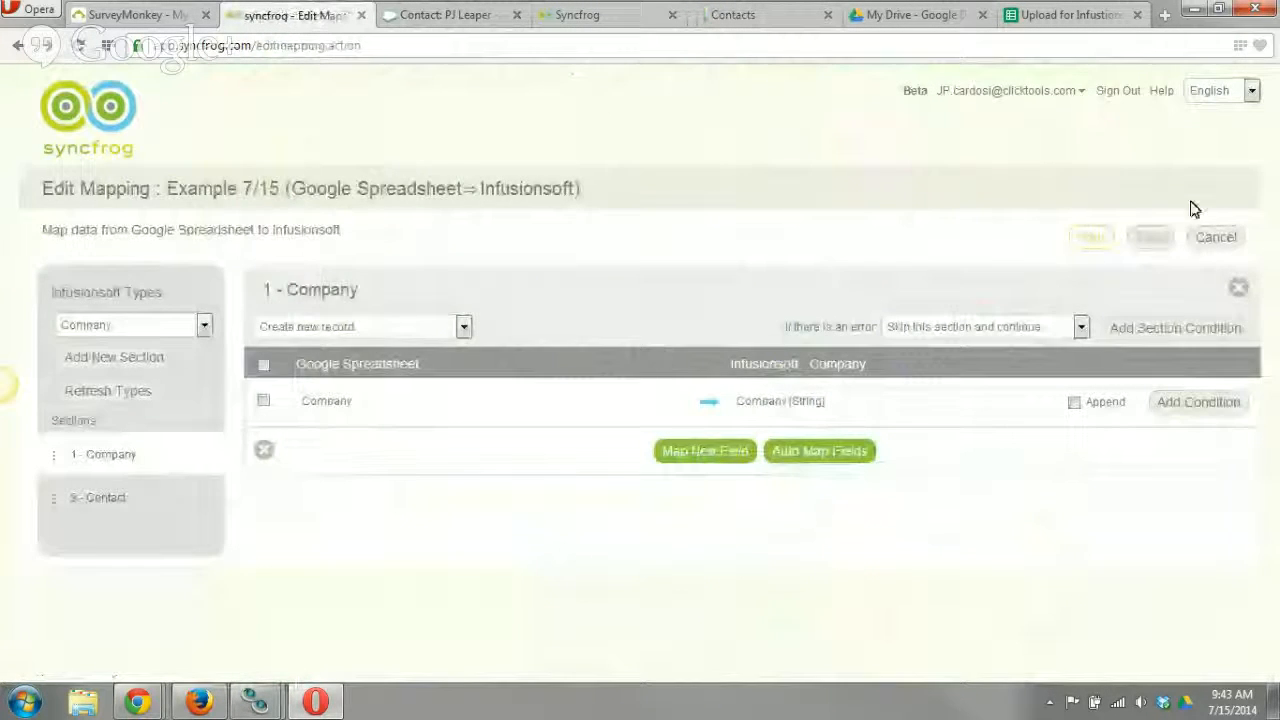
pyautogui.click(1214, 240)
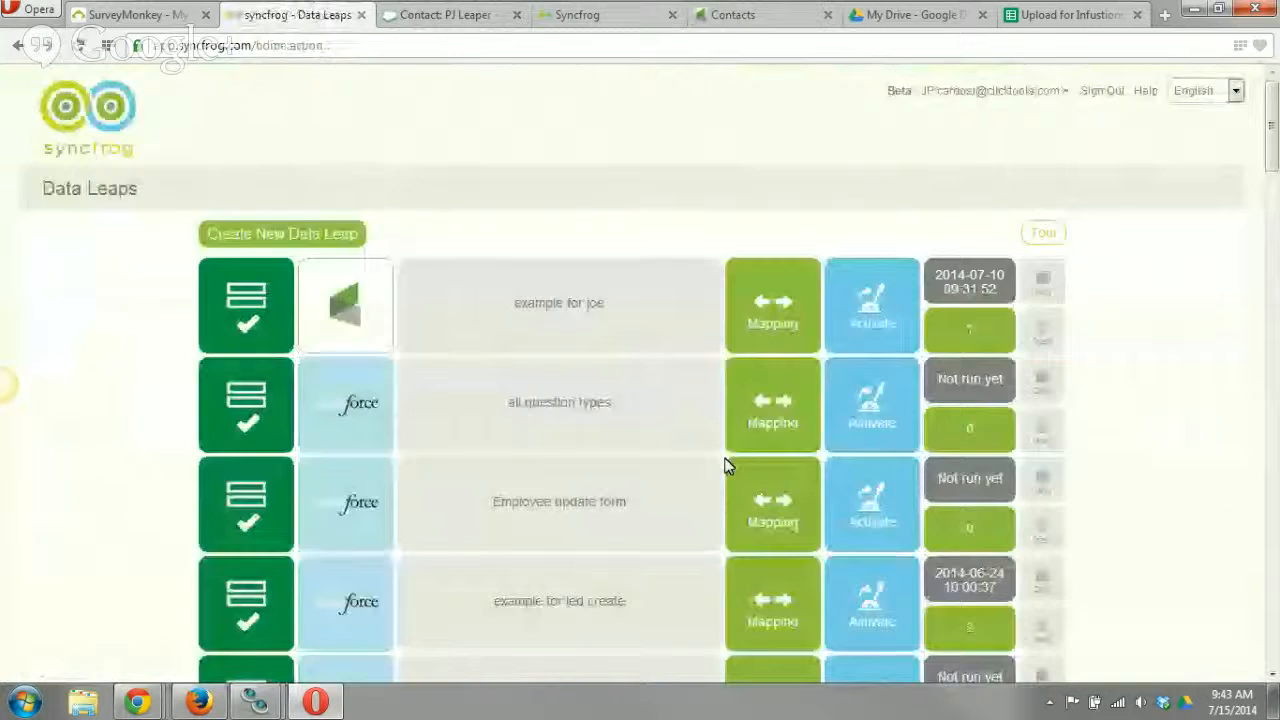
# Open the activation options for the Example 7/15 data leap.
pyautogui.scroll(-5, 742, 461)
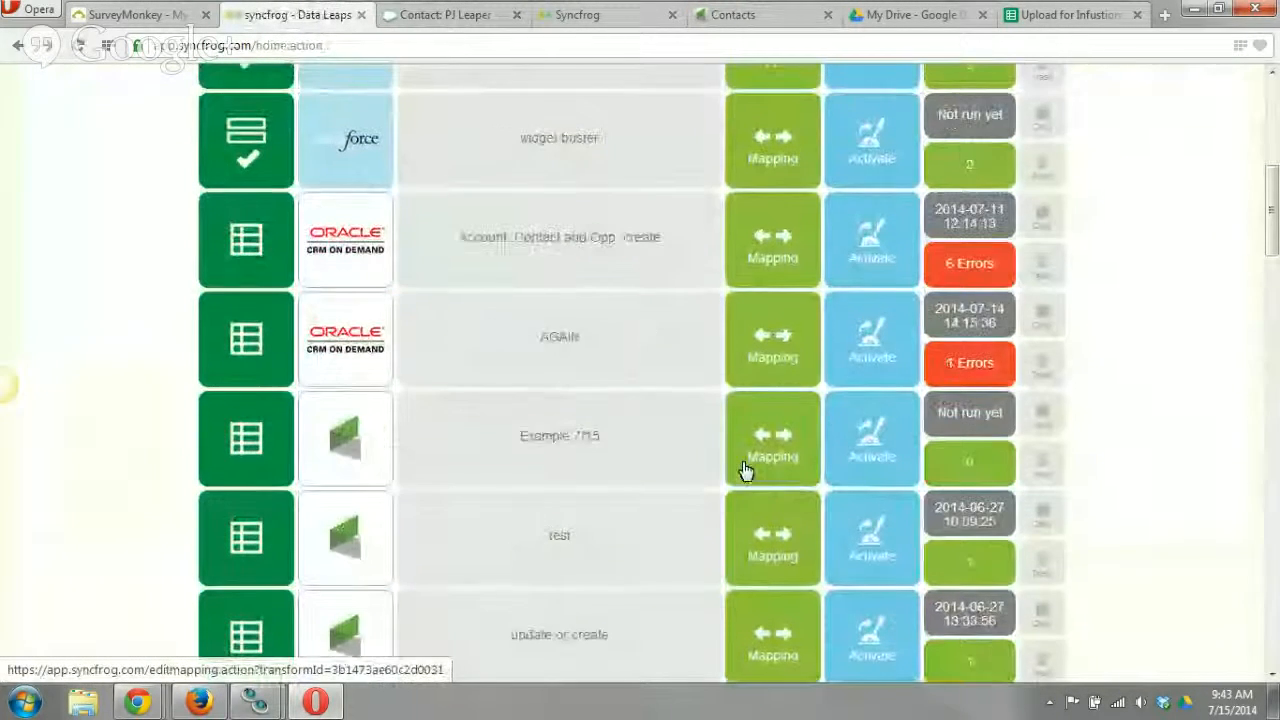
pyautogui.click(866, 447)
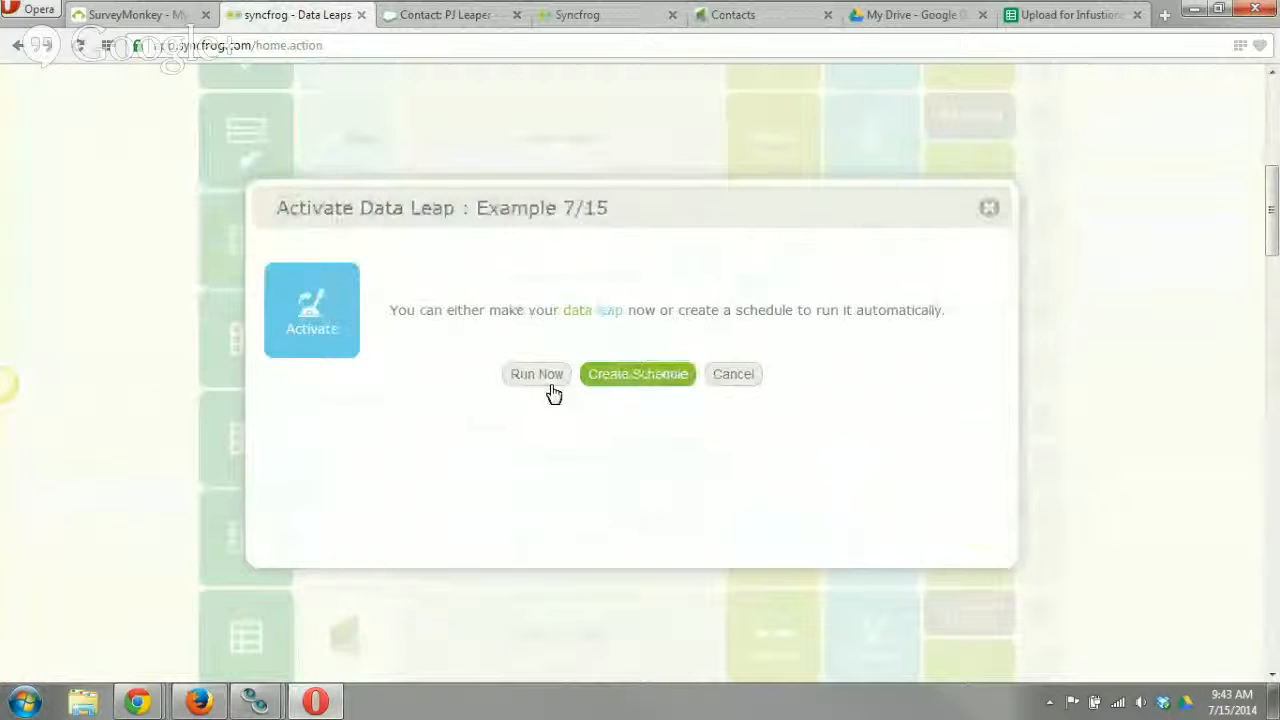
# Try out a Daily schedule for the Example 7/15 data leap and discard it.
pyautogui.click(641, 378)
pyautogui.click(690, 327)
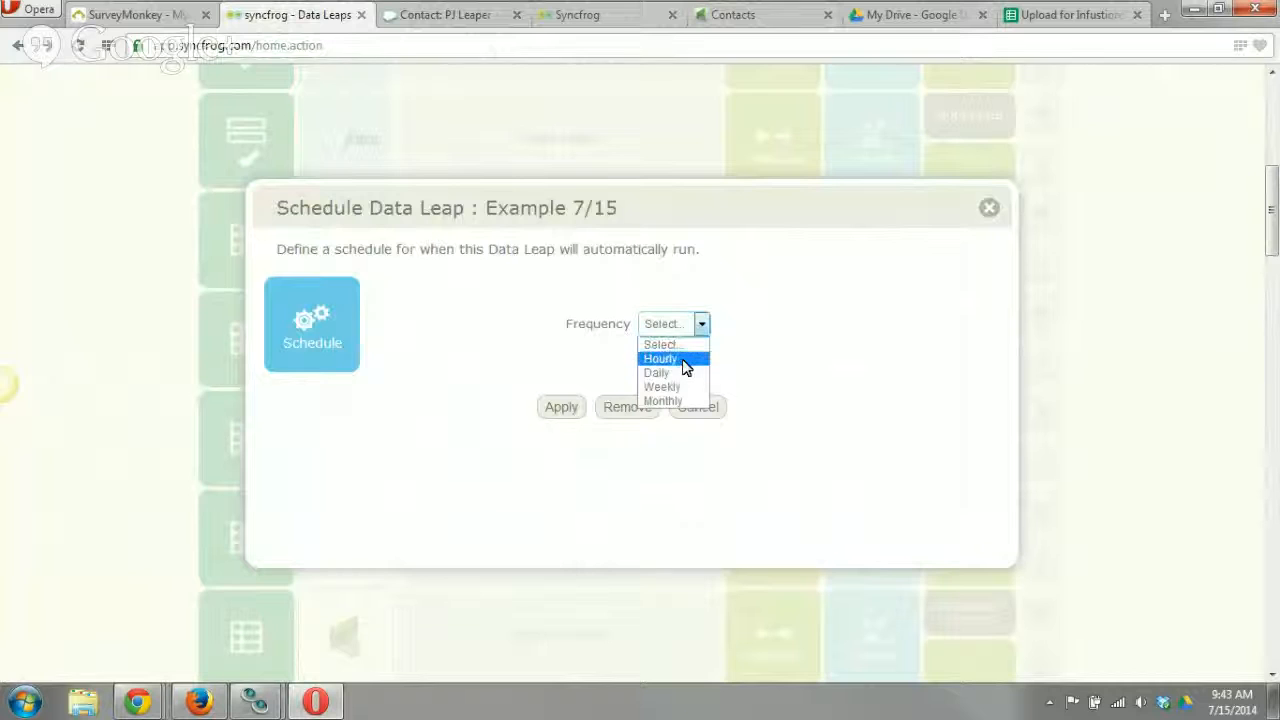
pyautogui.click(672, 374)
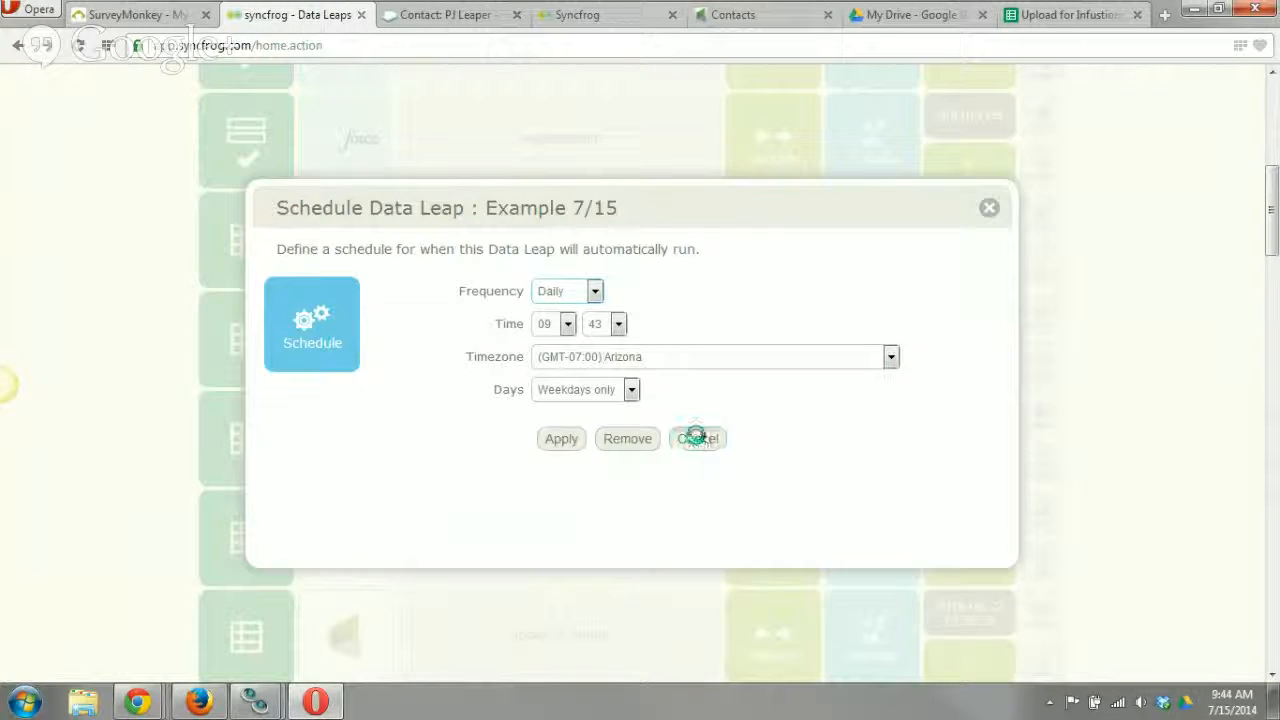
pyautogui.click(629, 438)
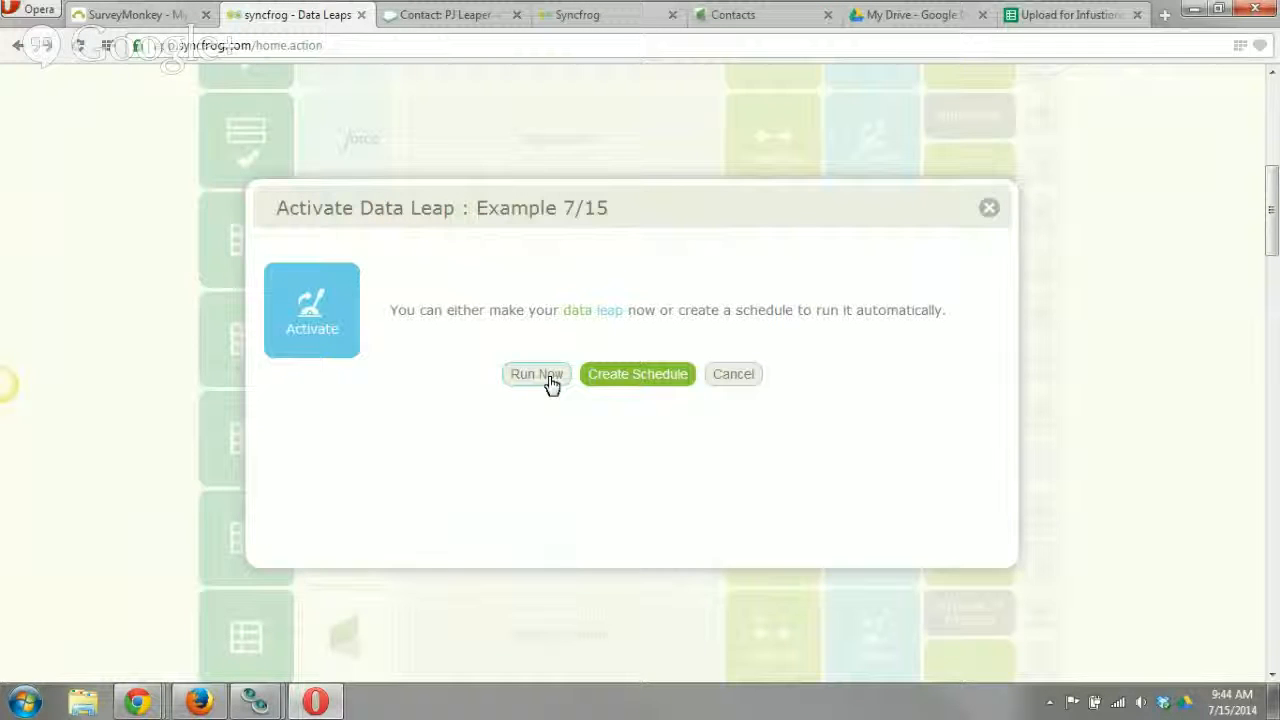
# Run the Example 7/15 data leap immediately, check the job's total and status, and view its log details.
pyautogui.click(537, 374)
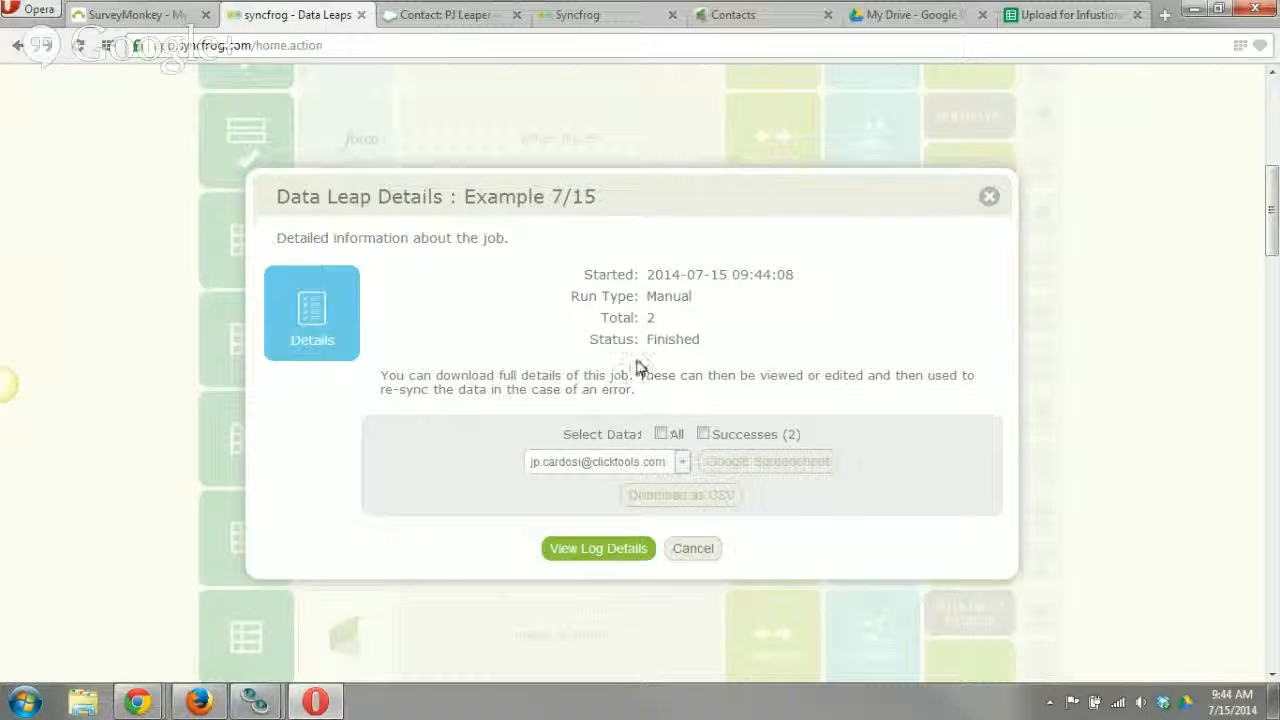
pyautogui.doubleClick(650, 317)
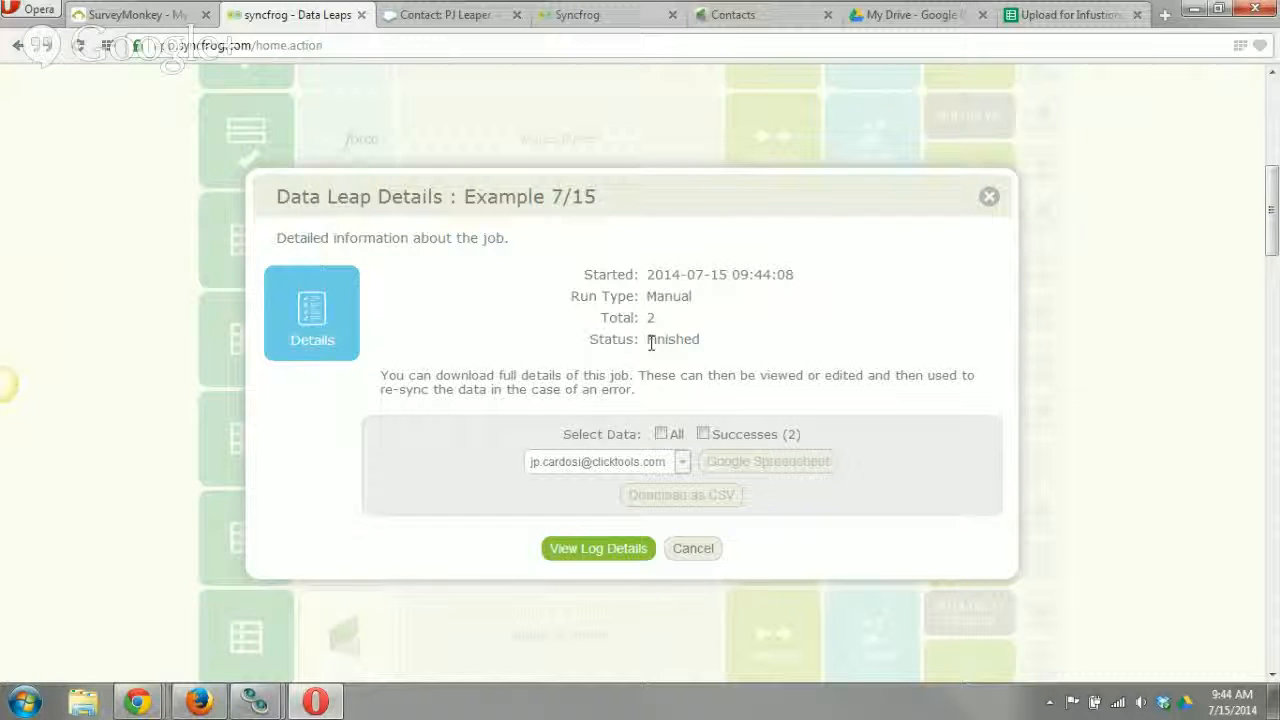
pyautogui.doubleClick(652, 339)
pyautogui.click(713, 375)
pyautogui.click(598, 548)
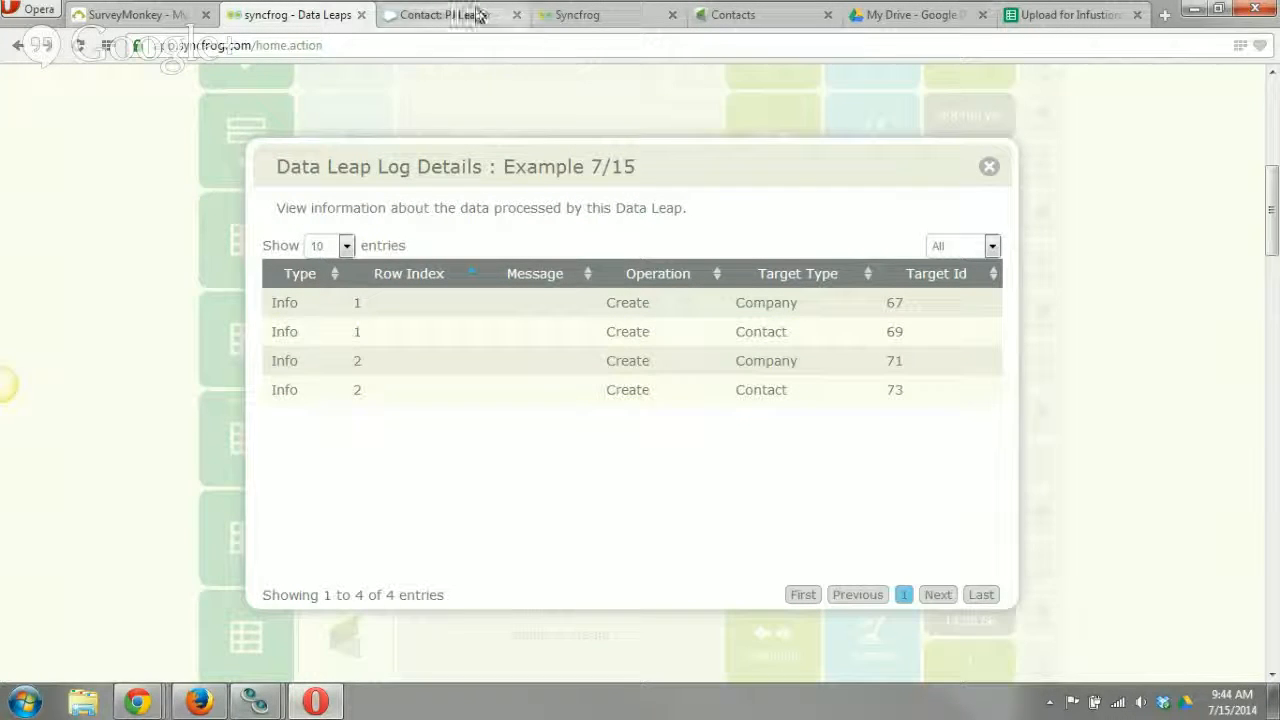
# Switch to Infusionsoft, reload the contacts list and examine the Ids, company names and emails of the contacts.
pyautogui.click(712, 15)
pyautogui.moveTo(385, 128)
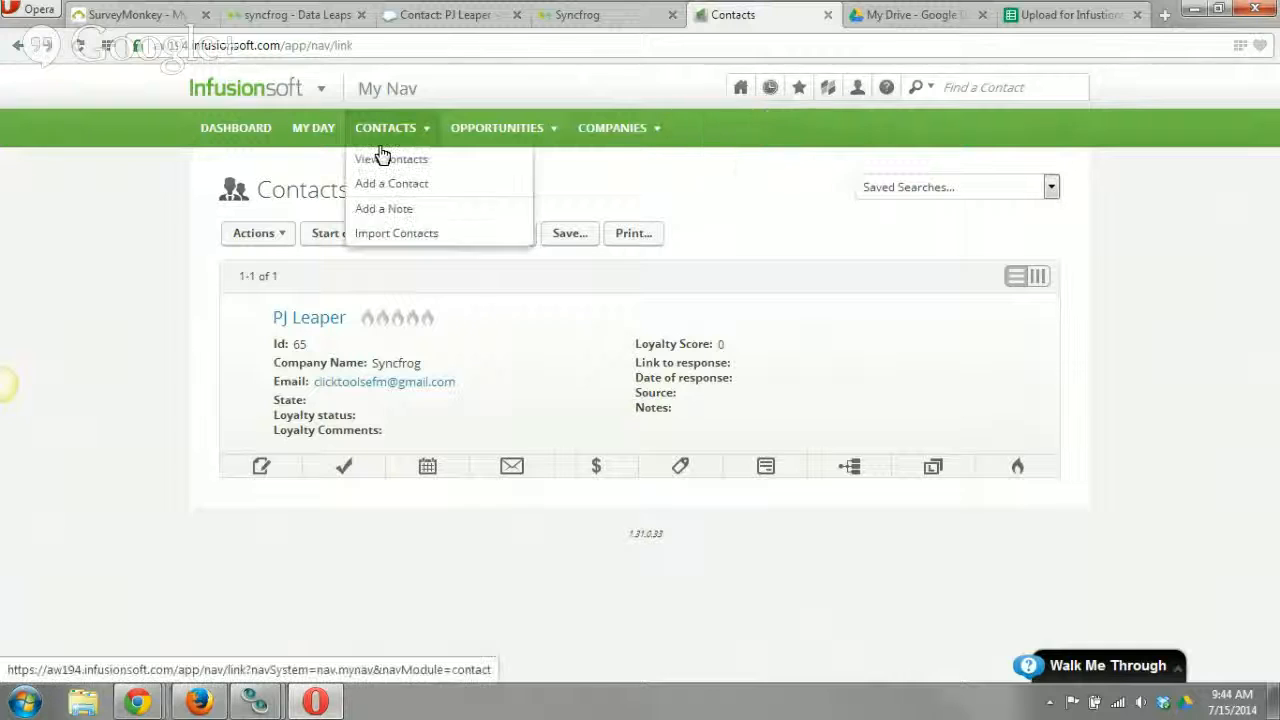
pyautogui.click(475, 183)
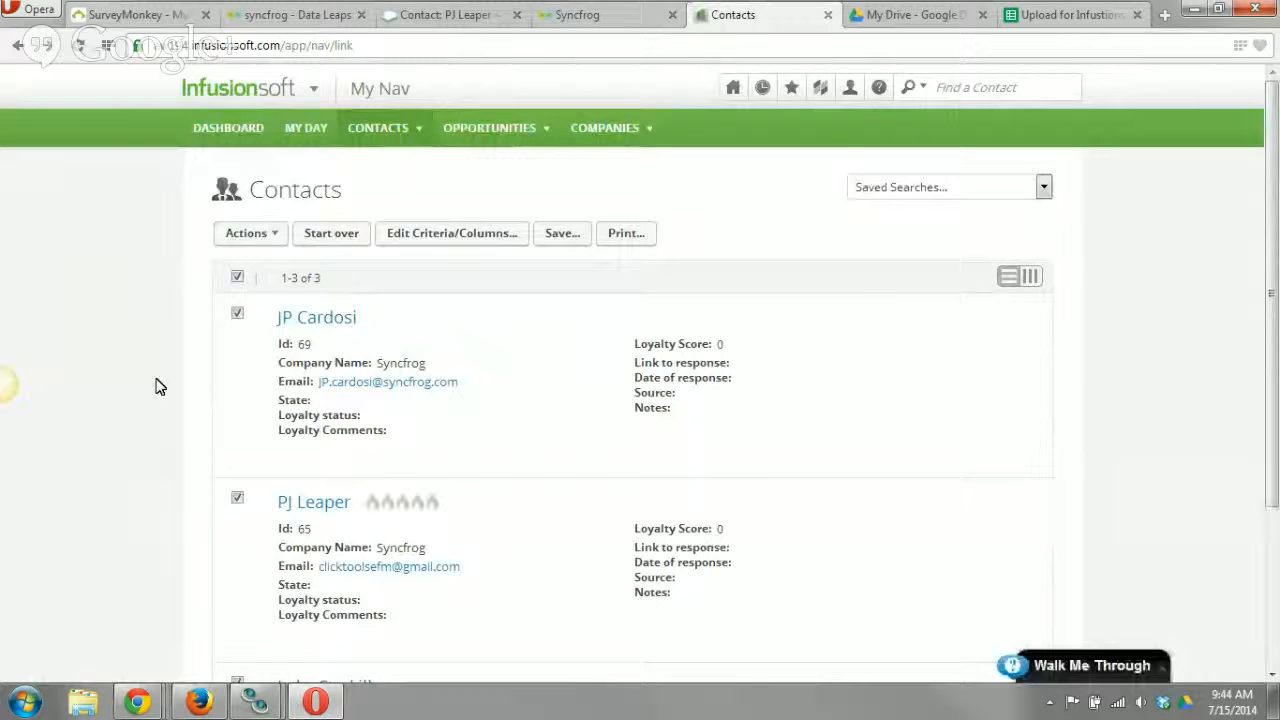
pyautogui.scroll(-1, 157, 384)
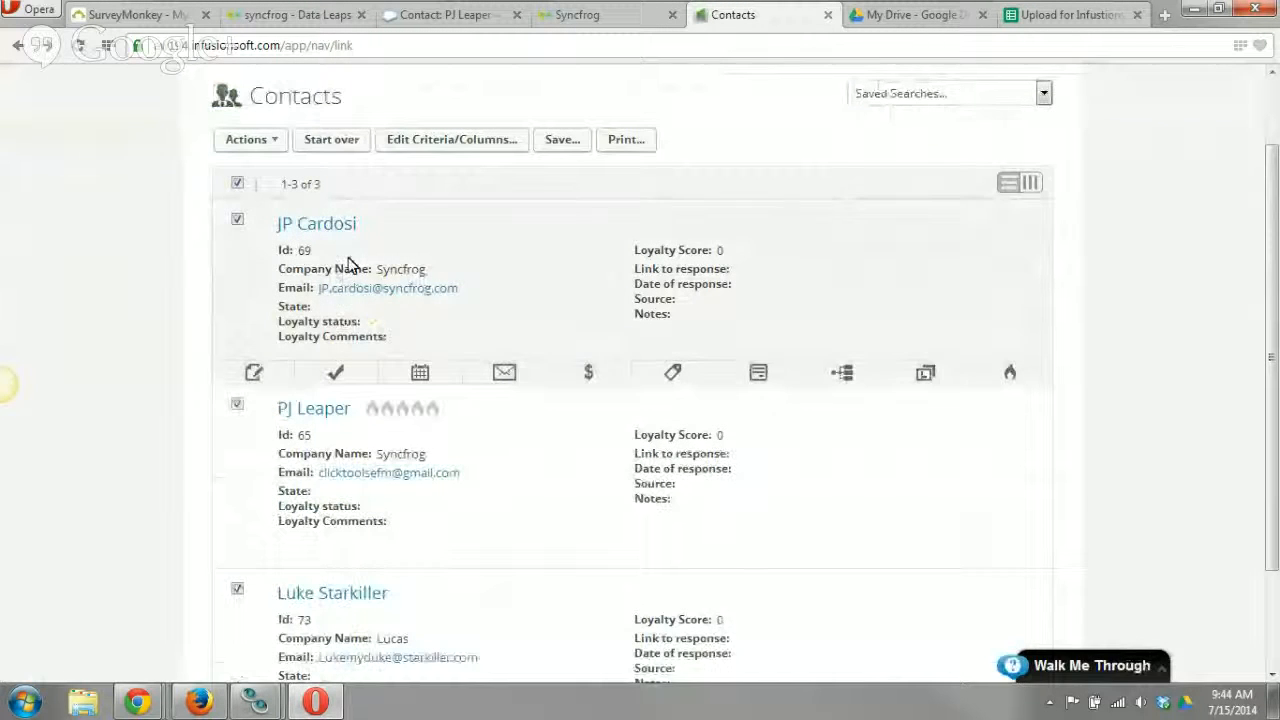
pyautogui.scroll(-1, 340, 272)
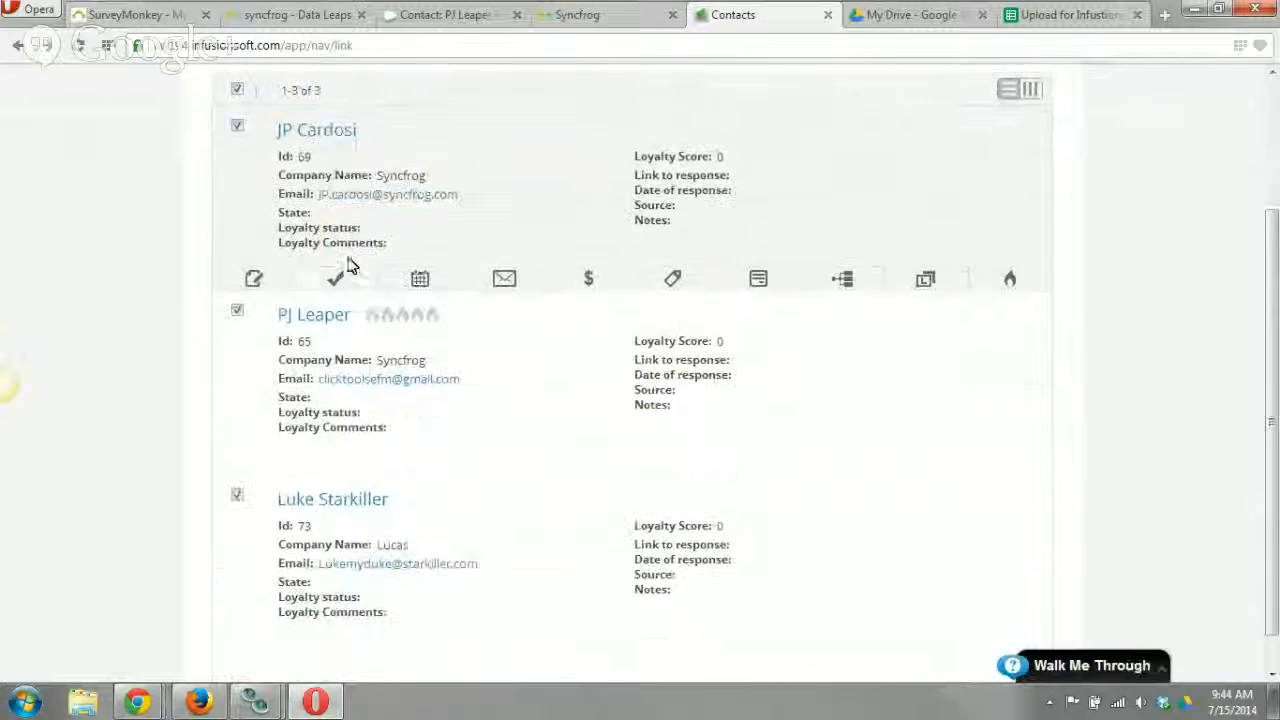
pyautogui.scroll(1, 236, 336)
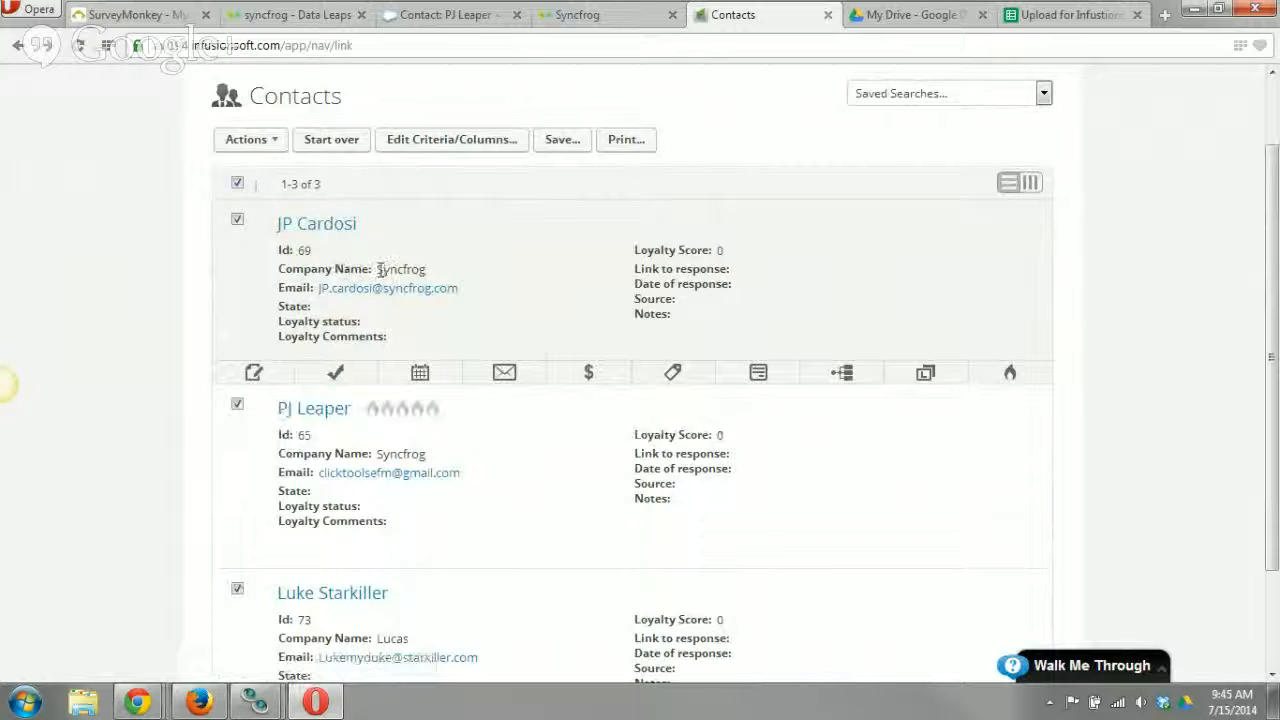
pyautogui.moveTo(380, 269); pyautogui.dragTo(429, 272)
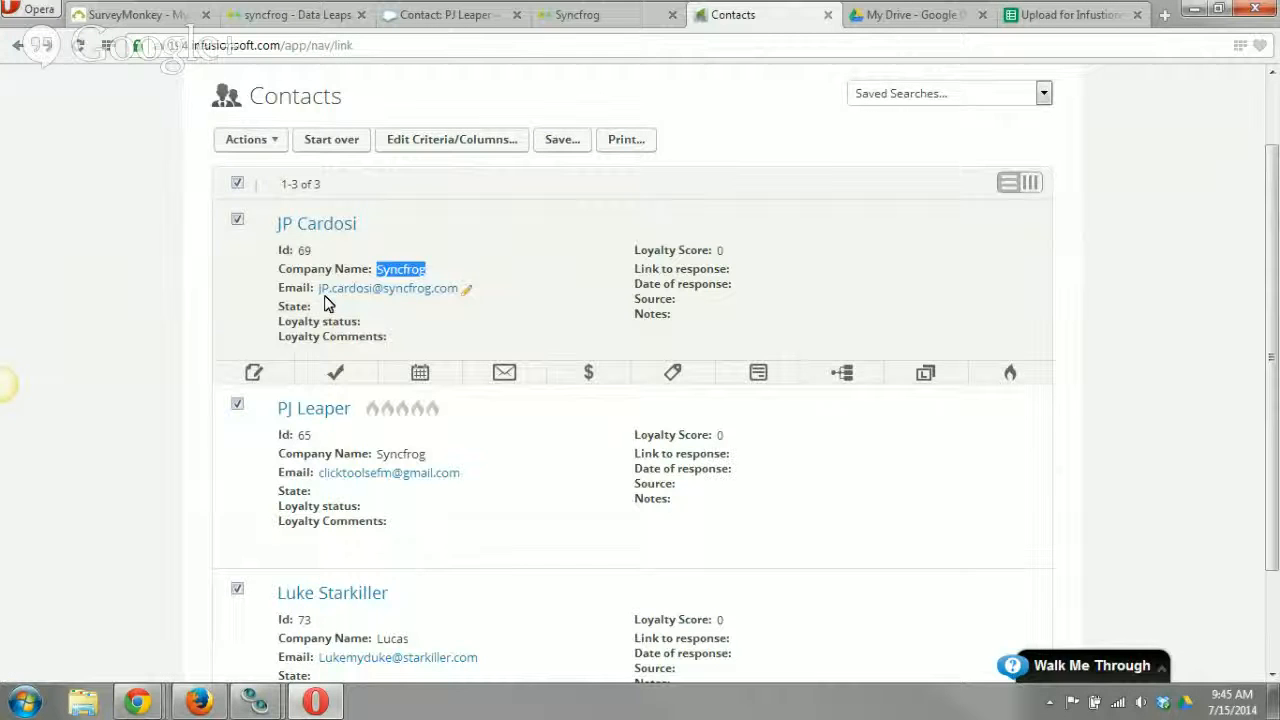
pyautogui.scroll(-2, 300, 420)
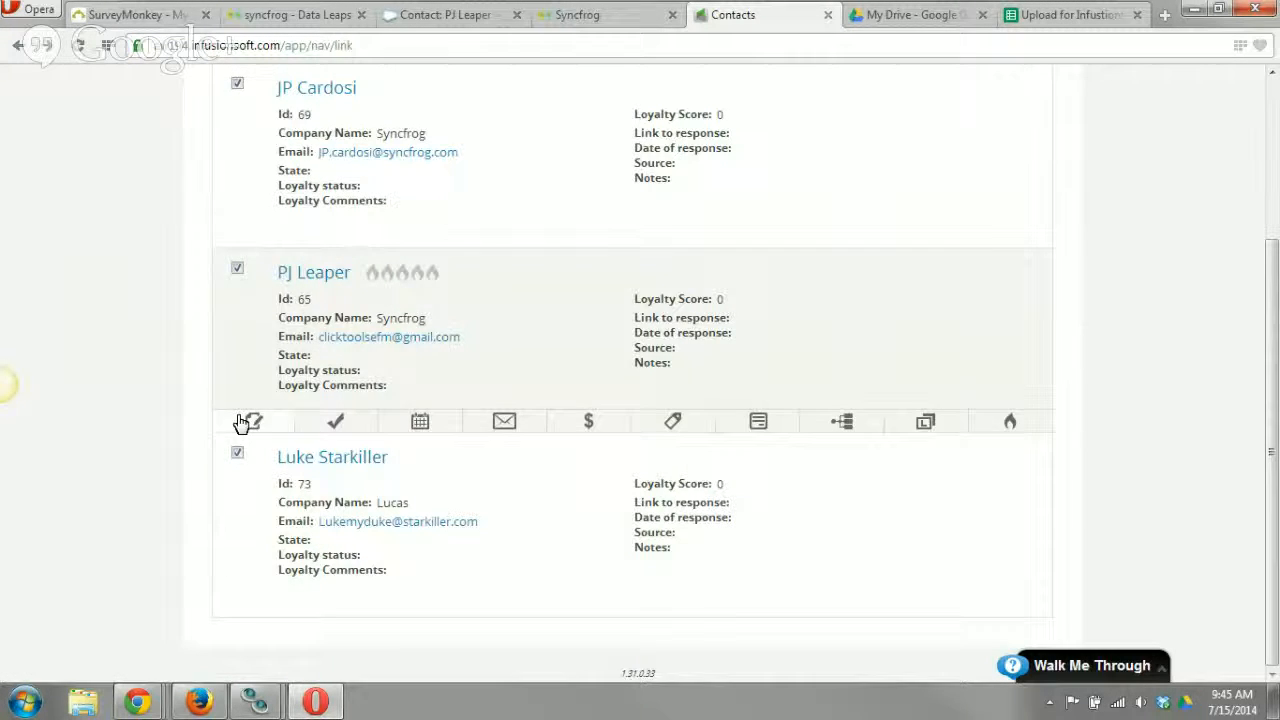
pyautogui.scroll(3, 270, 440)
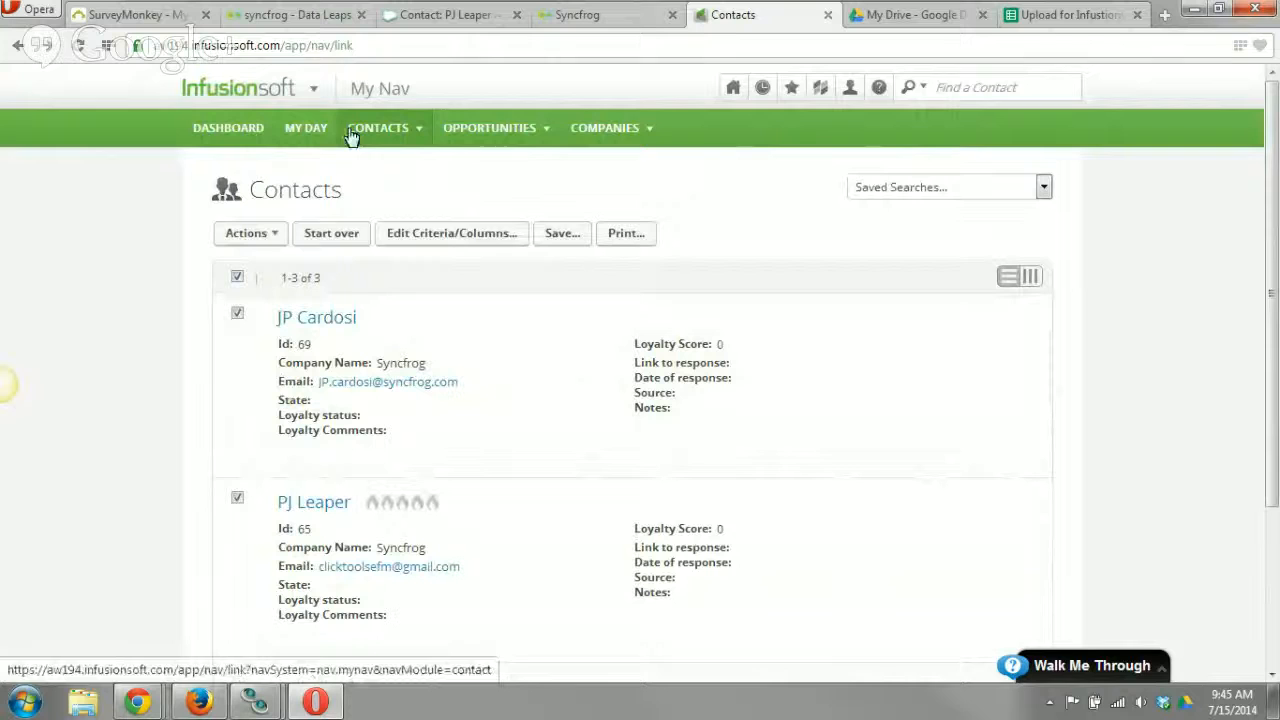
# View the Infusionsoft companies list, open the Lucas company record and look through its details.
pyautogui.click(600, 129)
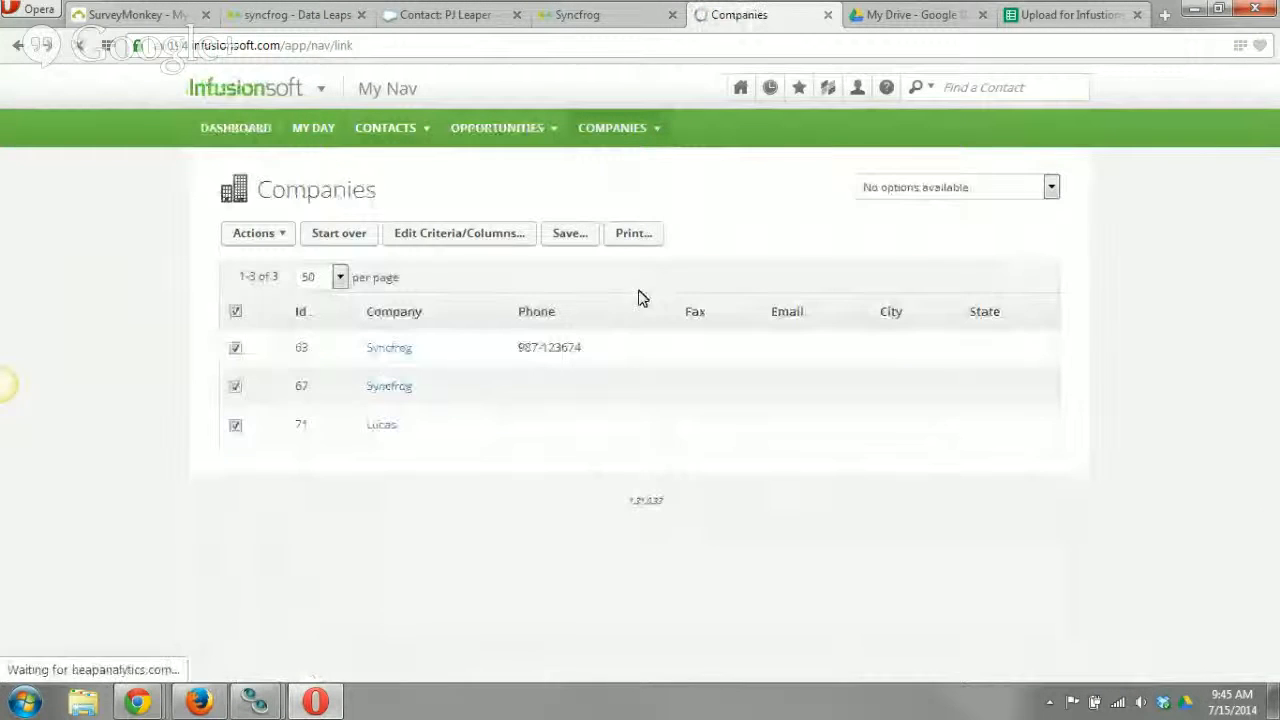
pyautogui.click(391, 439)
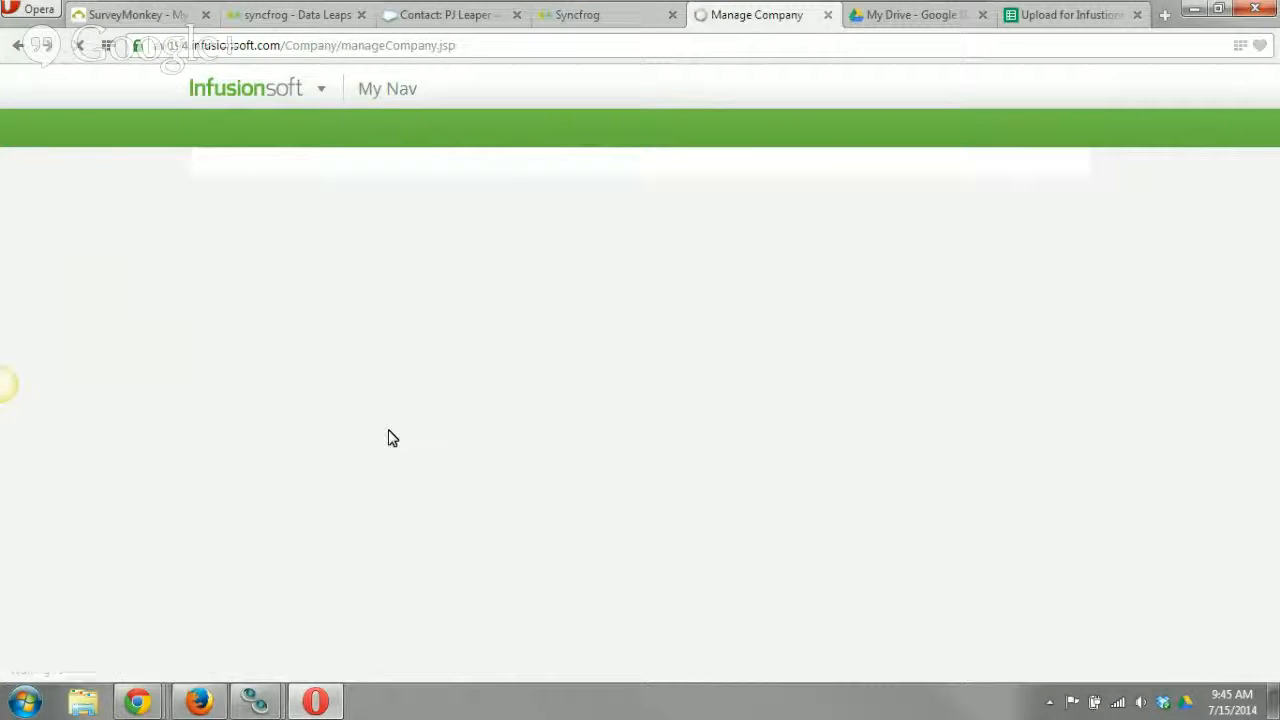
pyautogui.scroll(-2, 622, 447)
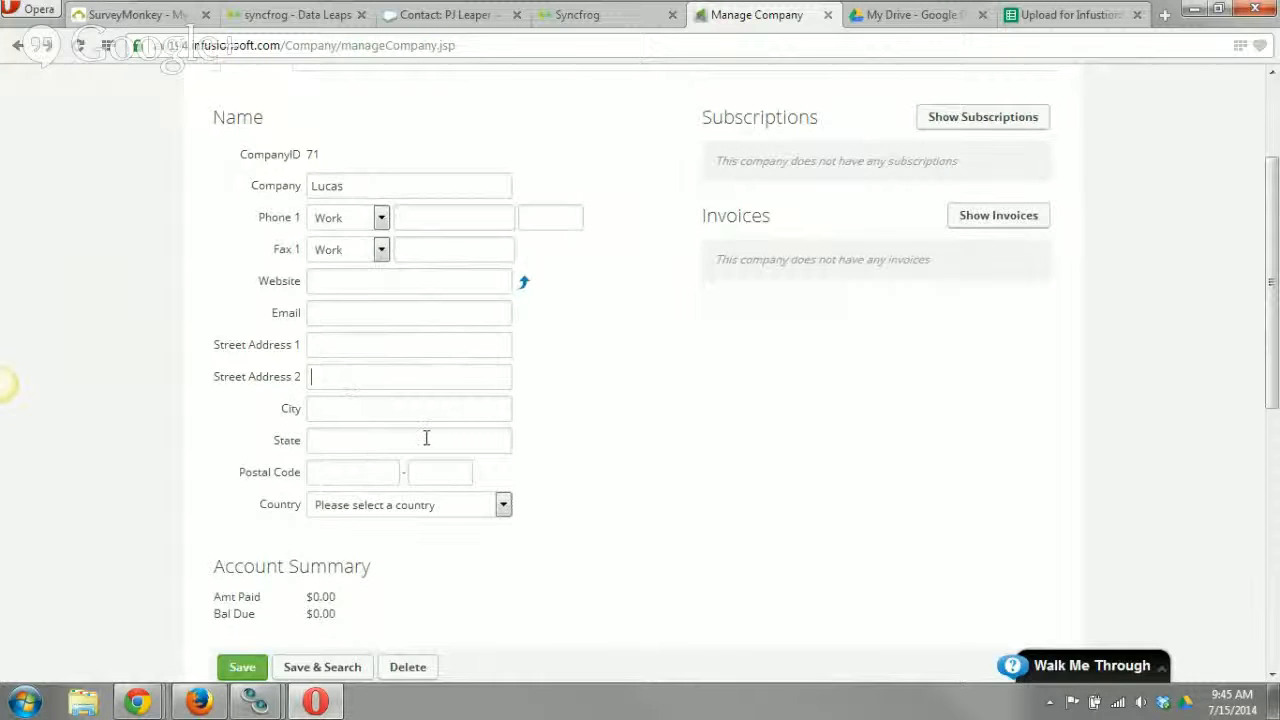
pyautogui.scroll(-2, 563, 471)
pyautogui.scroll(-4, 566, 466)
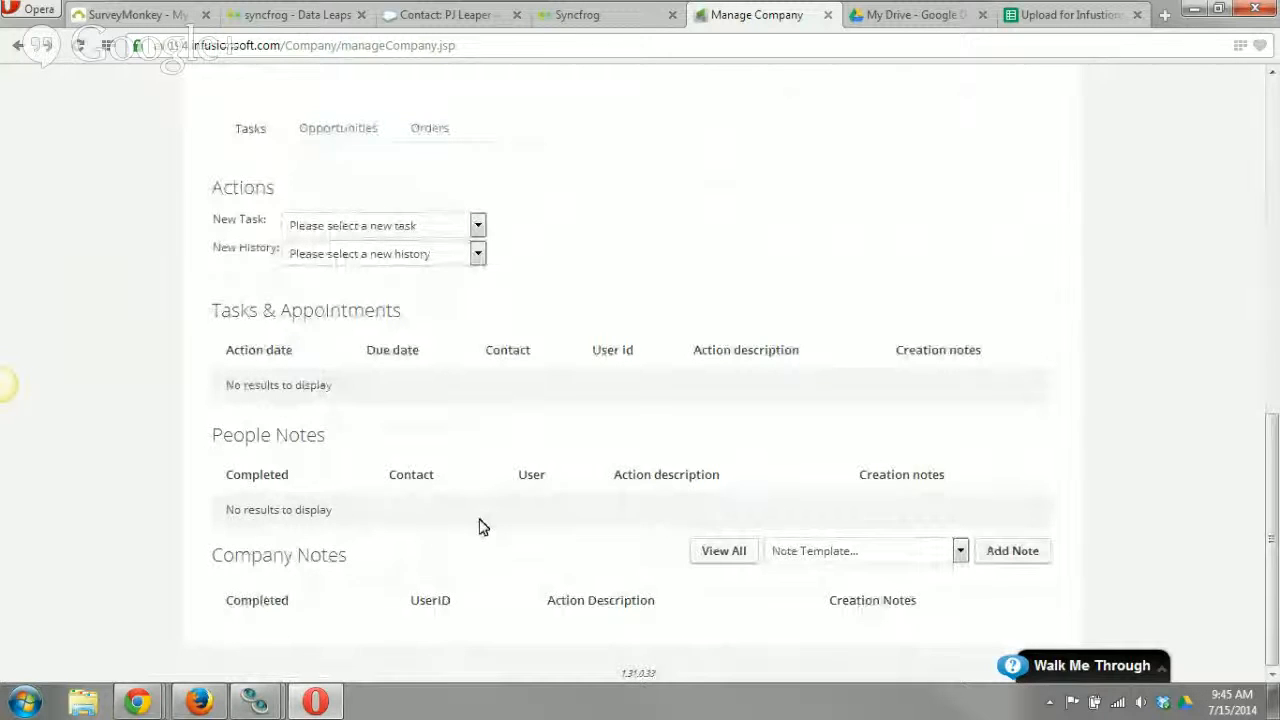
pyautogui.scroll(8, 532, 528)
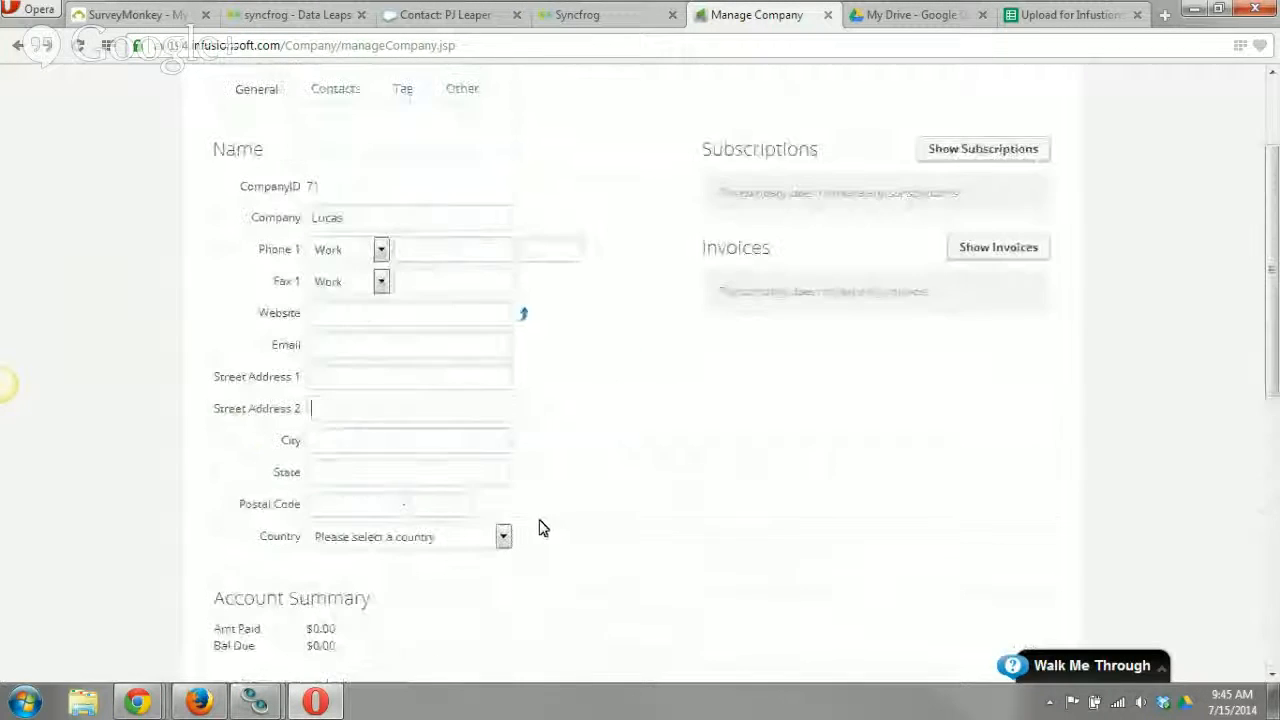
# View the contacts linked to the Lucas company record, and return to the Infusionsoft contacts list.
pyautogui.click(339, 260)
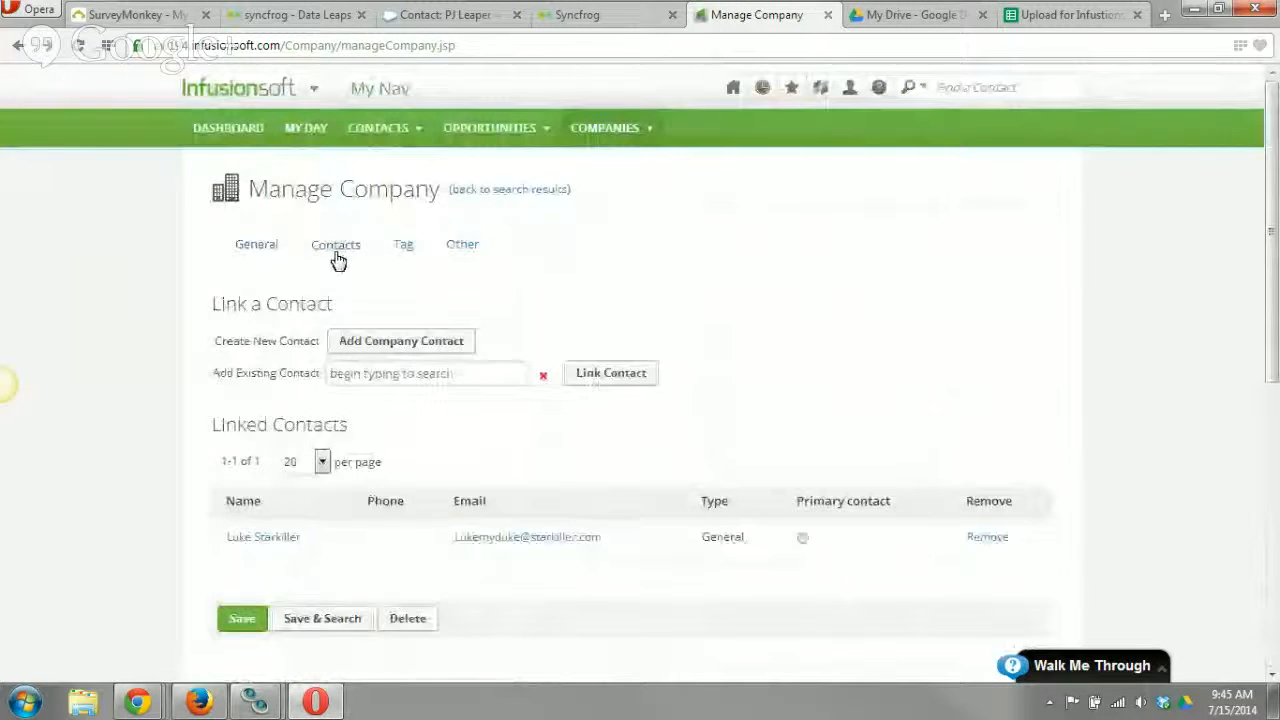
pyautogui.scroll(-1, 315, 505)
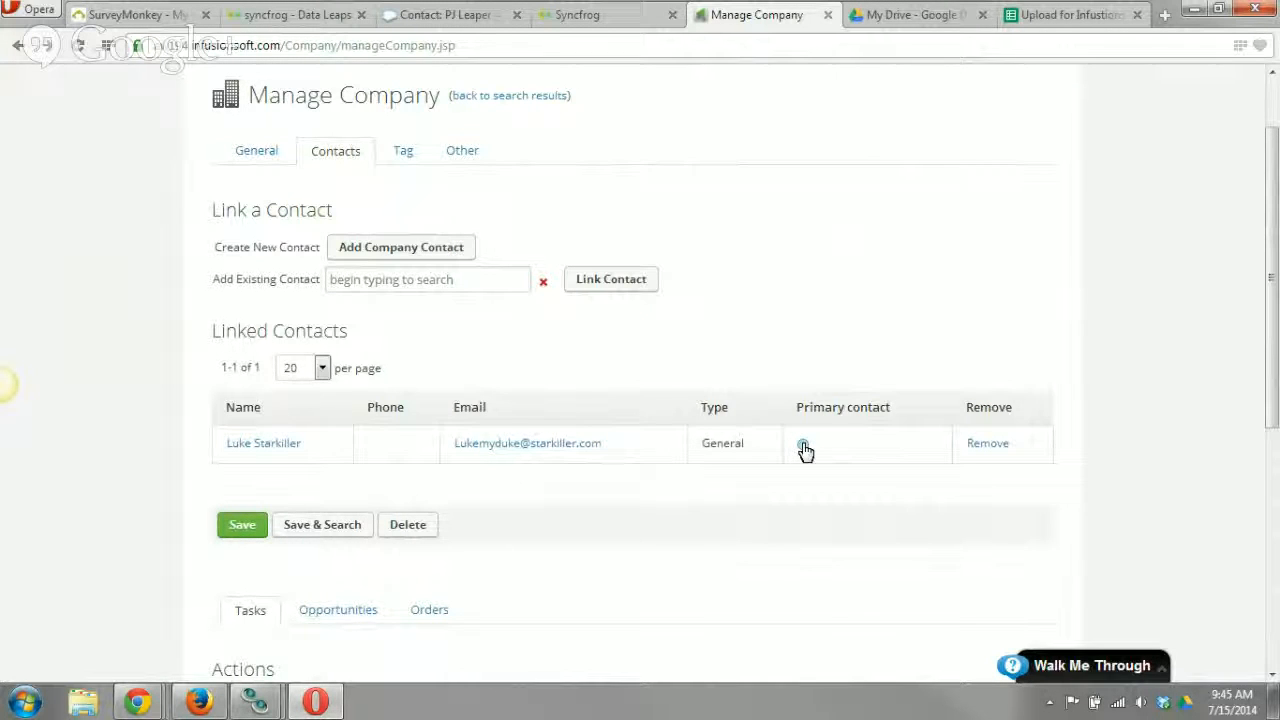
pyautogui.scroll(1, 530, 340)
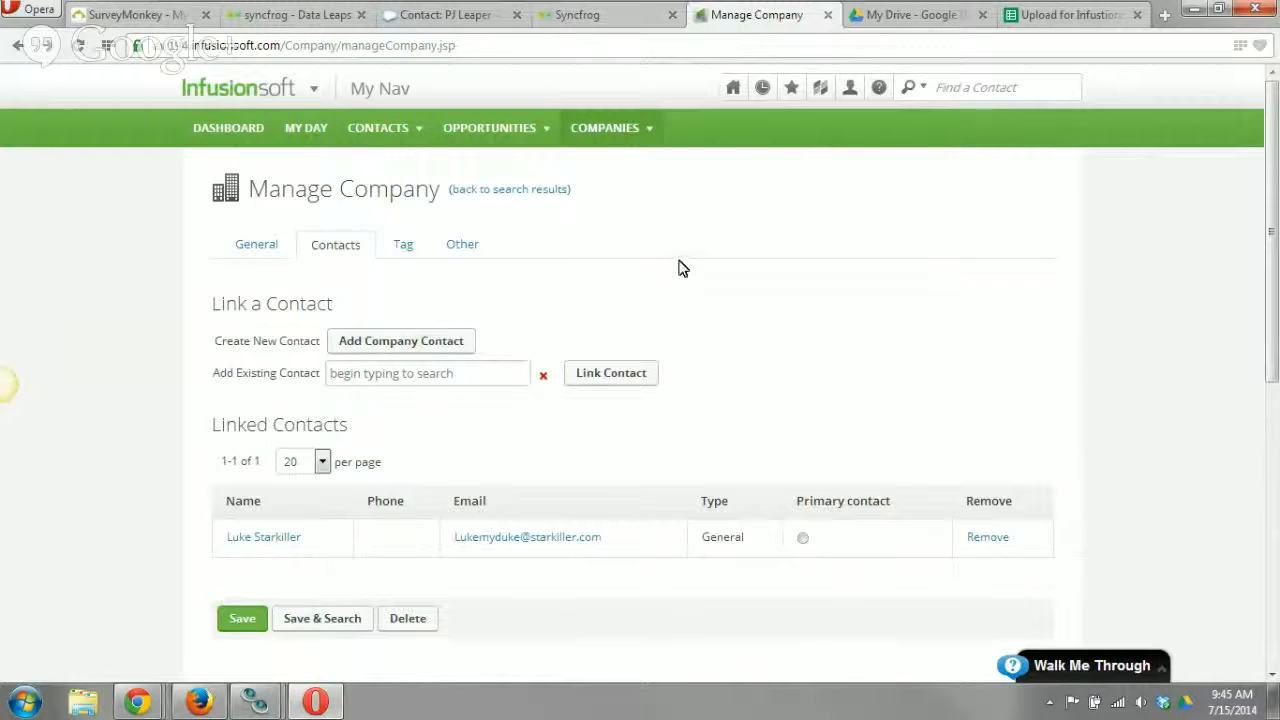
pyautogui.click(370, 157)
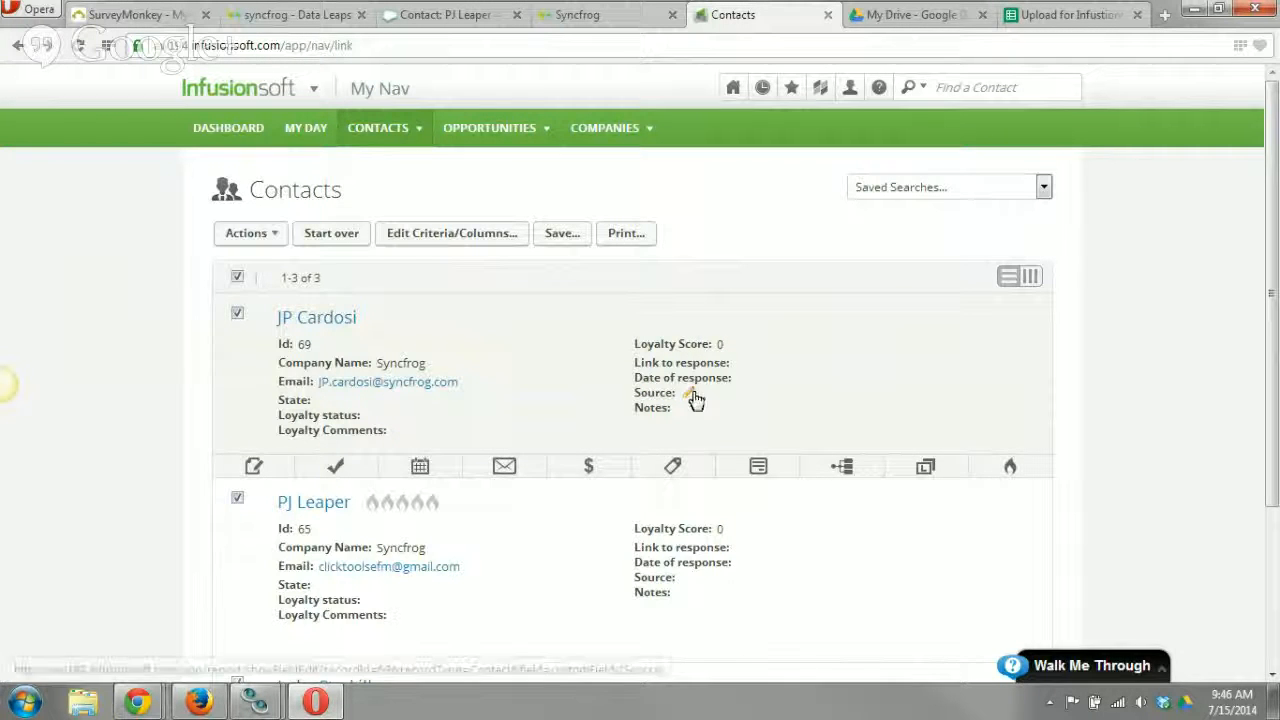
# Switch to Syncfrog and close the log details and job details of the Example 7/15 data leap.
pyautogui.click(310, 20)
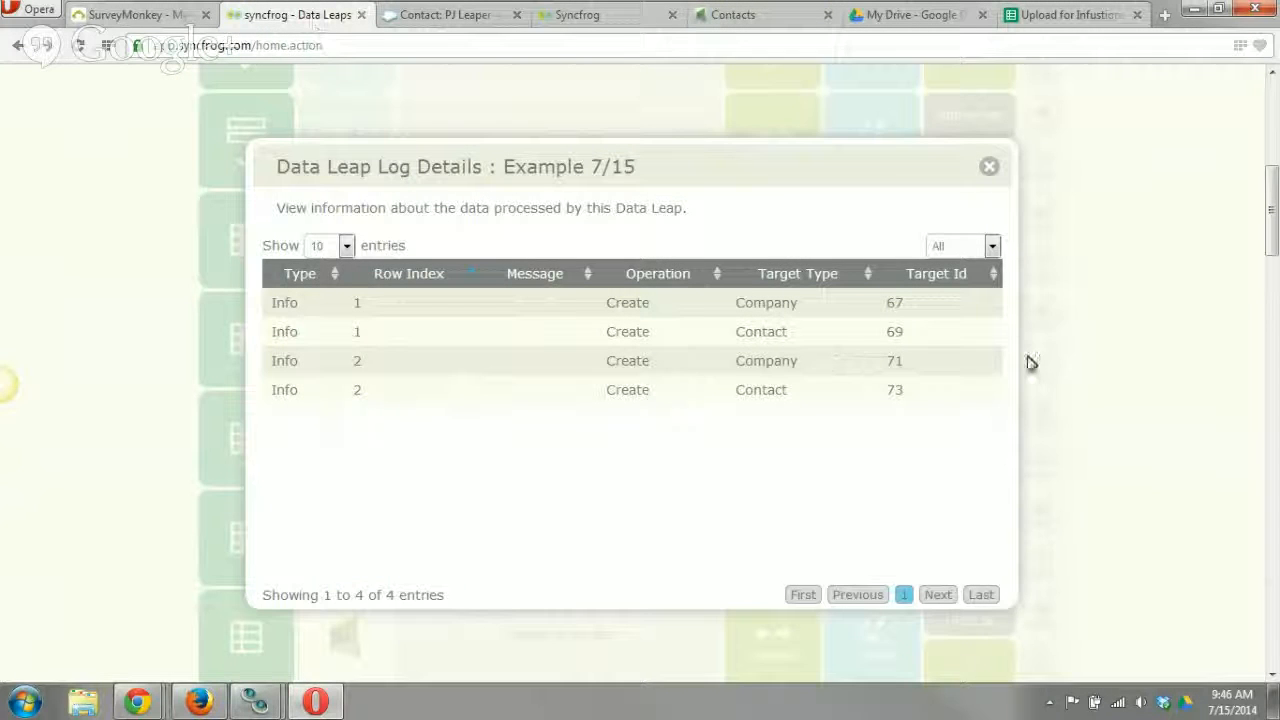
pyautogui.click(989, 168)
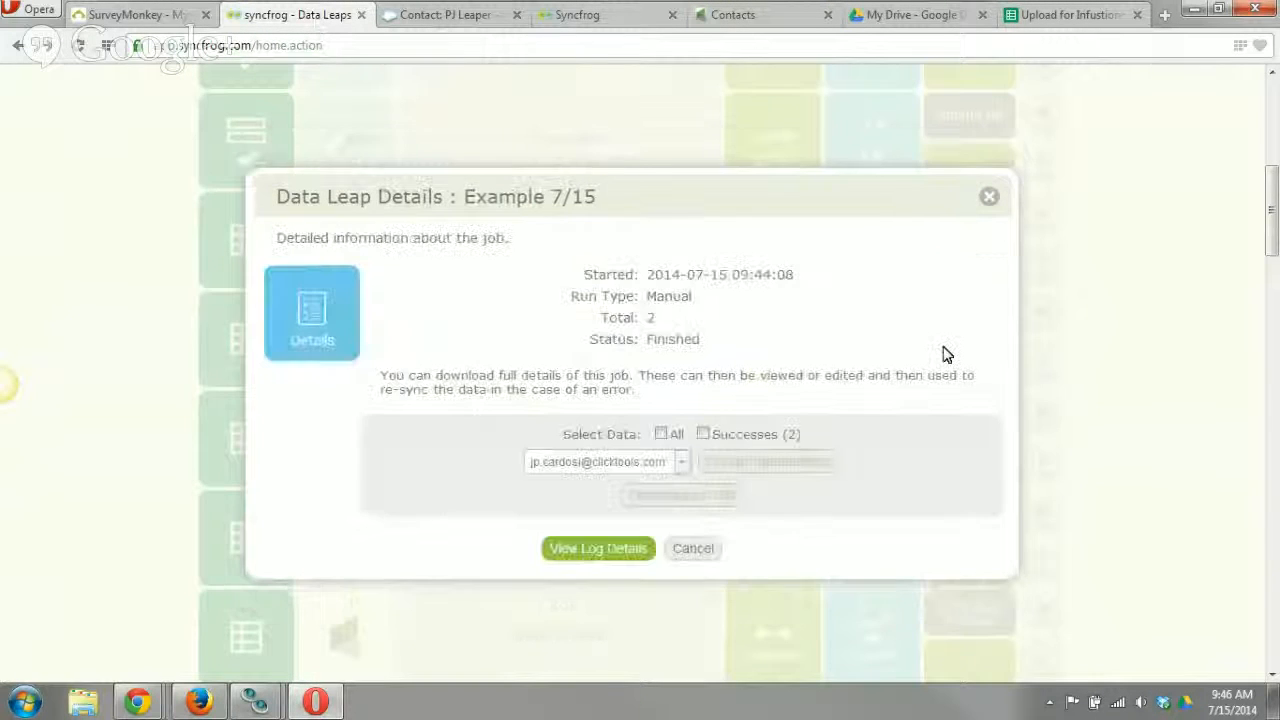
pyautogui.click(694, 551)
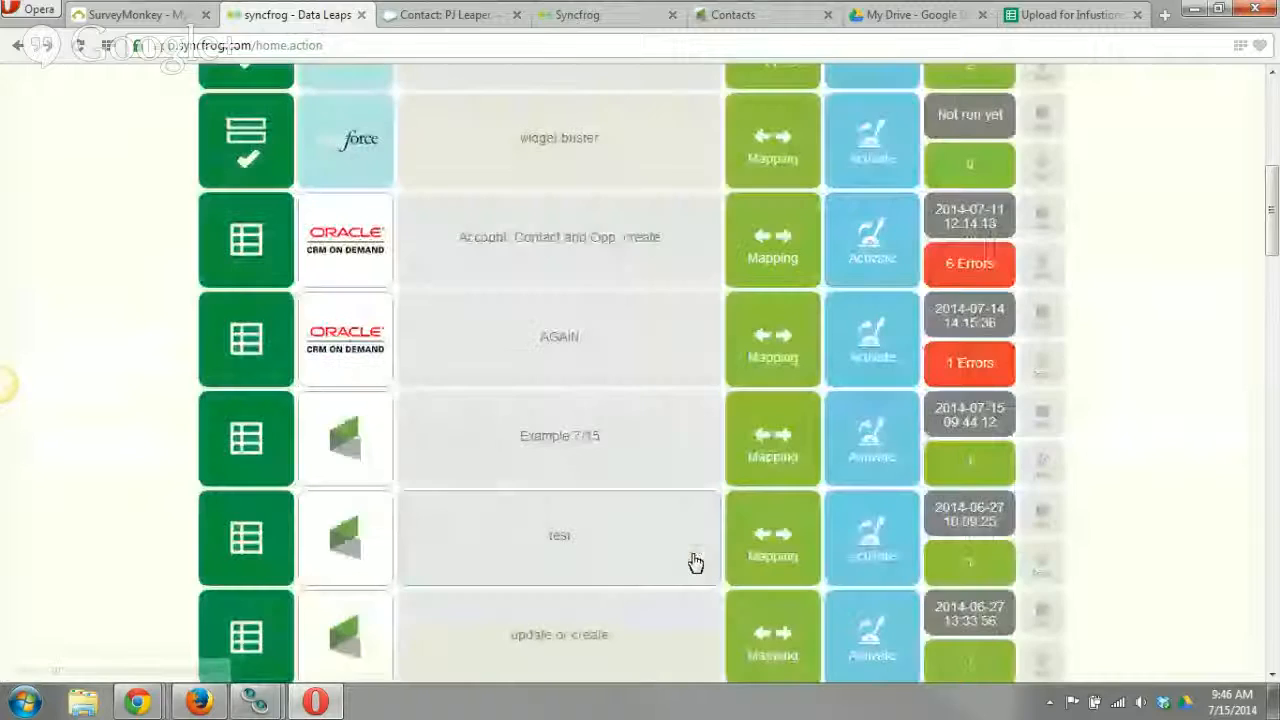
# Switch to SurveyMonkey and open the NPS survey's design.
pyautogui.click(130, 15)
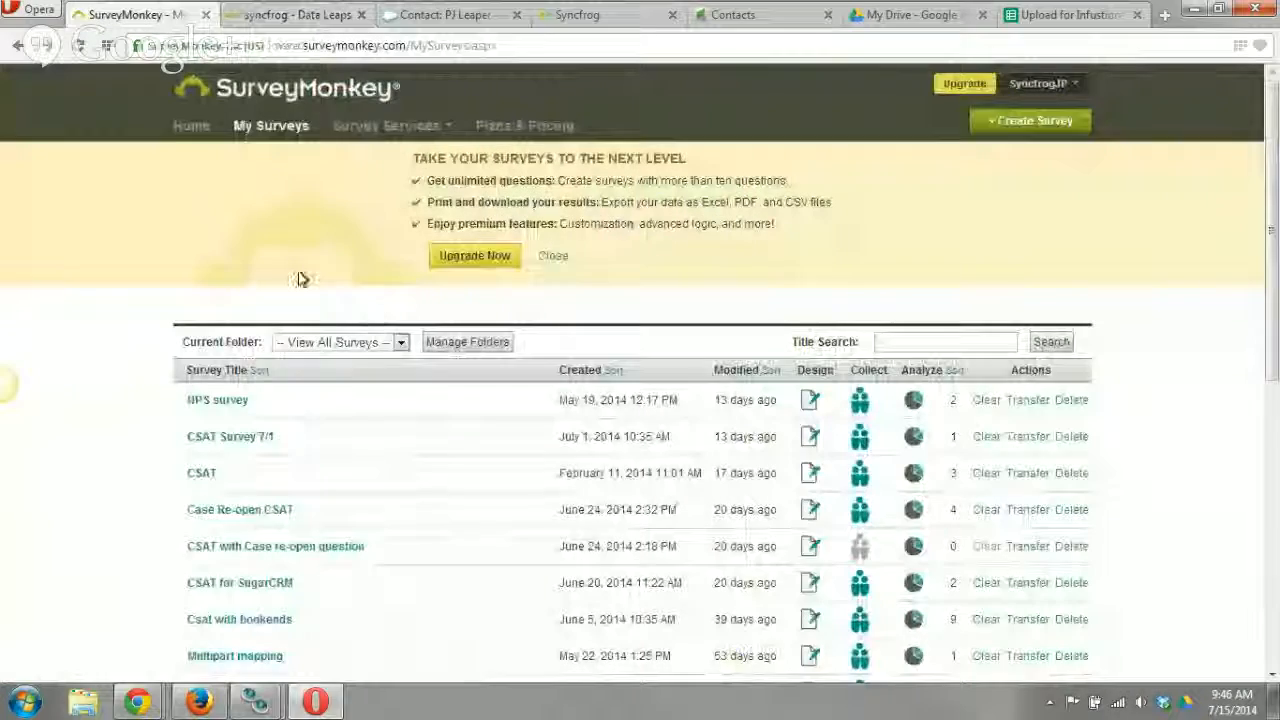
pyautogui.scroll(-1, 134, 453)
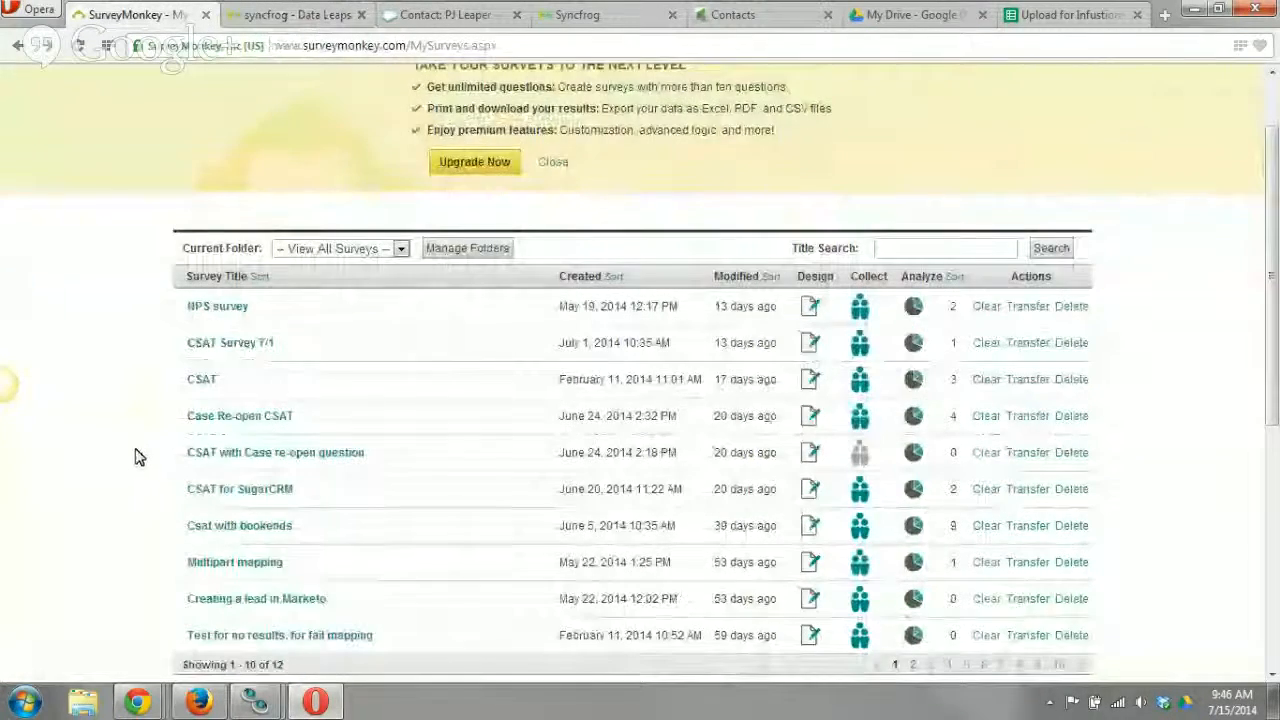
pyautogui.click(214, 306)
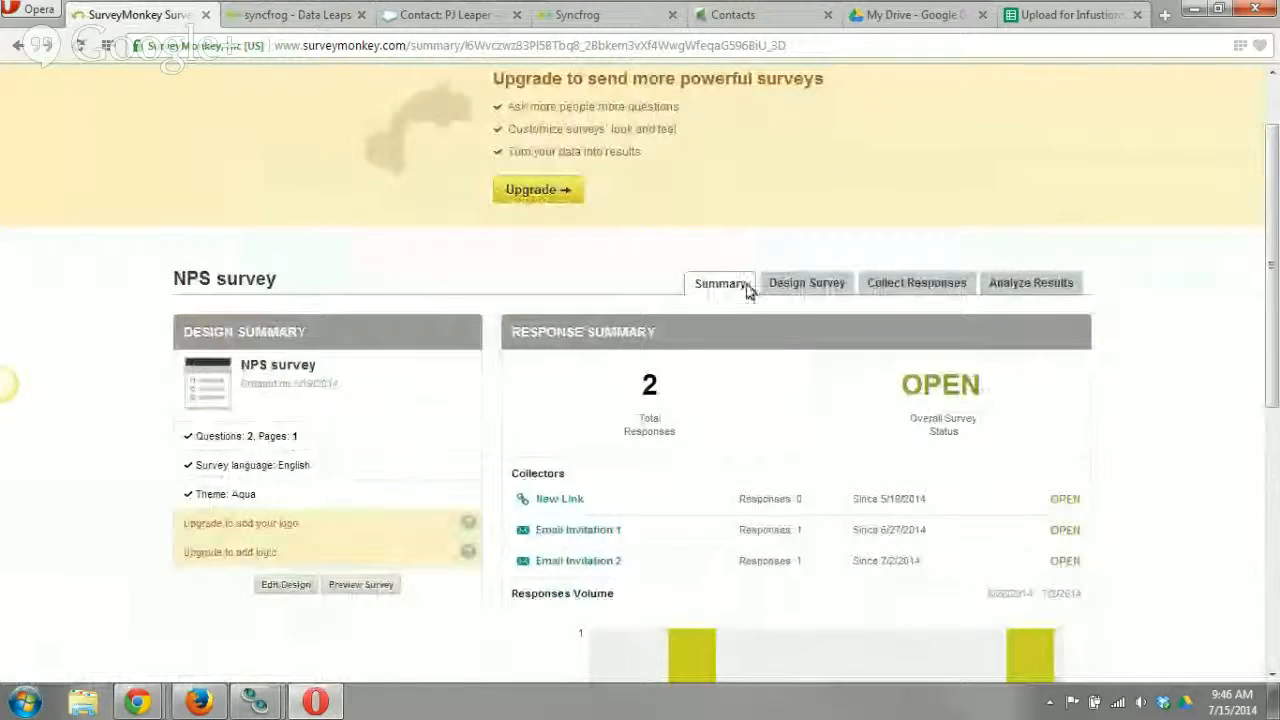
pyautogui.click(804, 284)
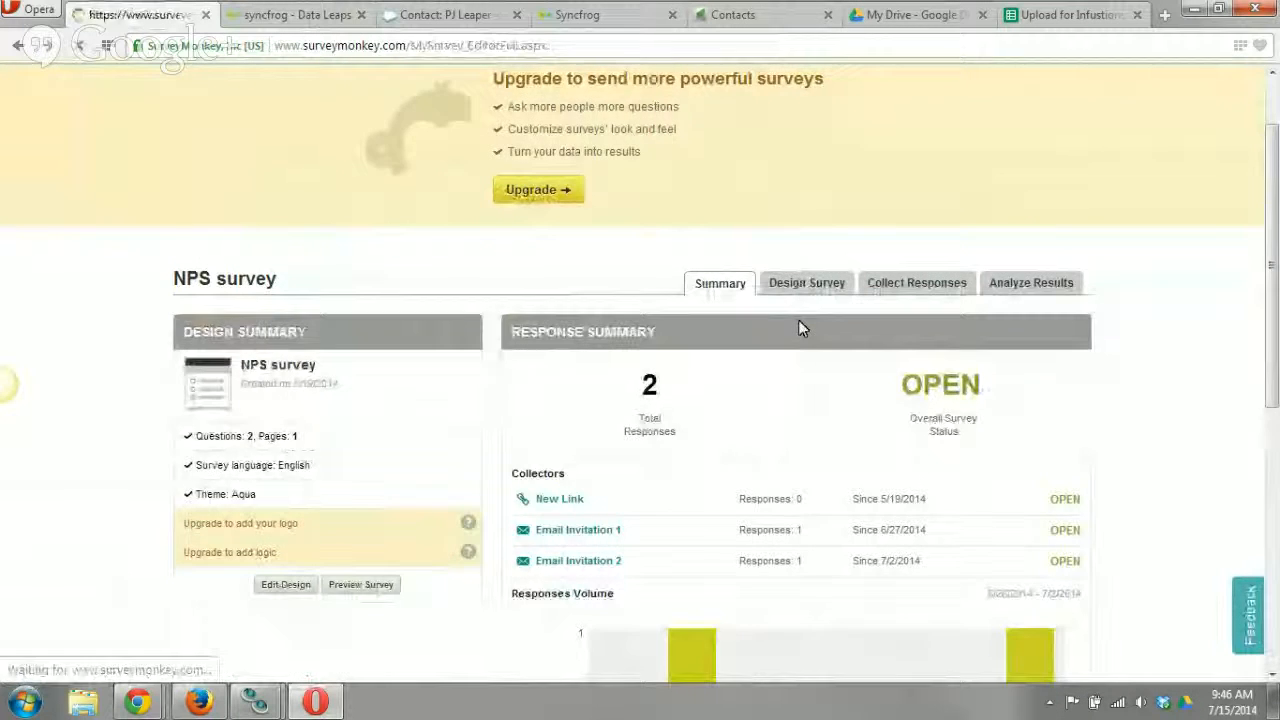
# Read through the NPS survey's page 1, covering the recommendation rating question and the open comment question.
pyautogui.scroll(-2, 855, 424)
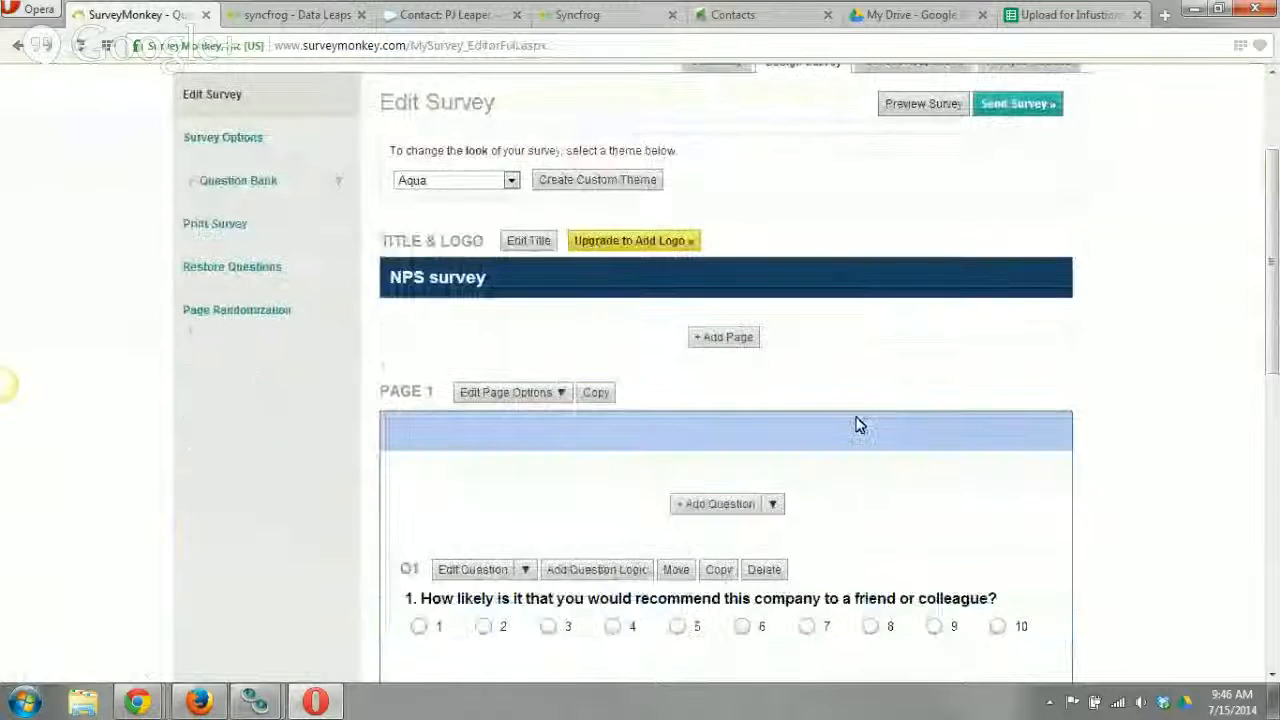
pyautogui.scroll(-3, 855, 424)
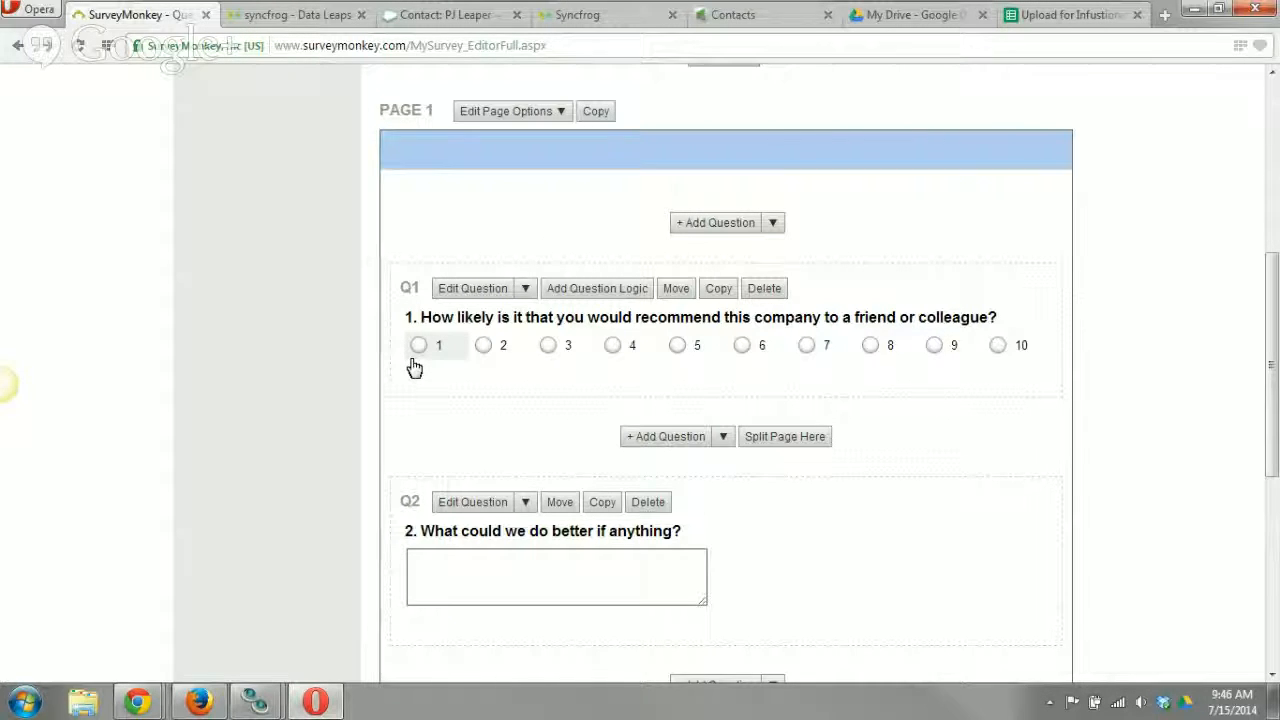
pyautogui.scroll(-1, 483, 451)
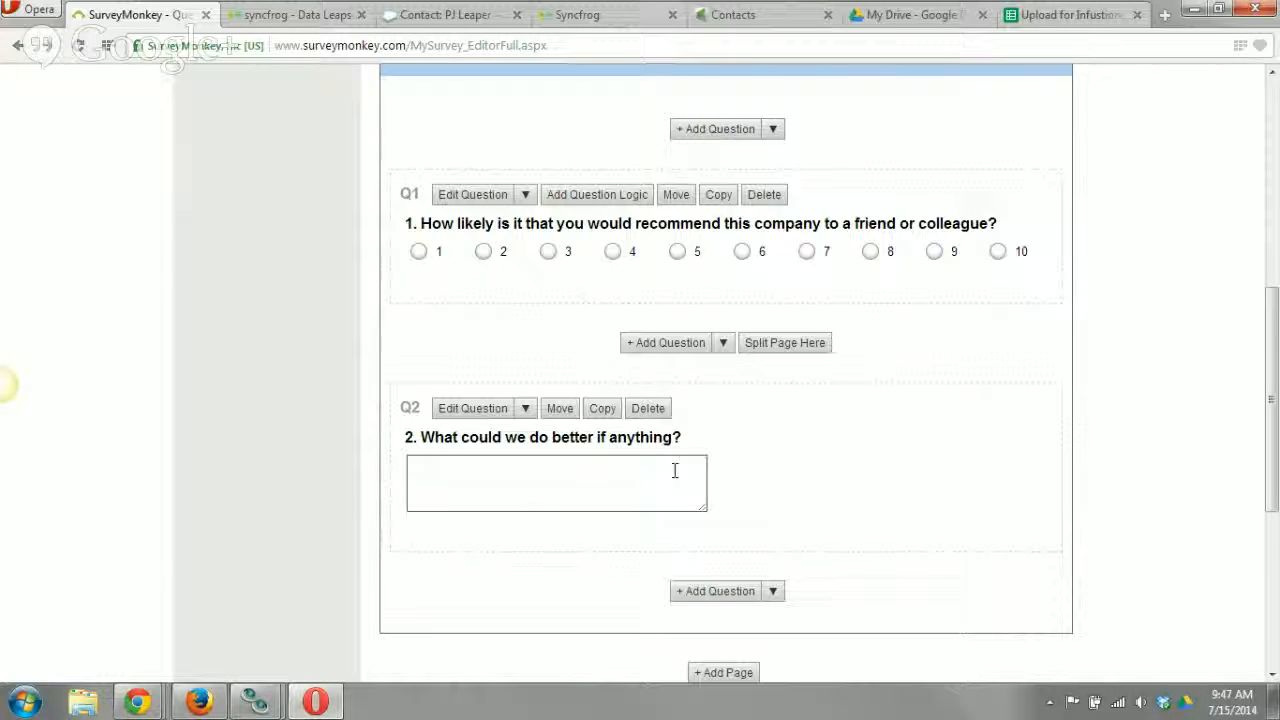
pyautogui.scroll(3, 773, 483)
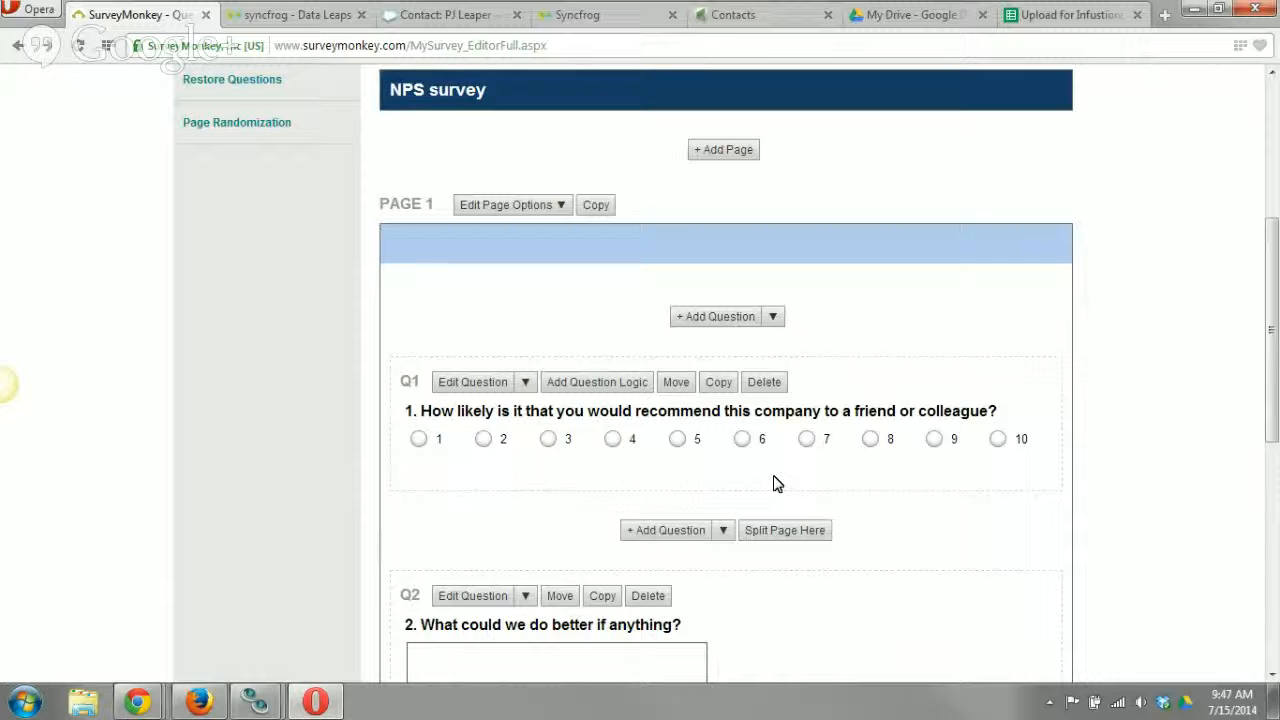
pyautogui.scroll(-2, 740, 450)
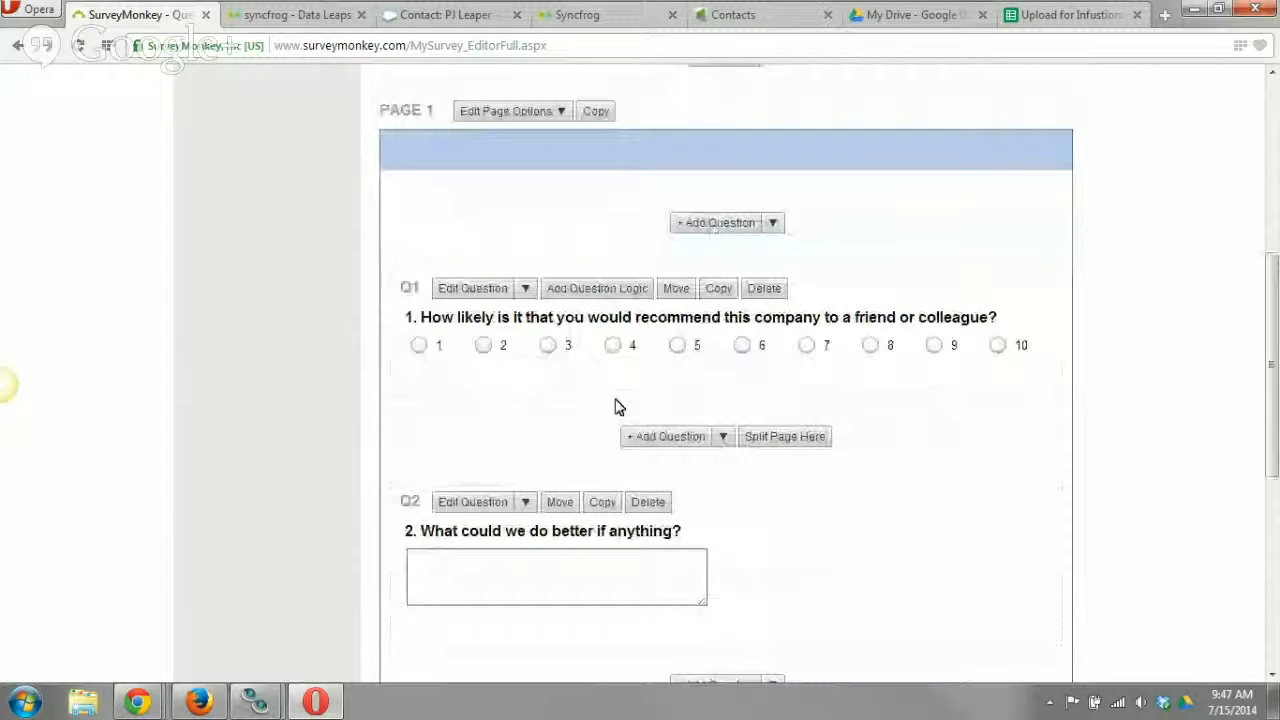
pyautogui.scroll(-1, 751, 434)
pyautogui.scroll(4, 657, 284)
pyautogui.scroll(2, 657, 284)
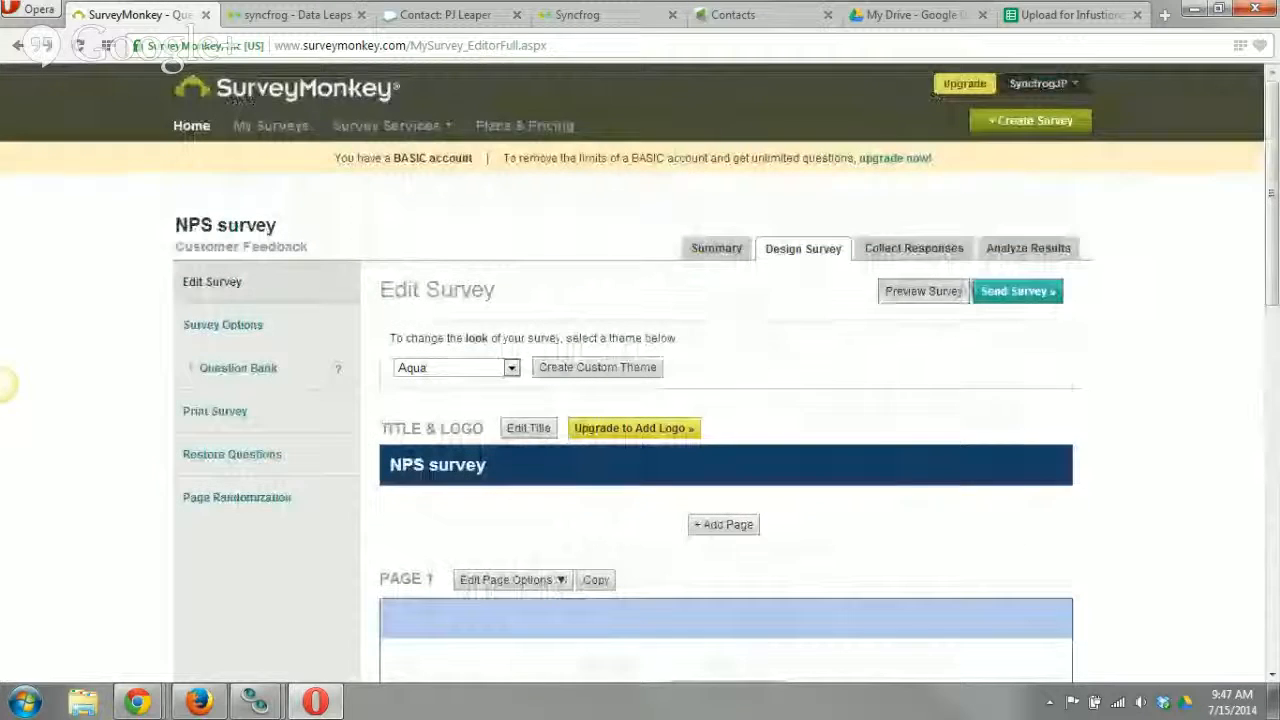
# View the NPS survey's collectors and open the individual responses in its results.
pyautogui.click(924, 272)
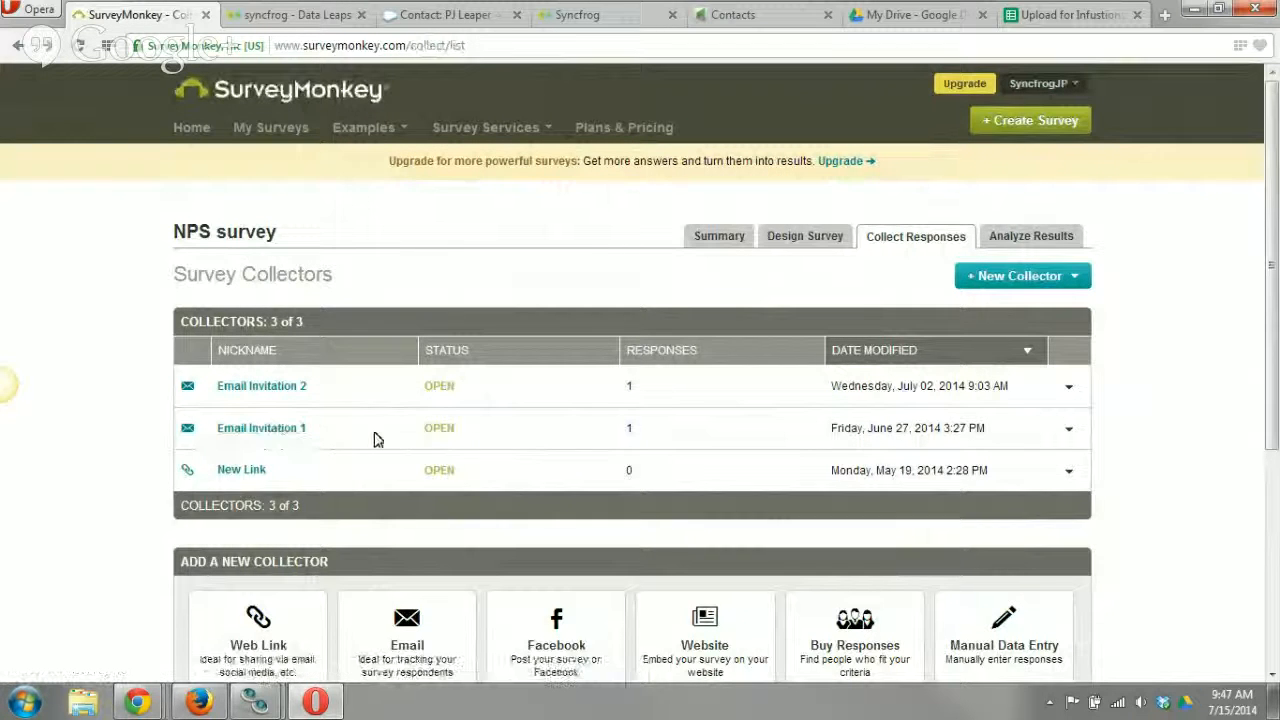
pyautogui.click(1031, 243)
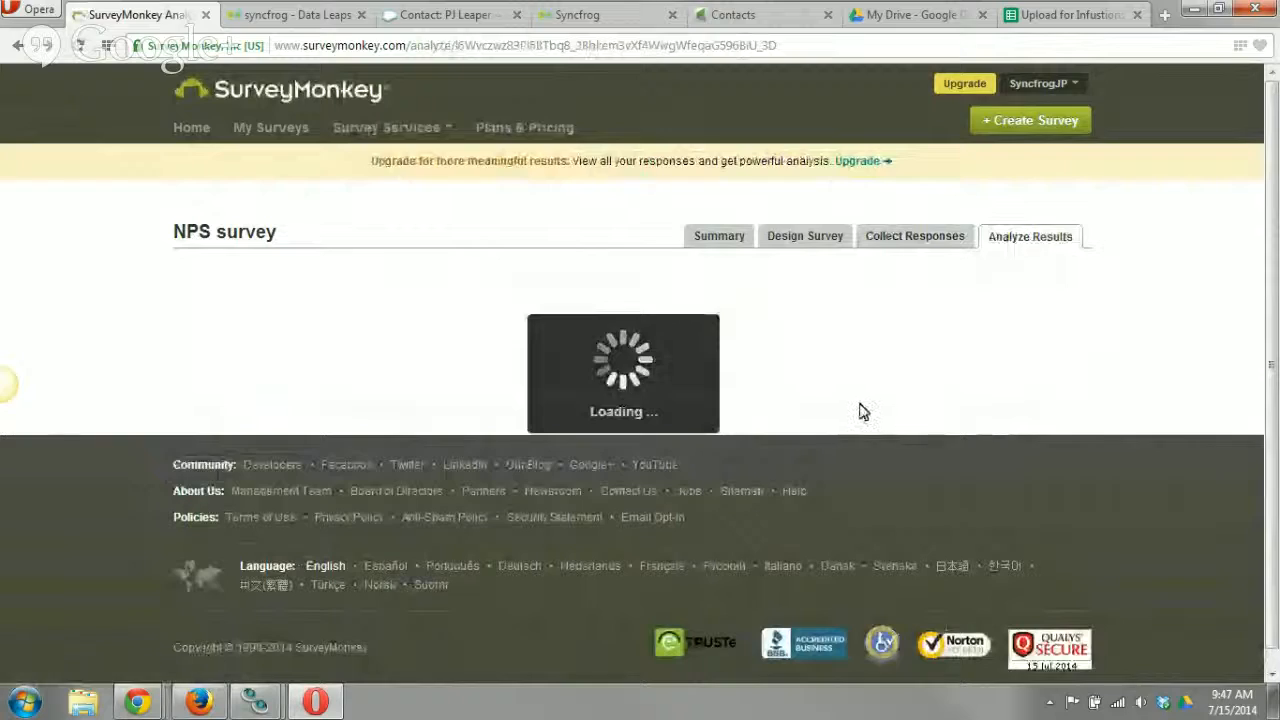
pyautogui.scroll(-1, 909, 410)
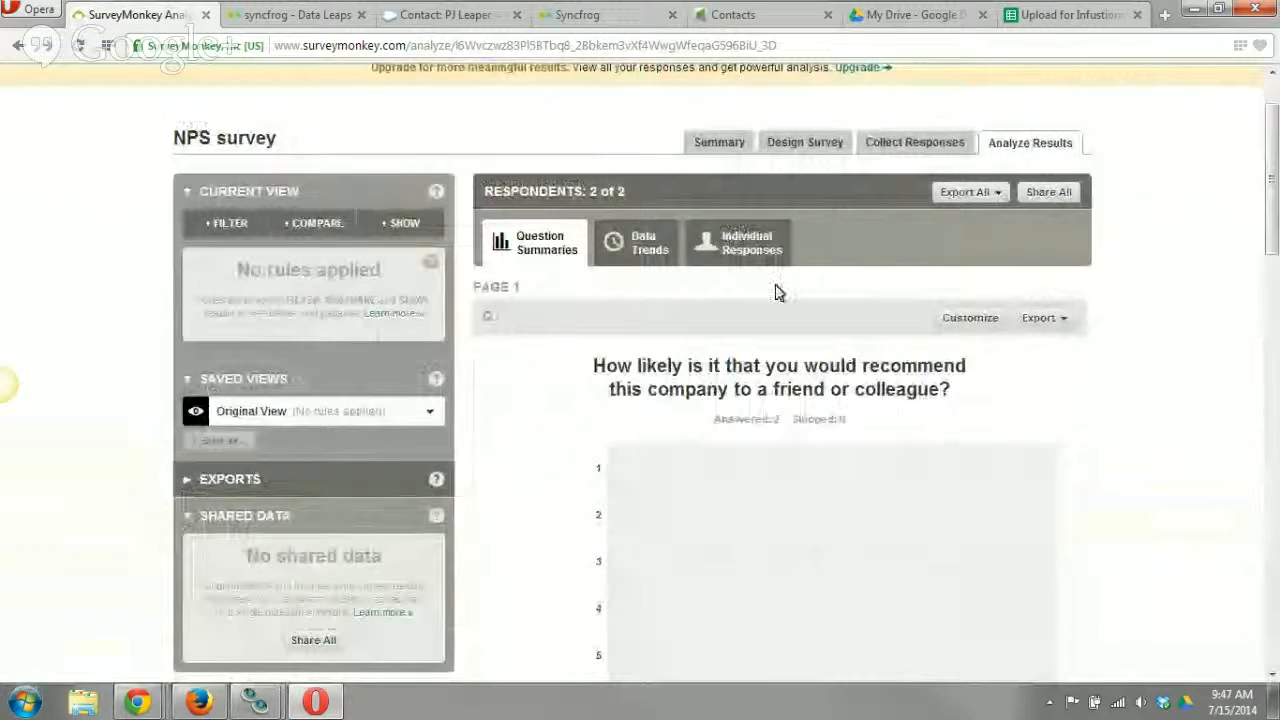
pyautogui.click(771, 251)
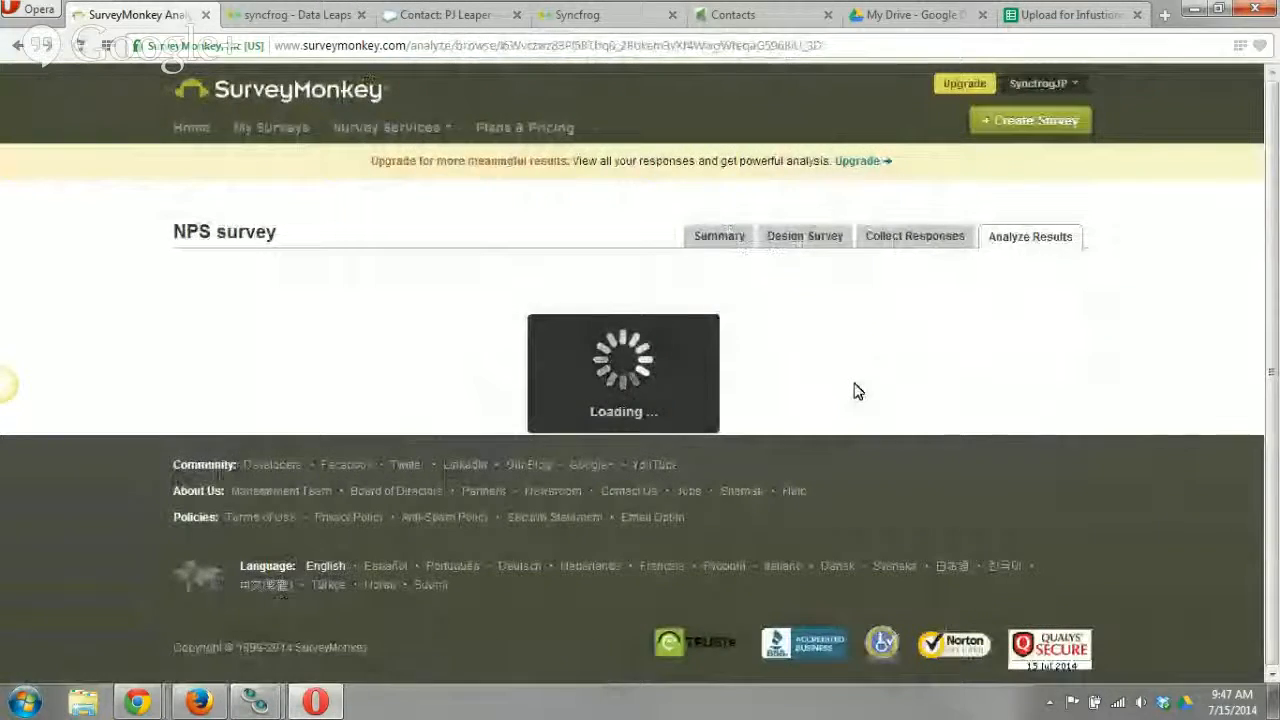
# Examine the name fields of respondent #2 and the email and answers of respondent #1.
pyautogui.scroll(-1, 860, 391)
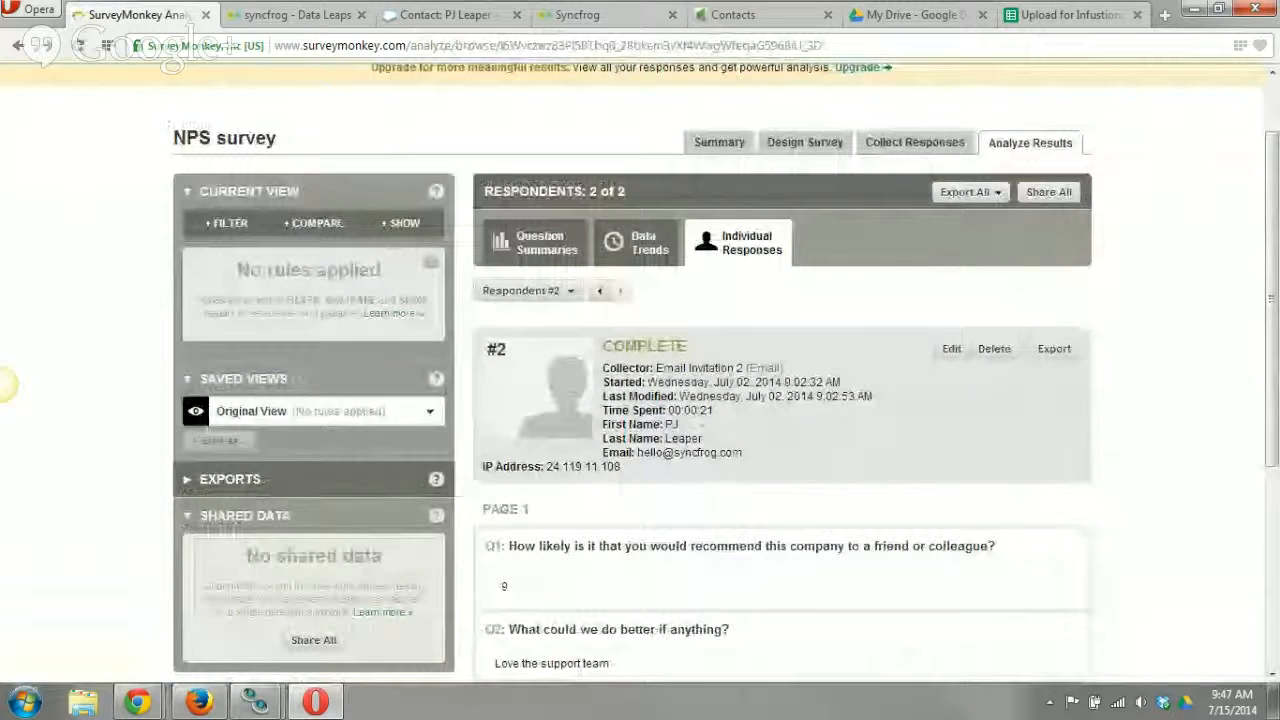
pyautogui.moveTo(655, 424); pyautogui.dragTo(704, 440)
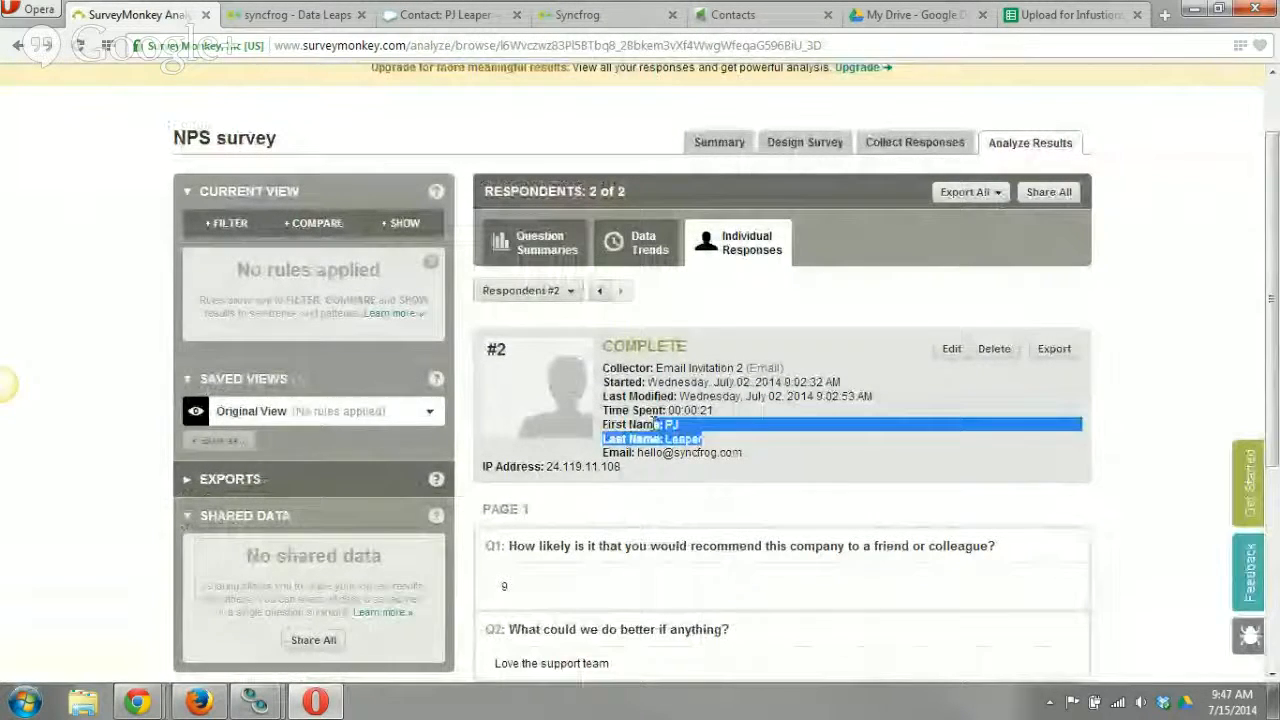
pyautogui.click(600, 291)
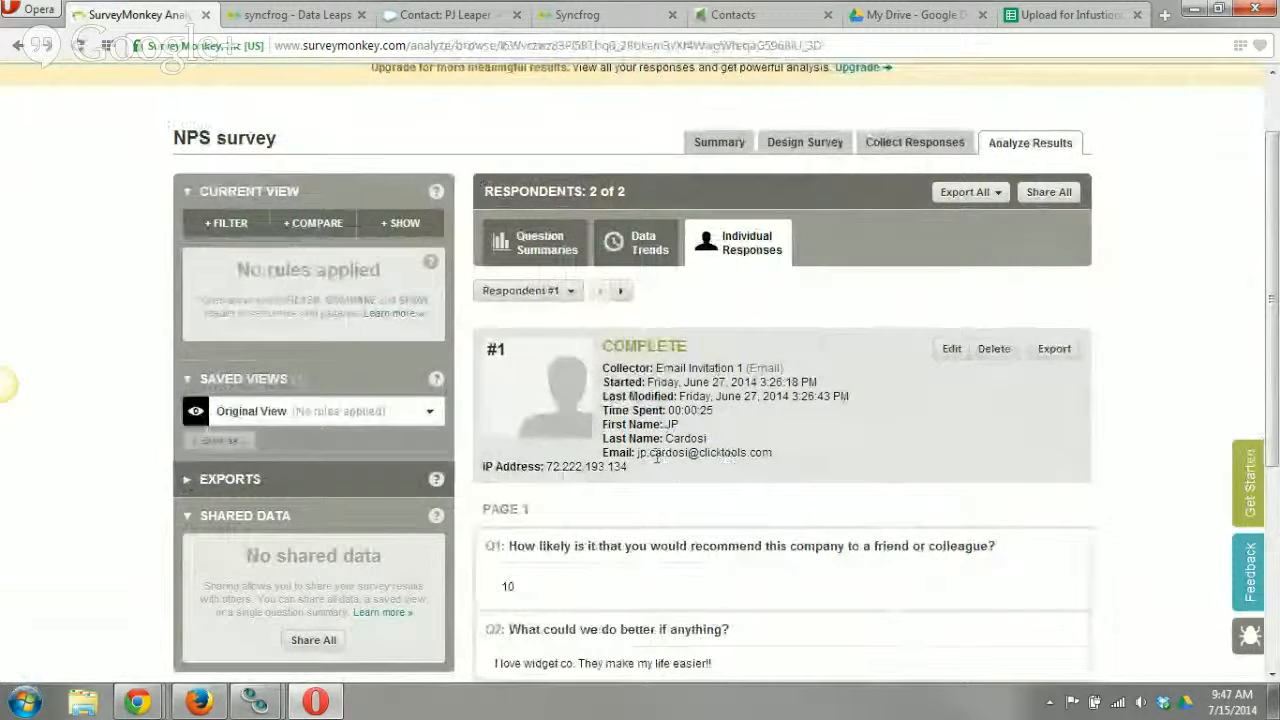
pyautogui.moveTo(637, 453); pyautogui.dragTo(779, 454)
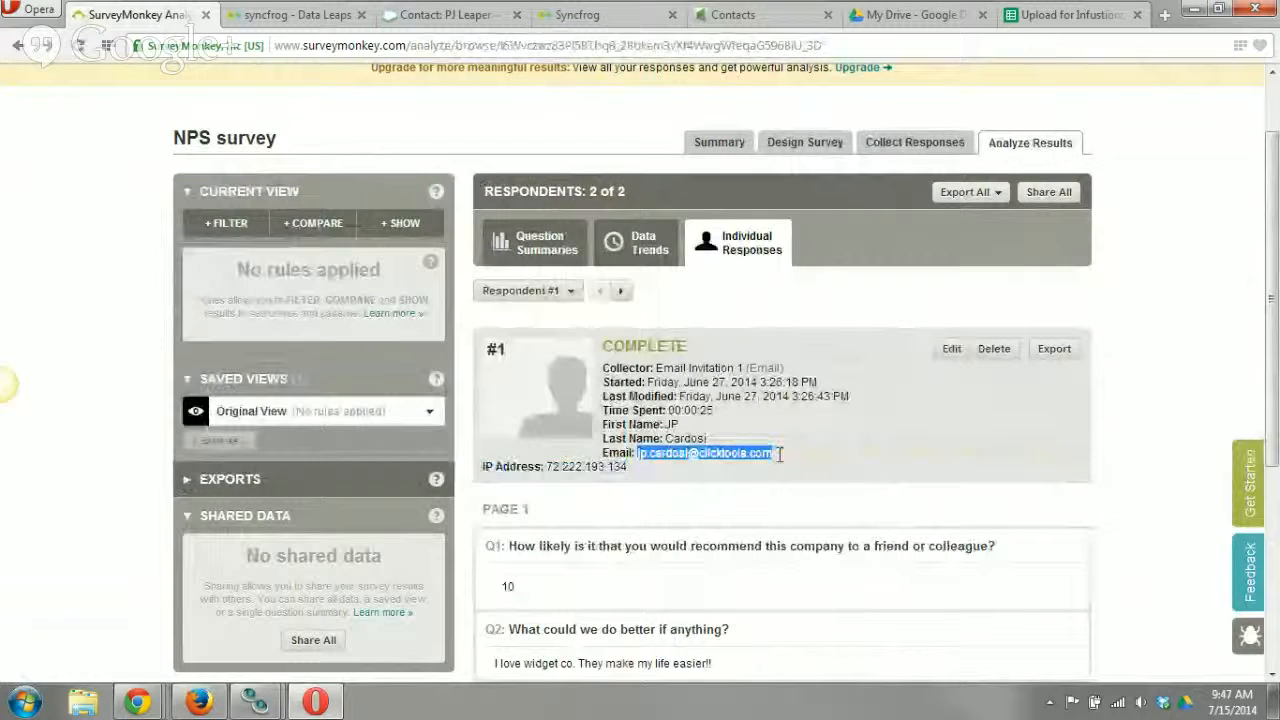
pyautogui.click(732, 421)
pyautogui.scroll(-3, 733, 421)
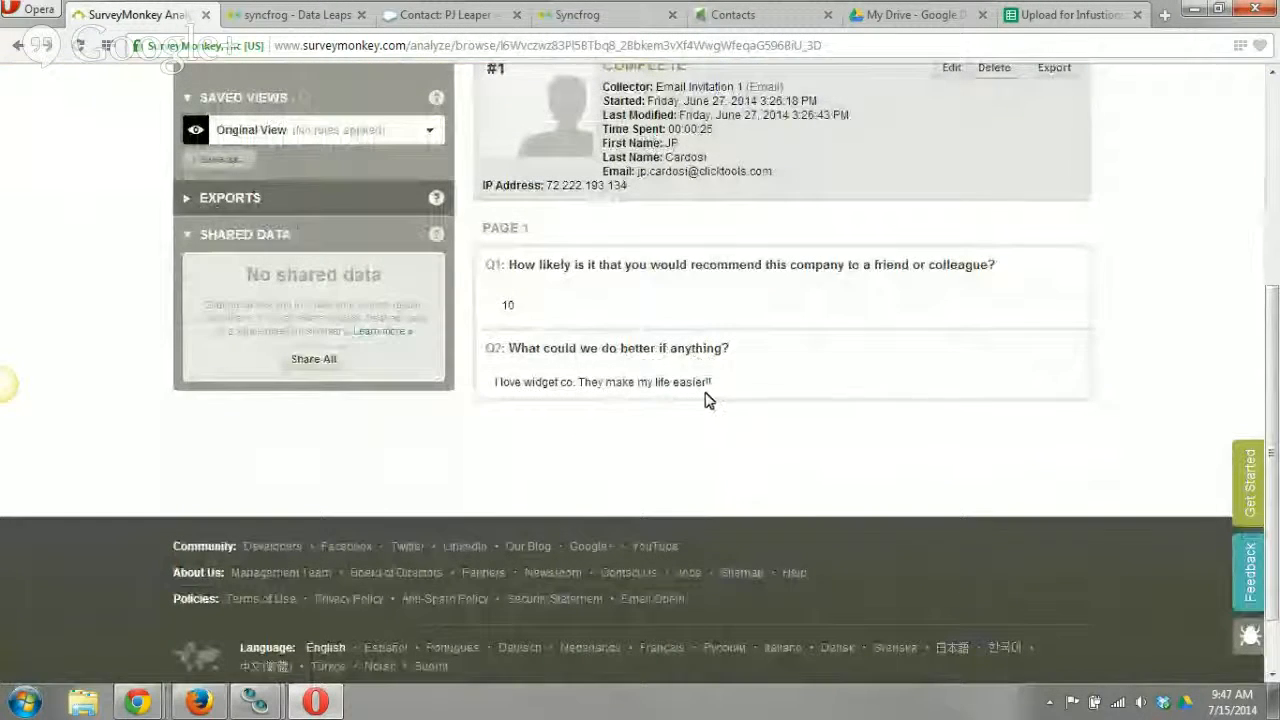
pyautogui.scroll(3, 668, 336)
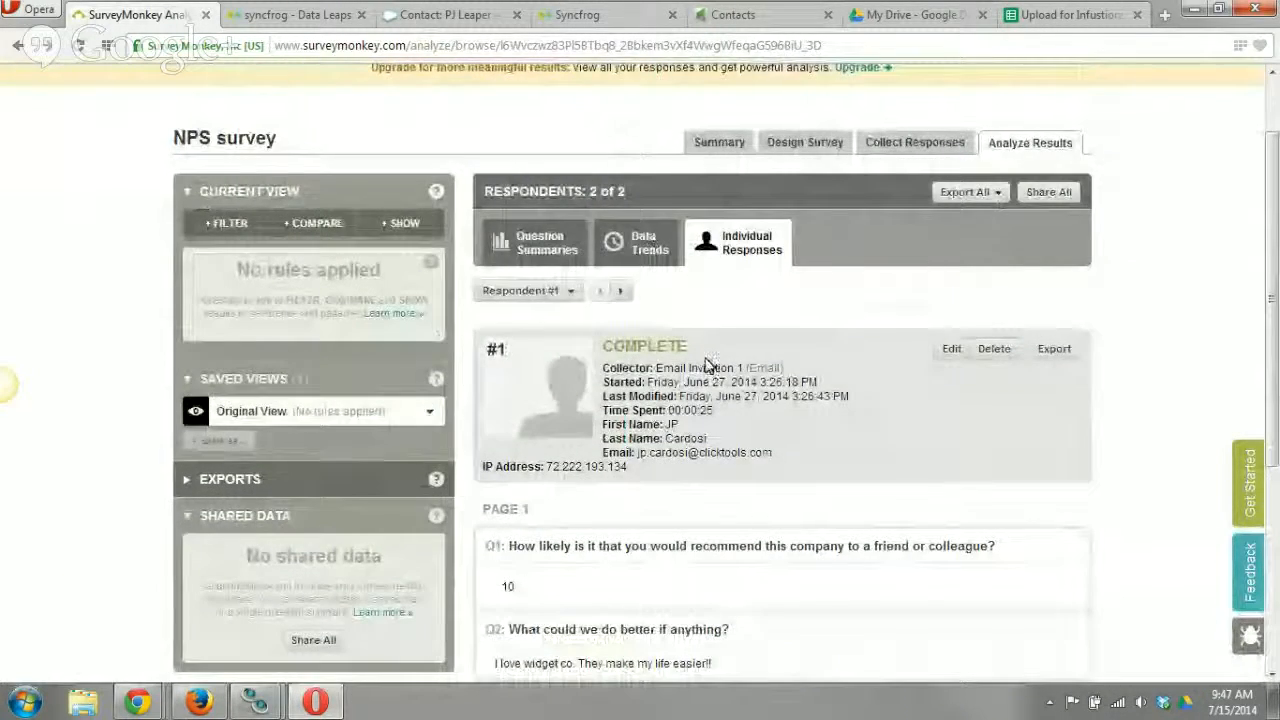
pyautogui.scroll(2, 706, 363)
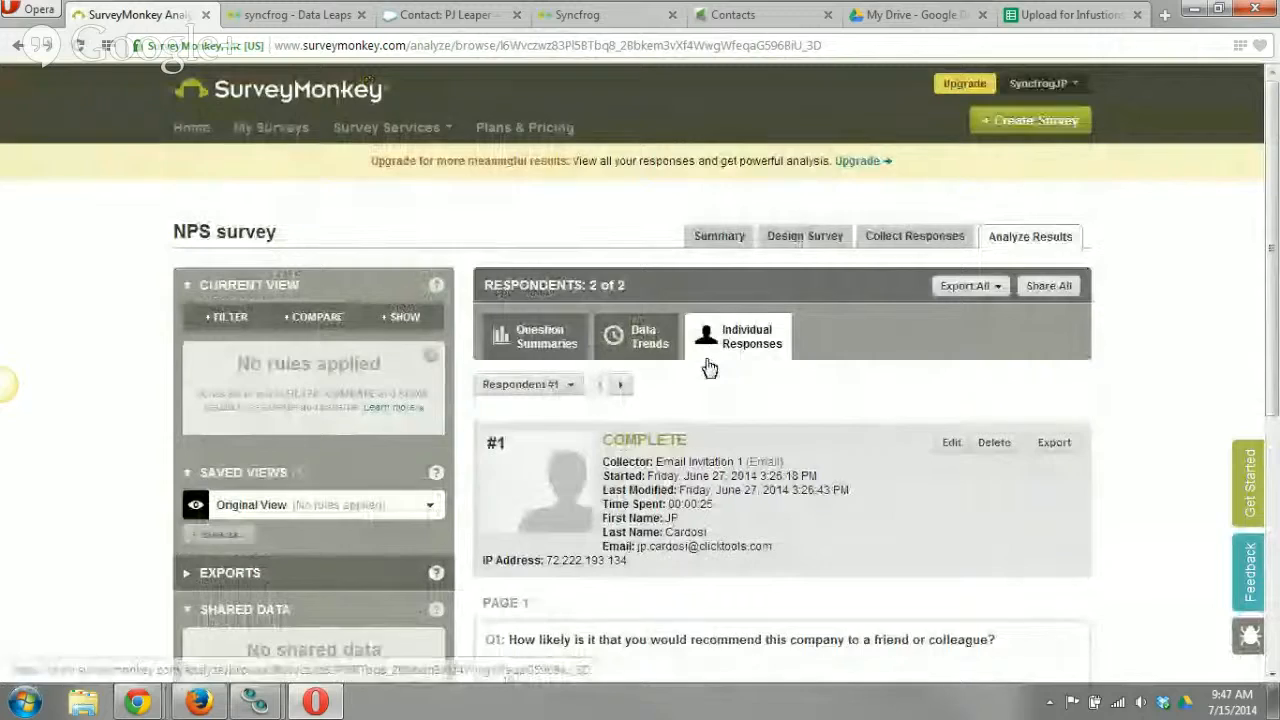
# Switch to Syncfrog, open the mapping of the NPS Survey data leap from SurveyMonkey to Infusionsoft and review its field mappings.
pyautogui.click(298, 15)
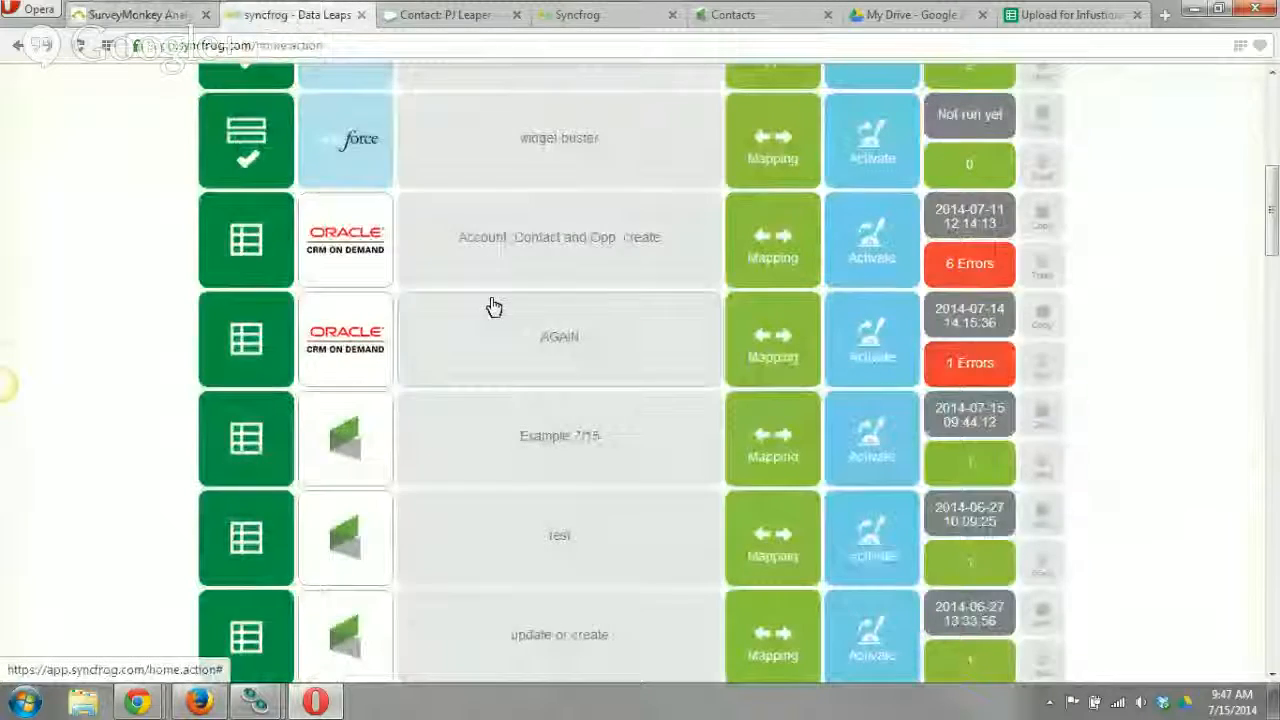
pyautogui.scroll(1, 500, 340)
pyautogui.scroll(-2, 512, 366)
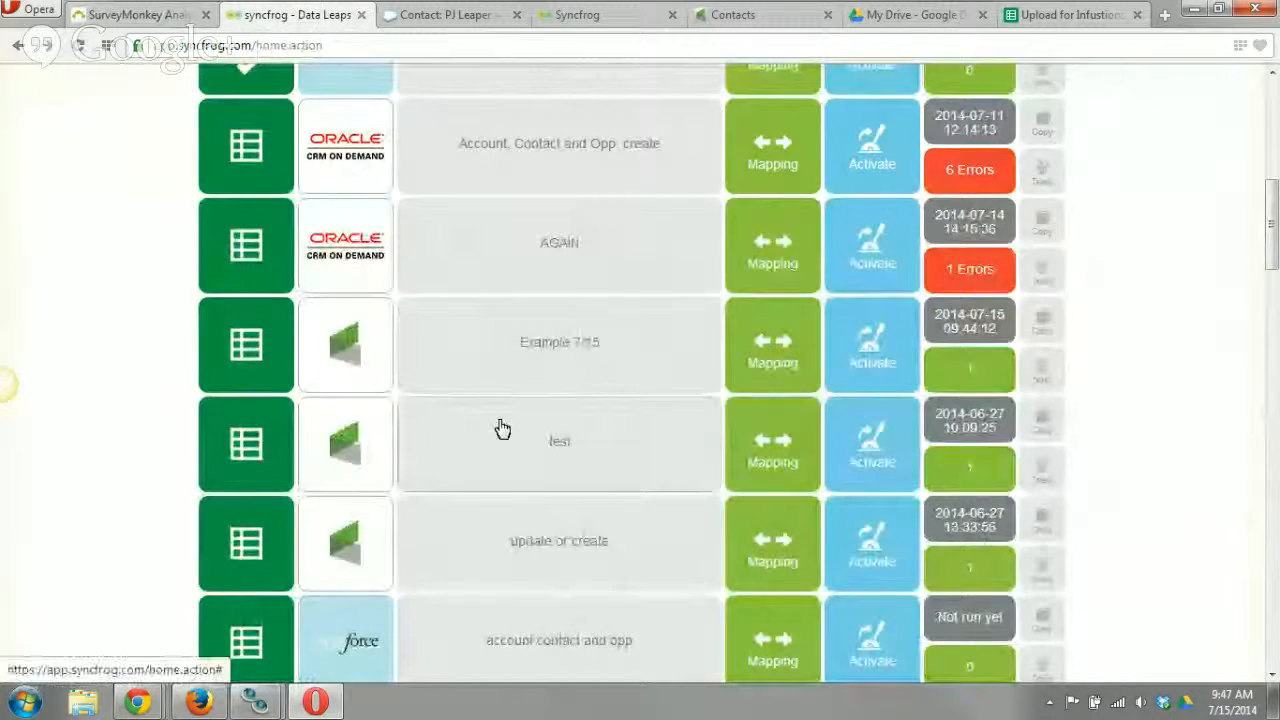
pyautogui.scroll(-4, 500, 426)
pyautogui.scroll(-7, 502, 422)
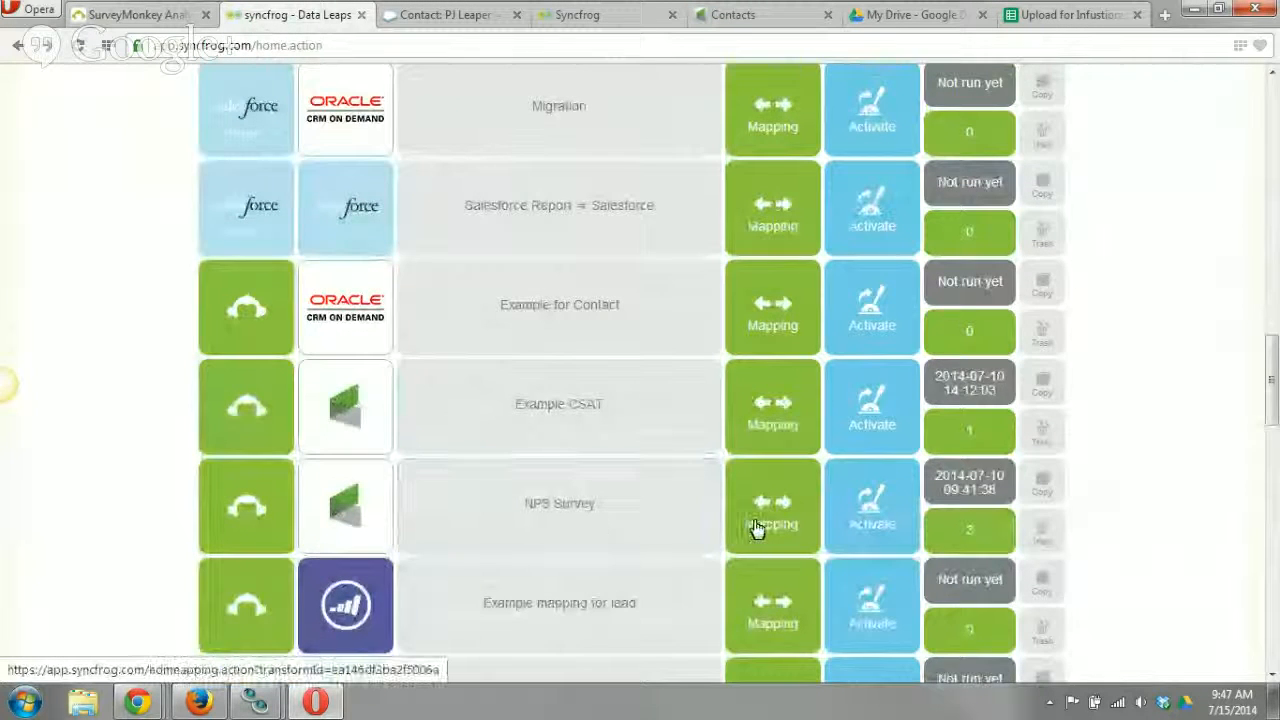
pyautogui.click(794, 526)
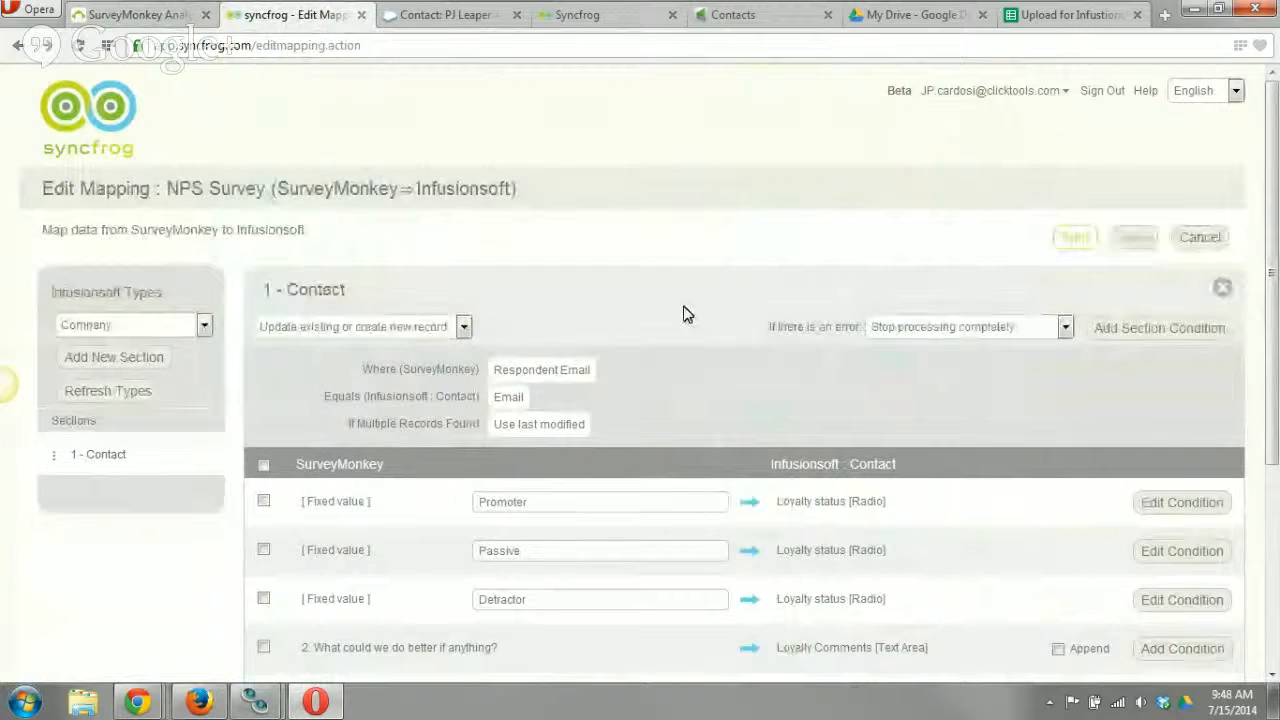
pyautogui.scroll(-1, 604, 290)
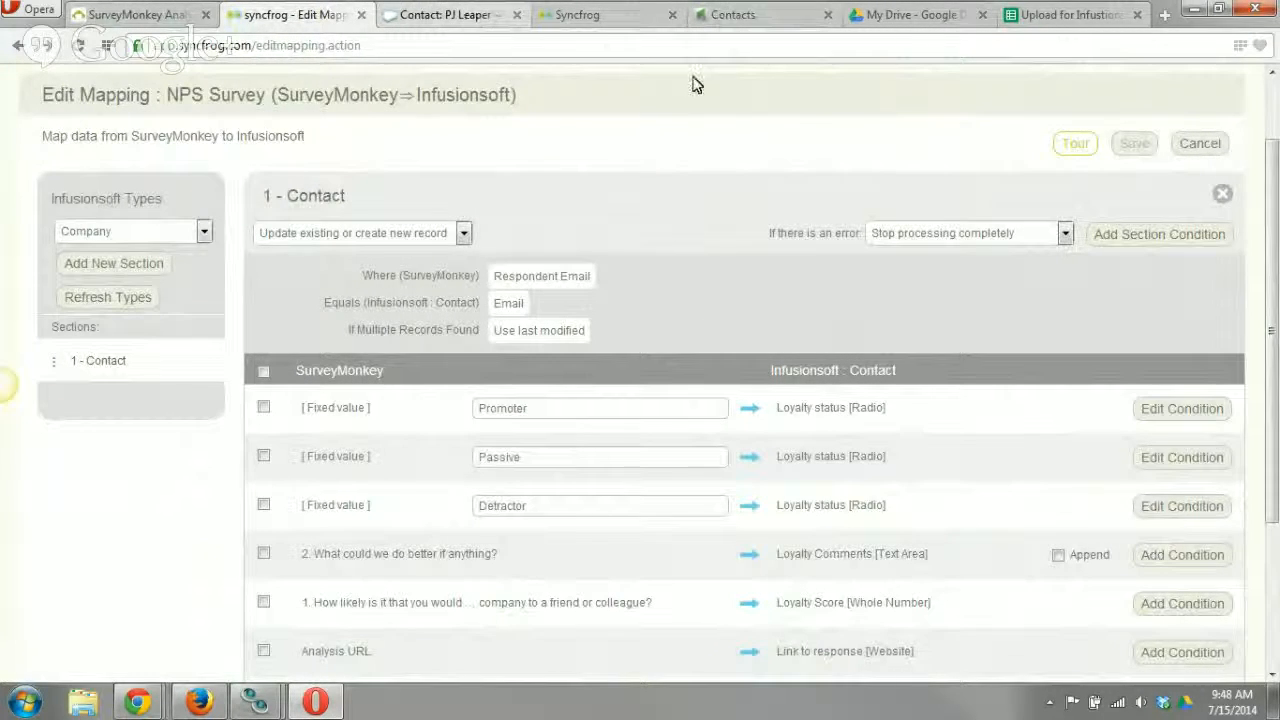
# Close the extra contact page, switch to the Infusionsoft contacts list and examine the contacts' loyalty status, comments and score fields.
pyautogui.click(576, 17)
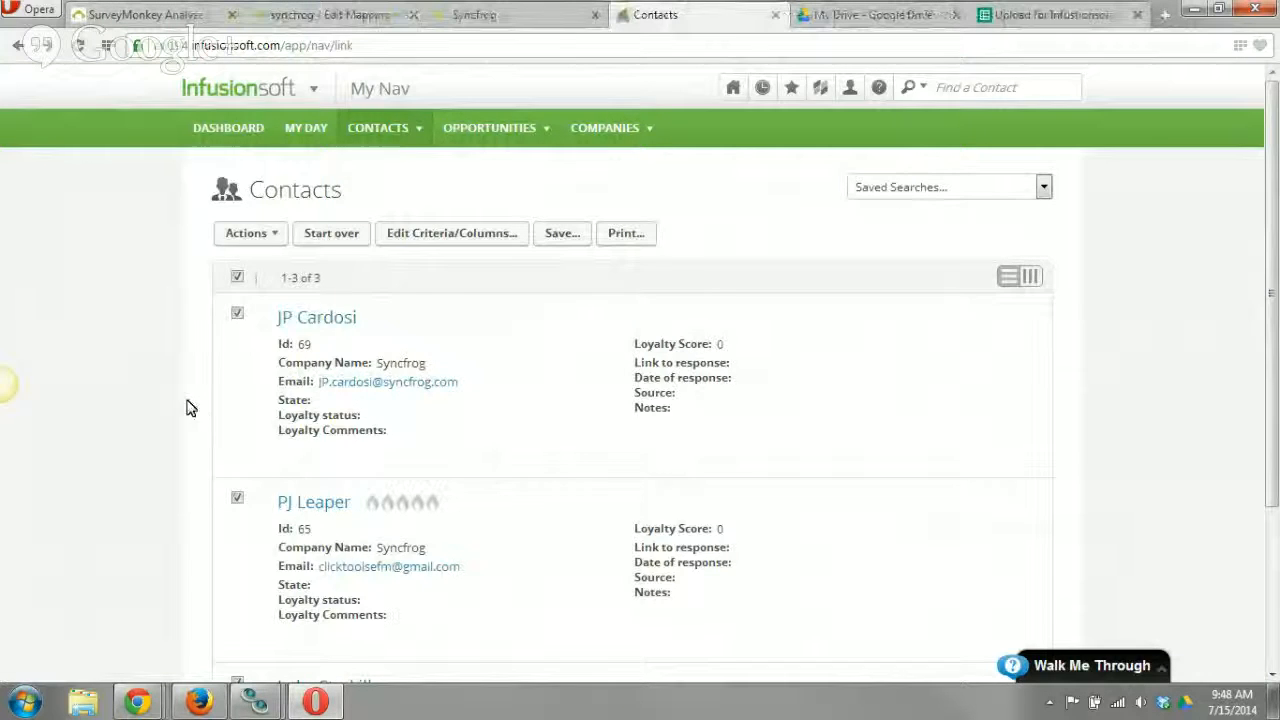
pyautogui.scroll(-1, 190, 408)
pyautogui.moveTo(340, 330)
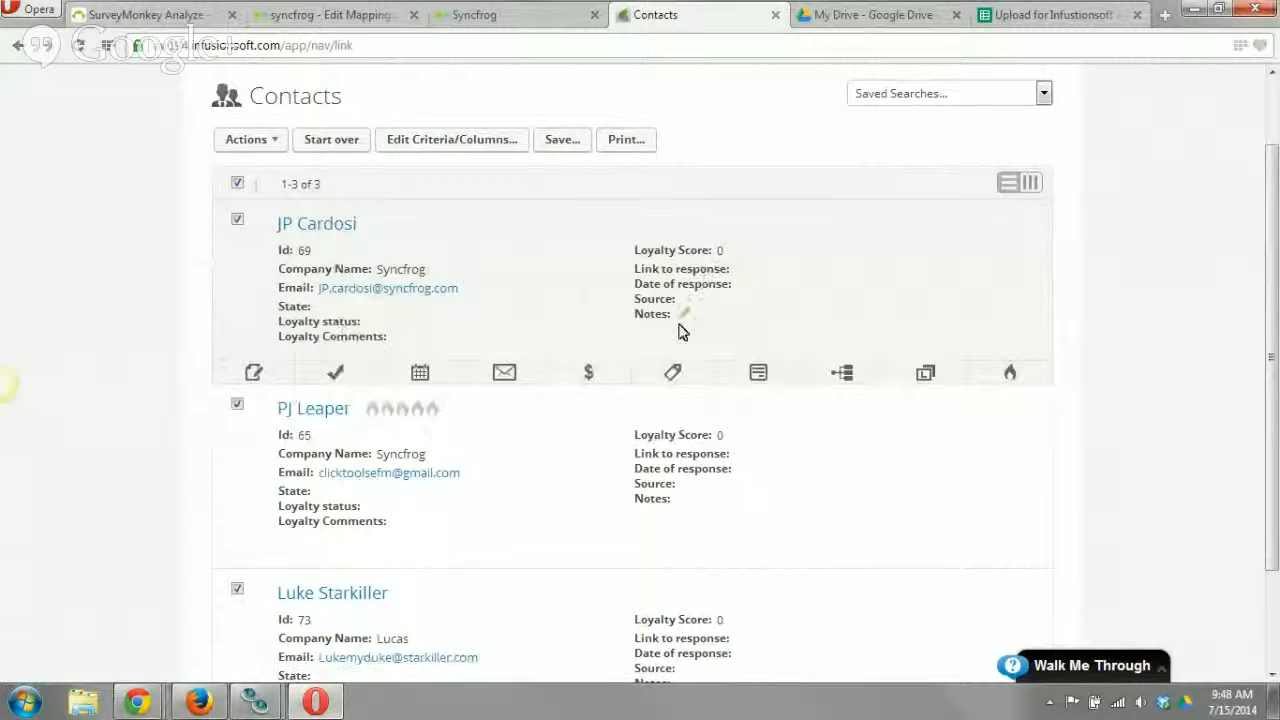
# Compare the Infusionsoft contacts' emails and respondent #1's SurveyMonkey email with the Respondent Email matching rule in Syncfrog's NPS Survey mapping.
pyautogui.scroll(-2, 614, 463)
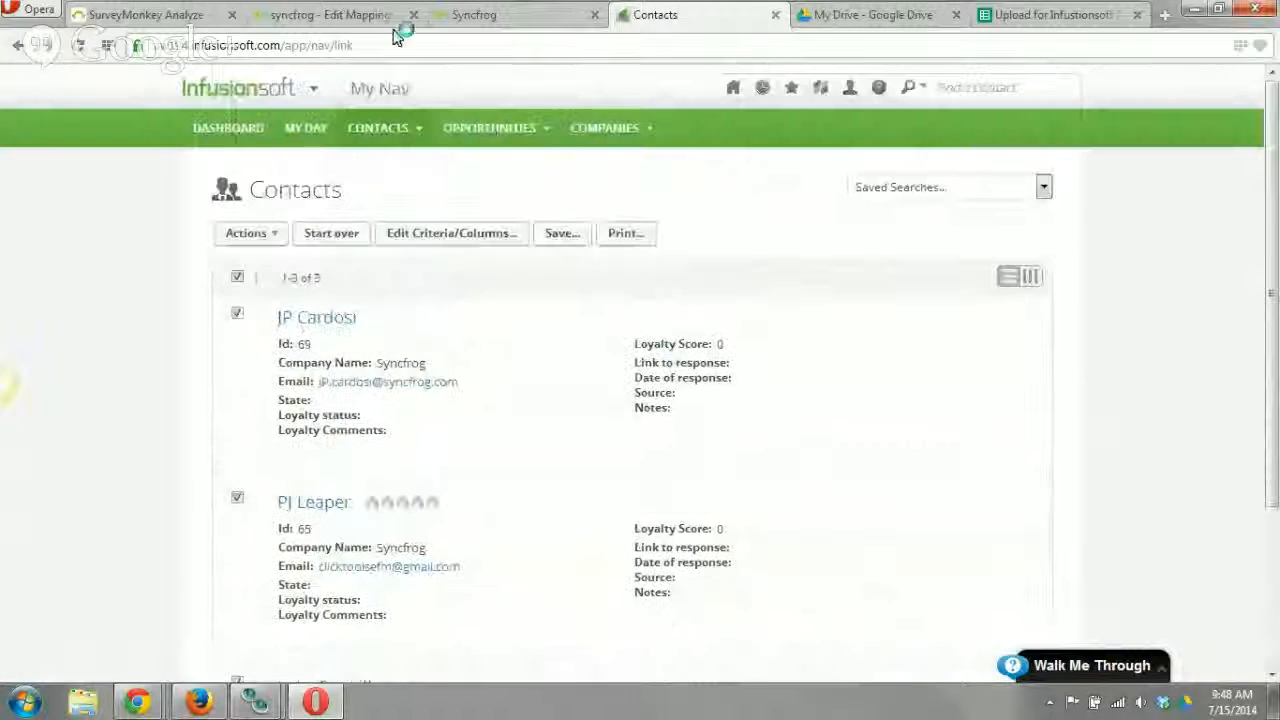
pyautogui.click(352, 16)
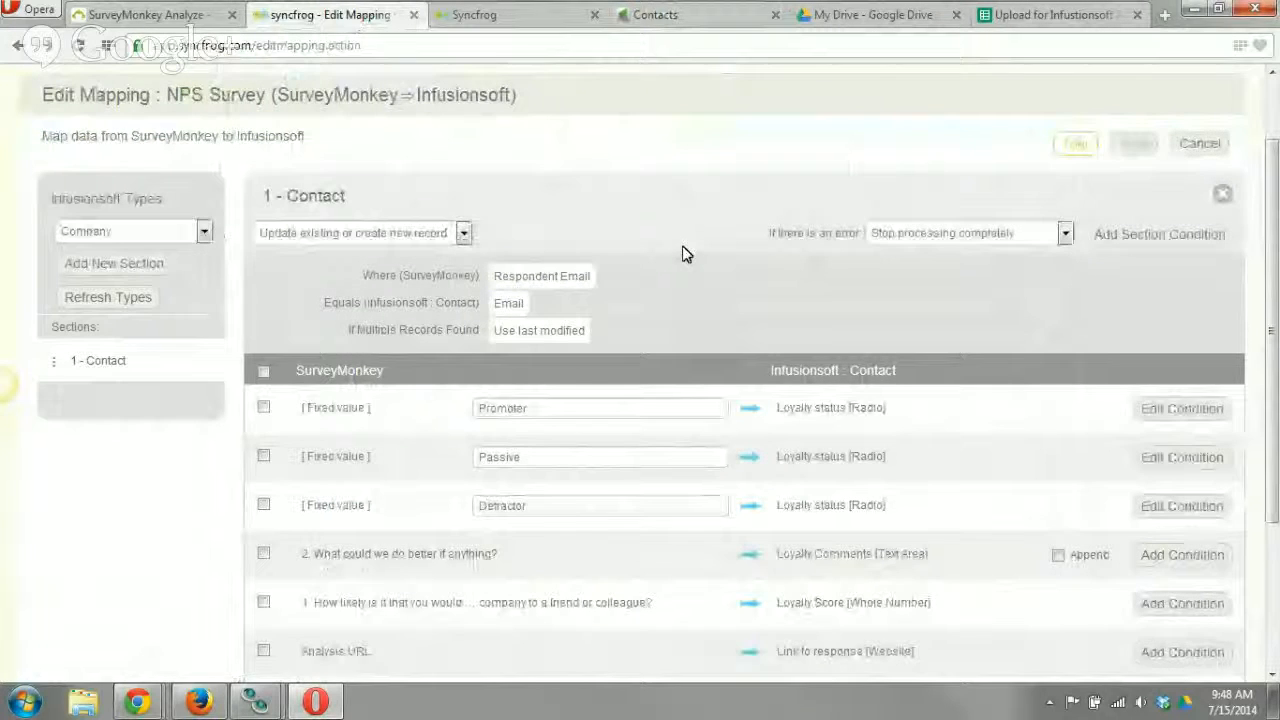
pyautogui.scroll(-1, 682, 250)
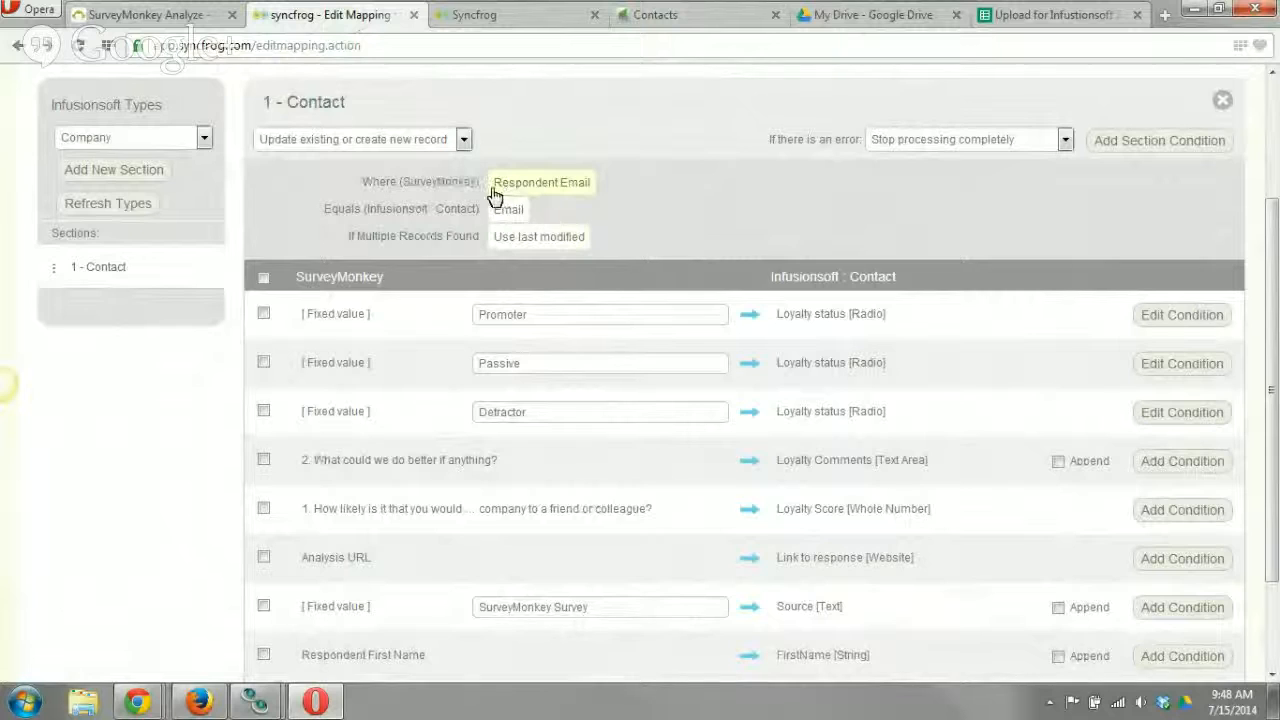
pyautogui.click(165, 14)
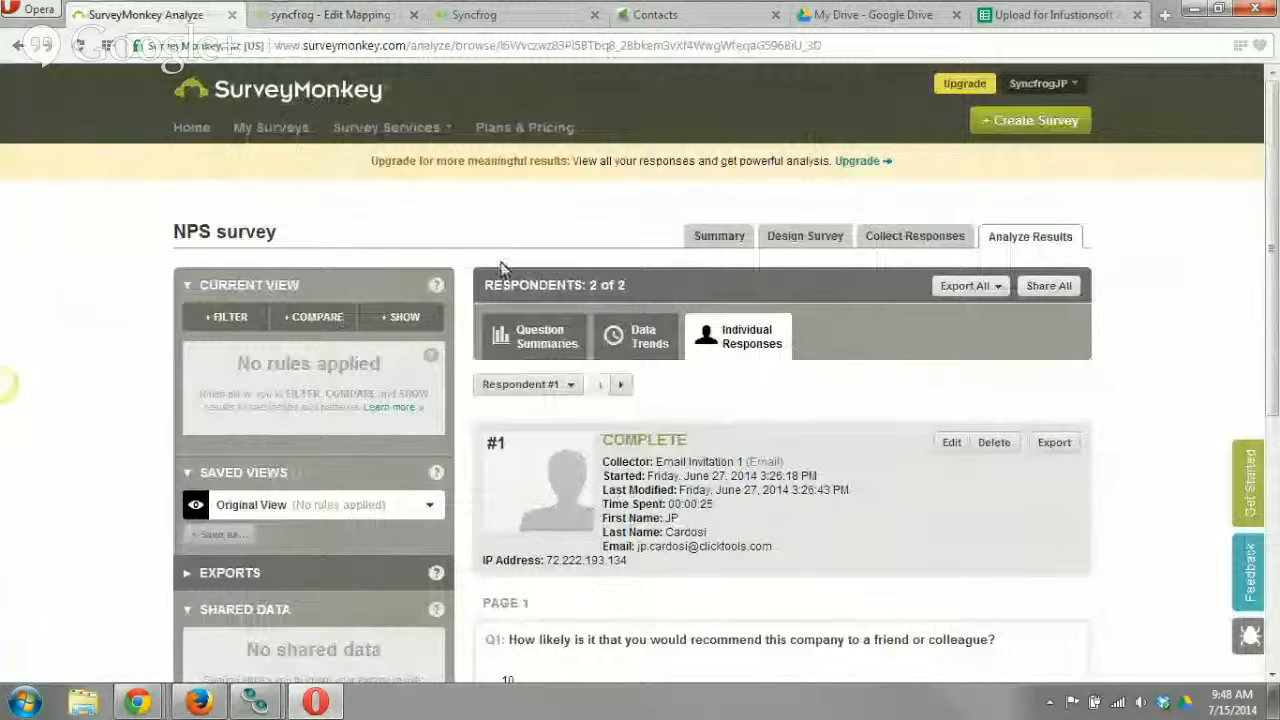
pyautogui.scroll(-1, 754, 478)
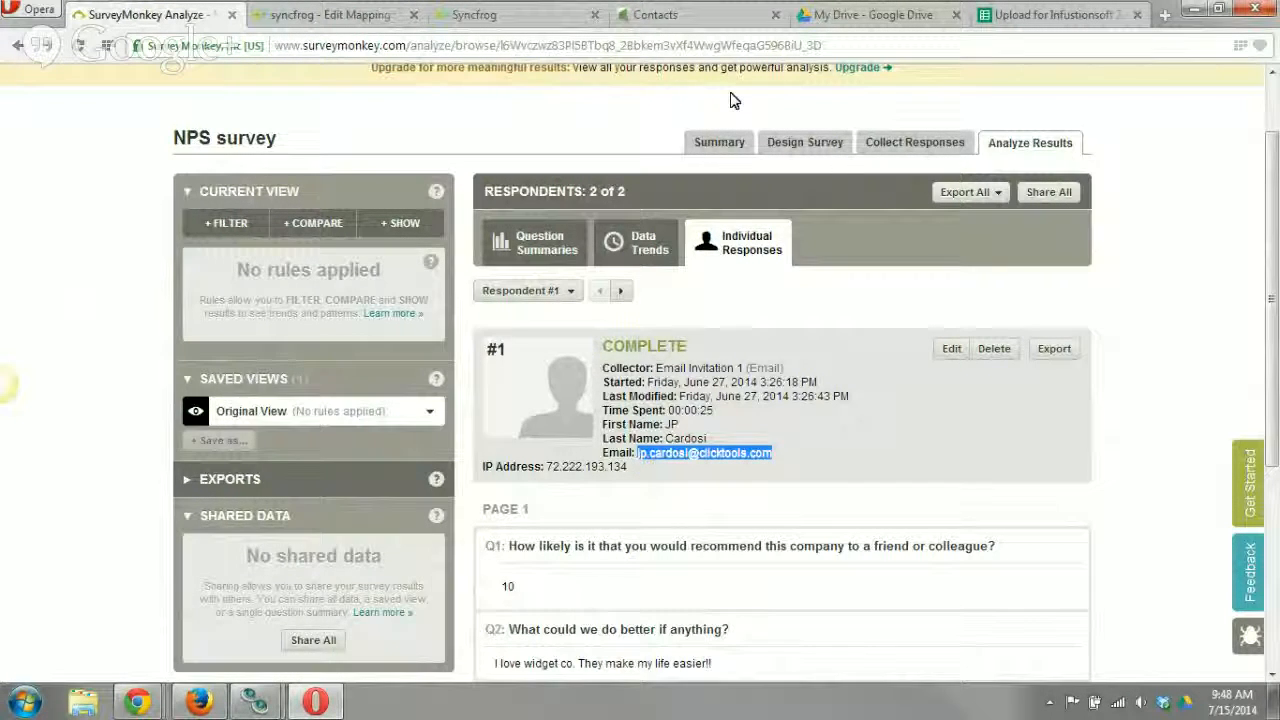
pyautogui.click(656, 14)
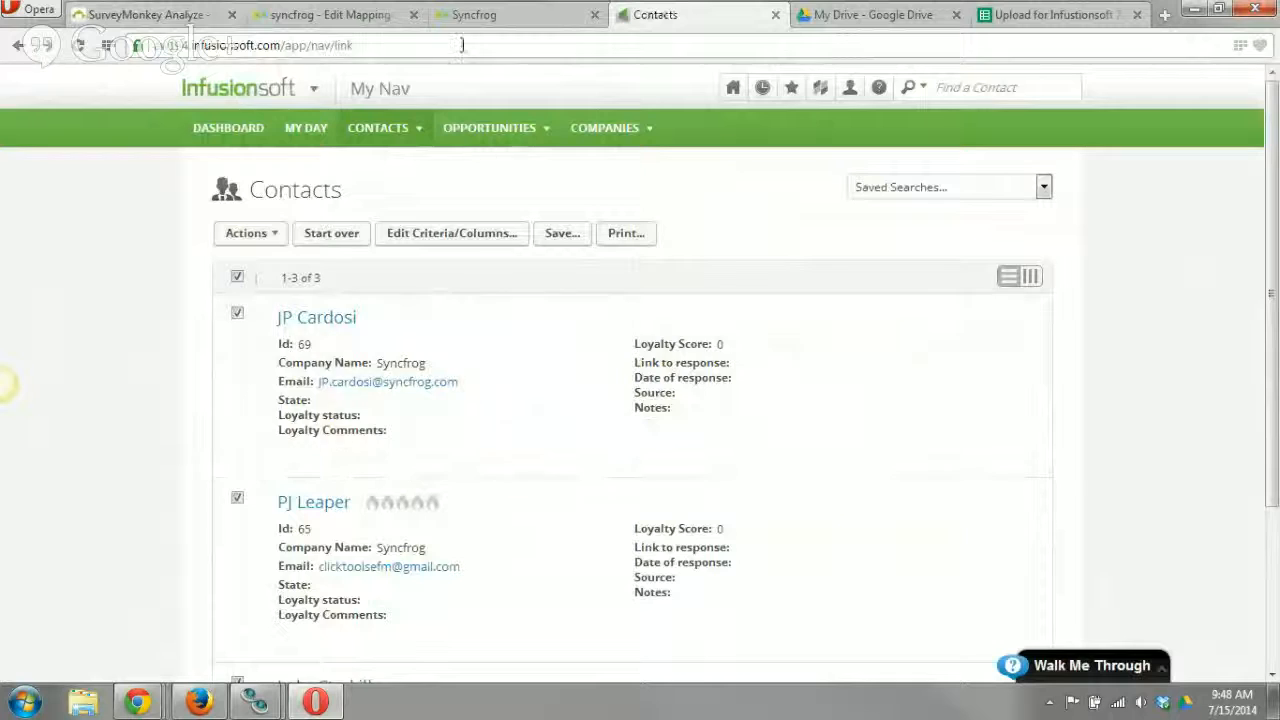
pyautogui.click(471, 18)
pyautogui.click(343, 14)
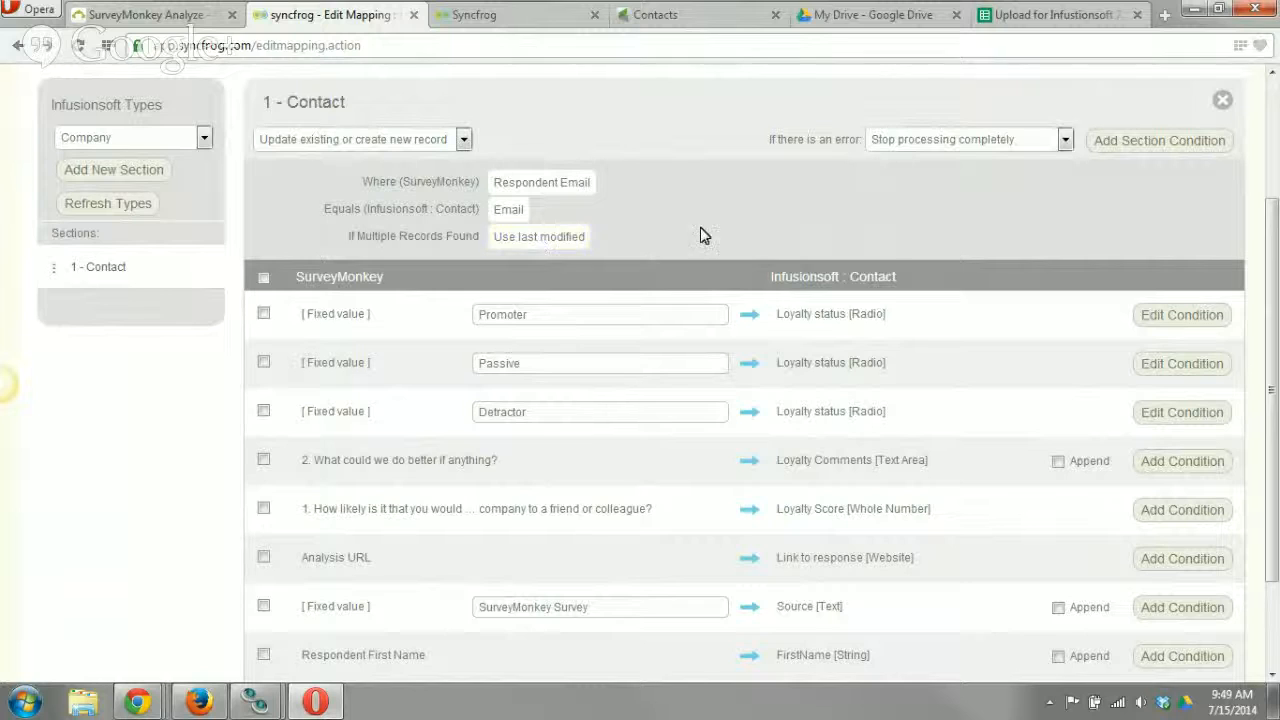
# Add a new field mapping from Respondent Email in SurveyMonkey to the Email [String] contact field in Infusionsoft.
pyautogui.scroll(-2, 731, 392)
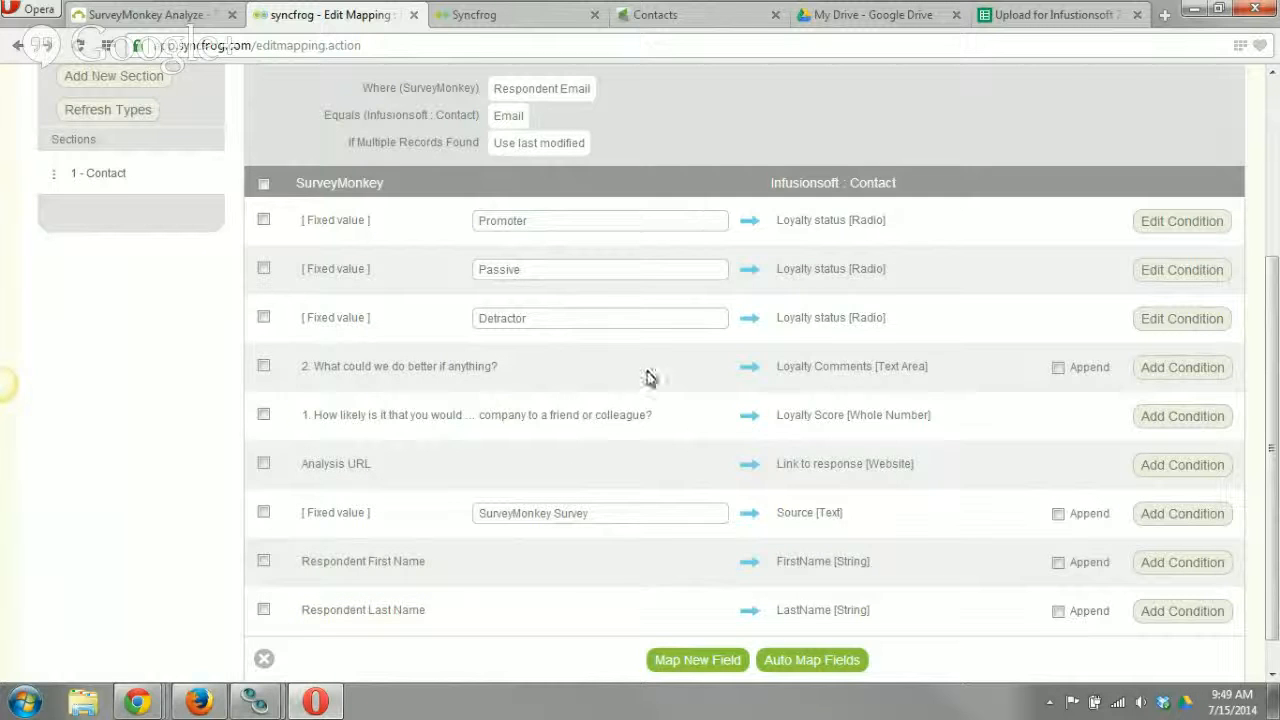
pyautogui.click(716, 660)
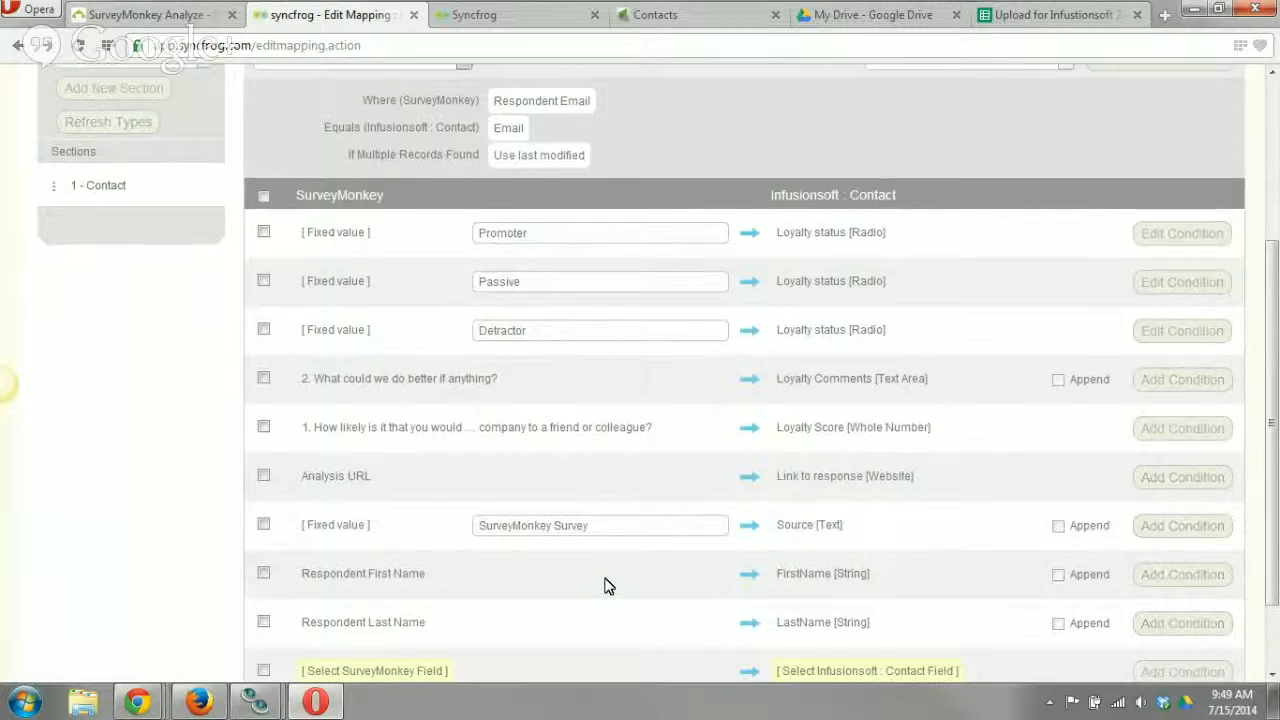
pyautogui.click(406, 578)
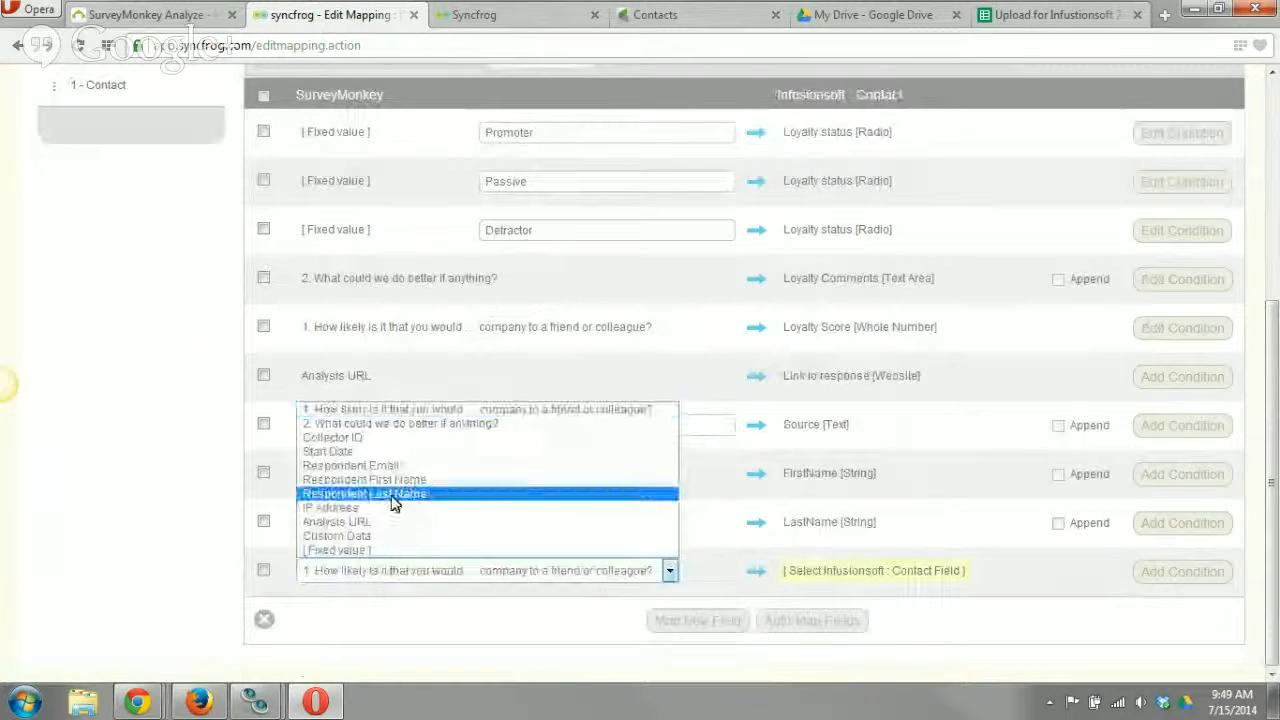
pyautogui.click(395, 470)
pyautogui.click(820, 572)
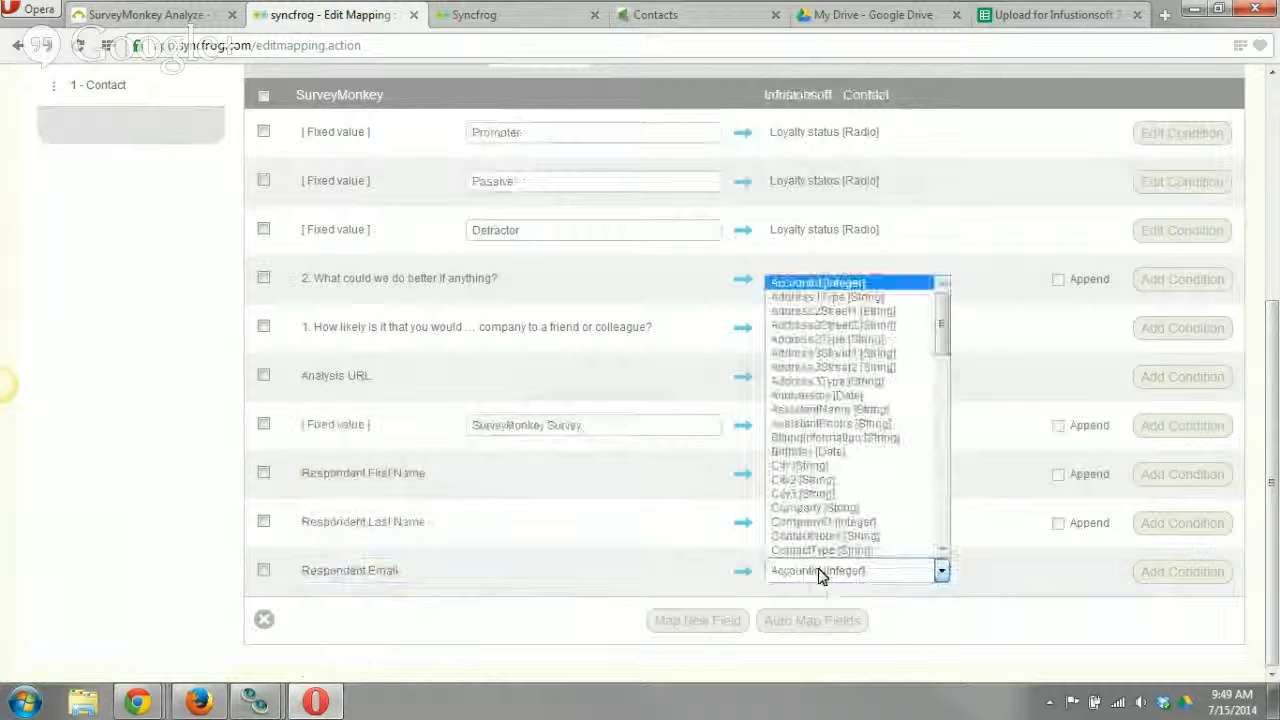
pyautogui.scroll(-3, 833, 497)
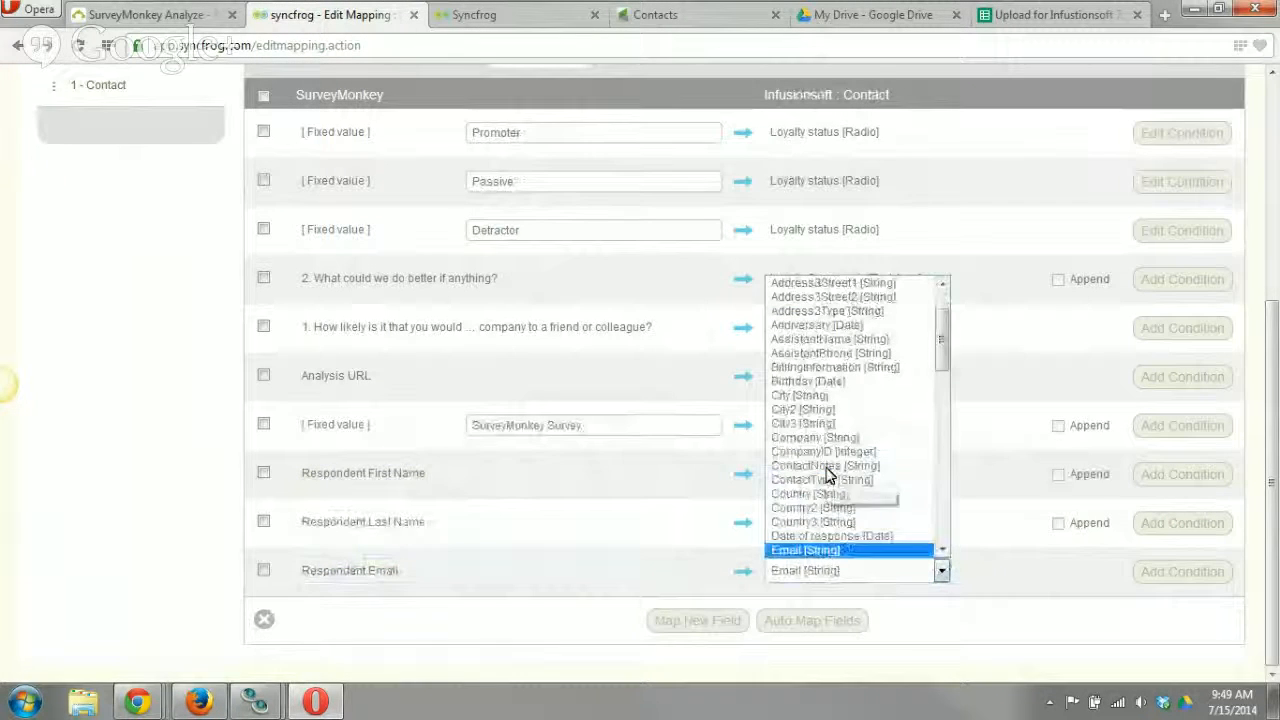
pyautogui.click(812, 550)
pyautogui.click(627, 555)
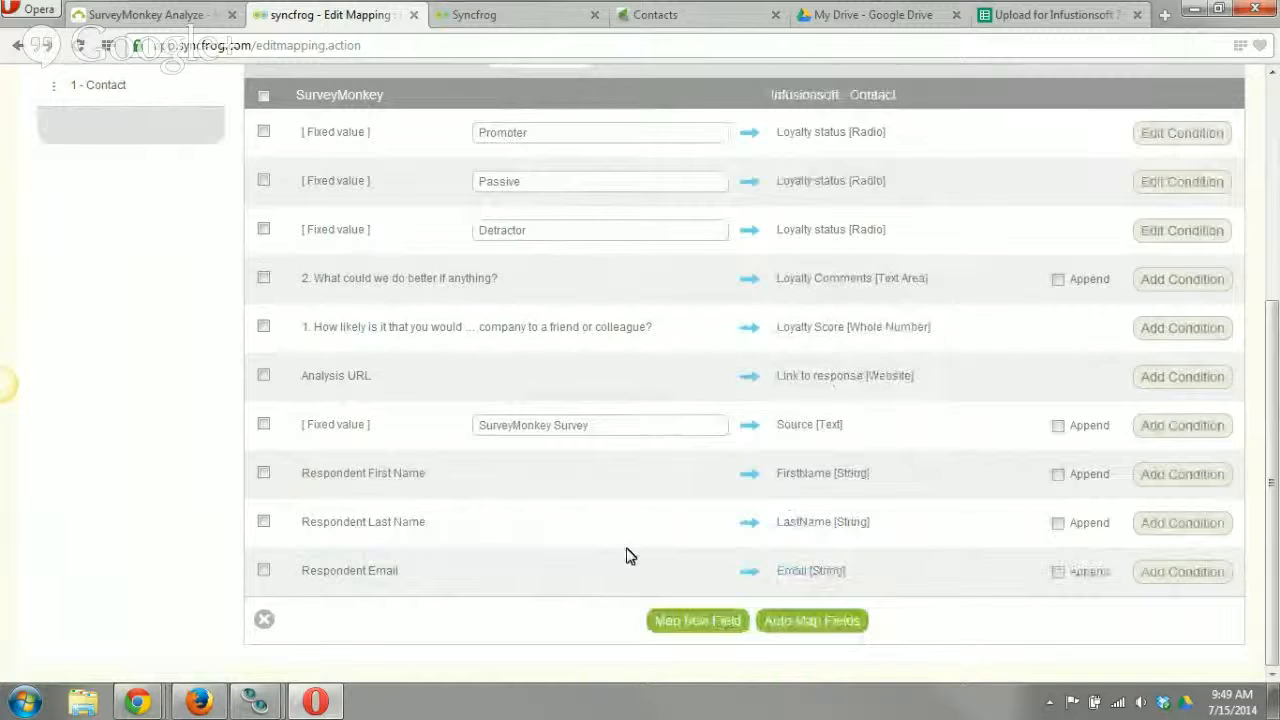
# Review the fixed loyalty status mappings, switch to Infusionsoft and view the first contact's loyalty status options without changing them.
pyautogui.scroll(1, 624, 557)
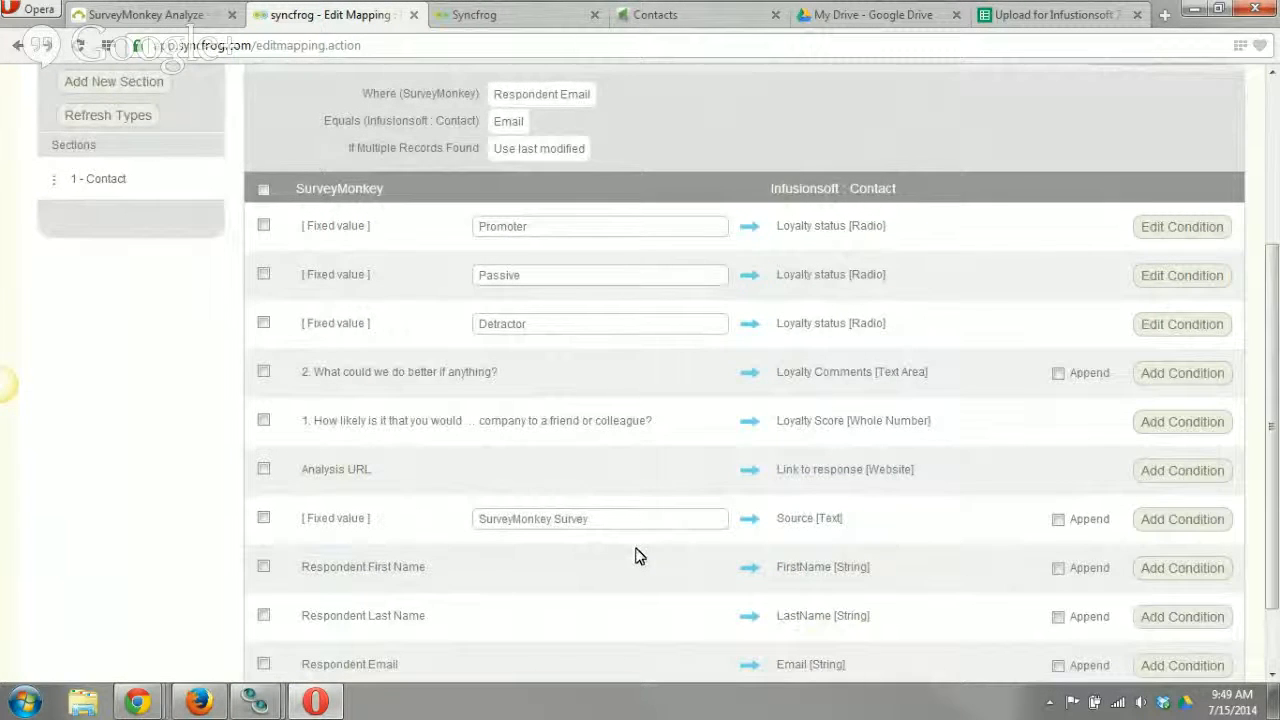
pyautogui.scroll(1, 645, 550)
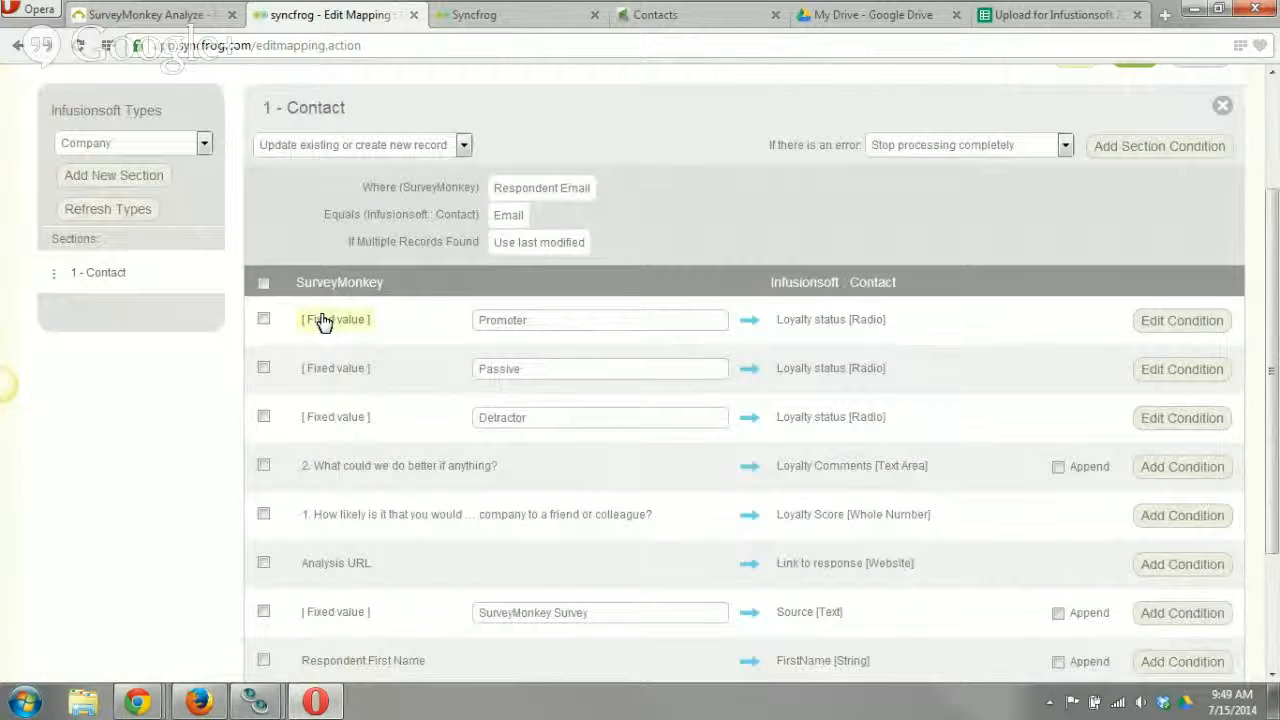
pyautogui.moveTo(1166, 326)
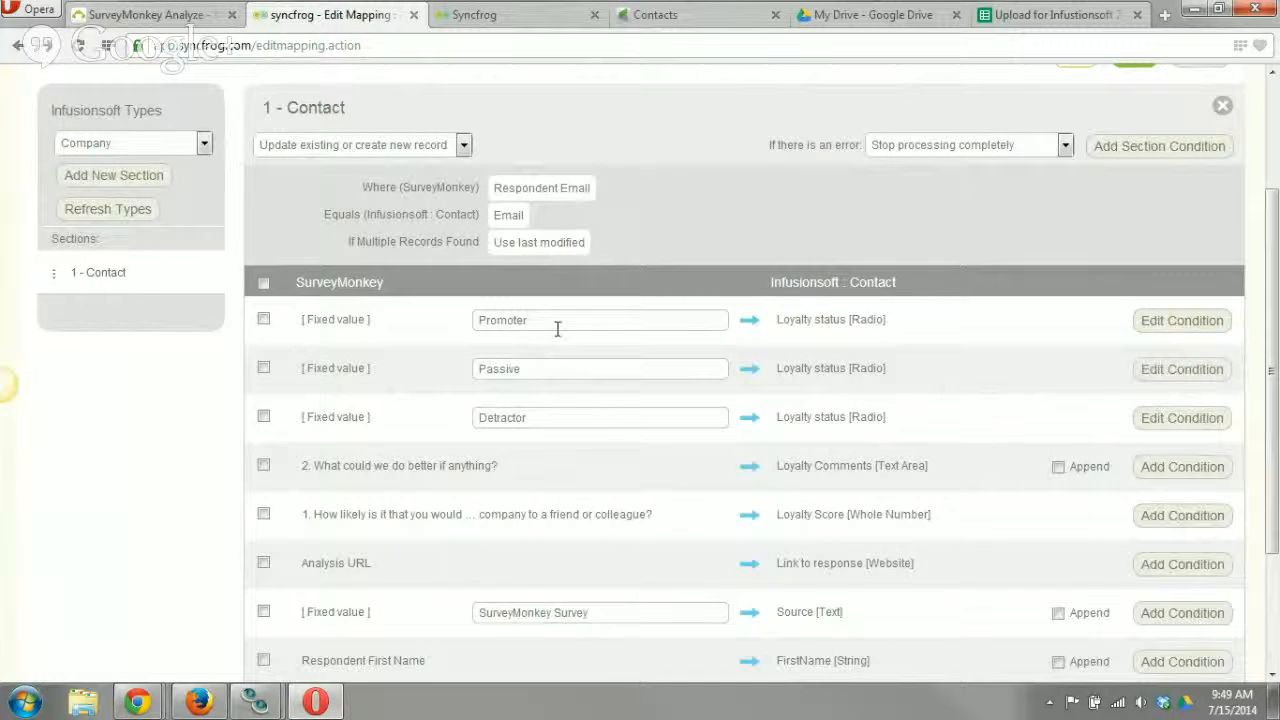
pyautogui.click(655, 14)
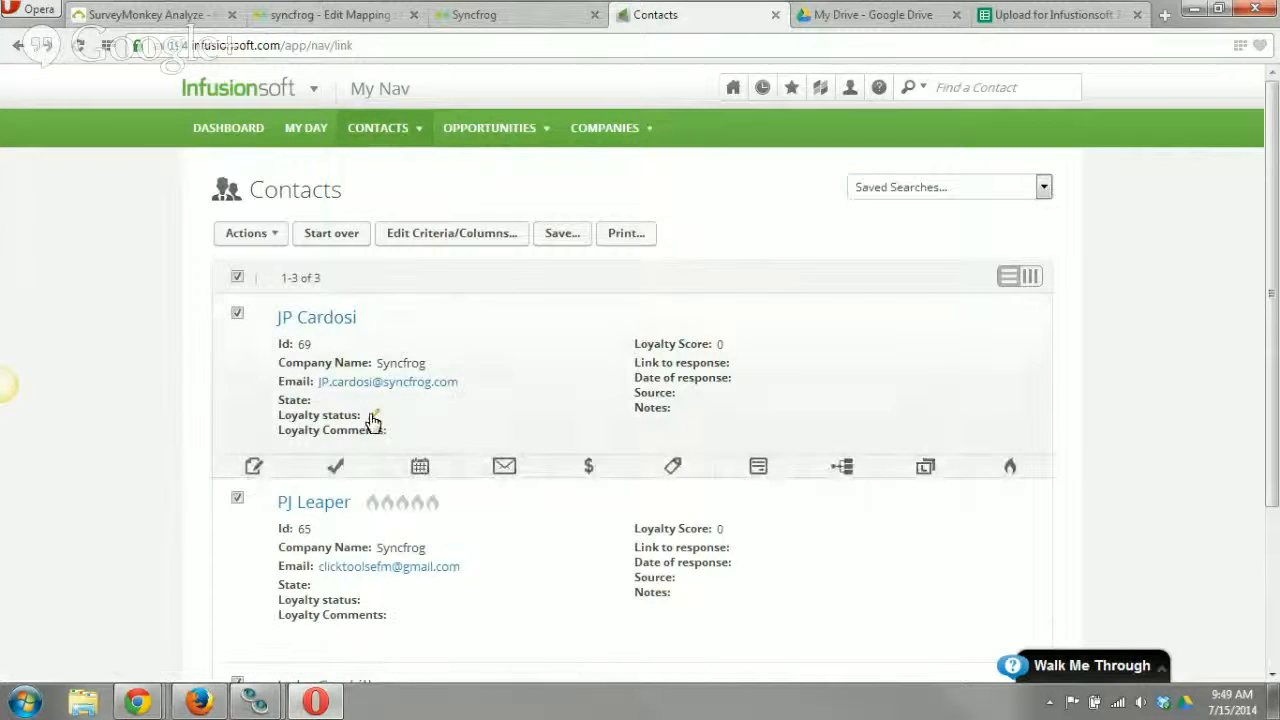
pyautogui.click(372, 418)
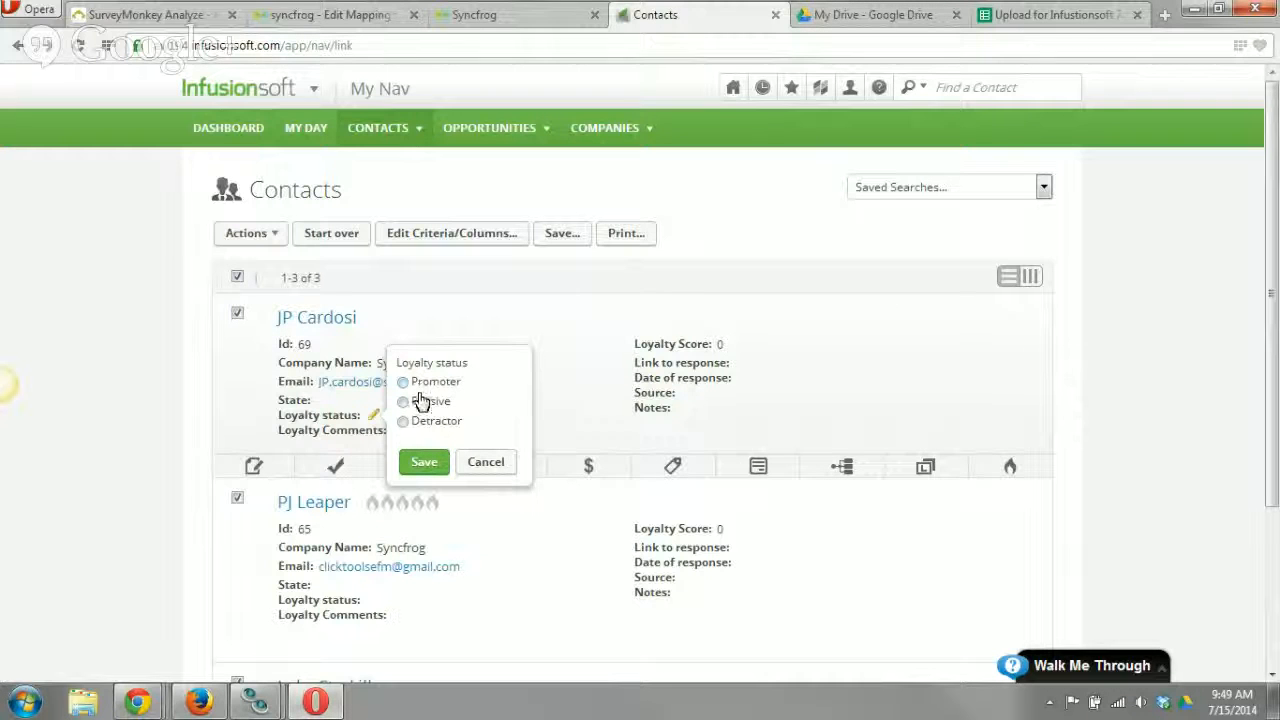
pyautogui.click(479, 465)
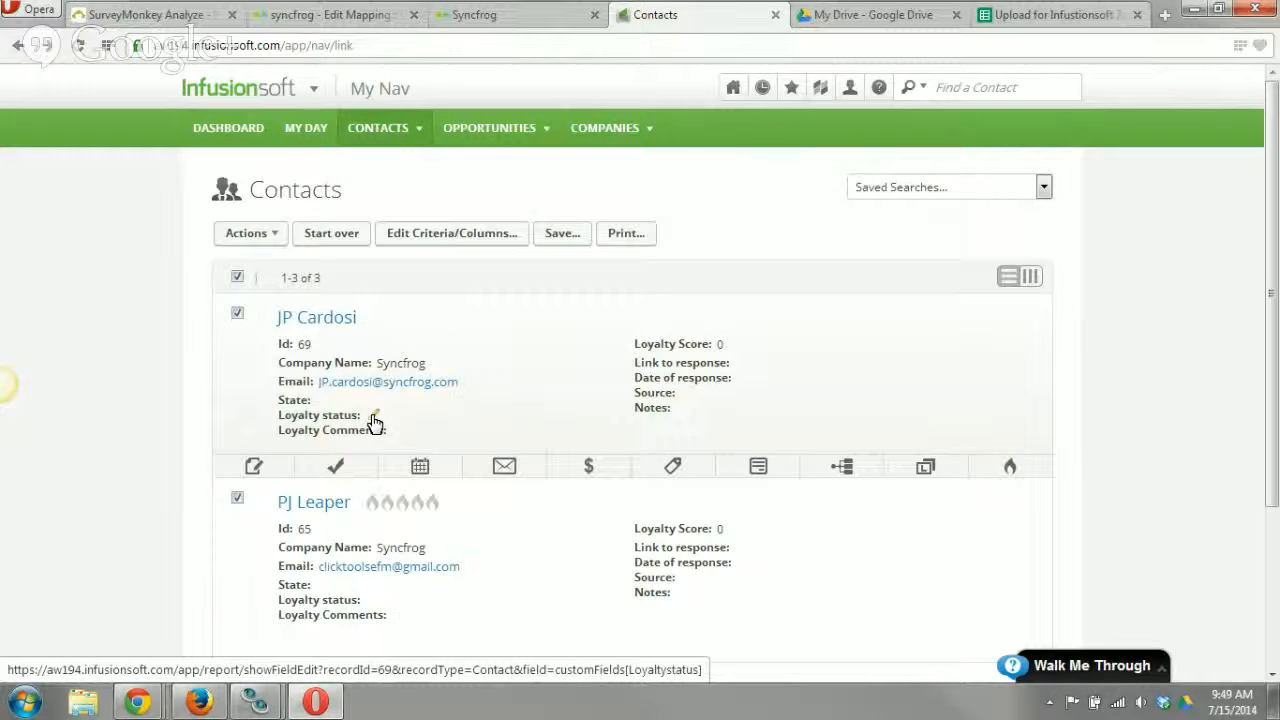
# Return to the Syncfrog mapping and examine the condition on the Promoter loyalty status, leaving it unchanged.
pyautogui.click(320, 14)
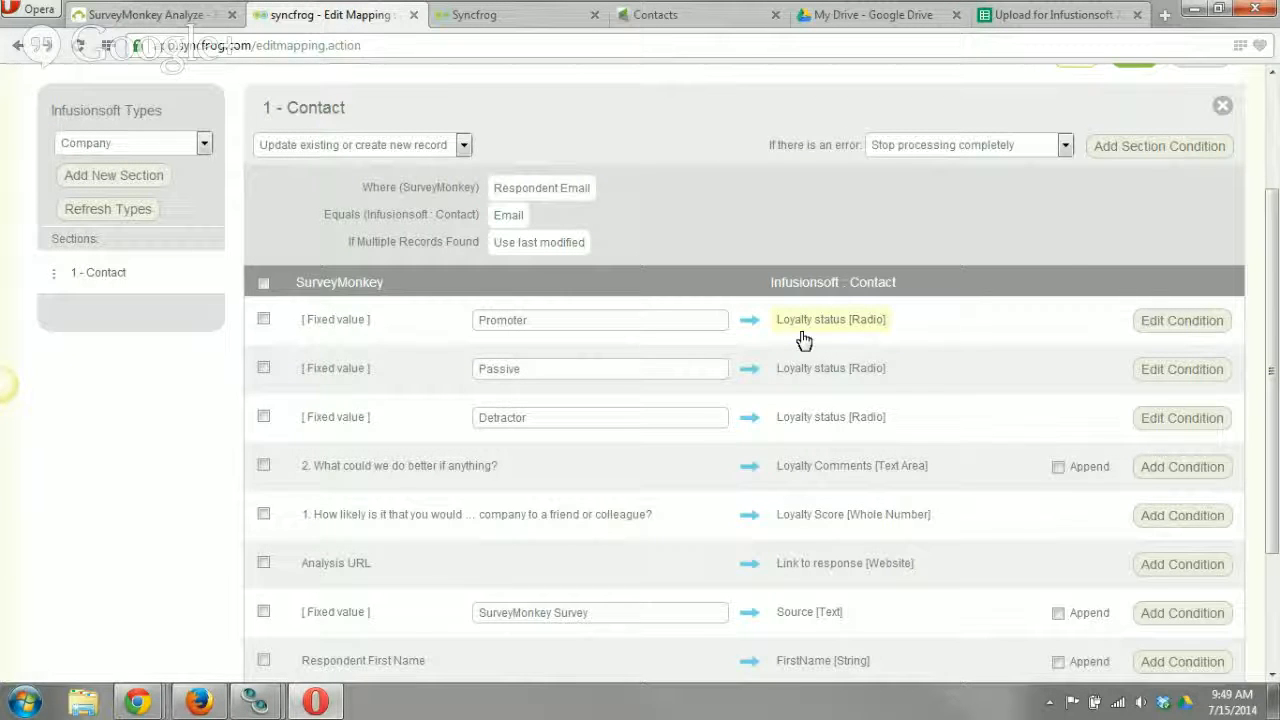
pyautogui.click(1169, 332)
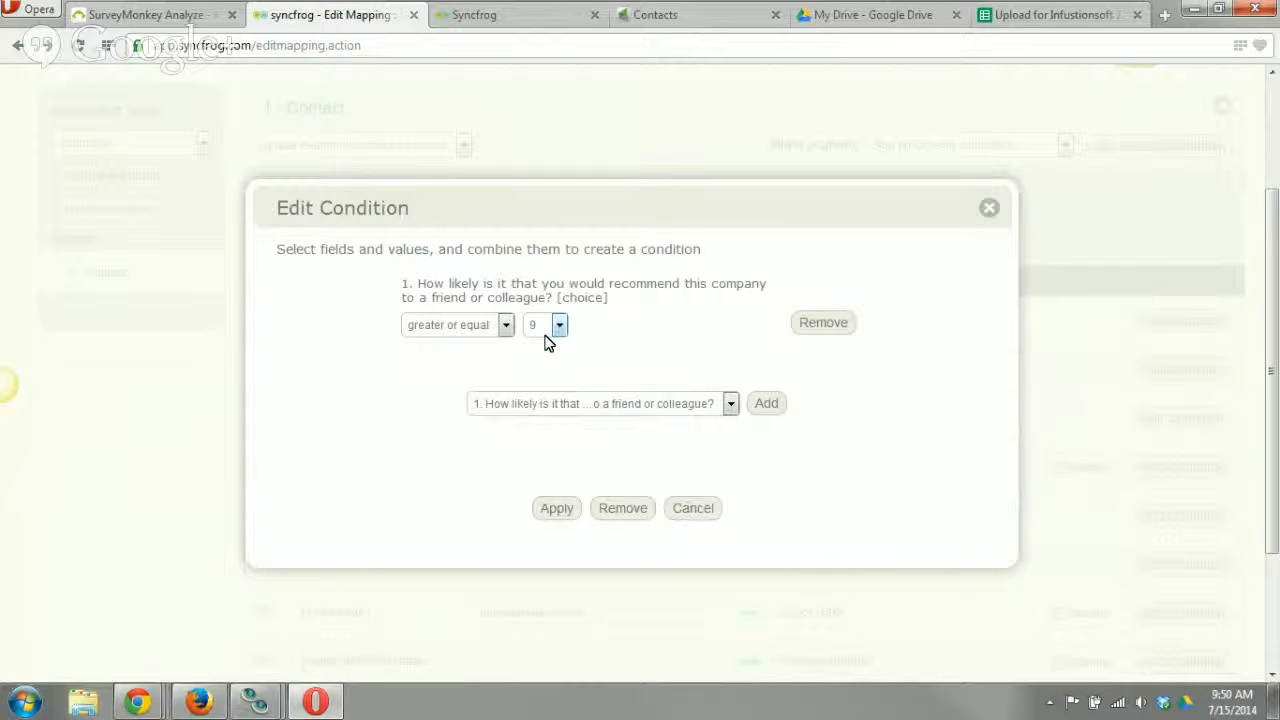
pyautogui.click(699, 512)
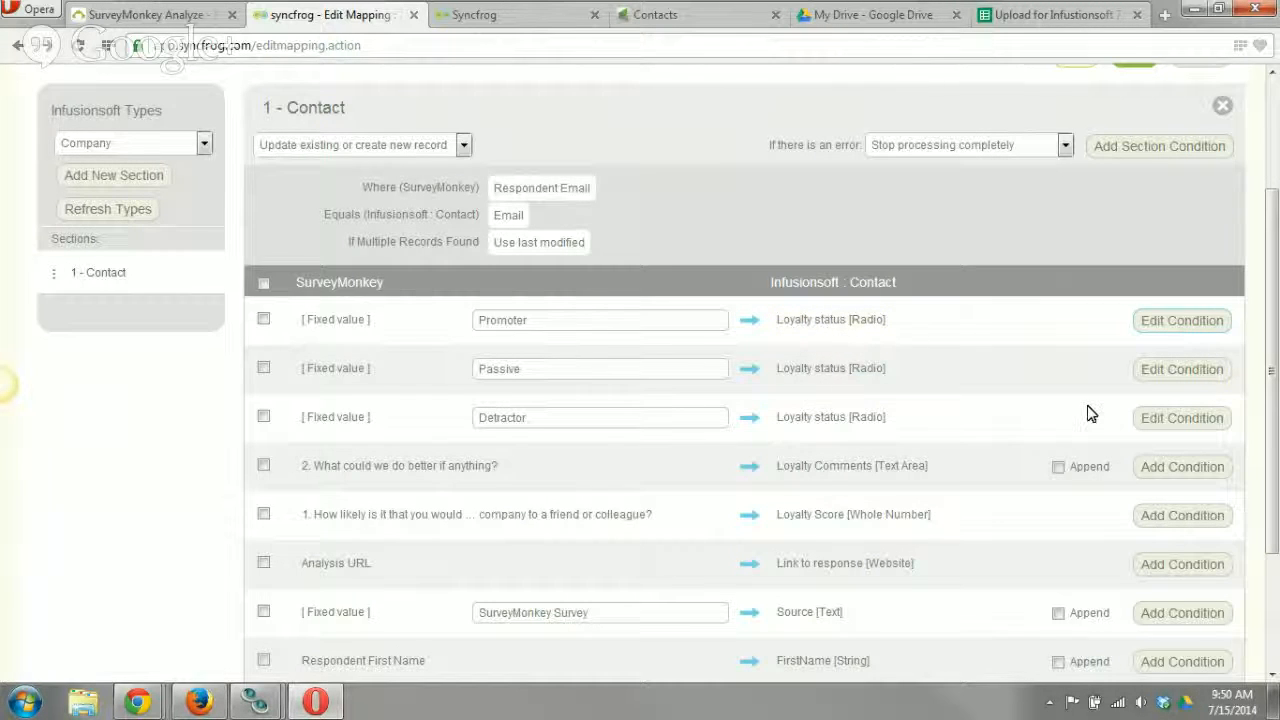
# Examine both rules and the logic setting in the Passive loyalty status condition, leaving them unchanged.
pyautogui.click(1182, 370)
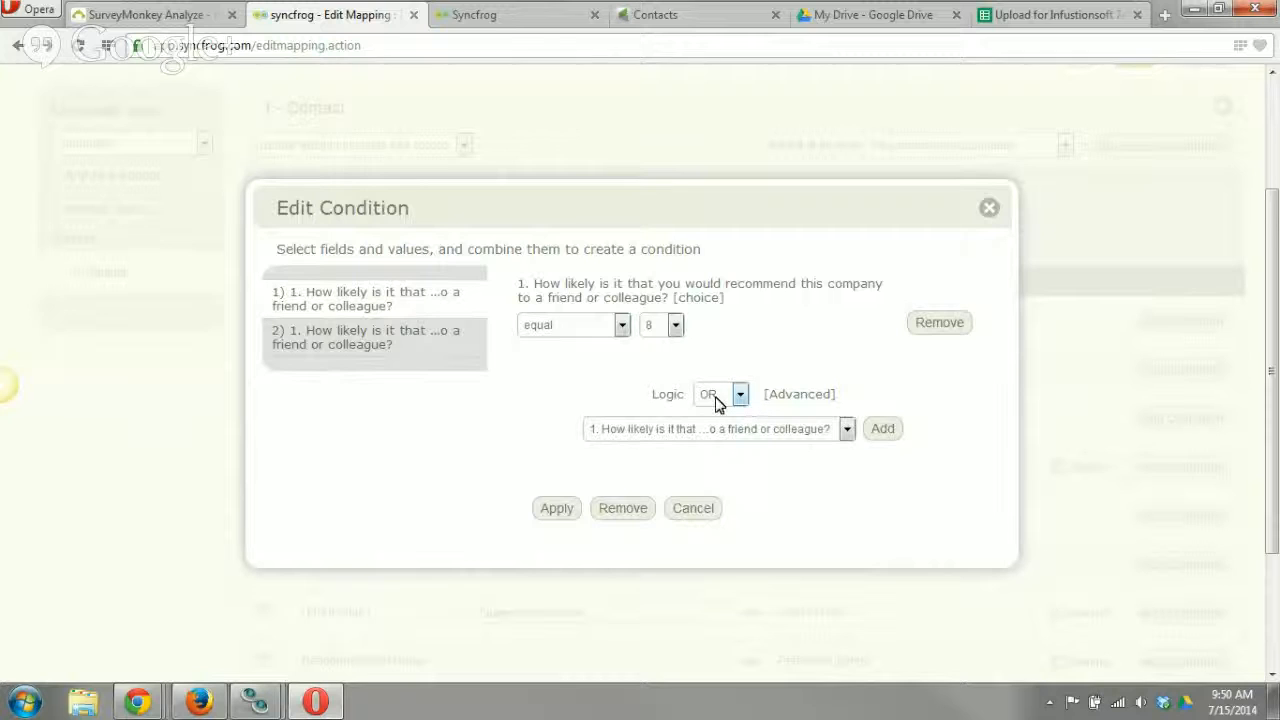
pyautogui.click(355, 340)
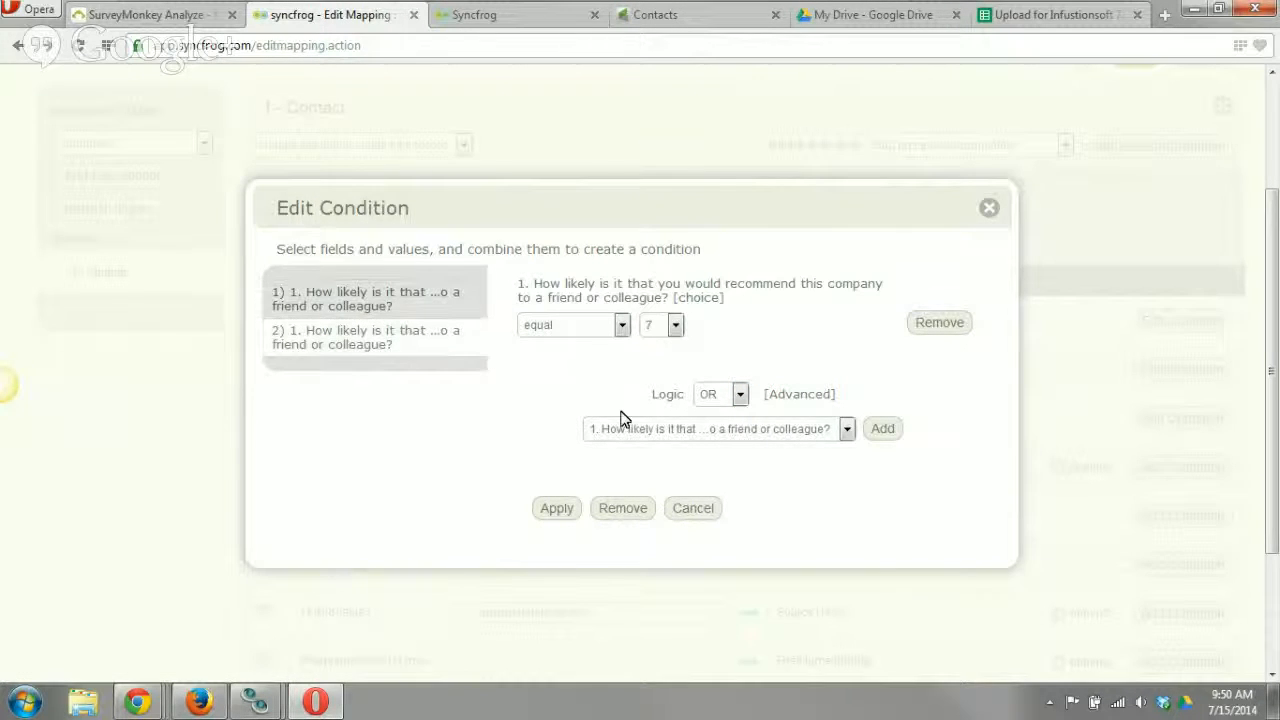
pyautogui.click(703, 399)
pyautogui.click(703, 399)
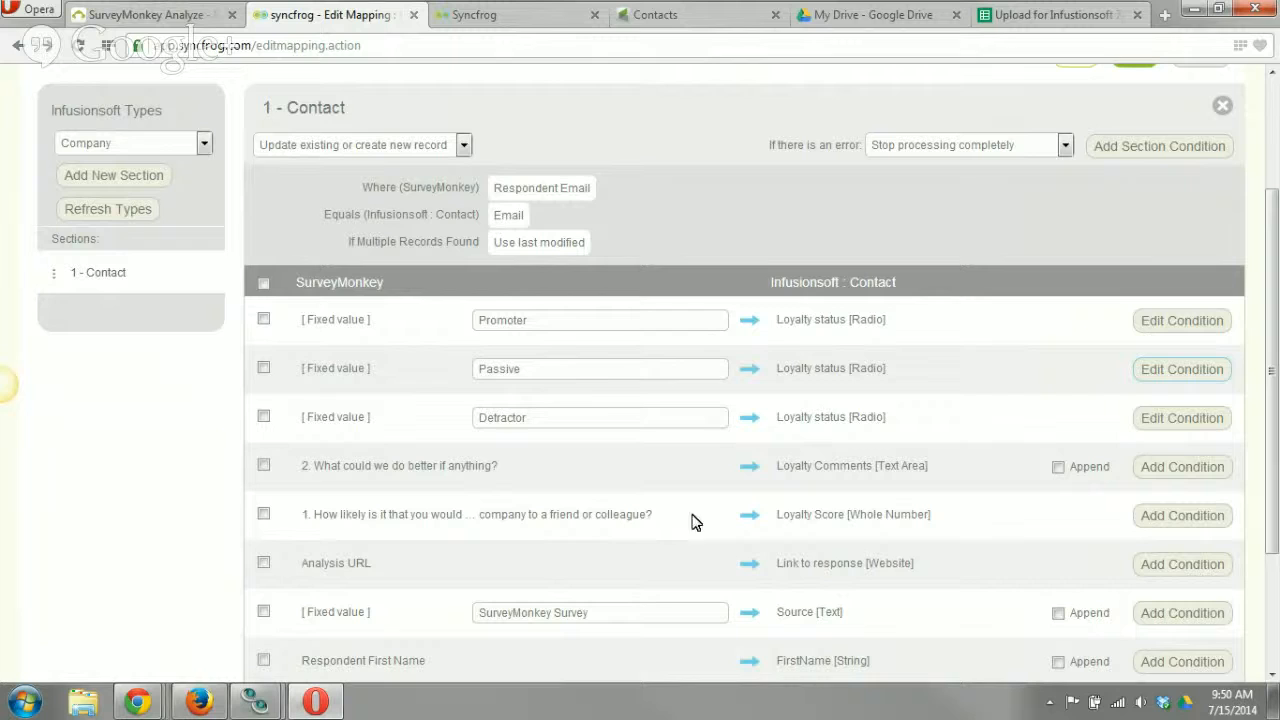
pyautogui.click(692, 510)
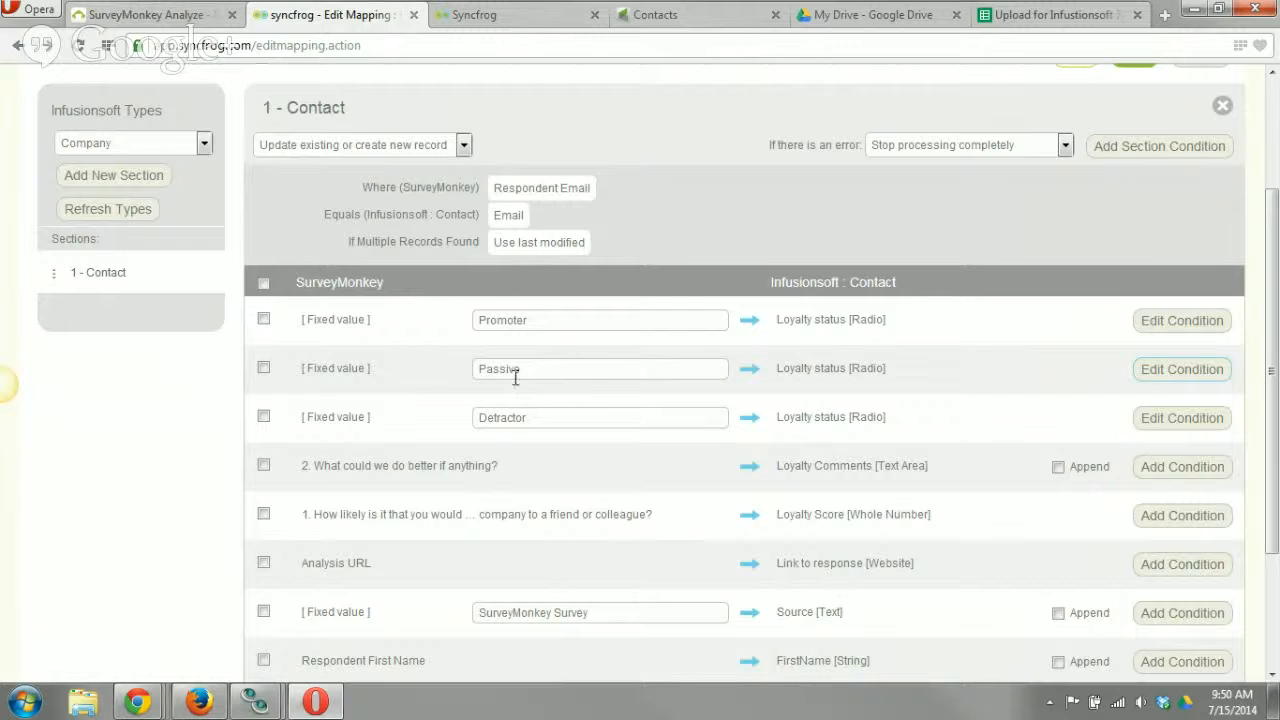
pyautogui.doubleClick(472, 368)
pyautogui.click(588, 393)
# Examine the Detractor loyalty status condition without changing it and review the remaining field mappings through Respondent Email.
pyautogui.moveTo(1175, 425)
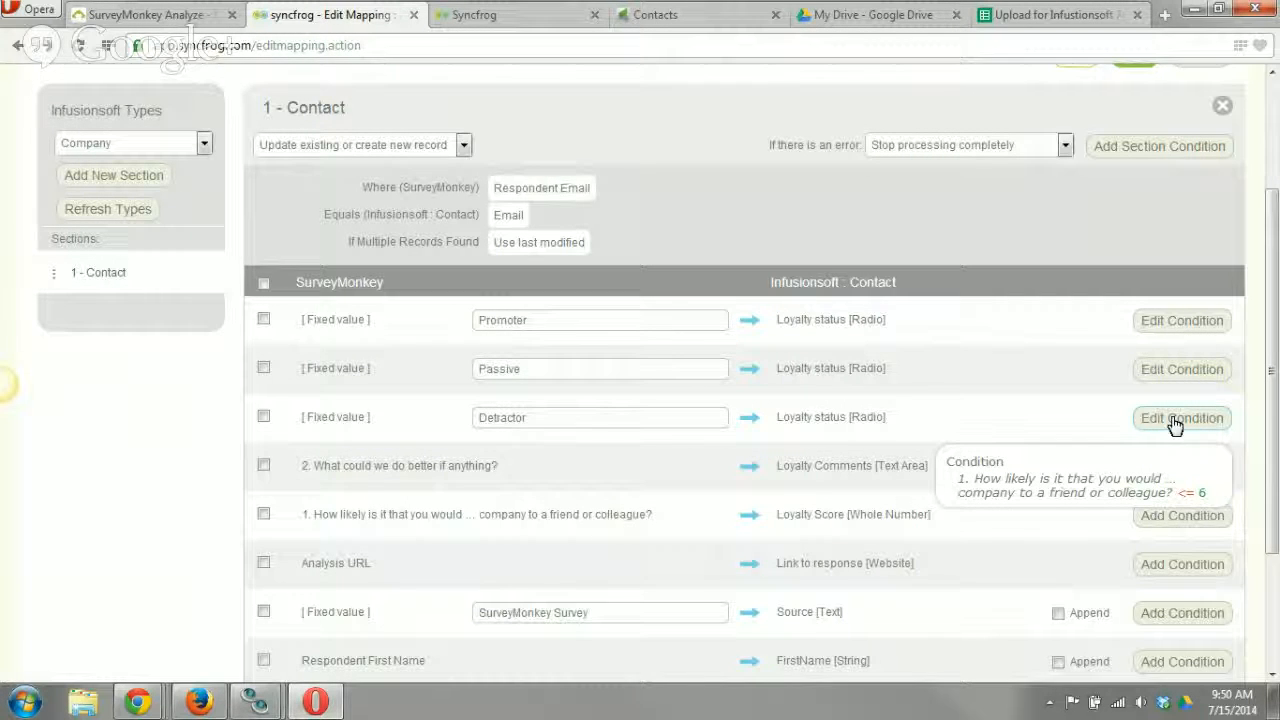
pyautogui.click(1175, 425)
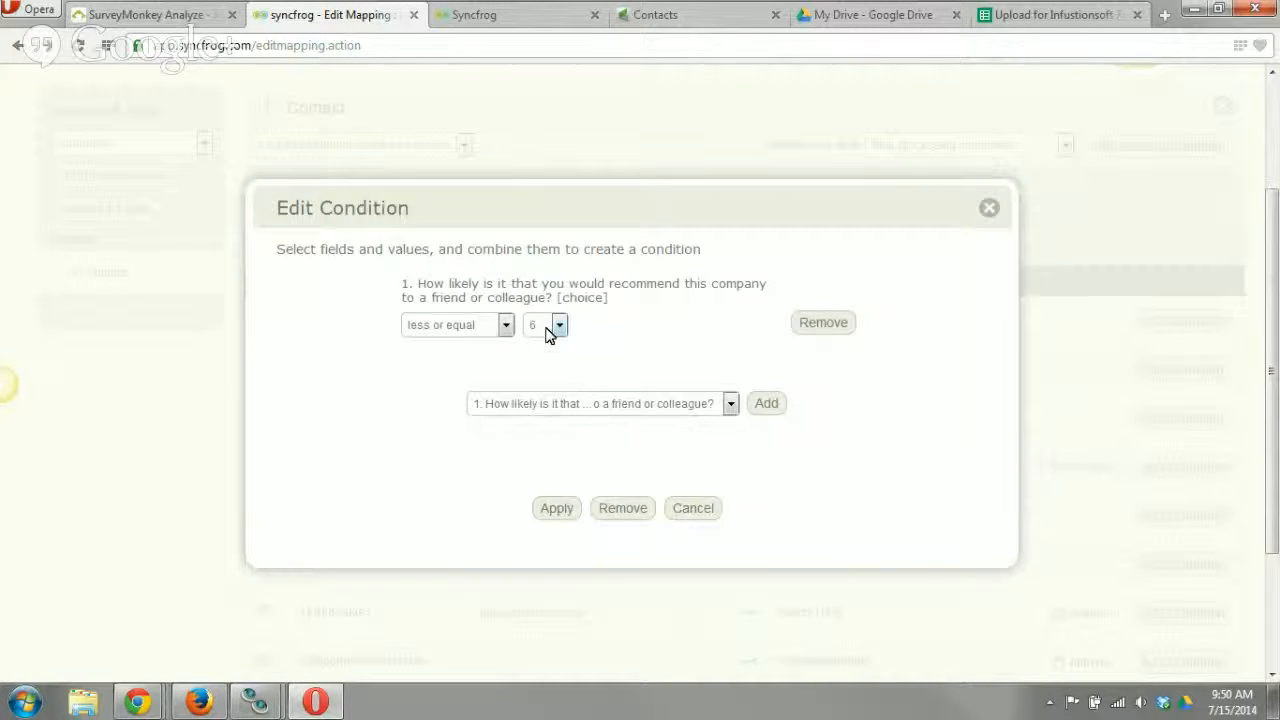
pyautogui.click(691, 509)
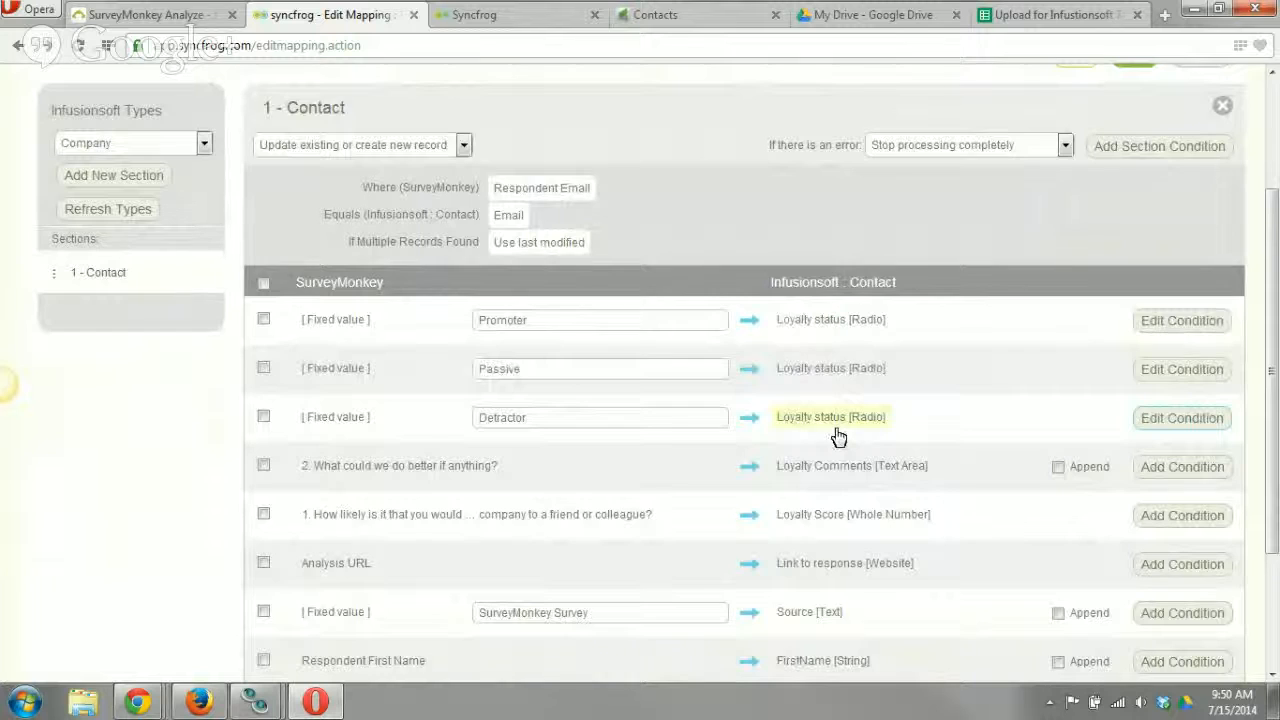
pyautogui.scroll(-2, 837, 434)
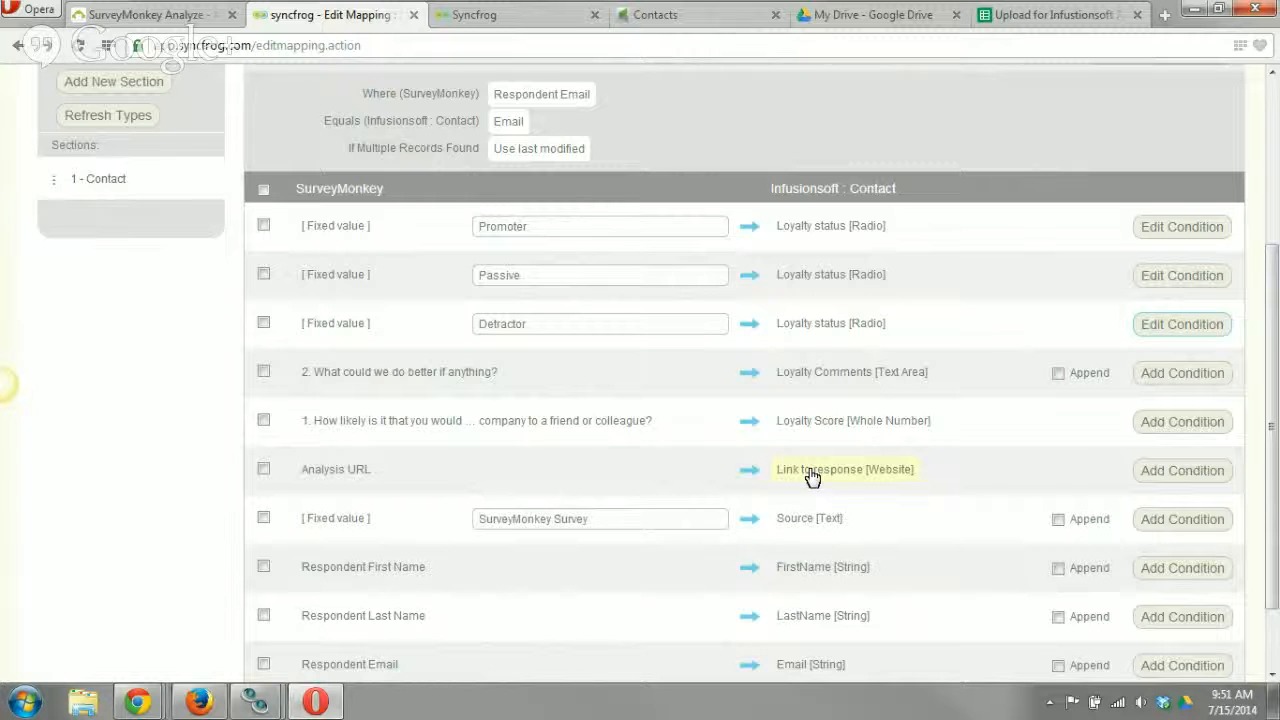
pyautogui.scroll(-2, 812, 476)
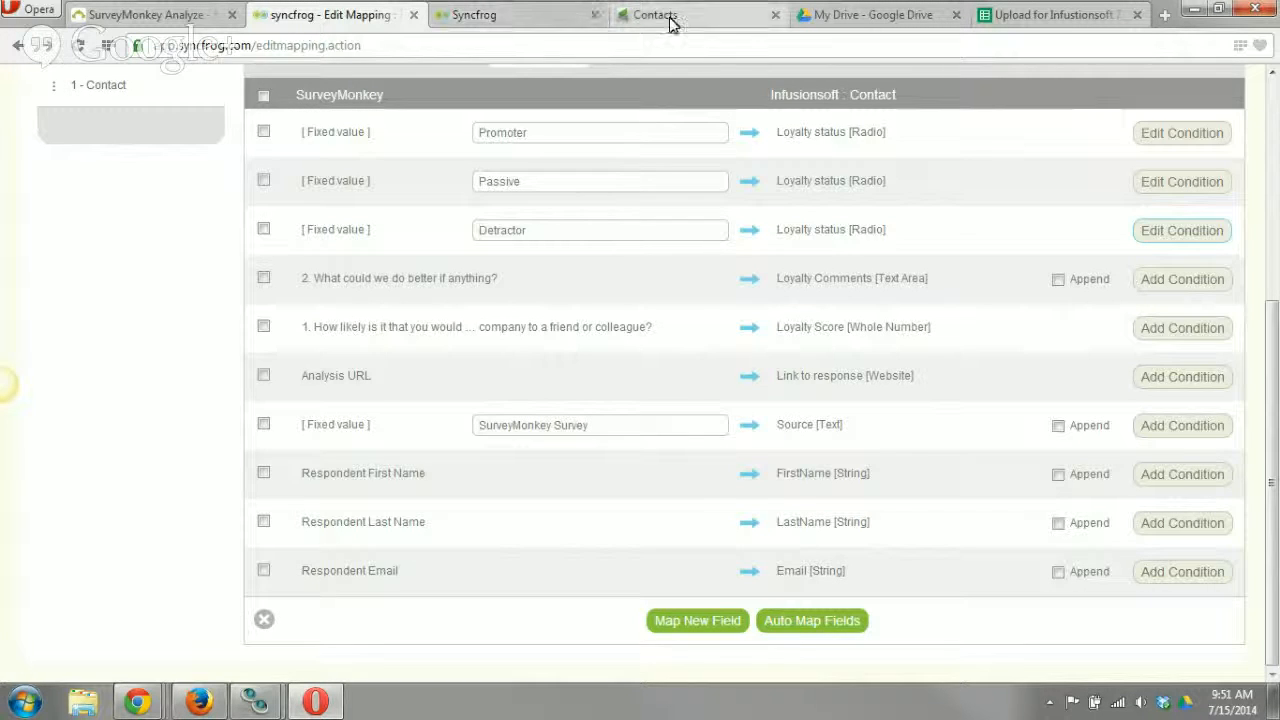
# Check the Infusionsoft contacts list, return to the NPS Survey mapping in Syncfrog and save its changes.
pyautogui.click(625, 14)
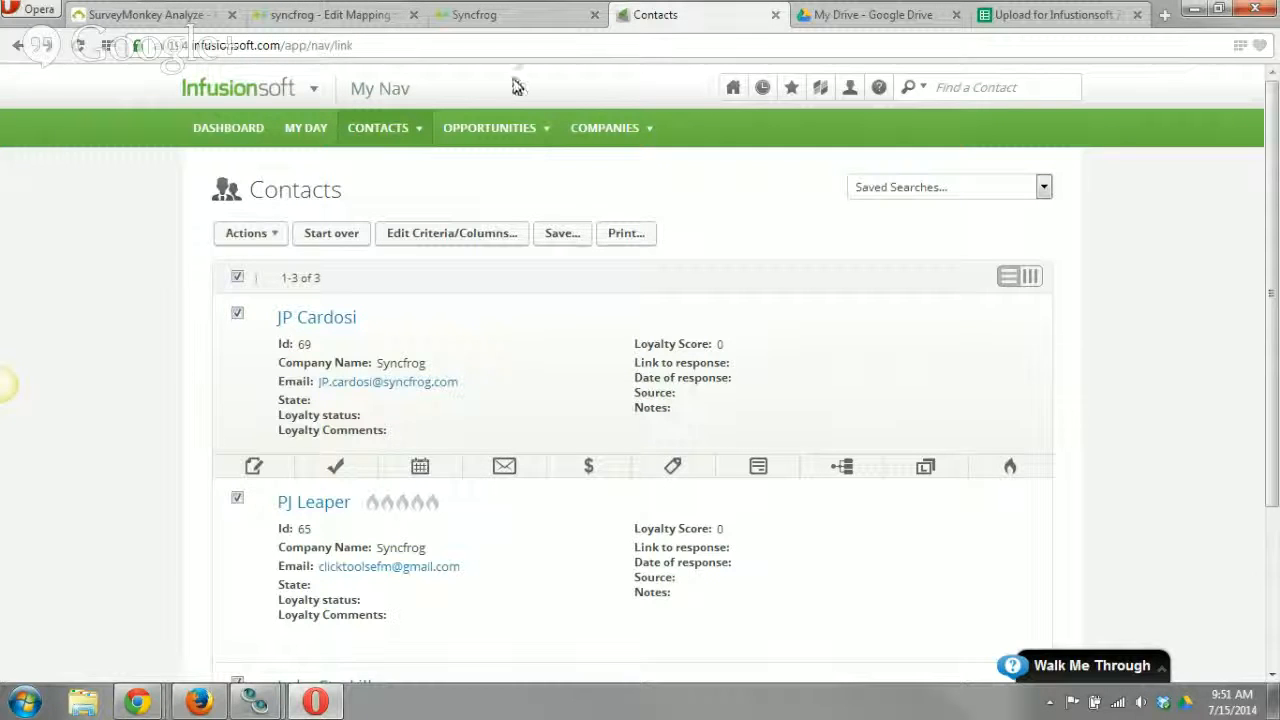
pyautogui.click(478, 15)
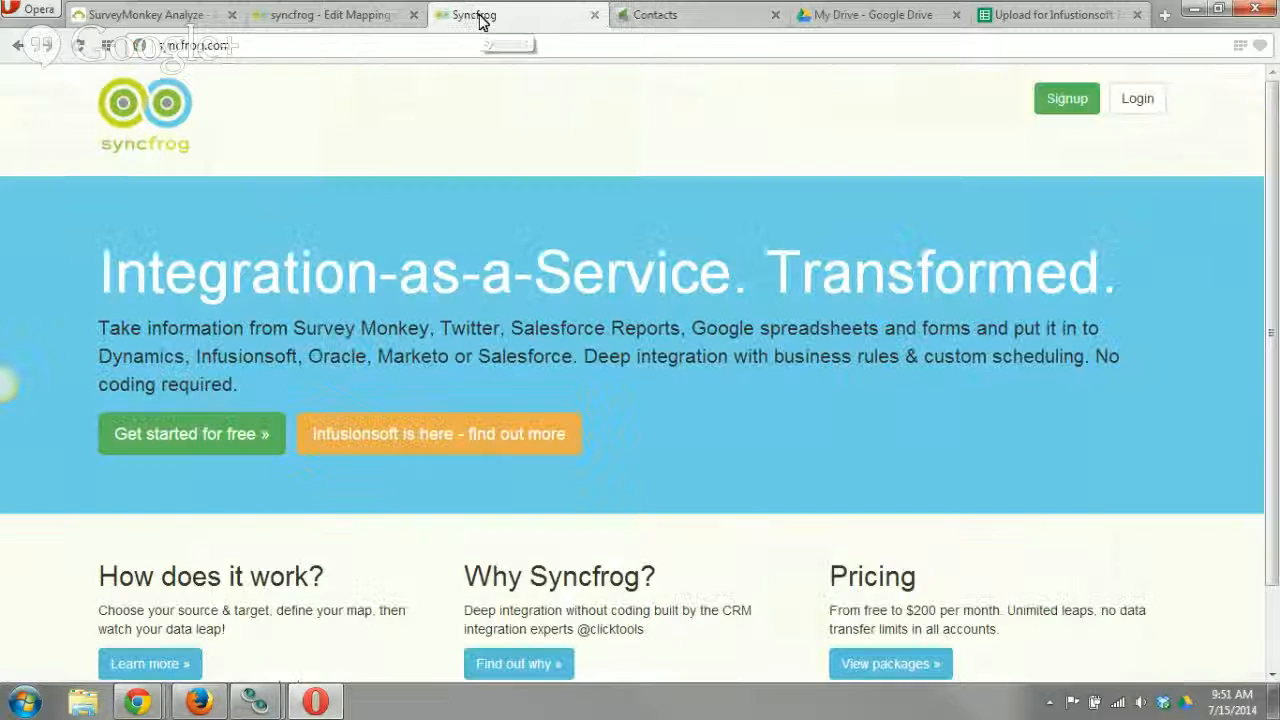
pyautogui.click(355, 15)
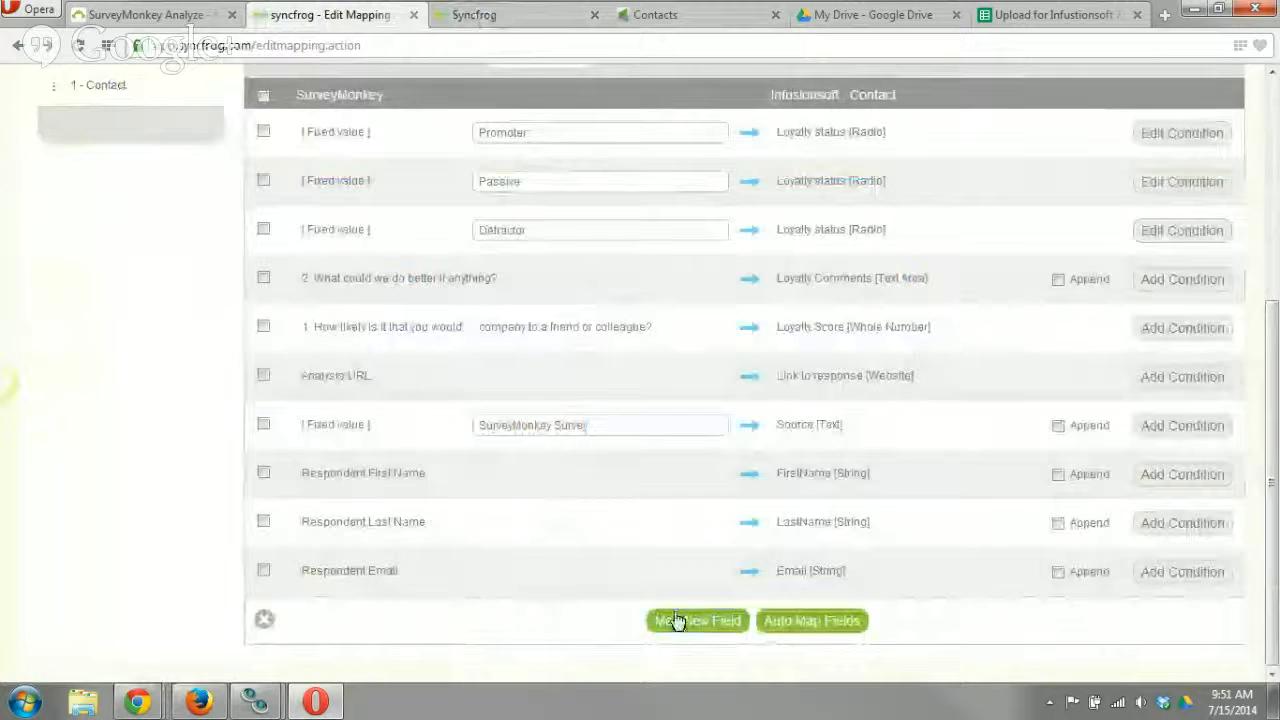
pyautogui.scroll(3, 855, 605)
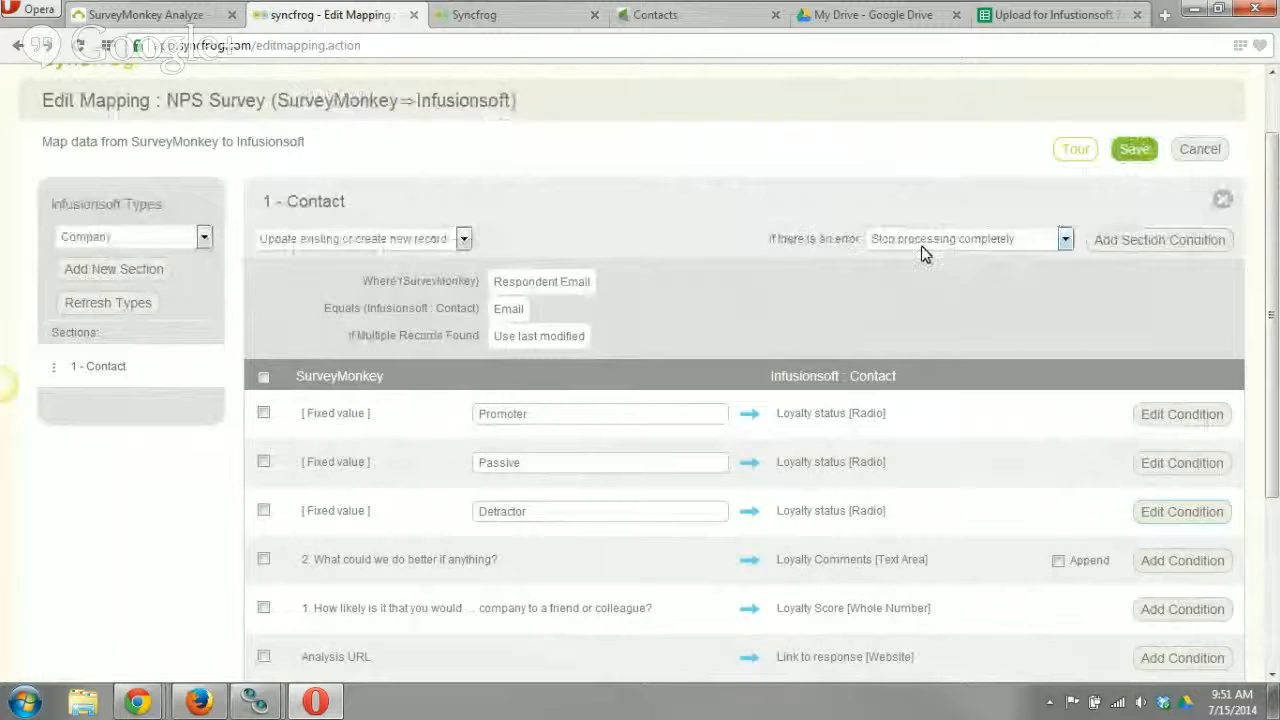
pyautogui.click(1124, 156)
pyautogui.click(594, 417)
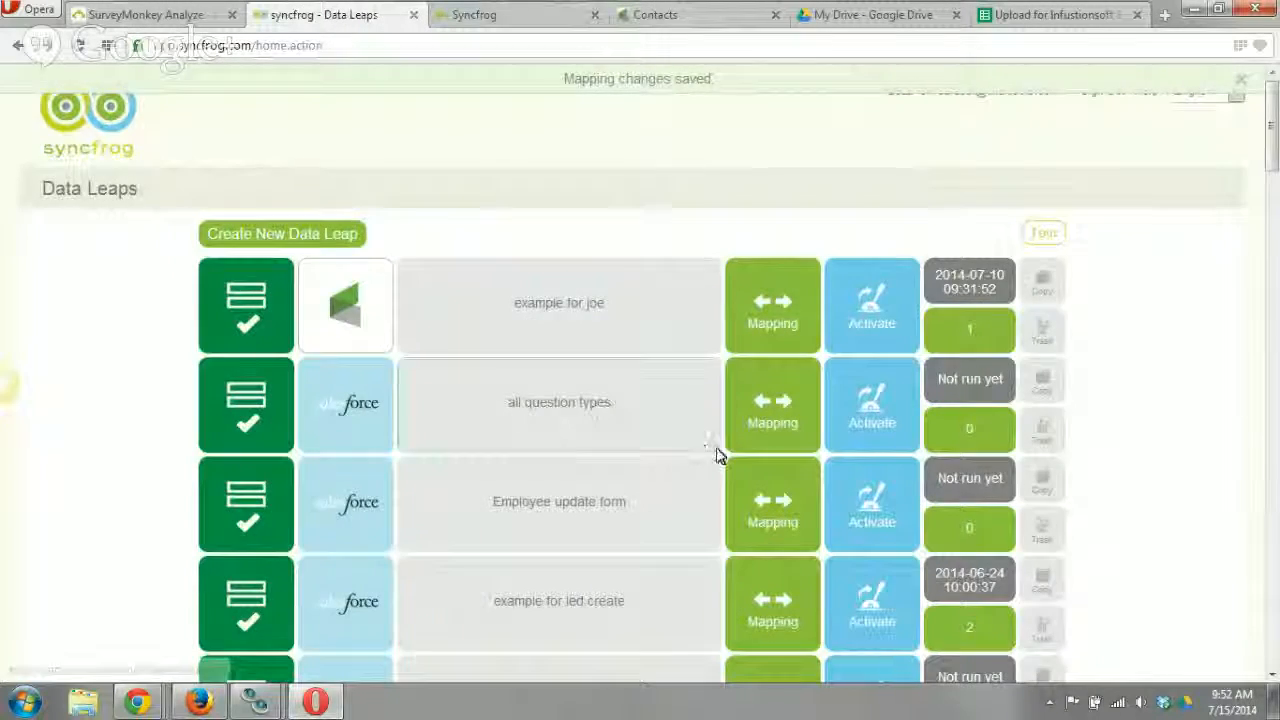
# Run the NPS Survey data leap immediately and close the job details.
pyautogui.scroll(-8, 720, 460)
pyautogui.scroll(-9, 725, 475)
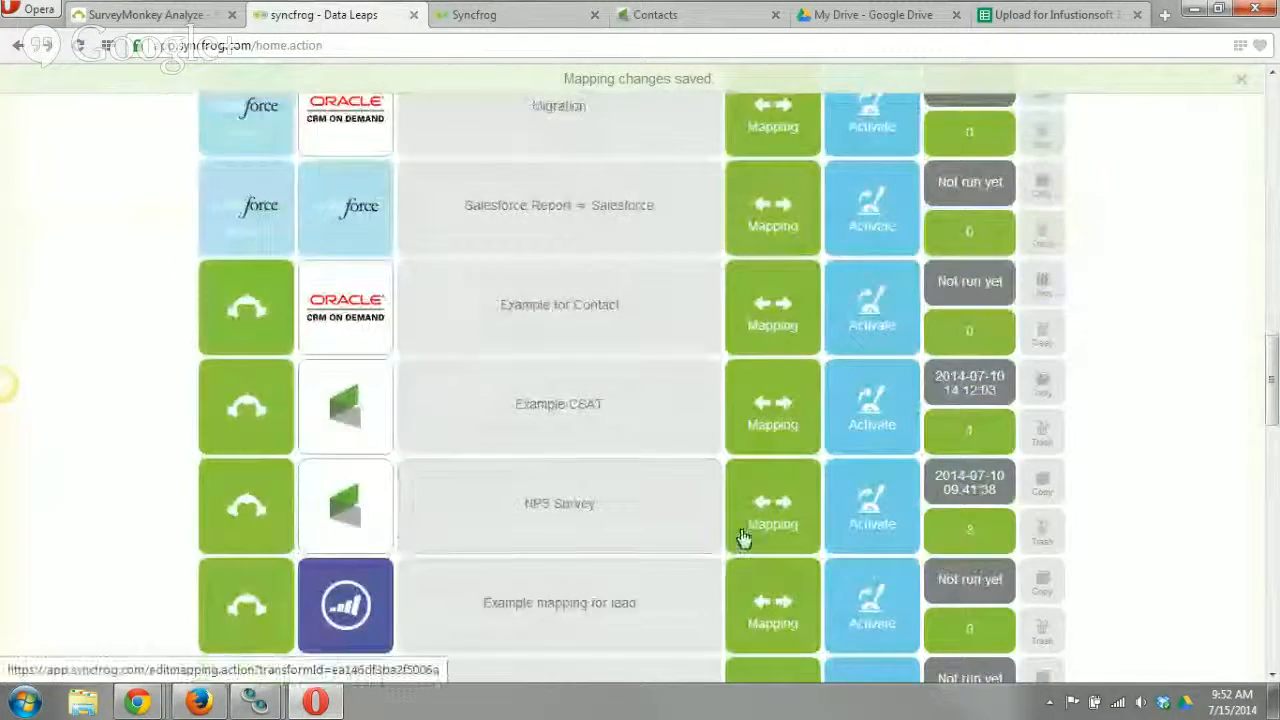
pyautogui.click(852, 525)
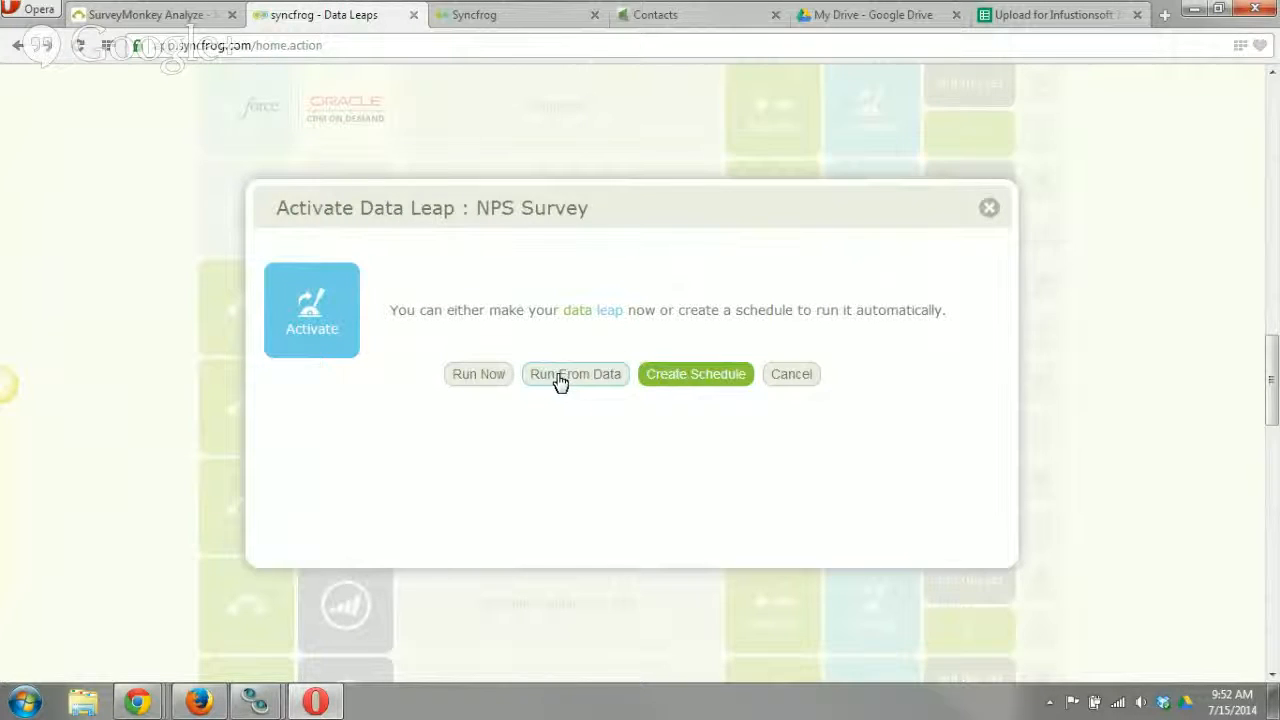
pyautogui.click(478, 384)
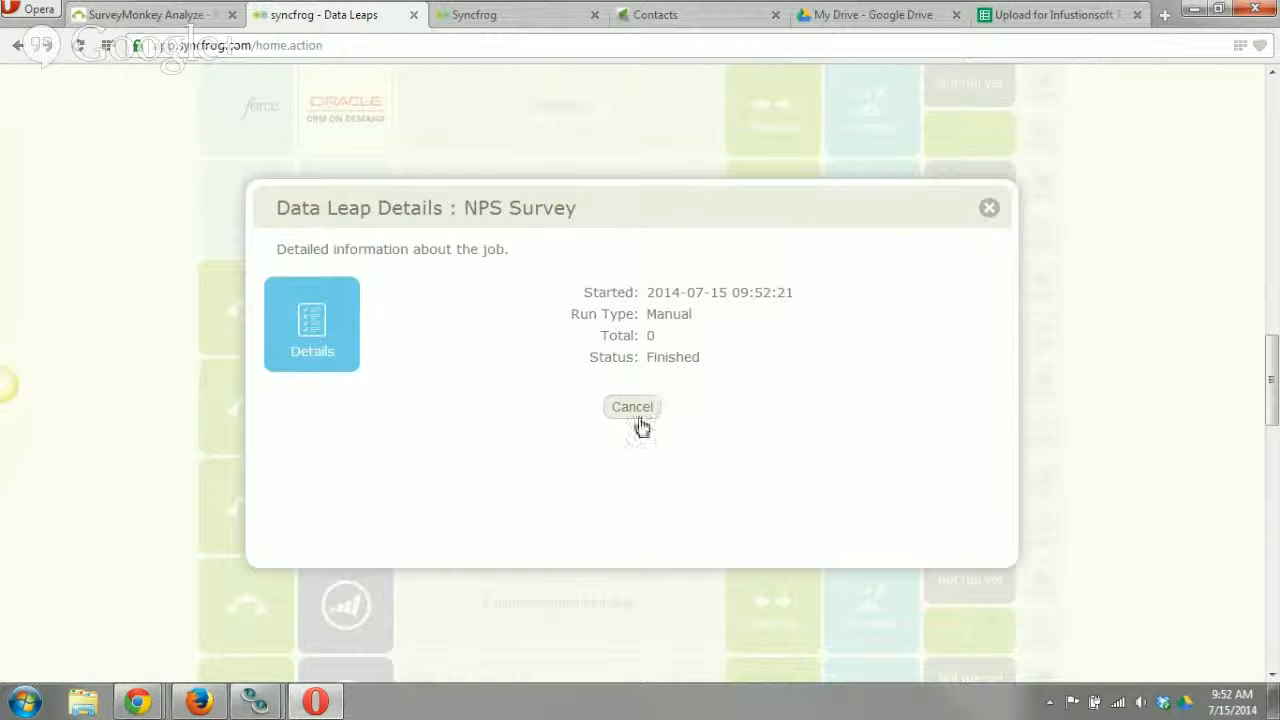
pyautogui.click(632, 407)
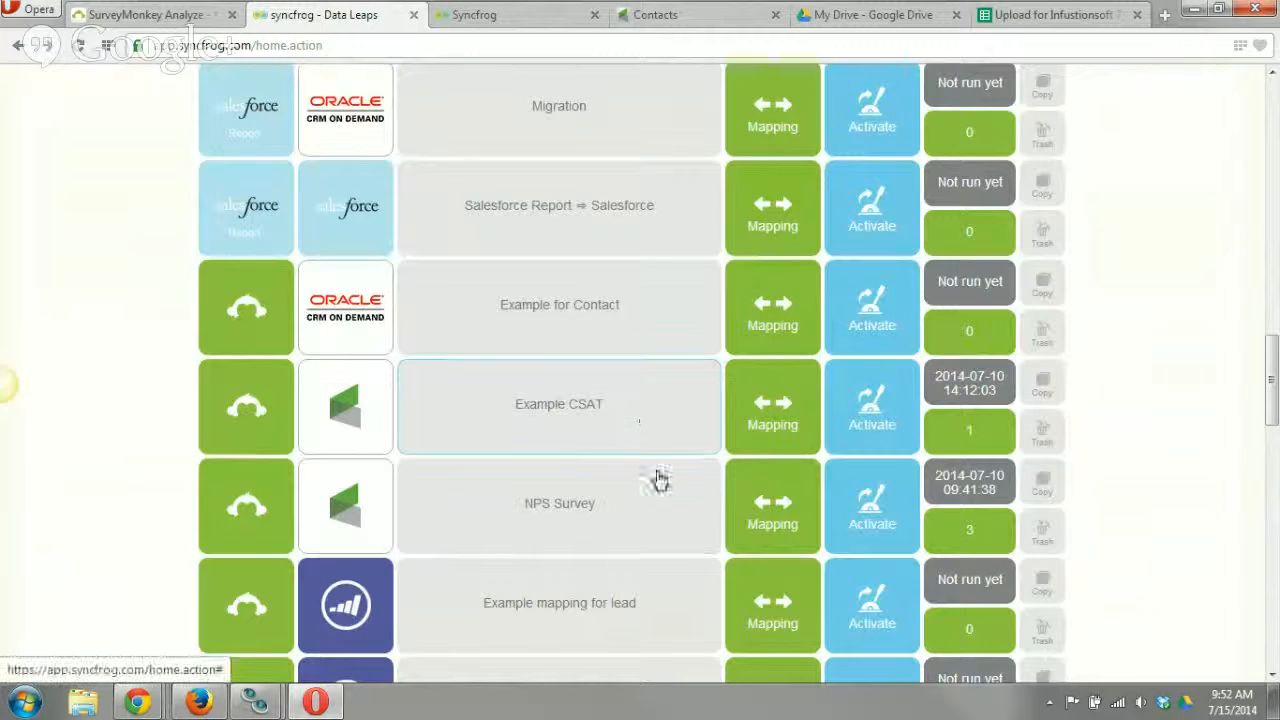
# Review the NPS Survey leap log, checking the details of the 2014-06-27 and 2014-07-15 runs.
pyautogui.click(980, 533)
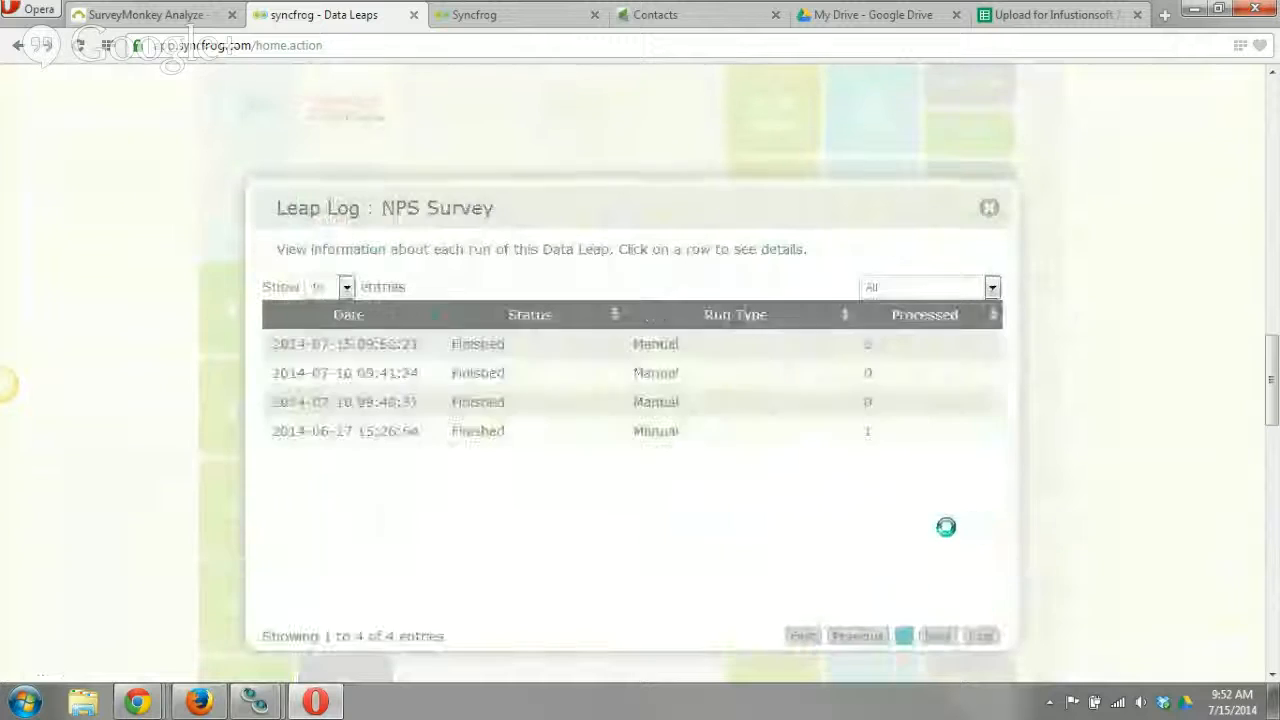
pyautogui.click(482, 432)
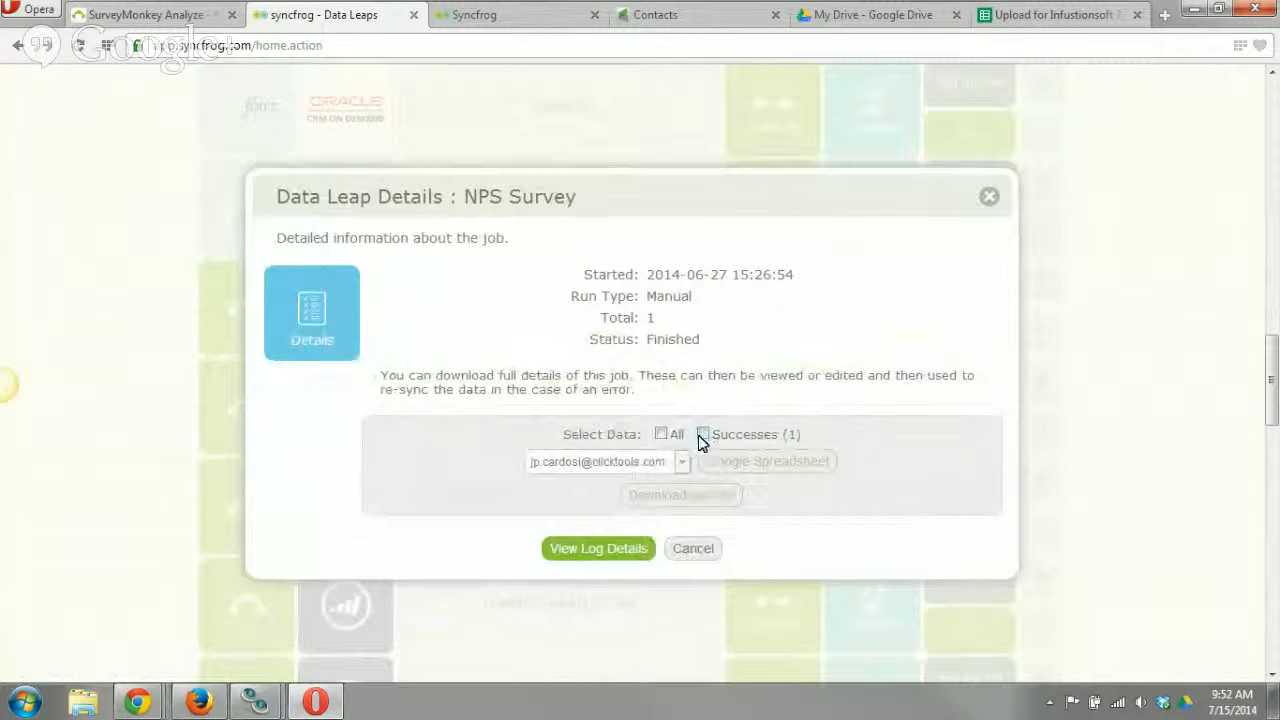
pyautogui.click(694, 548)
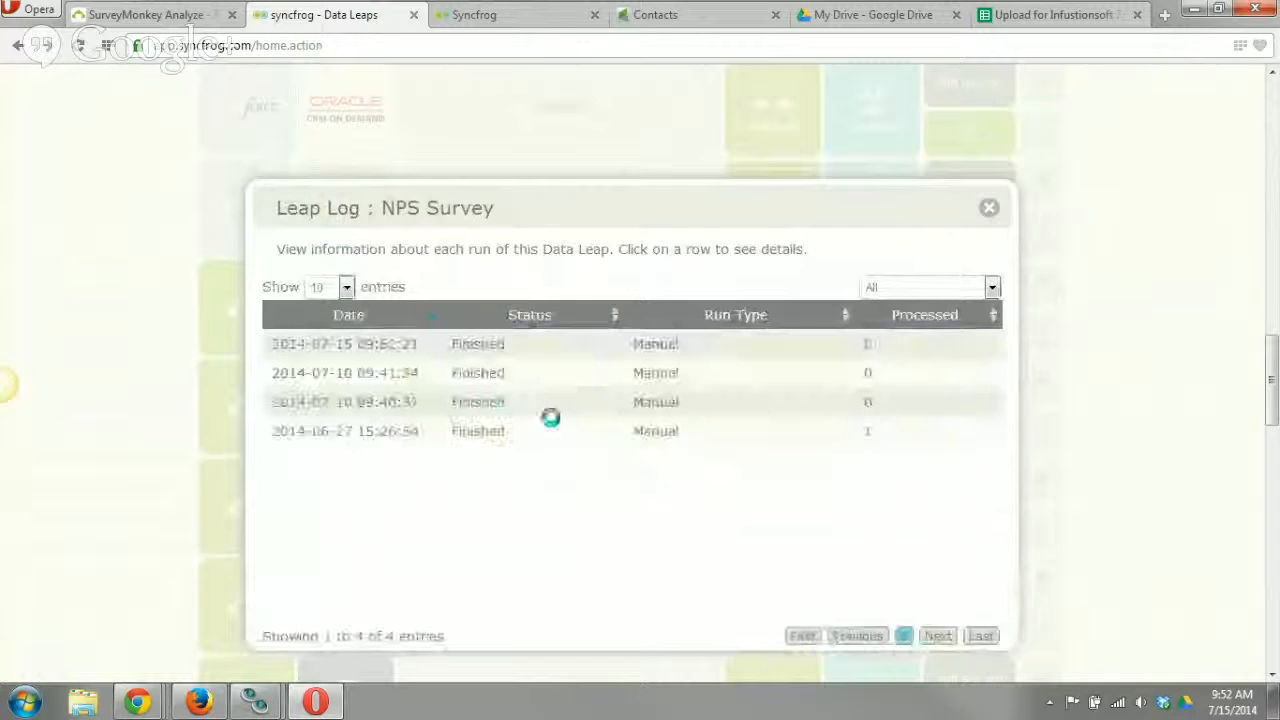
pyautogui.click(371, 357)
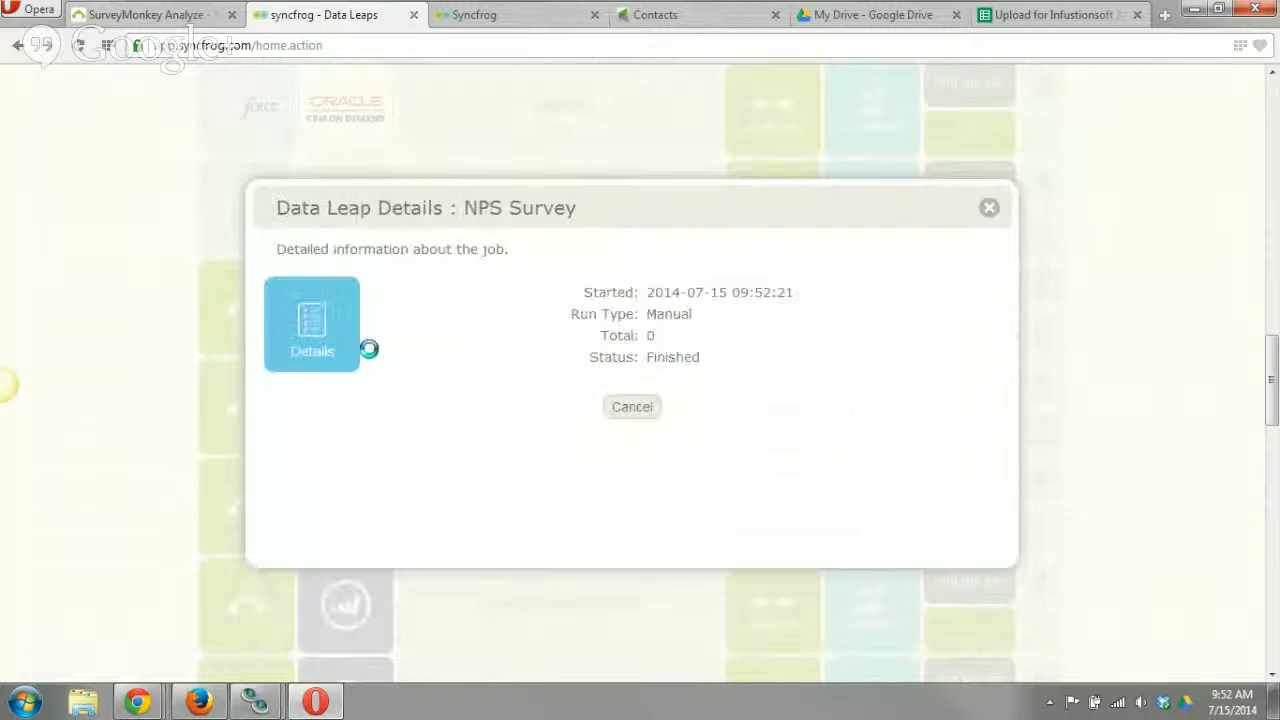
pyautogui.click(990, 210)
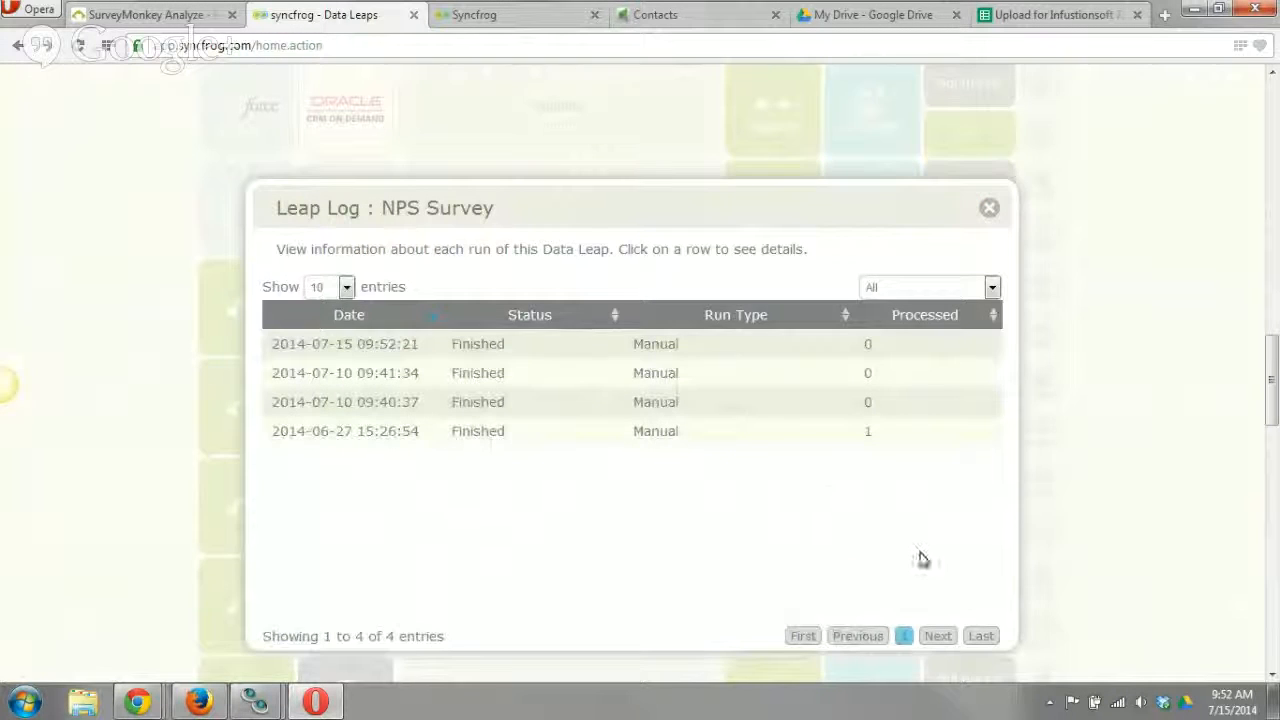
pyautogui.click(989, 208)
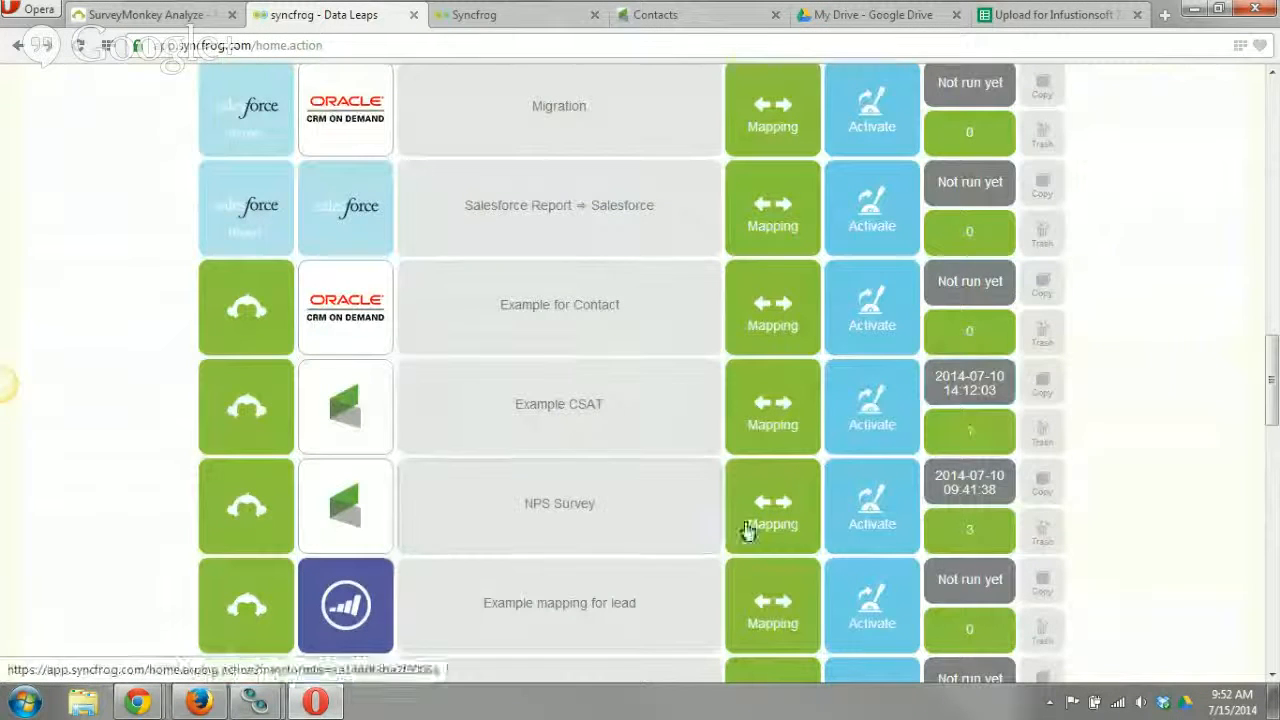
# Set the NPS Survey leap's SurveyMonkey source to [All Collectors] with the All Responses collection method and apply it.
pyautogui.click(251, 517)
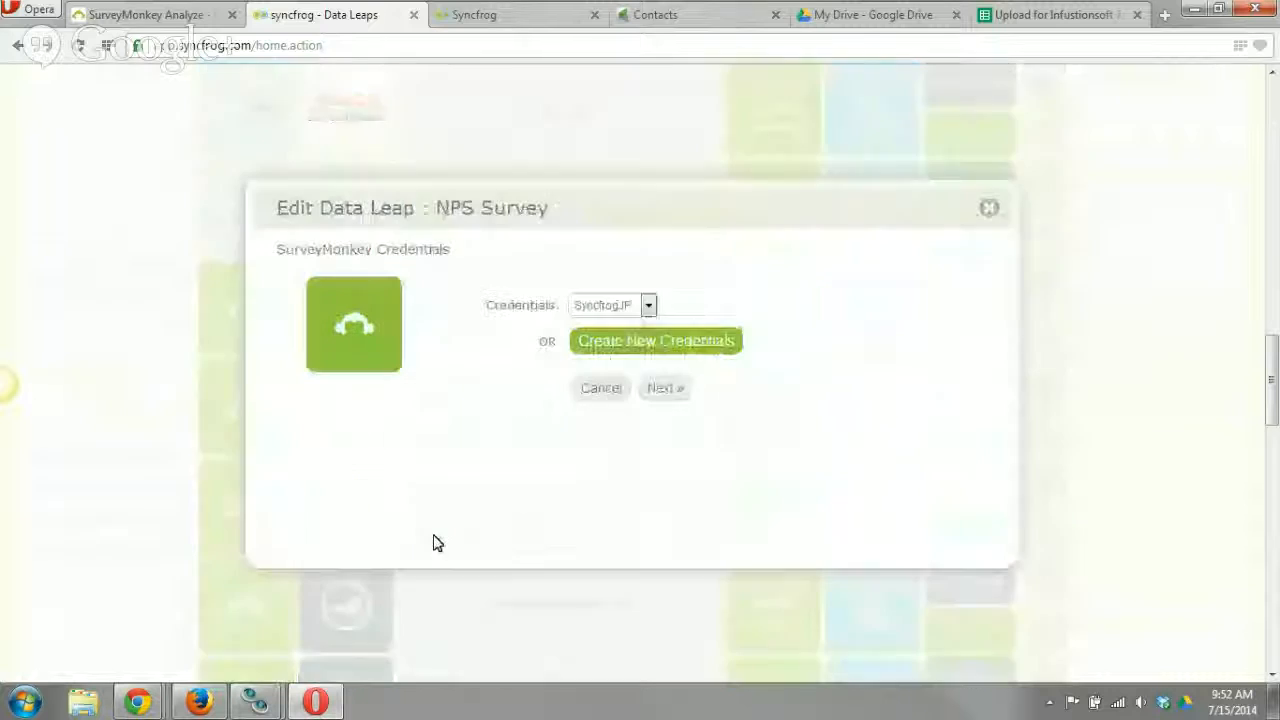
pyautogui.click(662, 398)
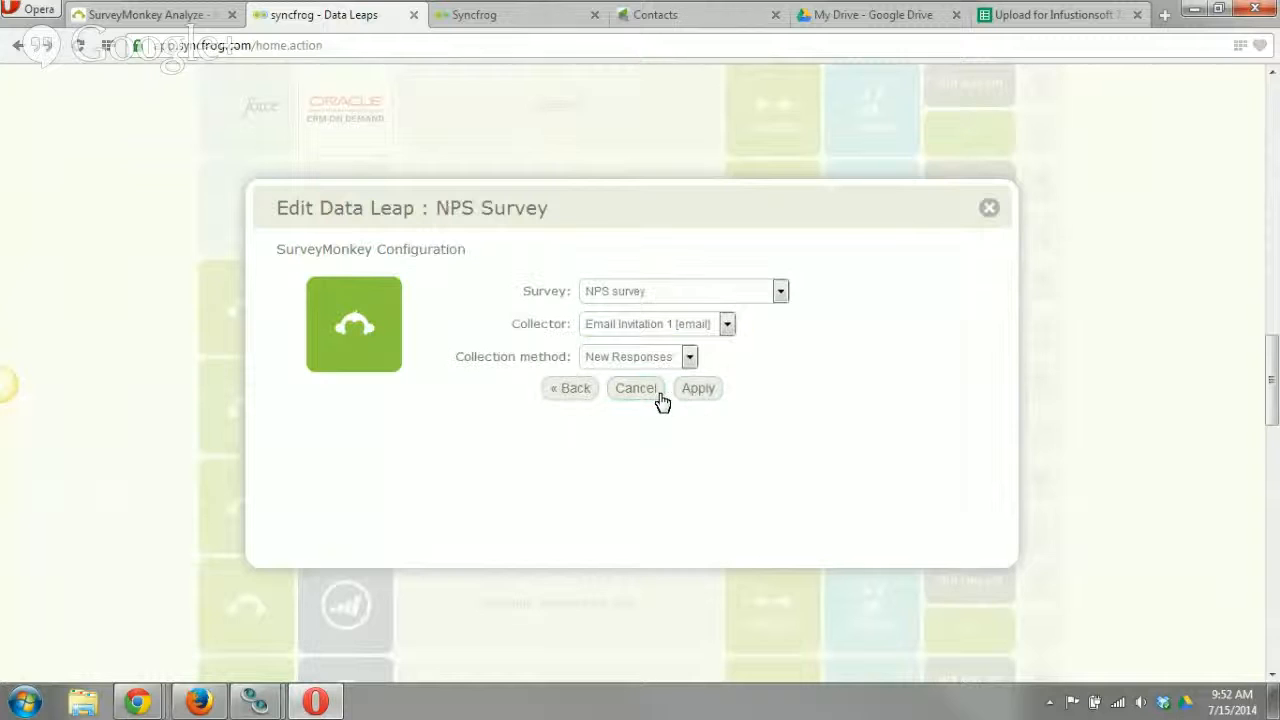
pyautogui.click(676, 328)
pyautogui.click(655, 345)
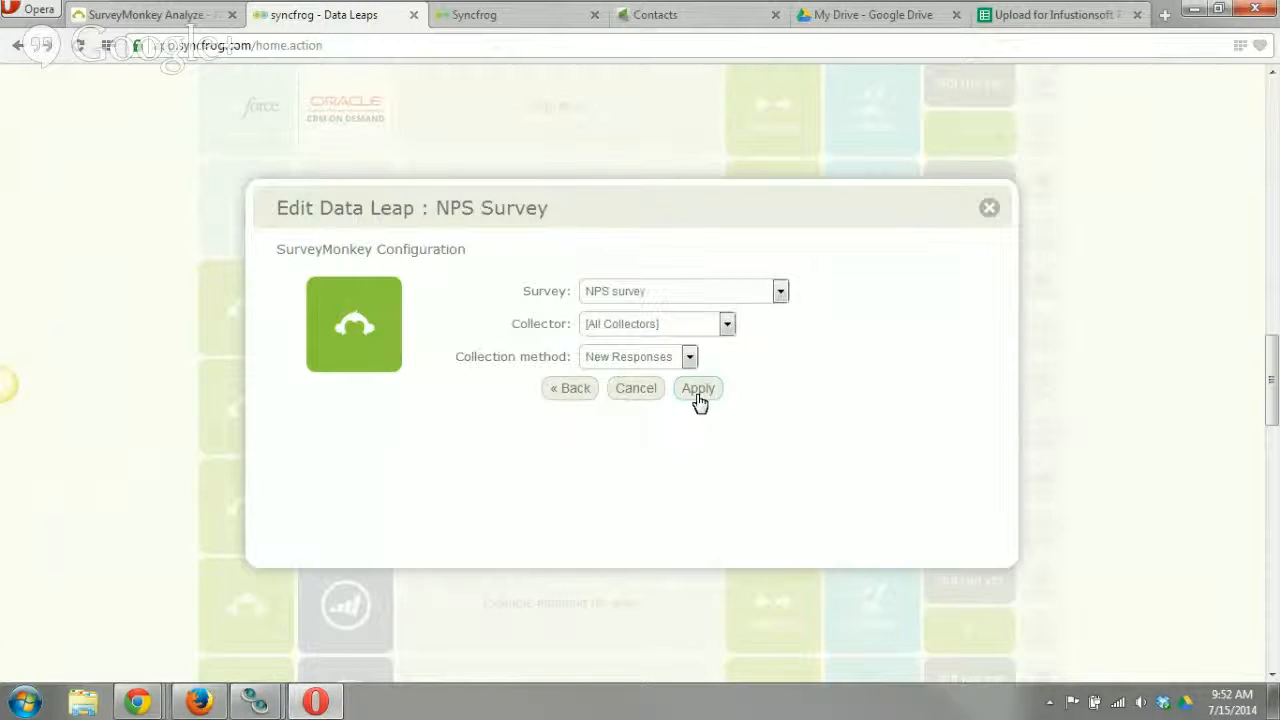
pyautogui.click(689, 357)
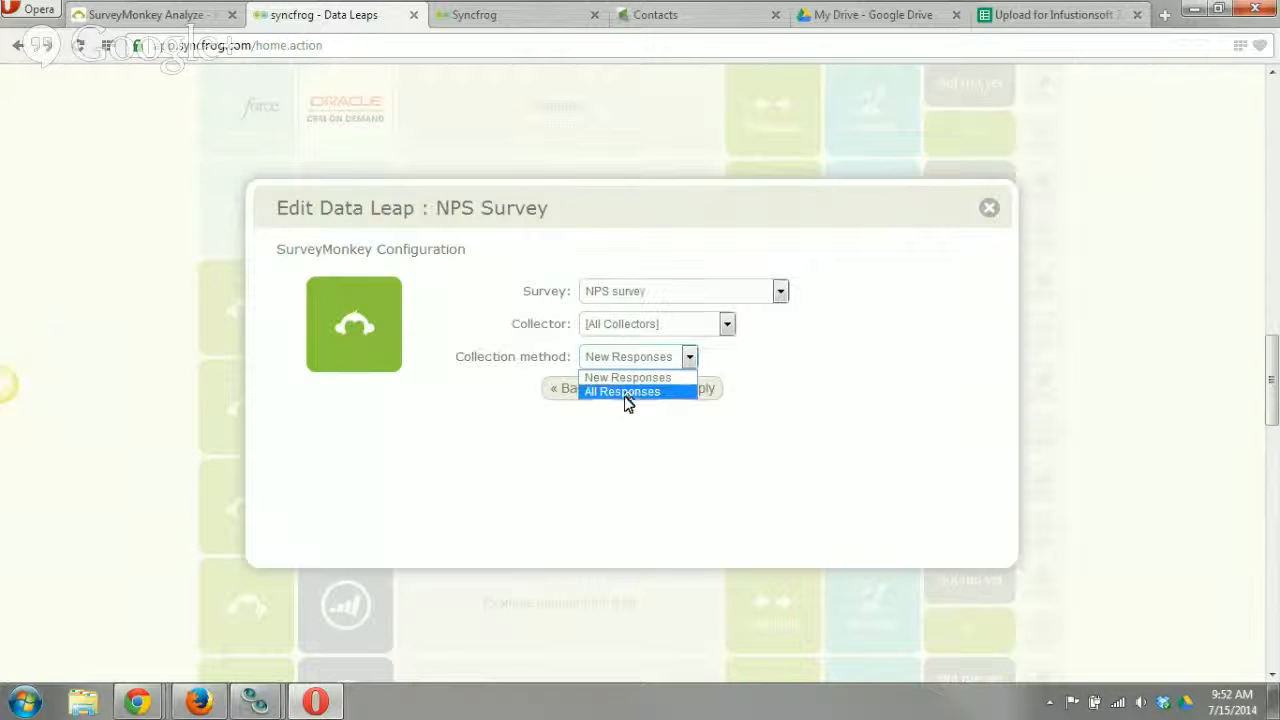
pyautogui.click(629, 393)
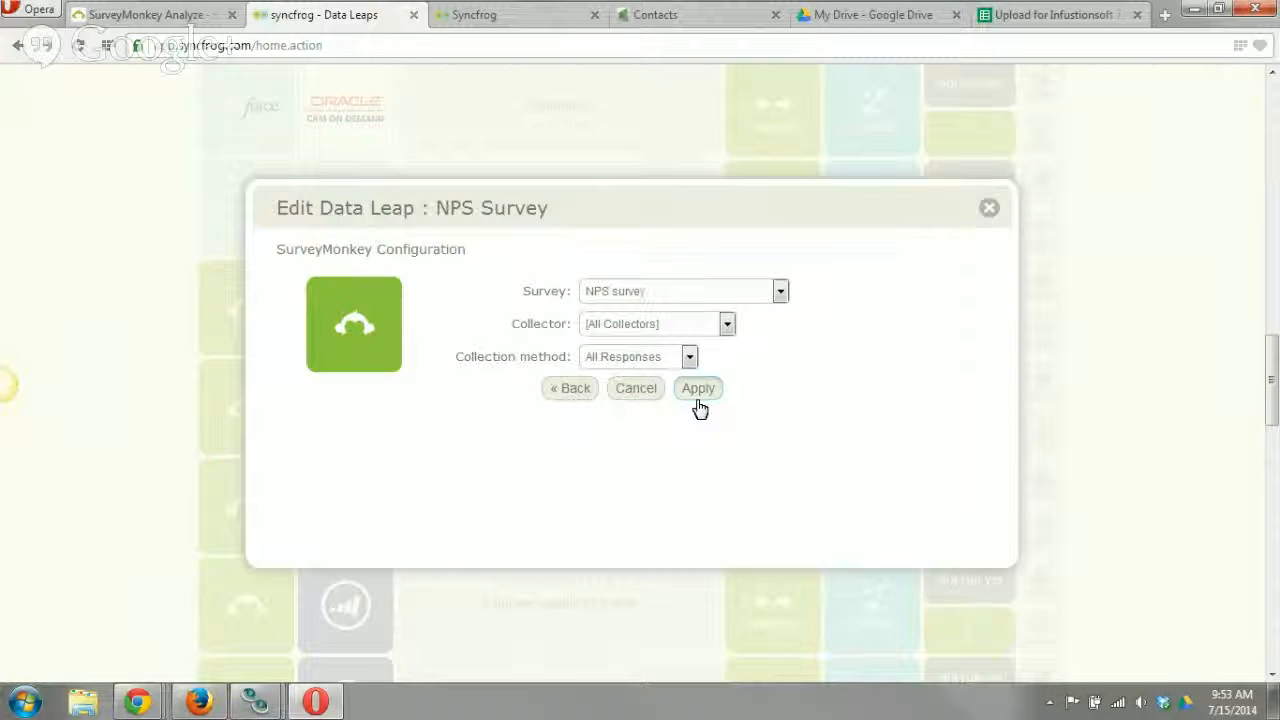
pyautogui.click(698, 390)
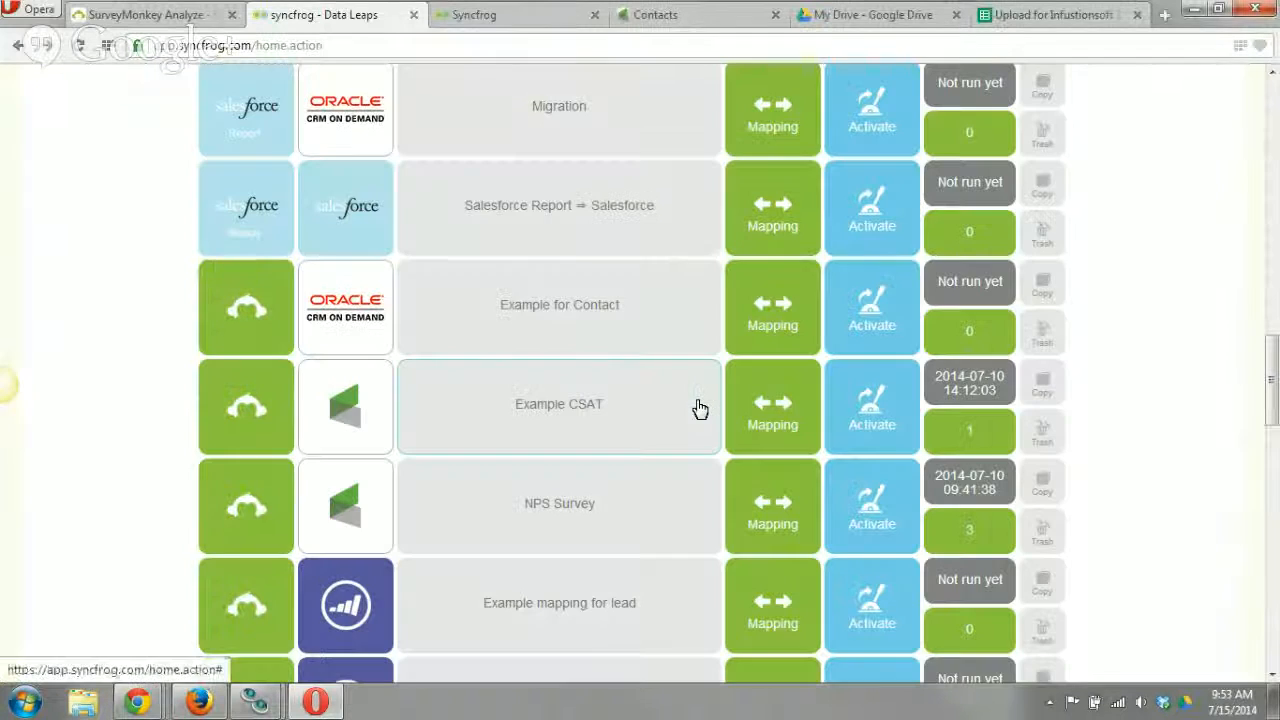
# Run the NPS Survey data leap again and read the message in the run's log details.
pyautogui.click(892, 527)
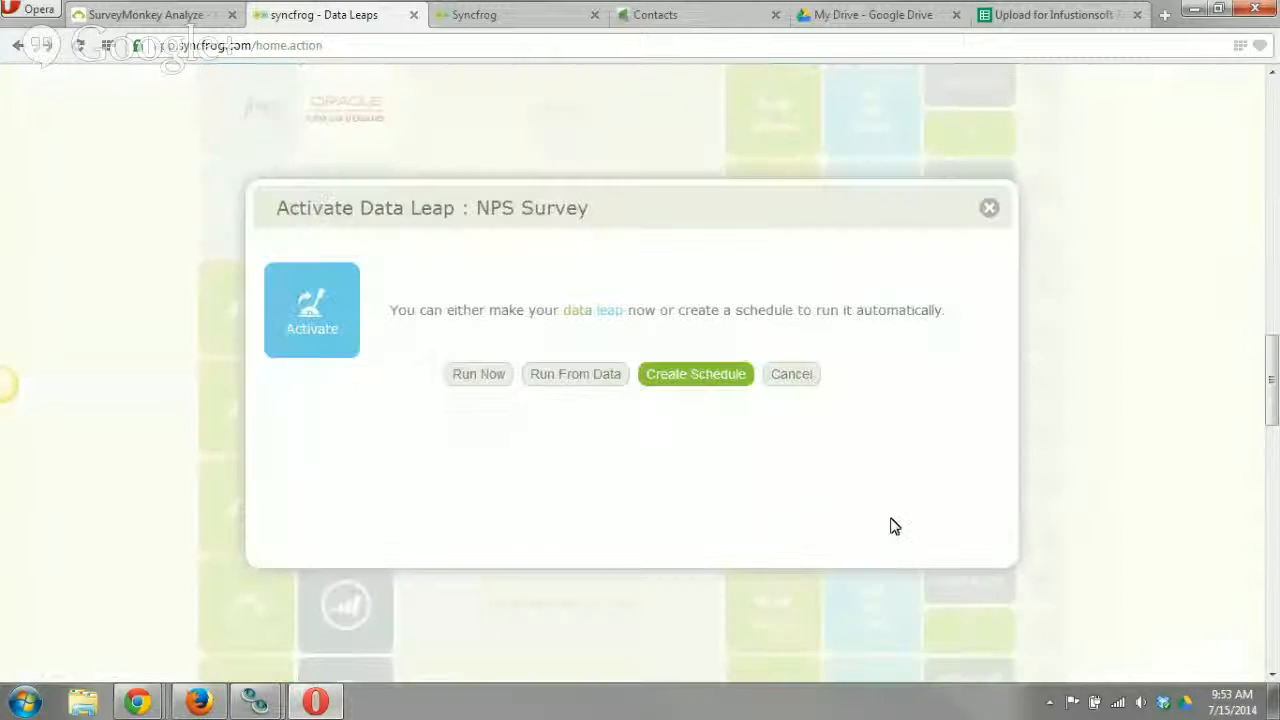
pyautogui.click(479, 376)
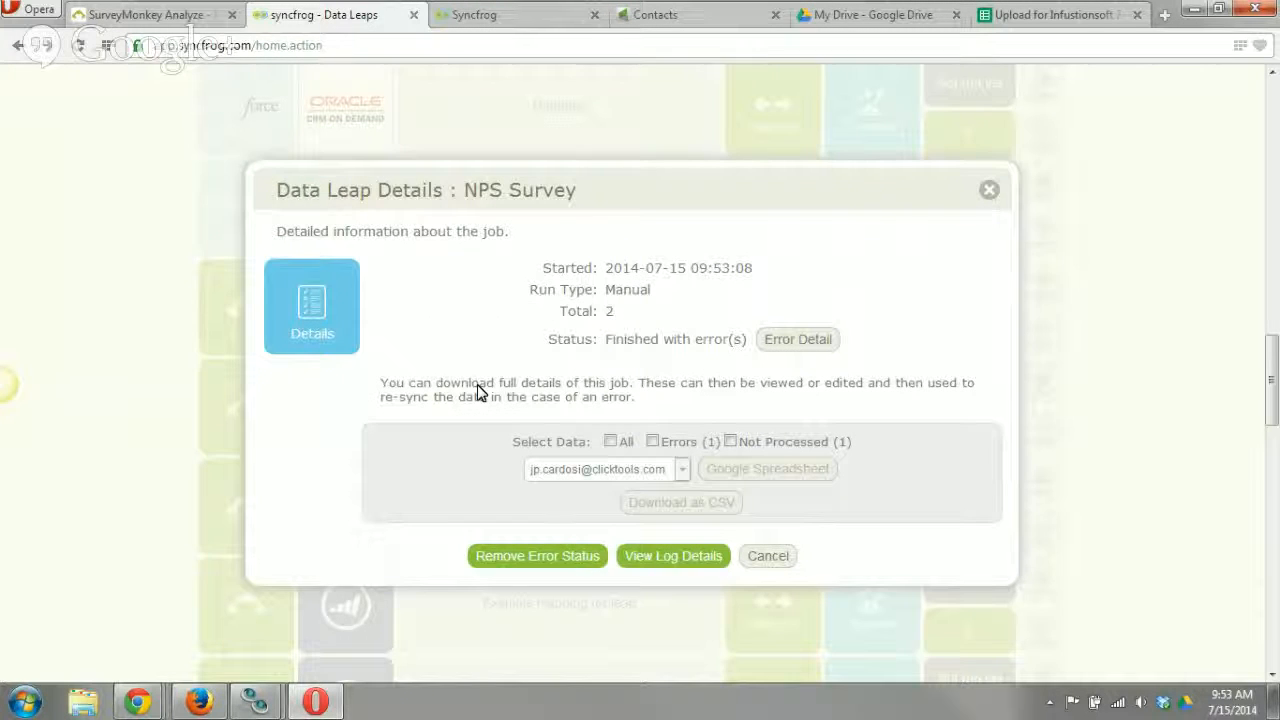
pyautogui.click(653, 444)
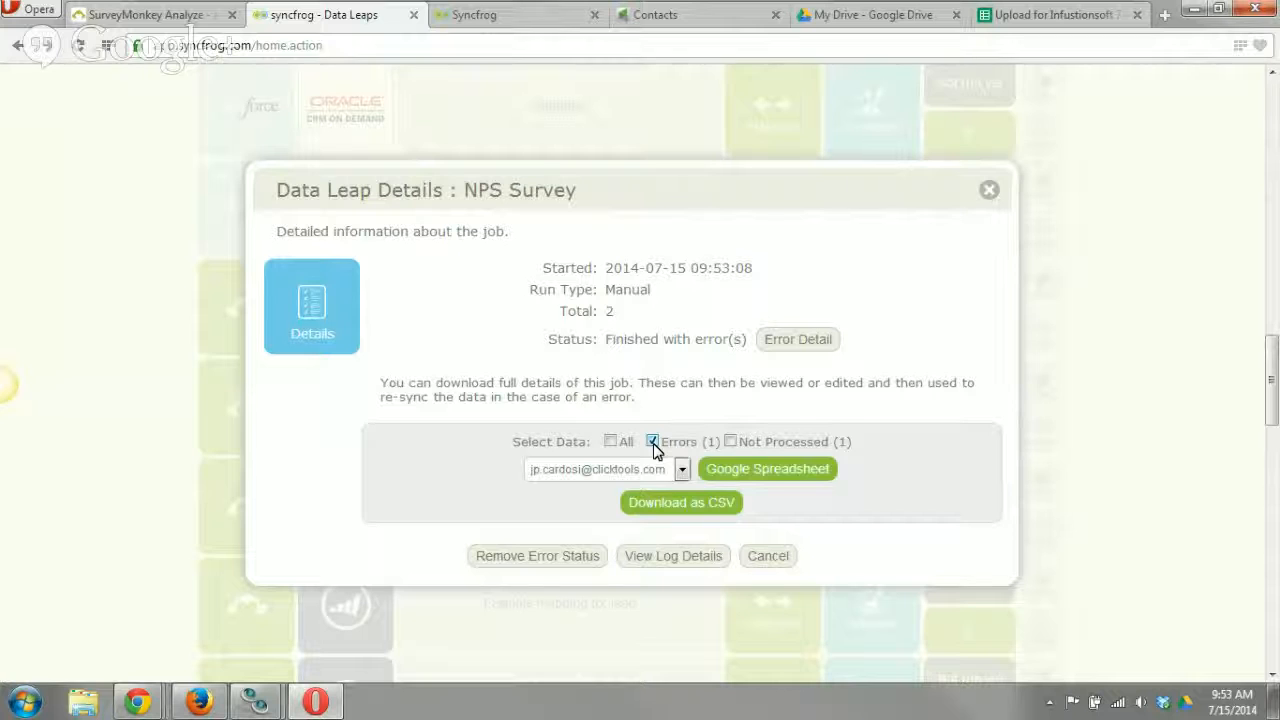
pyautogui.click(652, 443)
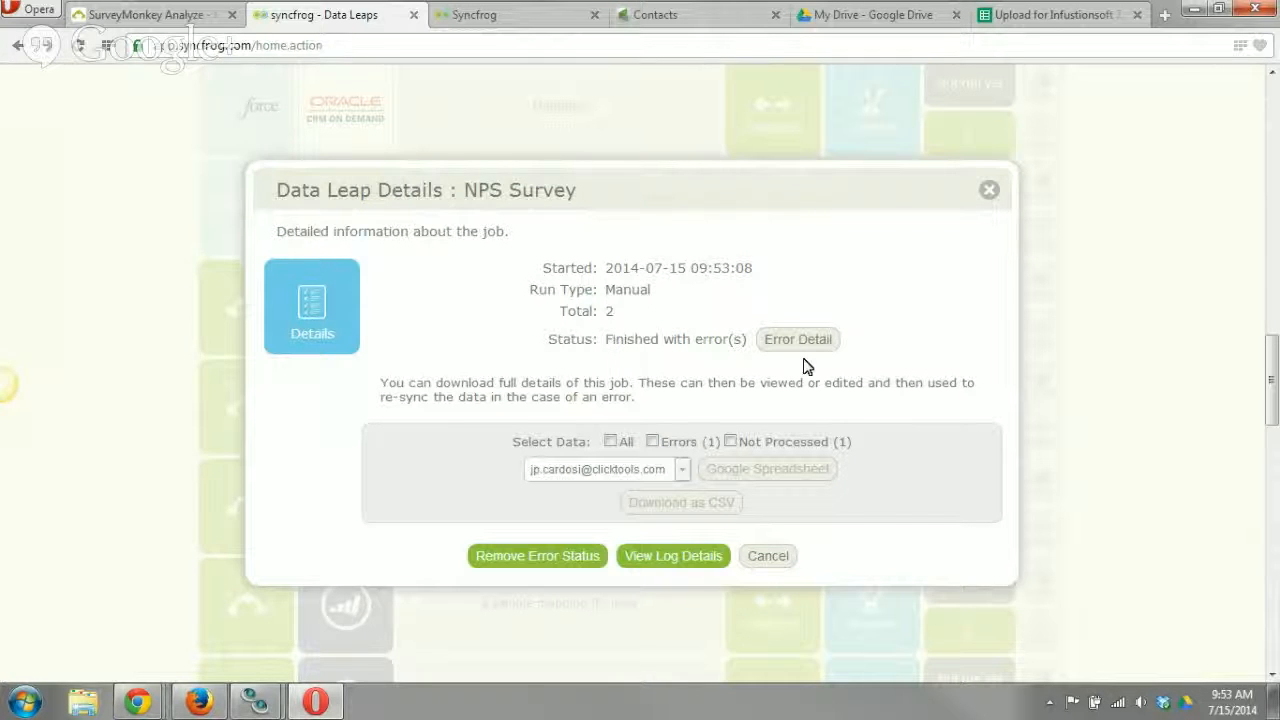
pyautogui.click(664, 559)
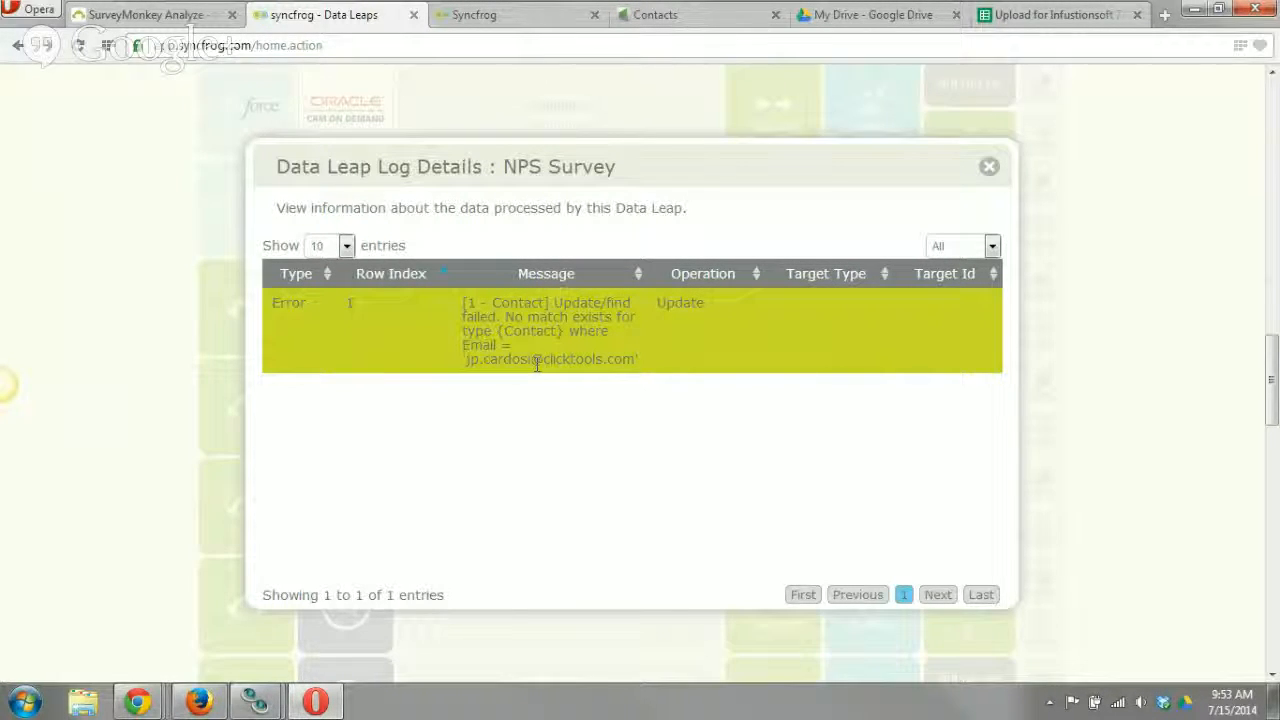
pyautogui.moveTo(474, 367); pyautogui.dragTo(625, 374)
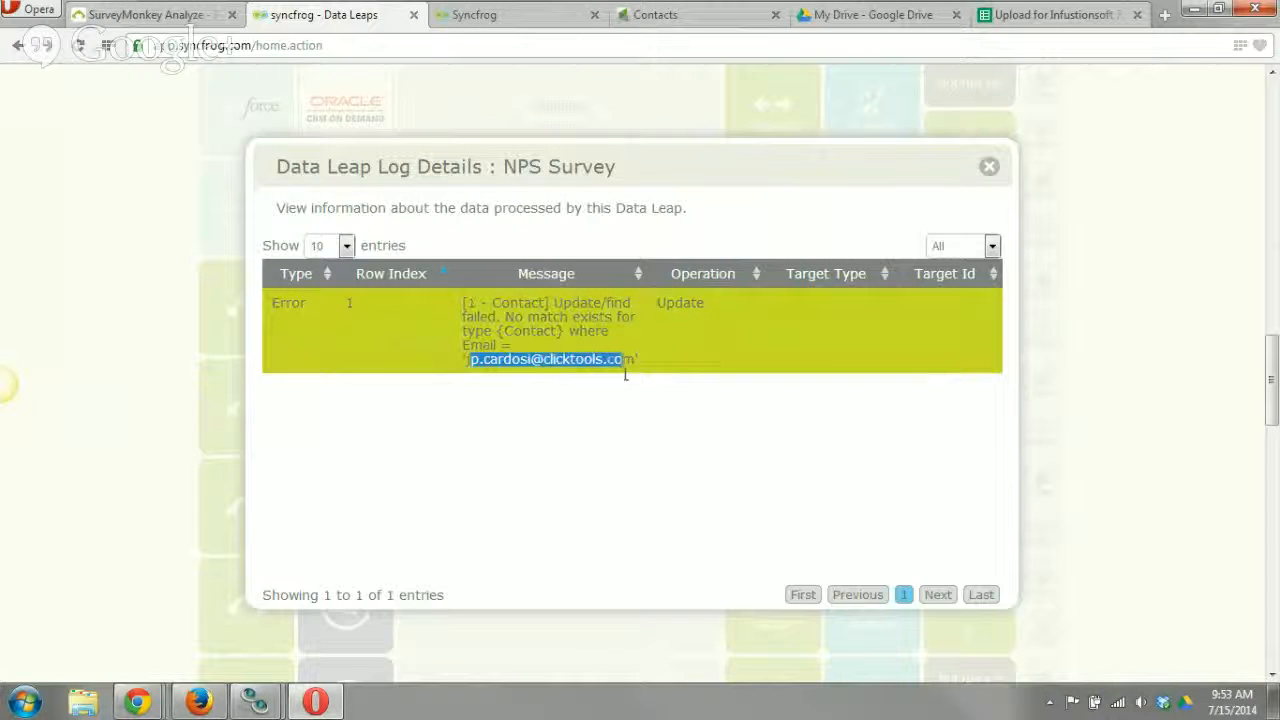
pyautogui.click(632, 375)
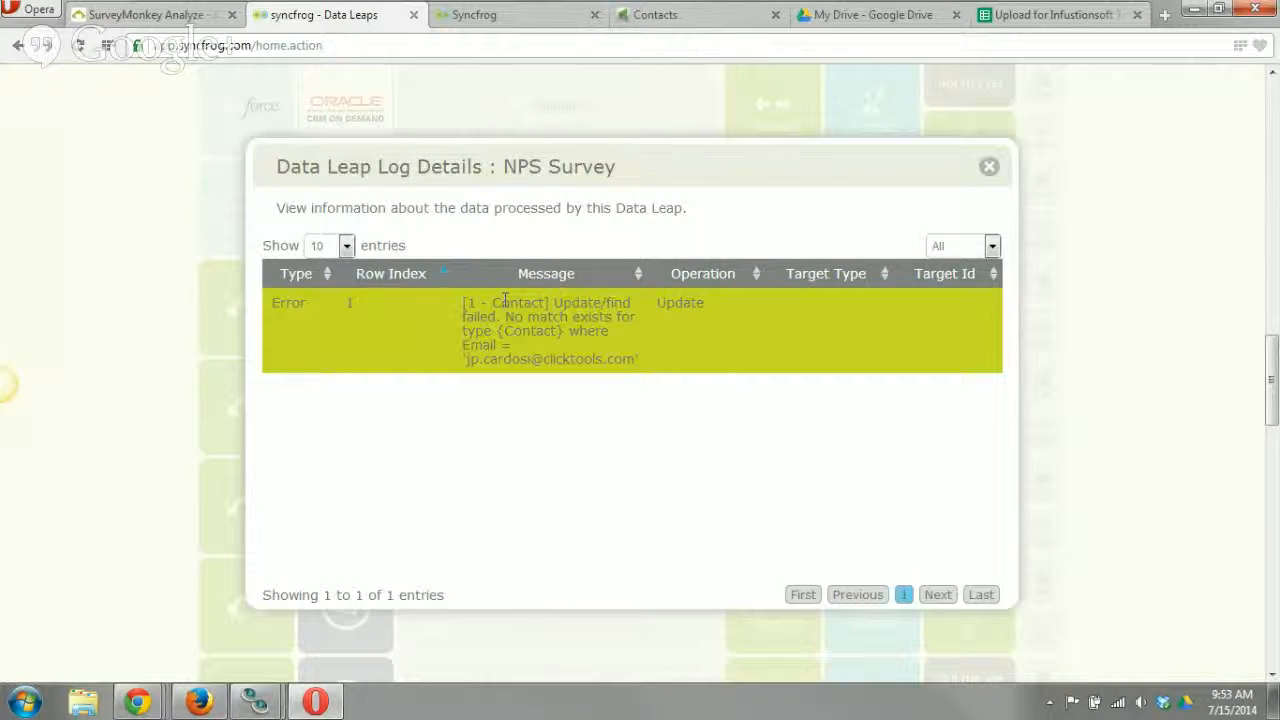
pyautogui.click(987, 170)
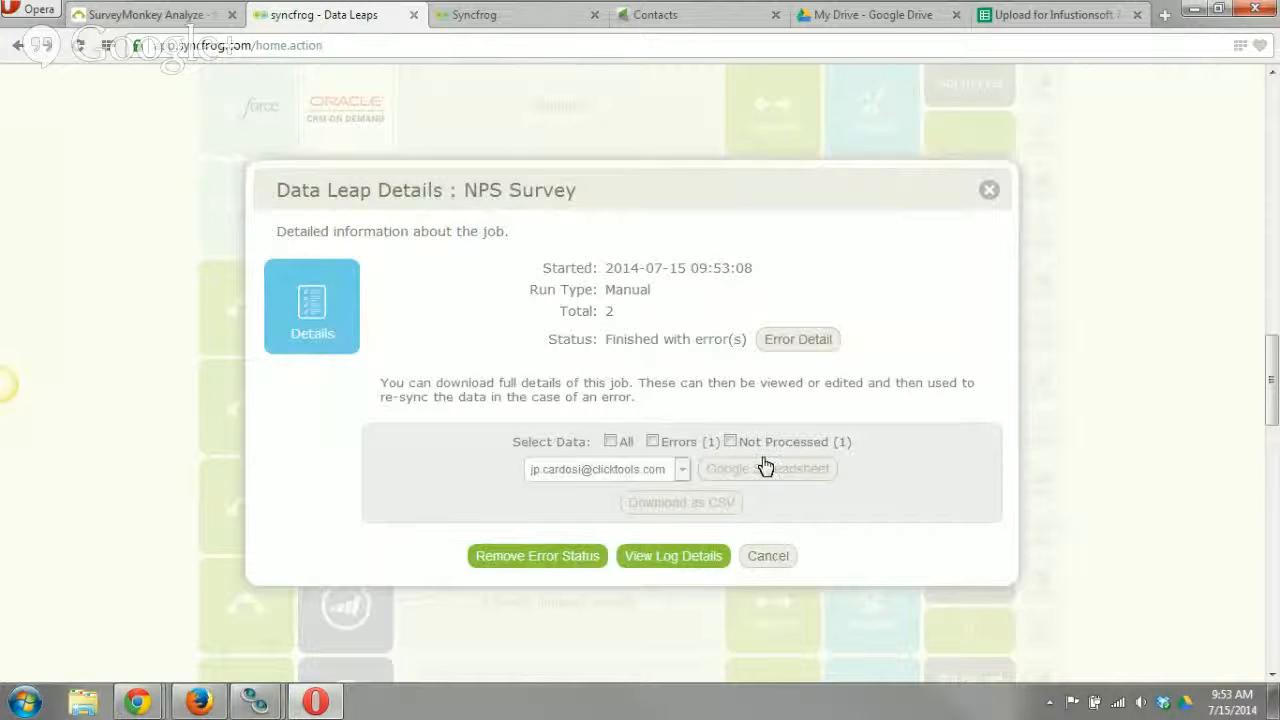
# Export all records of this run to a Google Spreadsheet and read the full status of the first record.
pyautogui.click(610, 442)
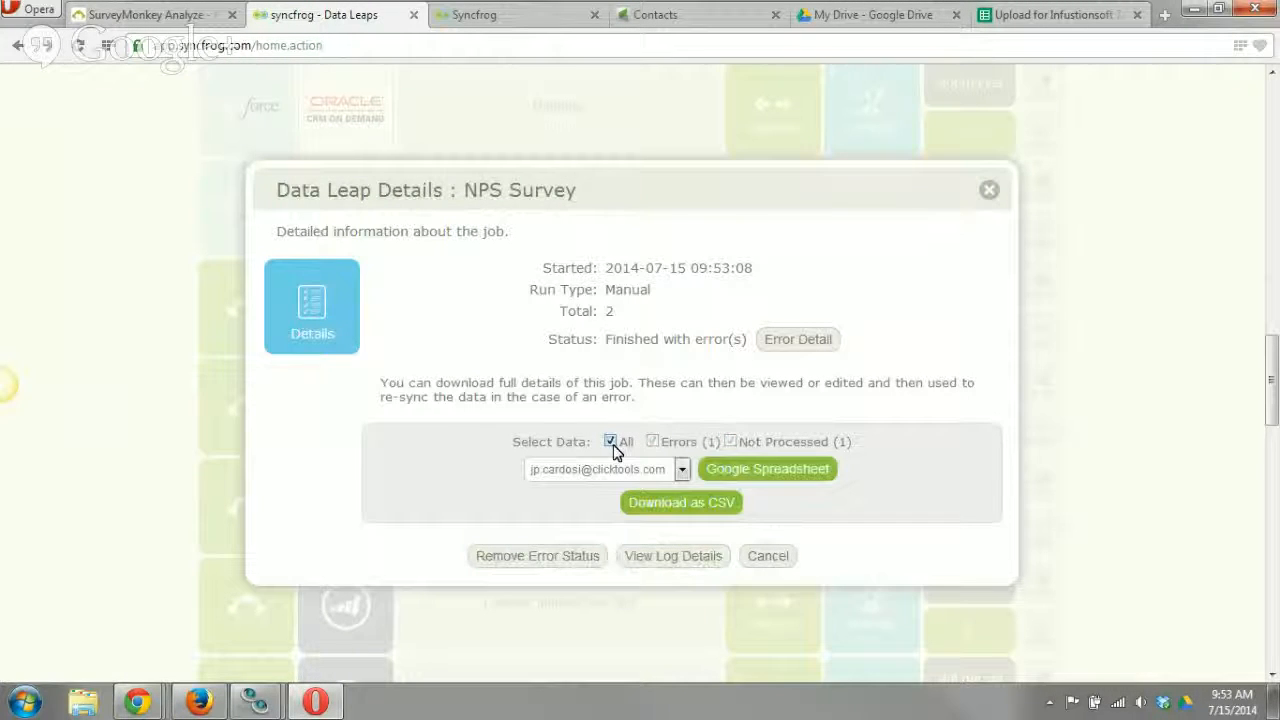
pyautogui.click(774, 478)
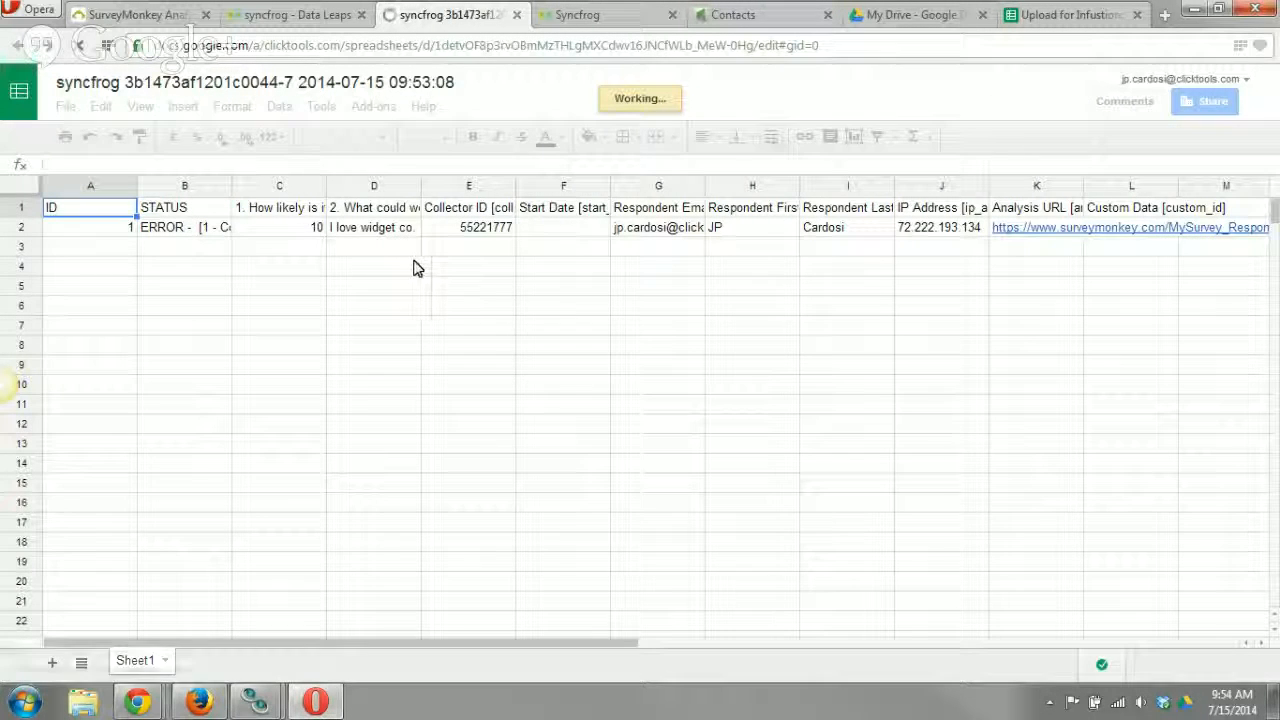
pyautogui.click(178, 230)
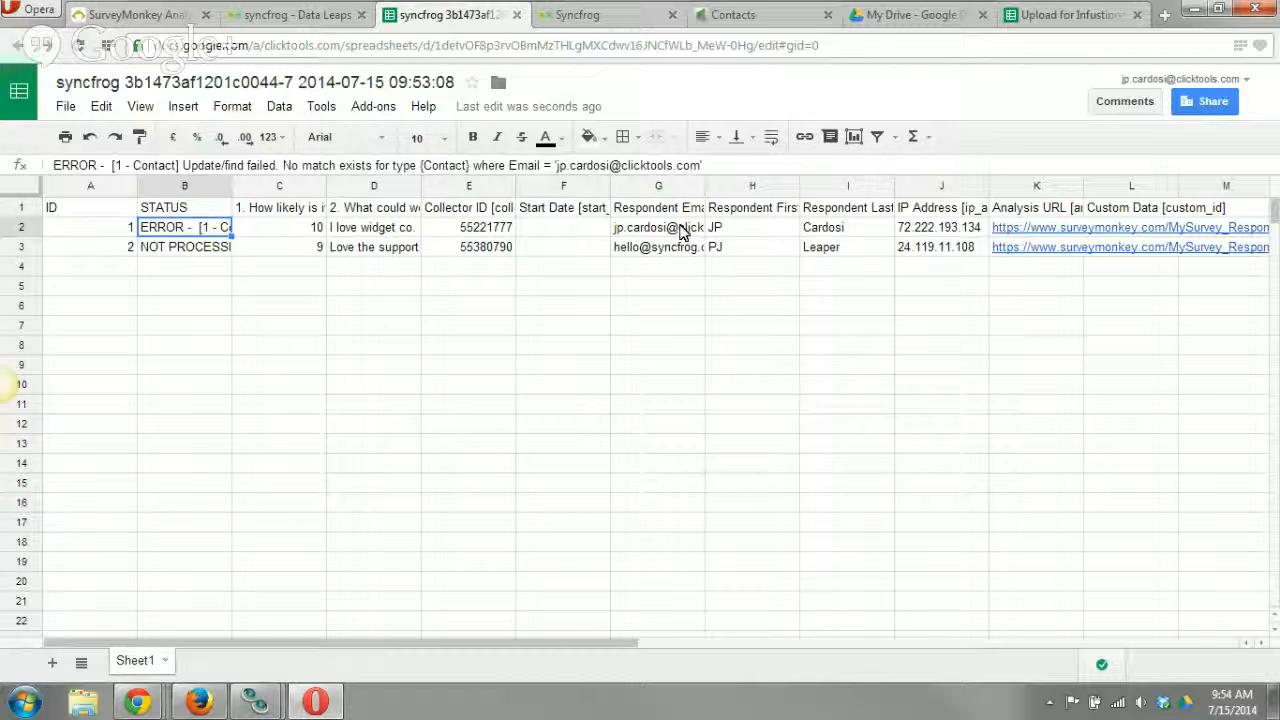
# Check the matching contact's email in Infusionsoft and replace the email domain in the exported sheet's first record with syncfrog.
pyautogui.click(758, 16)
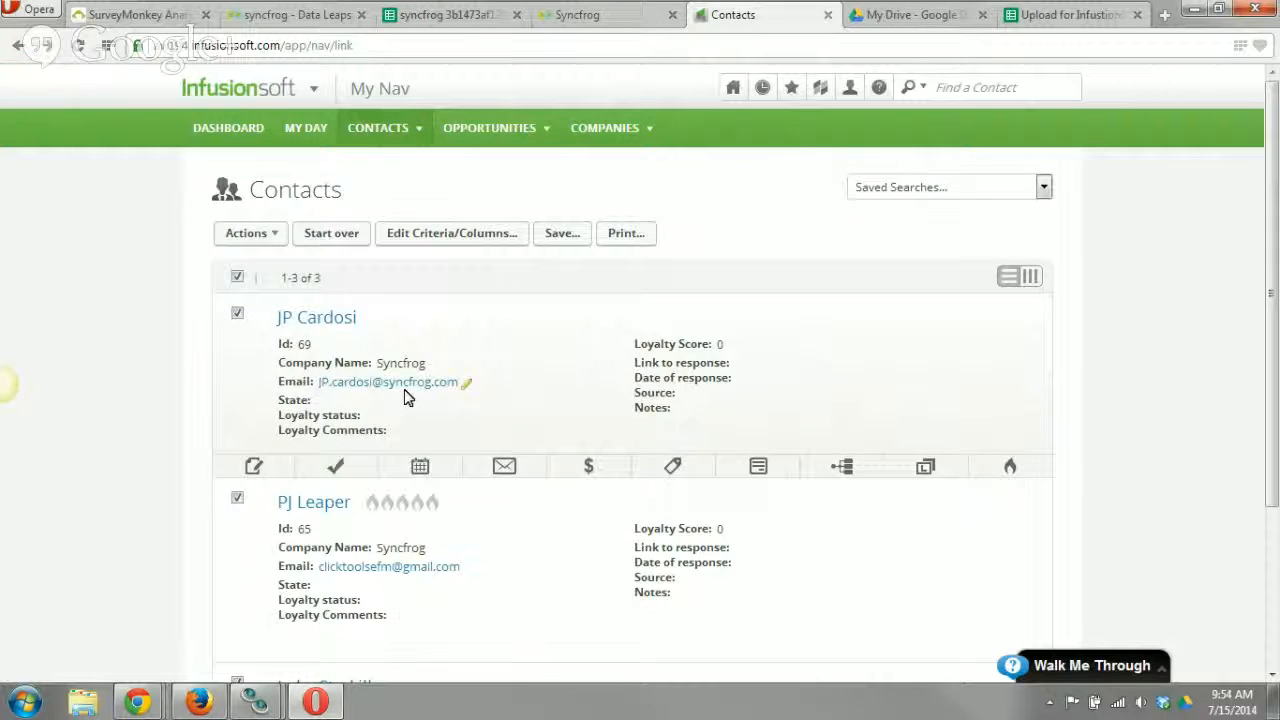
pyautogui.click(435, 18)
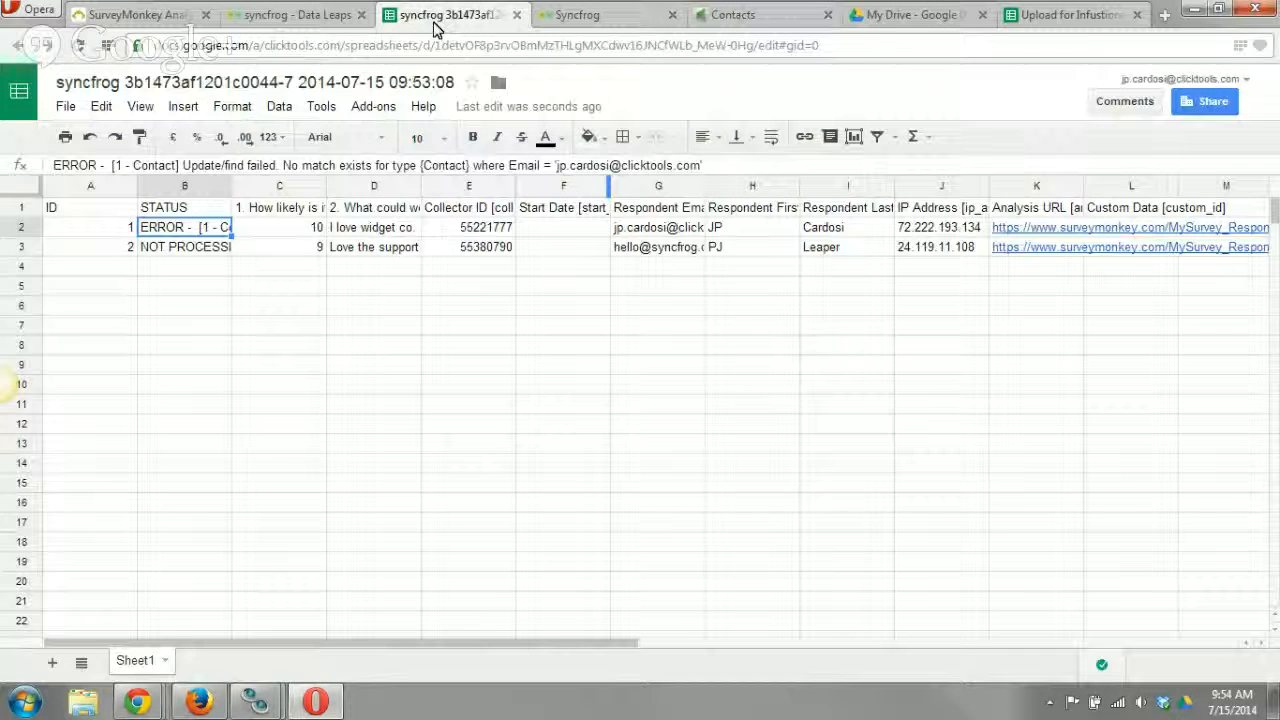
pyautogui.click(678, 232)
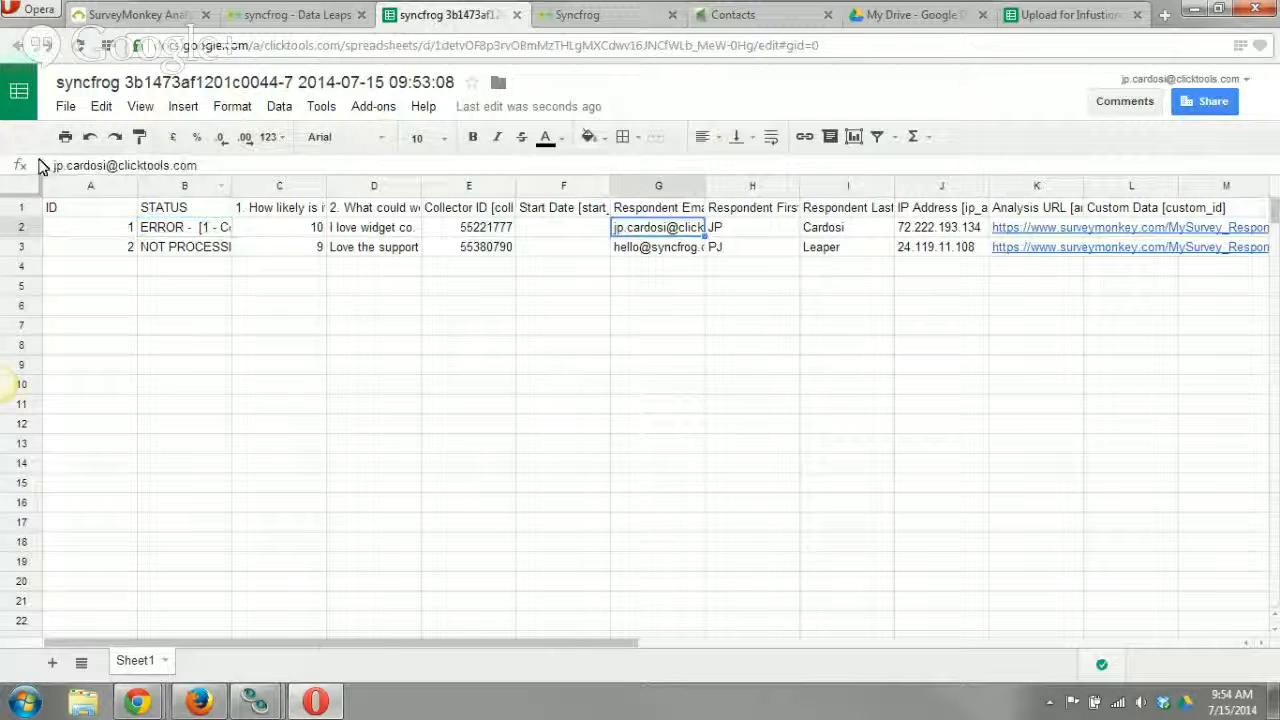
pyautogui.click(120, 167)
pyautogui.moveTo(120, 167); pyautogui.dragTo(370, 183)
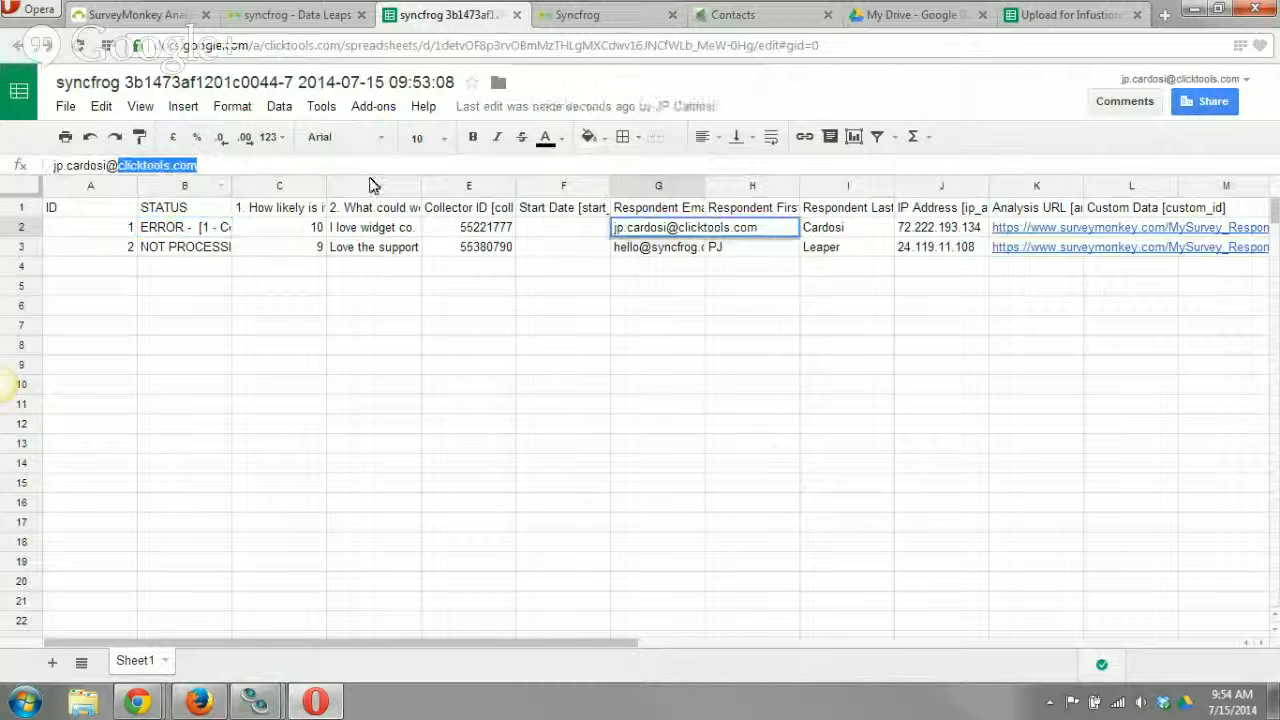
pyautogui.write('syncfrog')
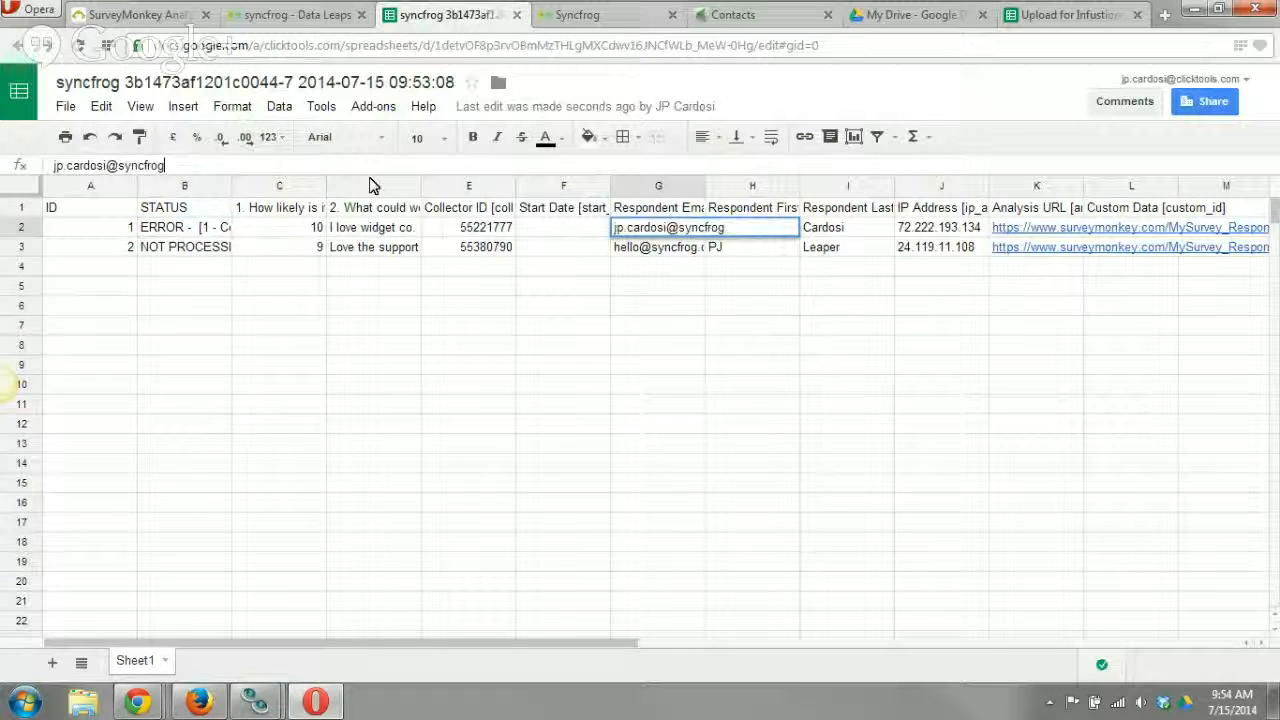
pyautogui.click(606, 330)
pyautogui.click(326, 18)
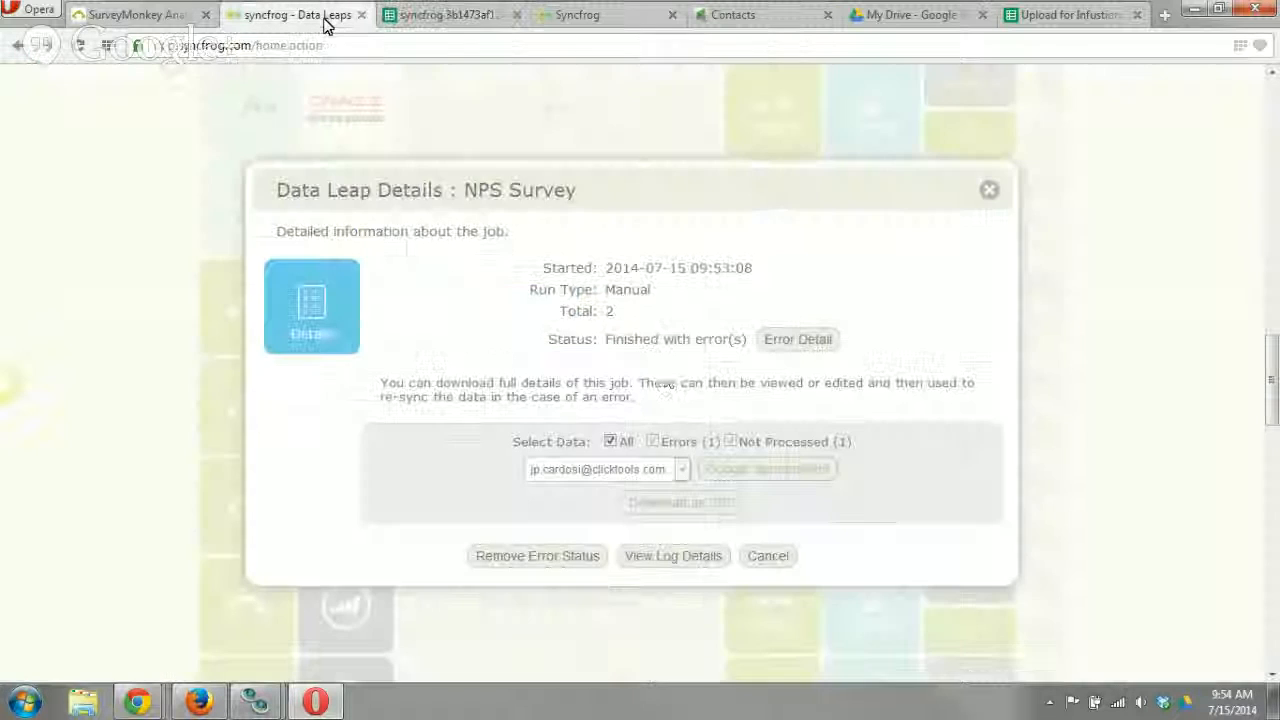
pyautogui.click(778, 561)
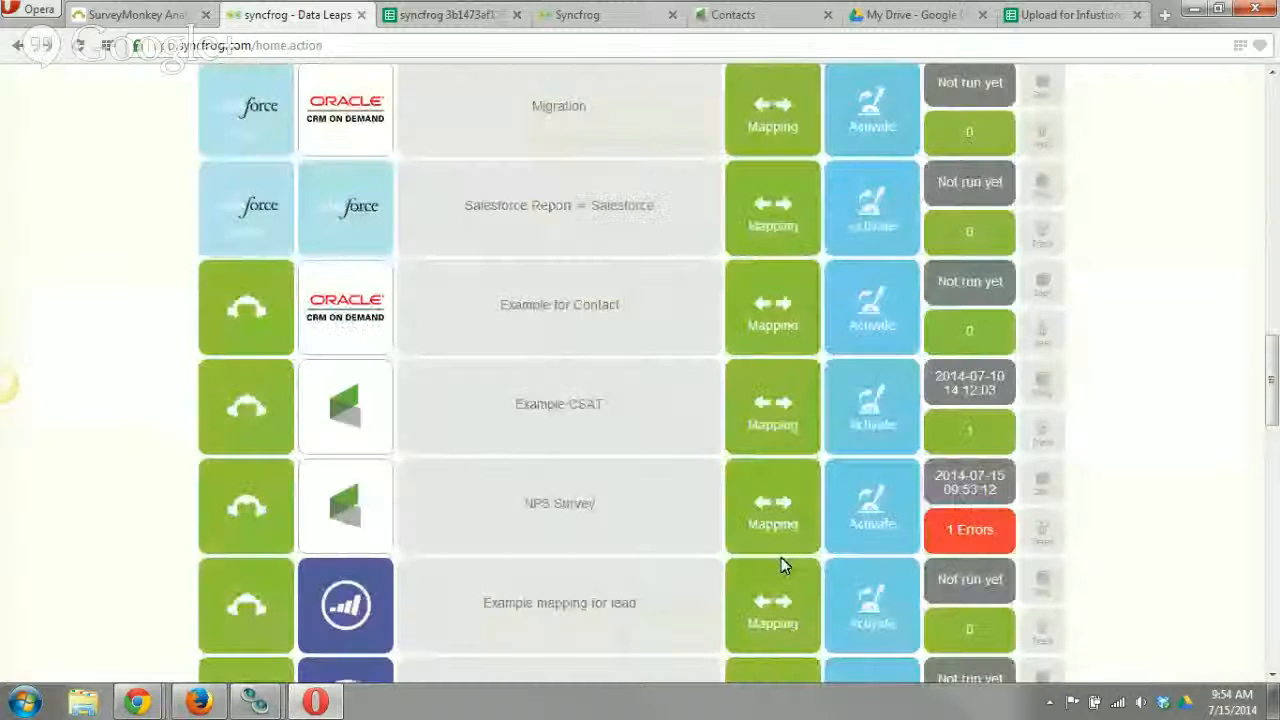
pyautogui.click(880, 517)
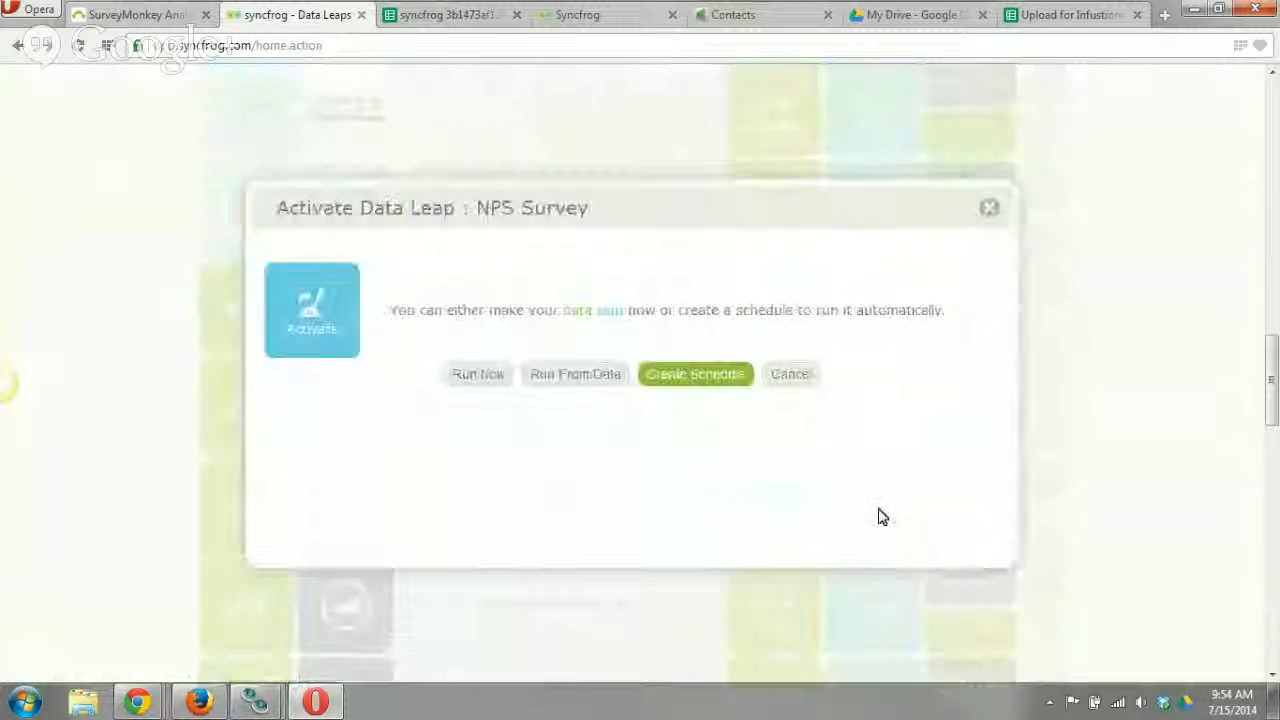
pyautogui.click(577, 376)
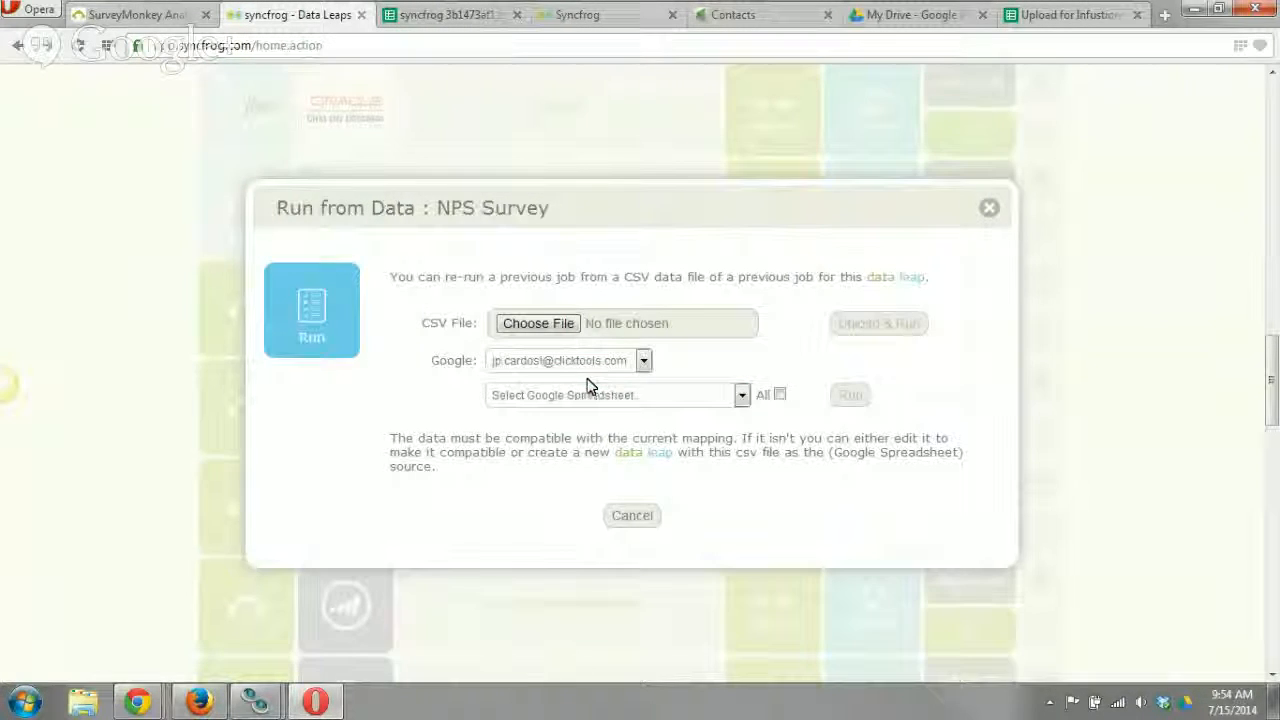
pyautogui.click(654, 398)
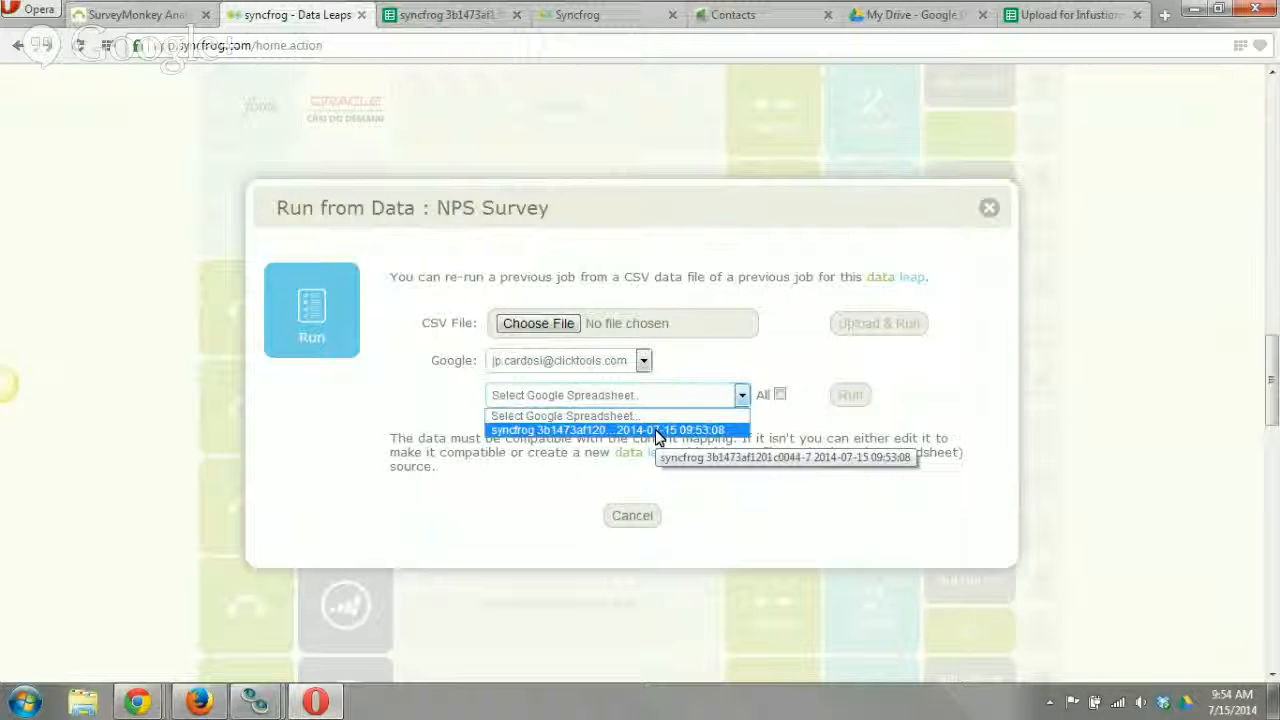
pyautogui.click(655, 429)
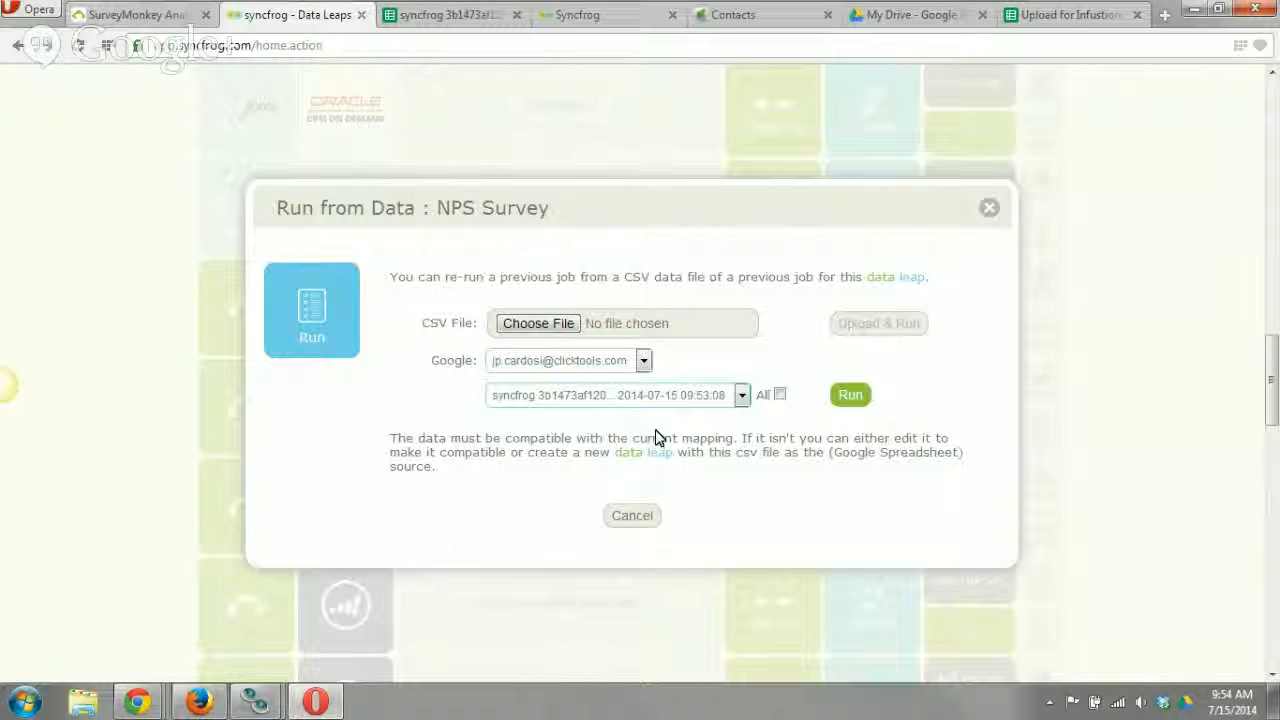
pyautogui.click(850, 396)
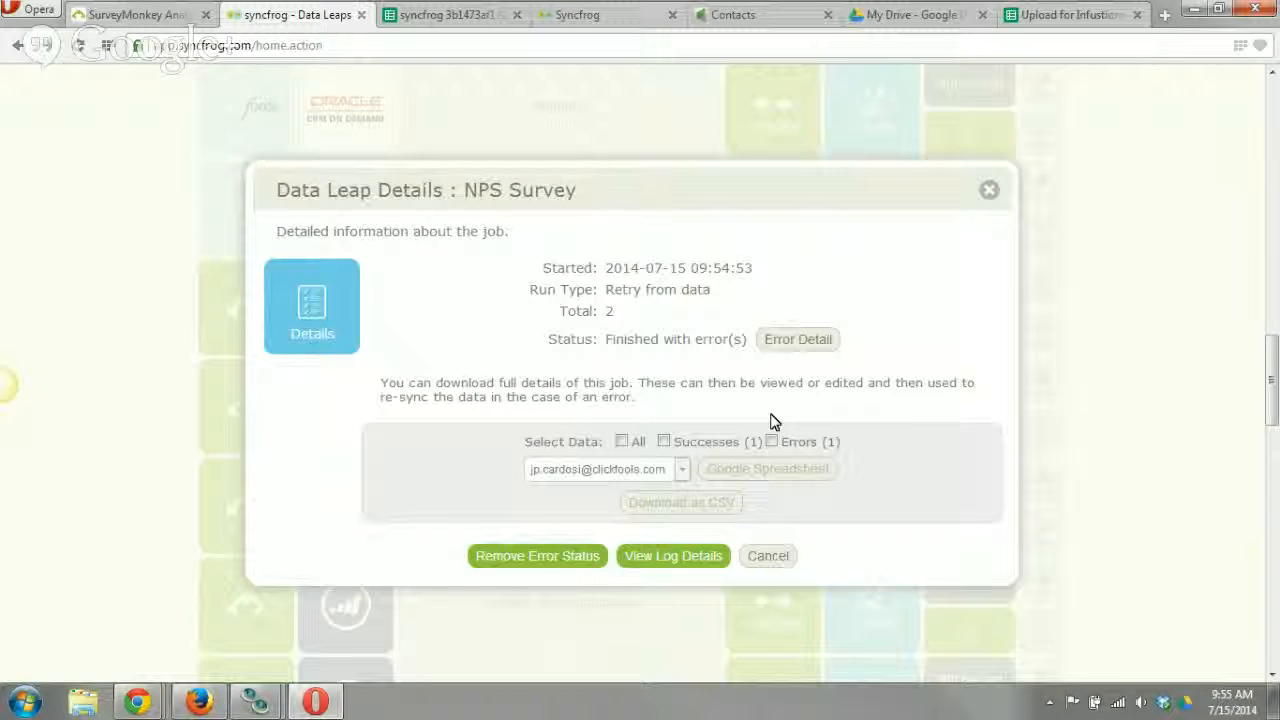
# Read the log details of the re-run for each record, and close the NPS Survey leap's dialogs.
pyautogui.click(636, 557)
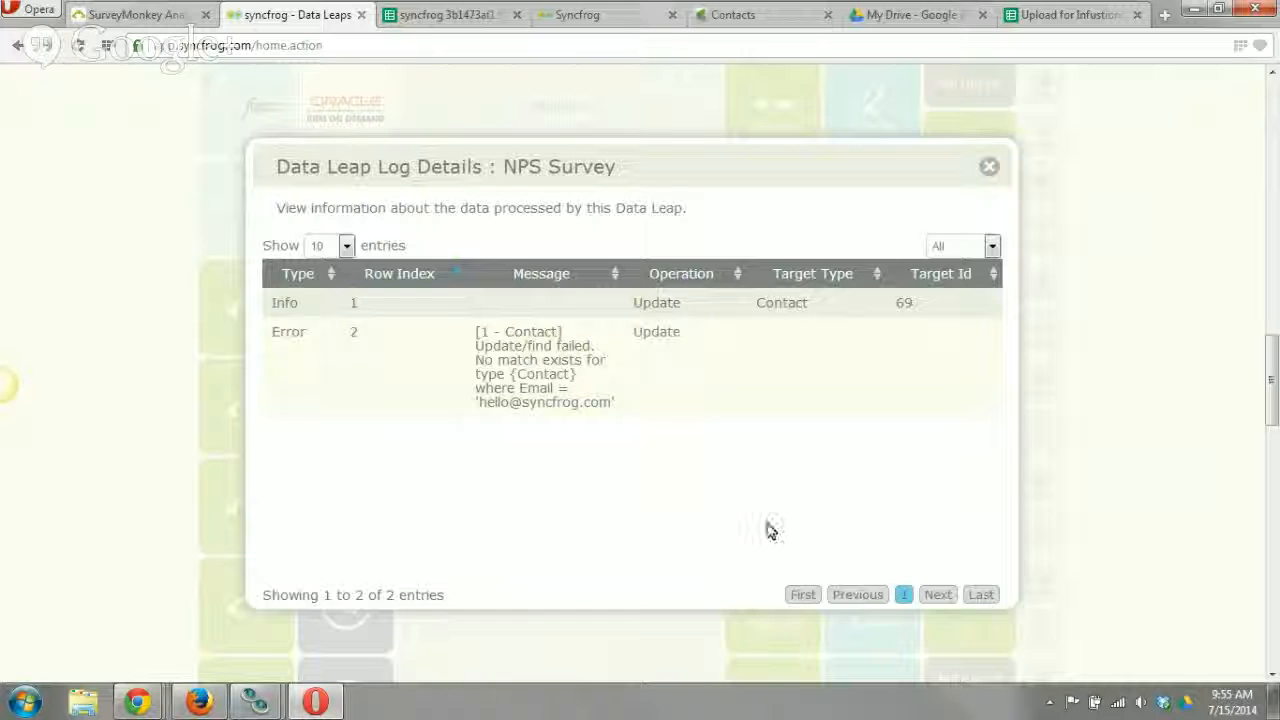
pyautogui.click(992, 170)
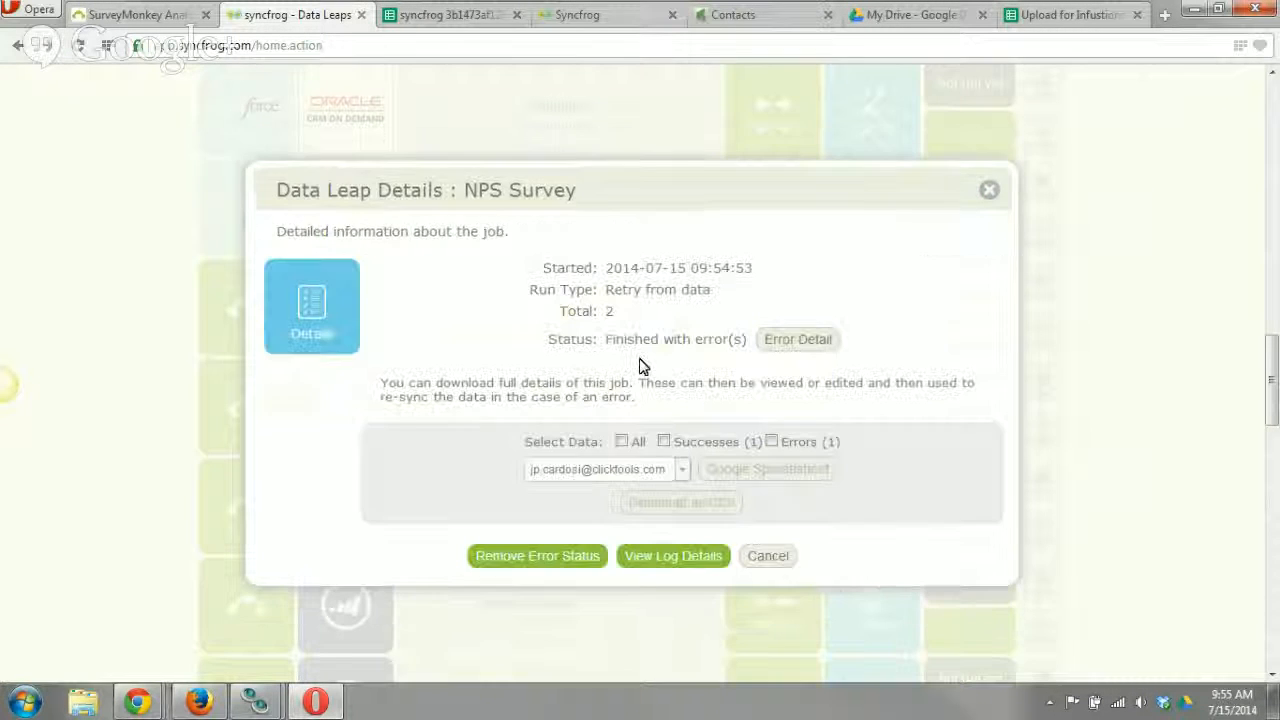
pyautogui.click(758, 560)
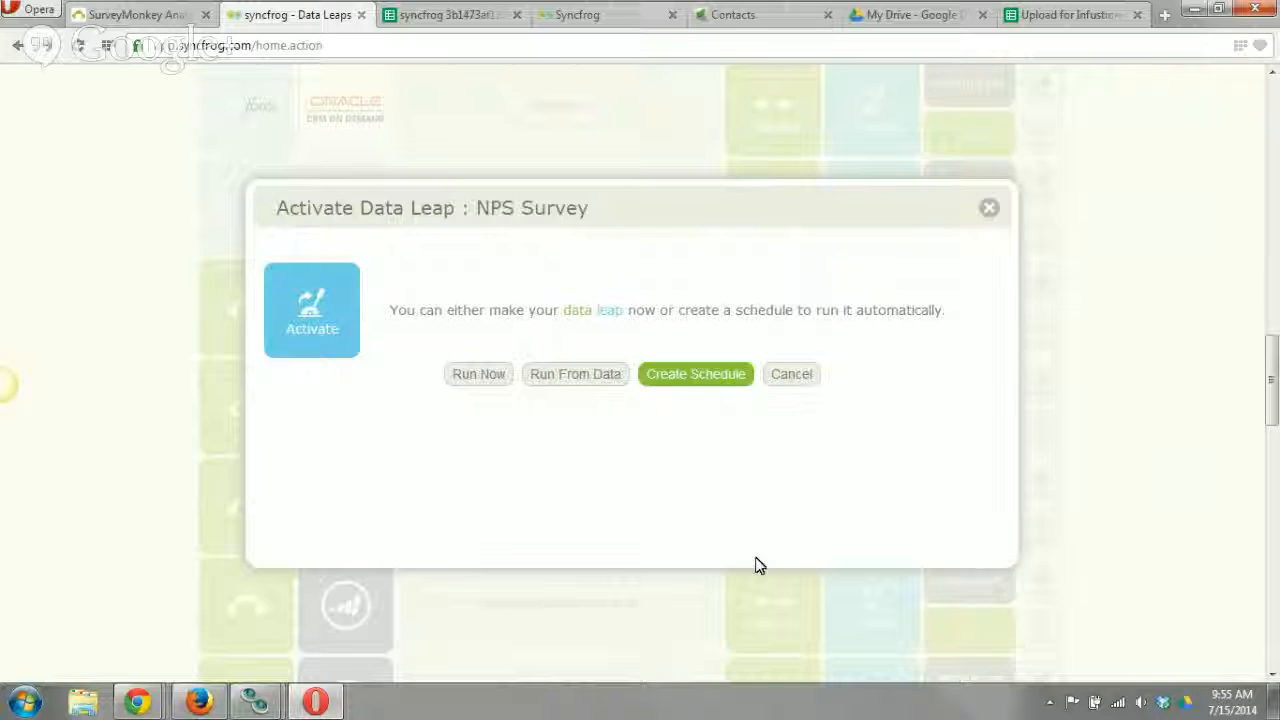
pyautogui.click(800, 376)
# Refresh the Infusionsoft contacts list and read the first contact's full Loyalty Comments without changing them.
pyautogui.click(746, 22)
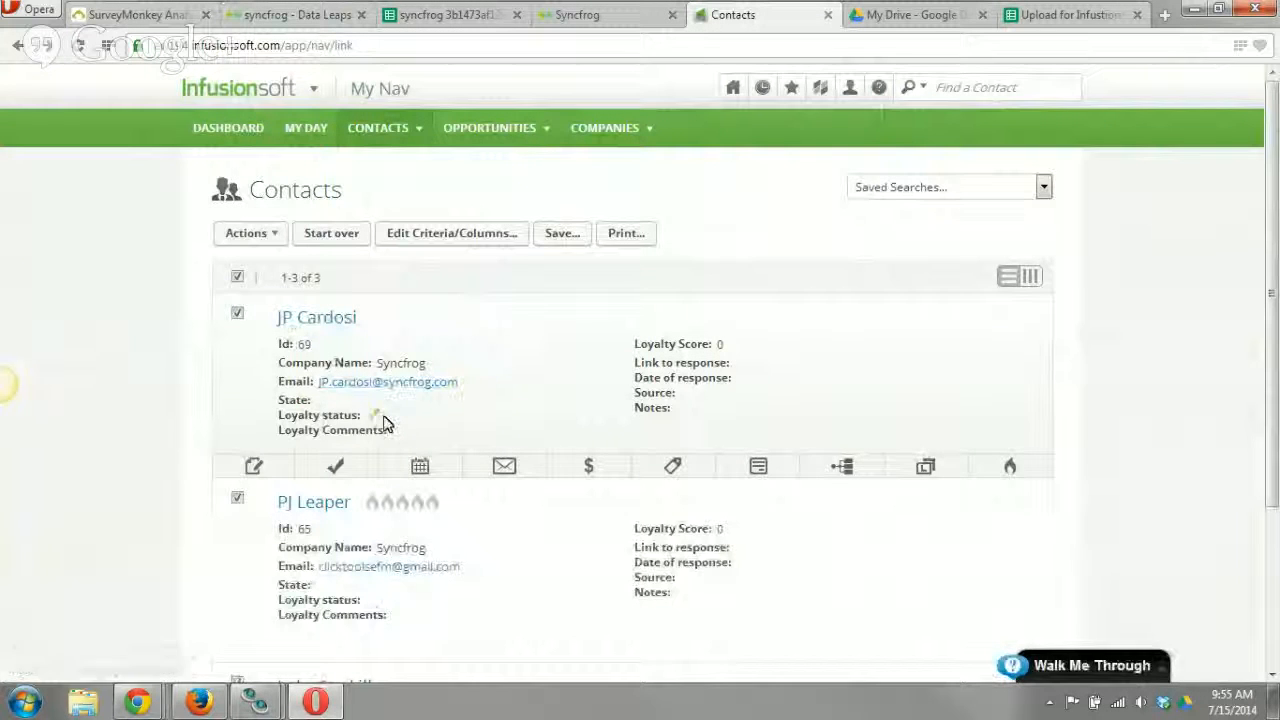
pyautogui.press('F5')
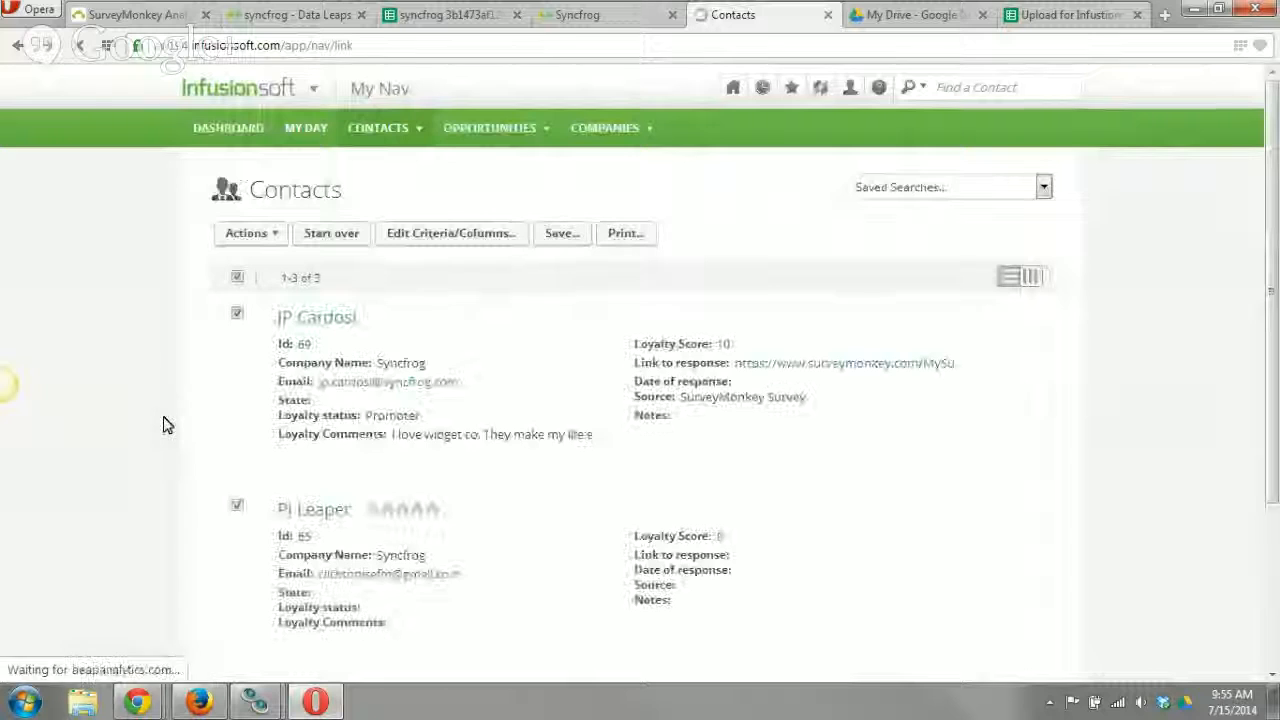
pyautogui.scroll(-1, 167, 425)
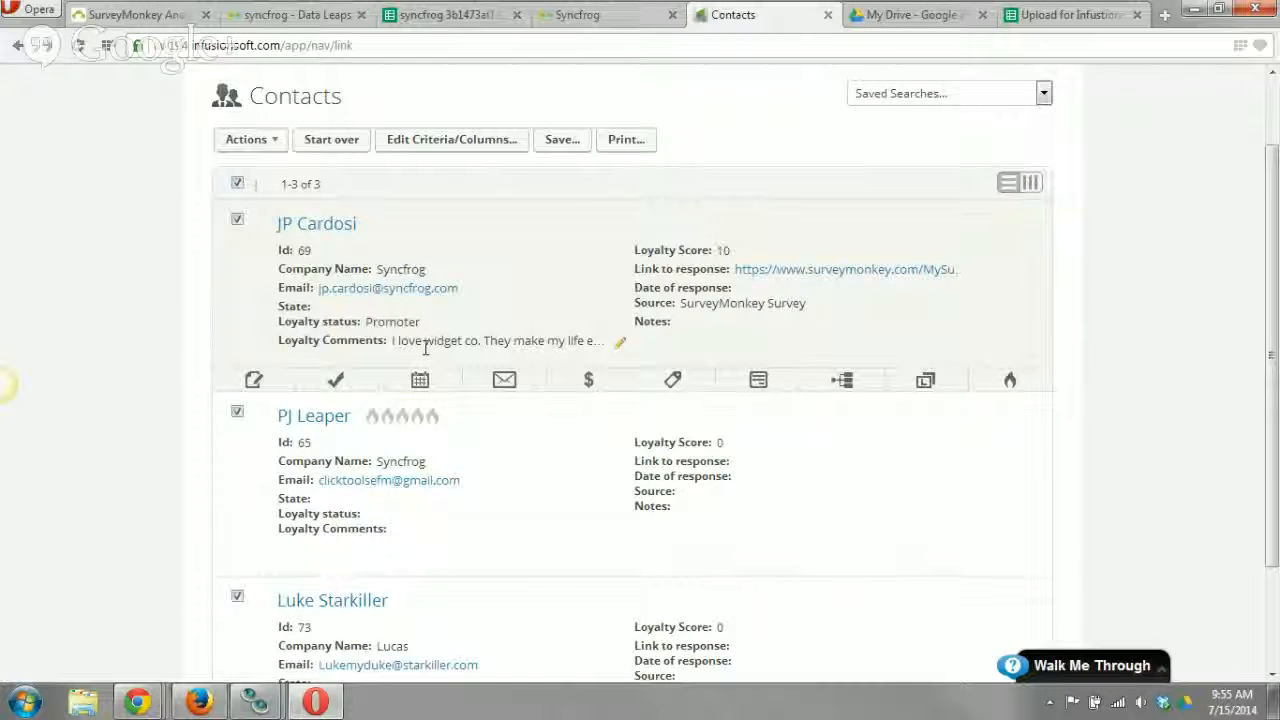
pyautogui.click(620, 342)
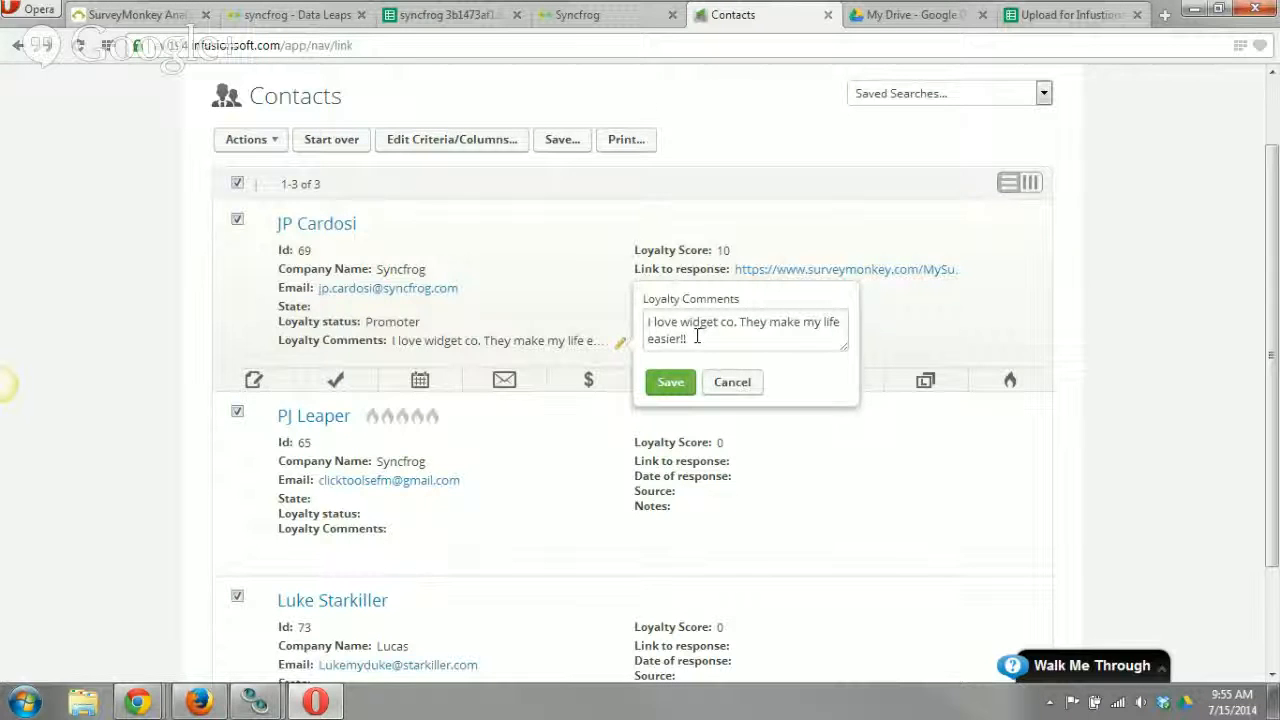
pyautogui.moveTo(702, 338); pyautogui.dragTo(625, 306)
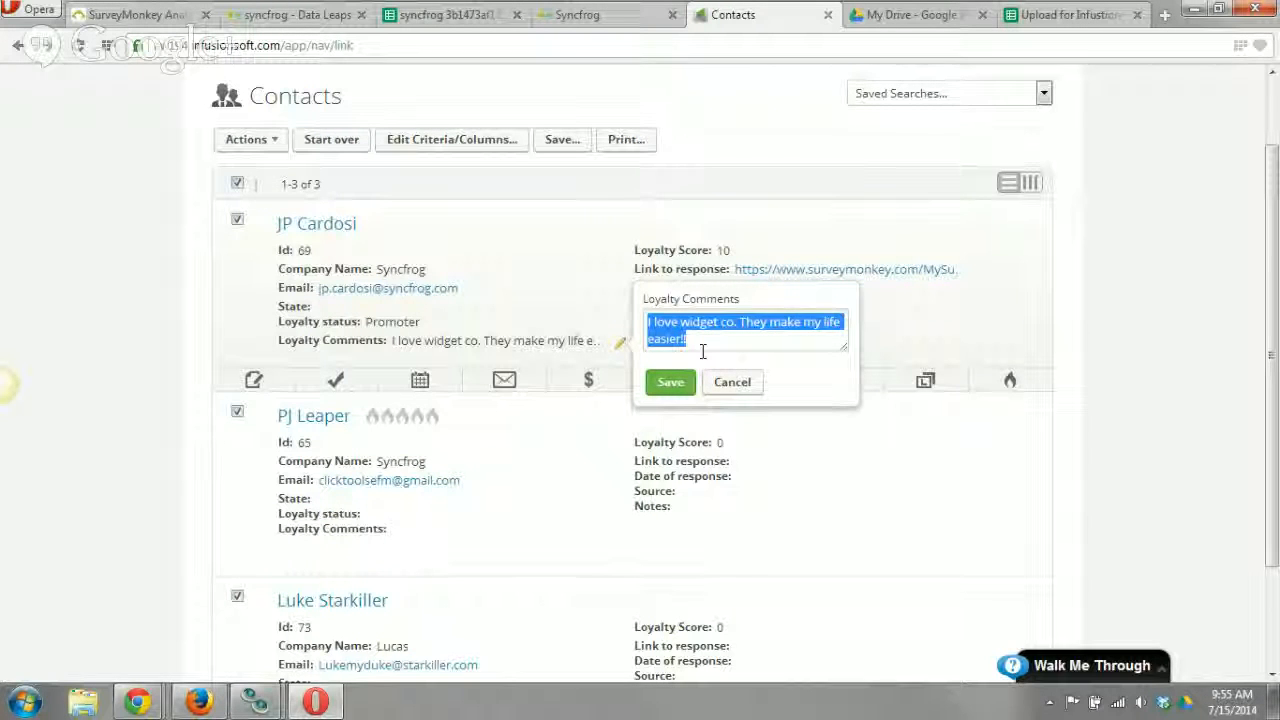
pyautogui.click(726, 388)
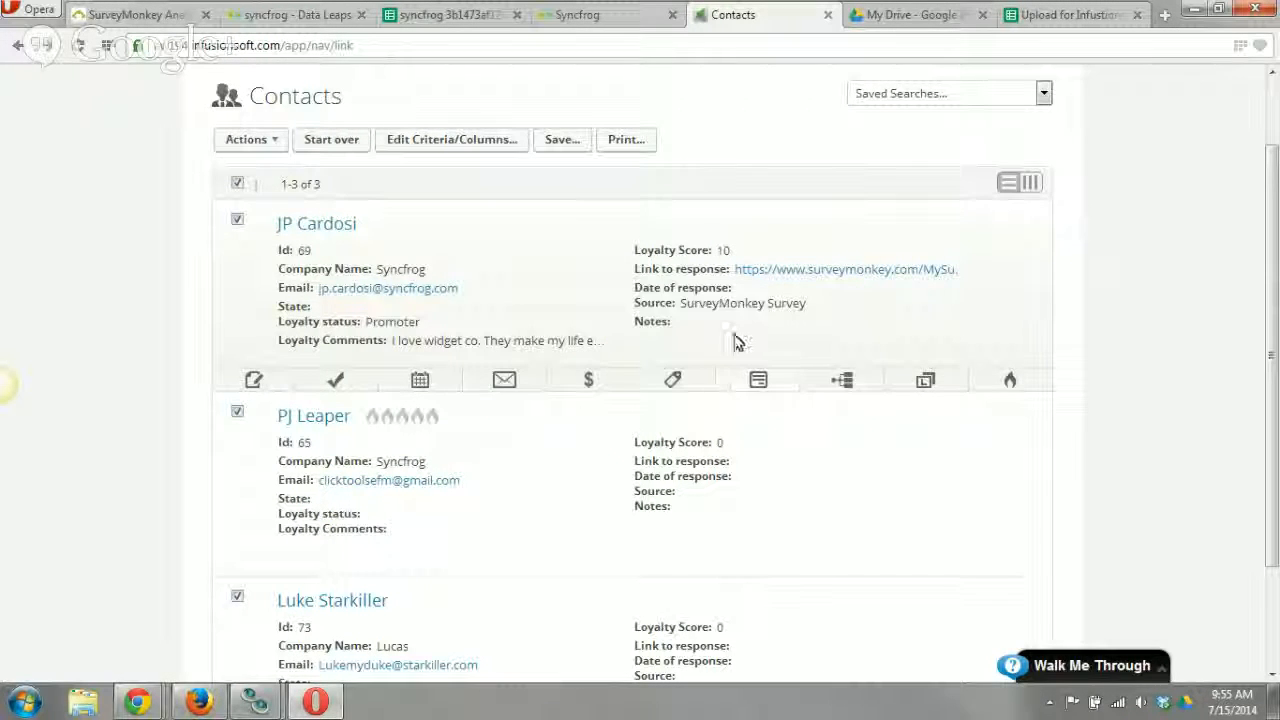
# Follow the first contact's response link to SurveyMonkey, review the answers to both NPS questions, and return to the Infusionsoft contacts.
pyautogui.click(808, 274)
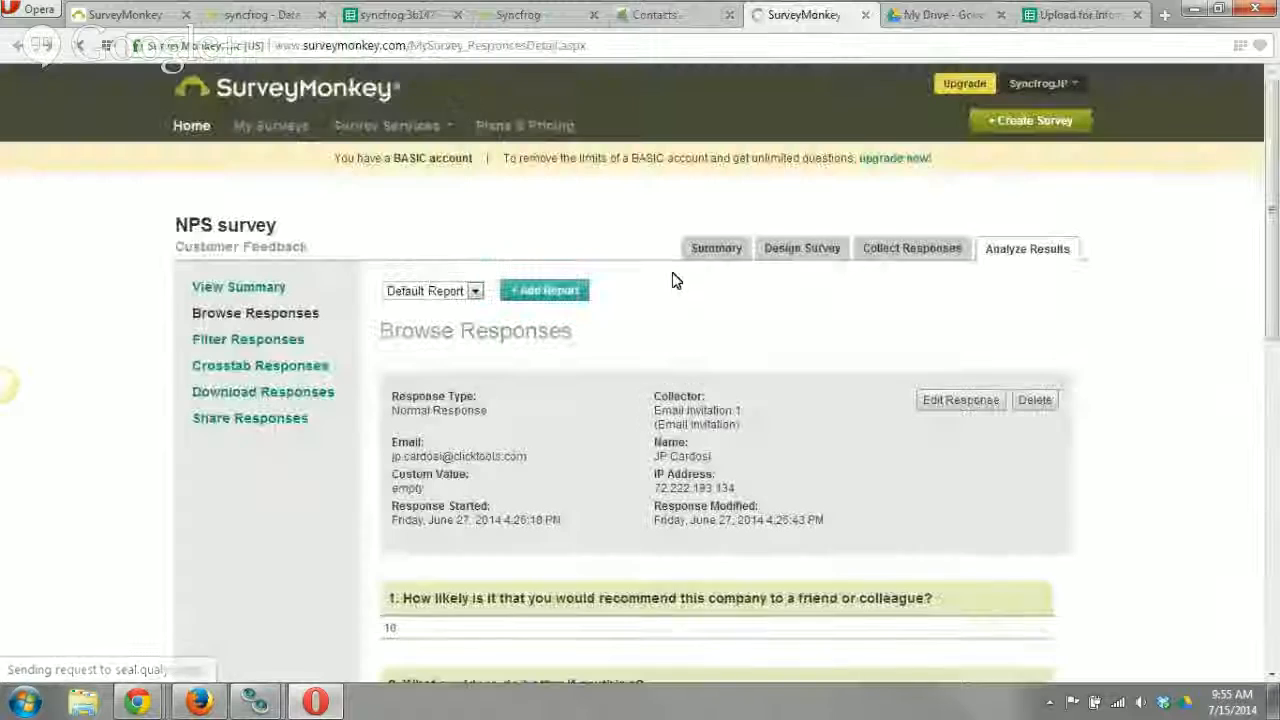
pyautogui.scroll(-1, 723, 334)
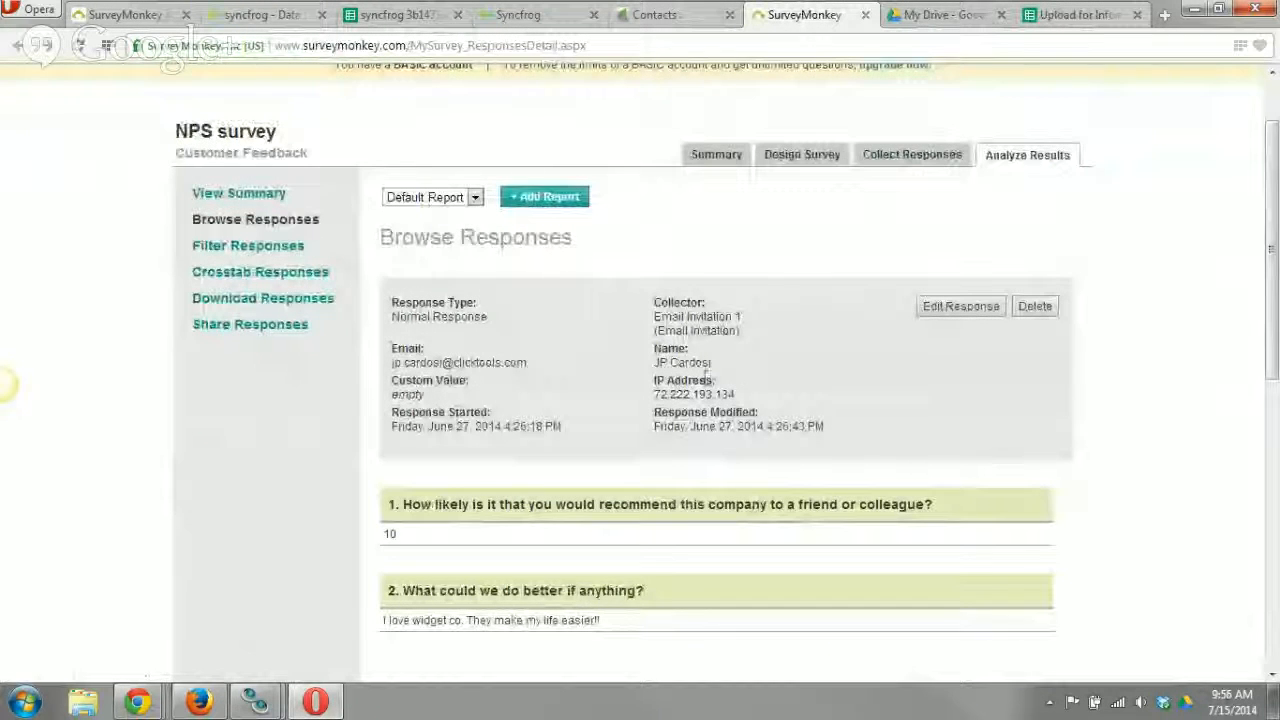
pyautogui.scroll(-2, 624, 388)
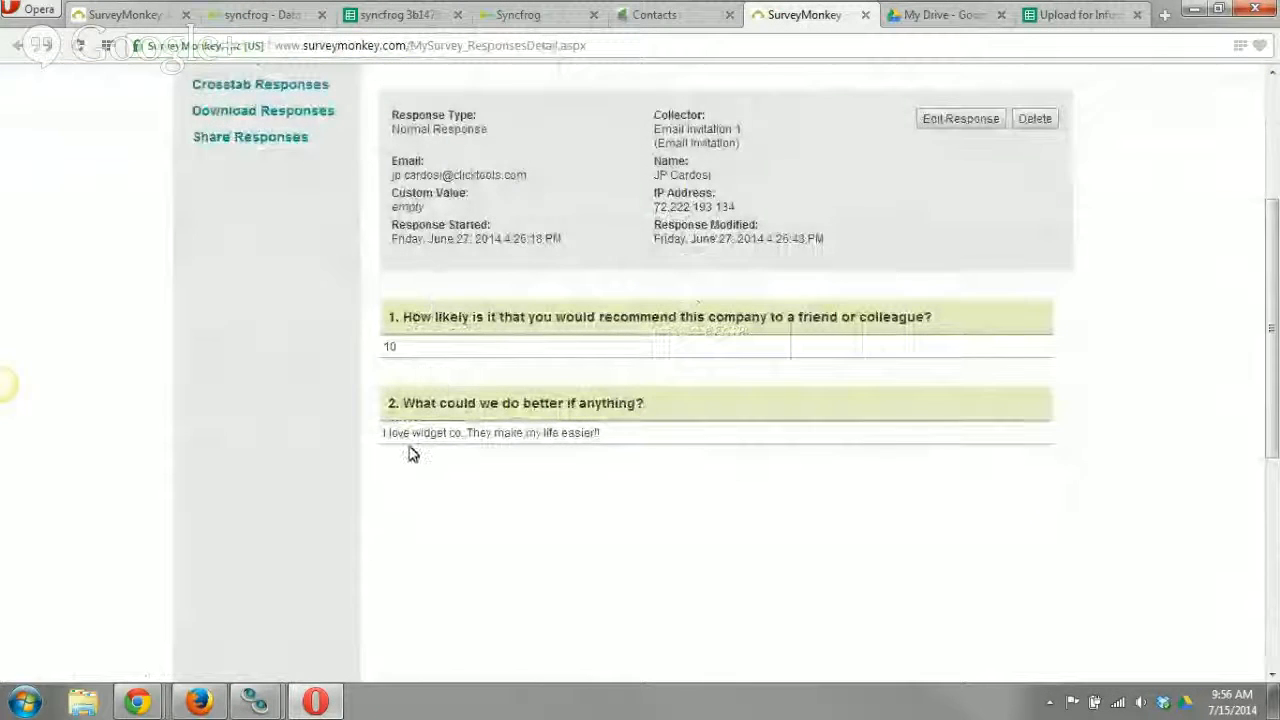
pyautogui.scroll(2, 491, 524)
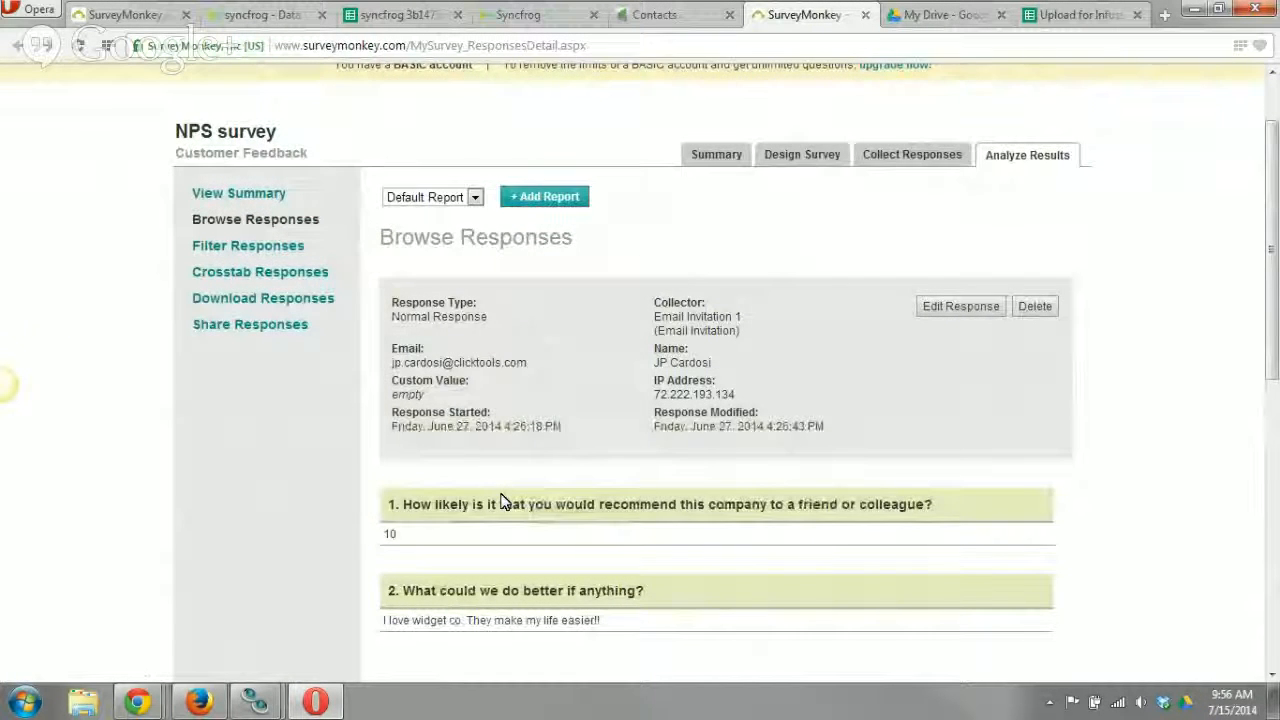
pyautogui.scroll(1, 505, 502)
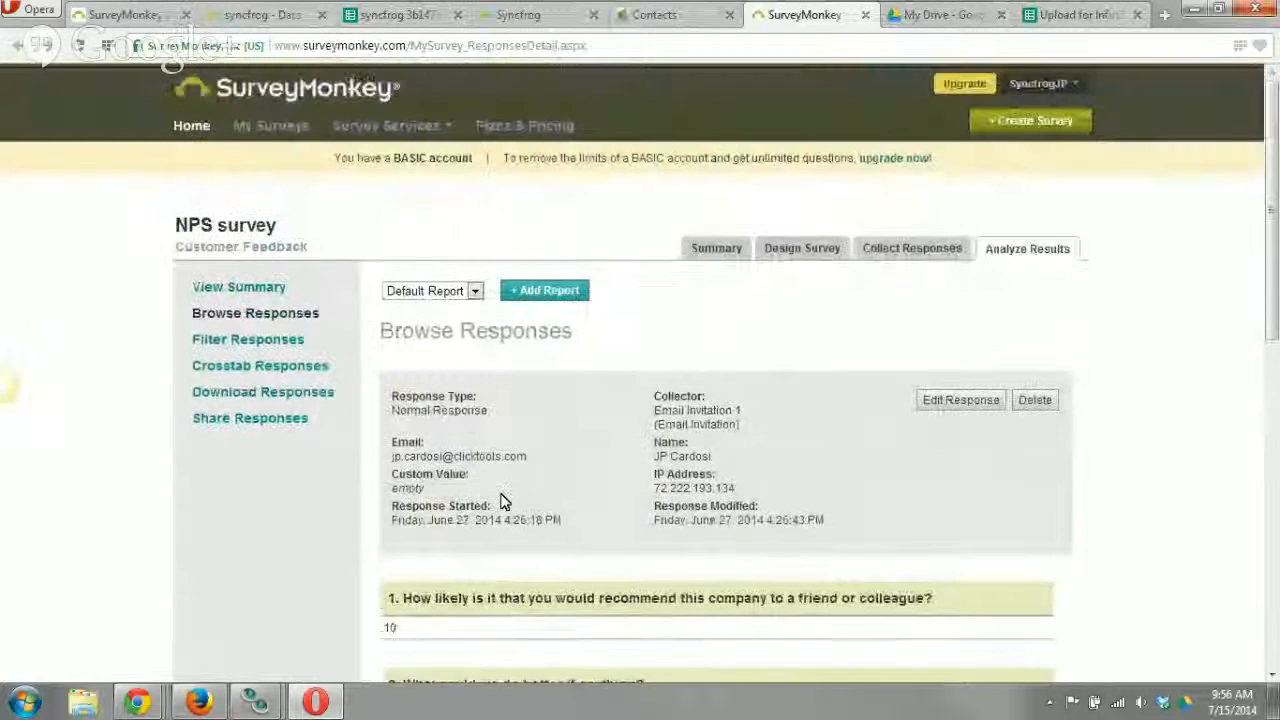
pyautogui.click(672, 18)
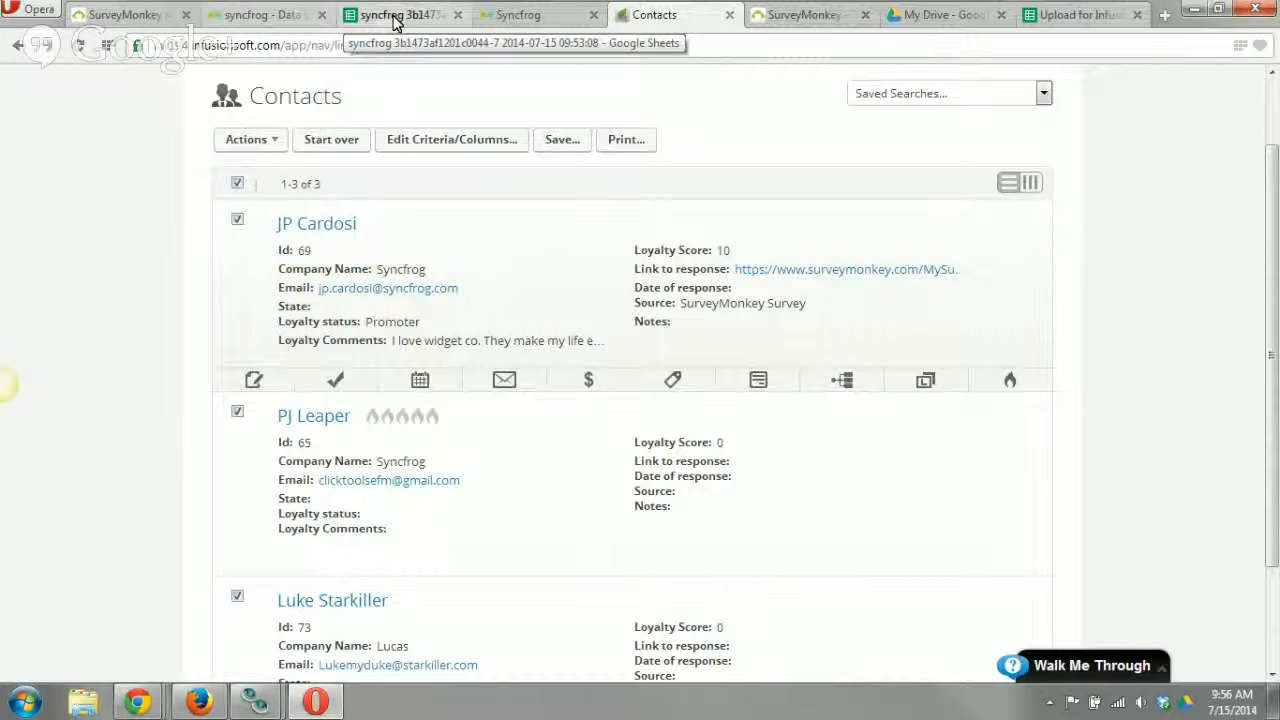
# Back in Syncfrog, check the NPS Survey leap's log for the runs that finished with errors and close it.
pyautogui.click(270, 15)
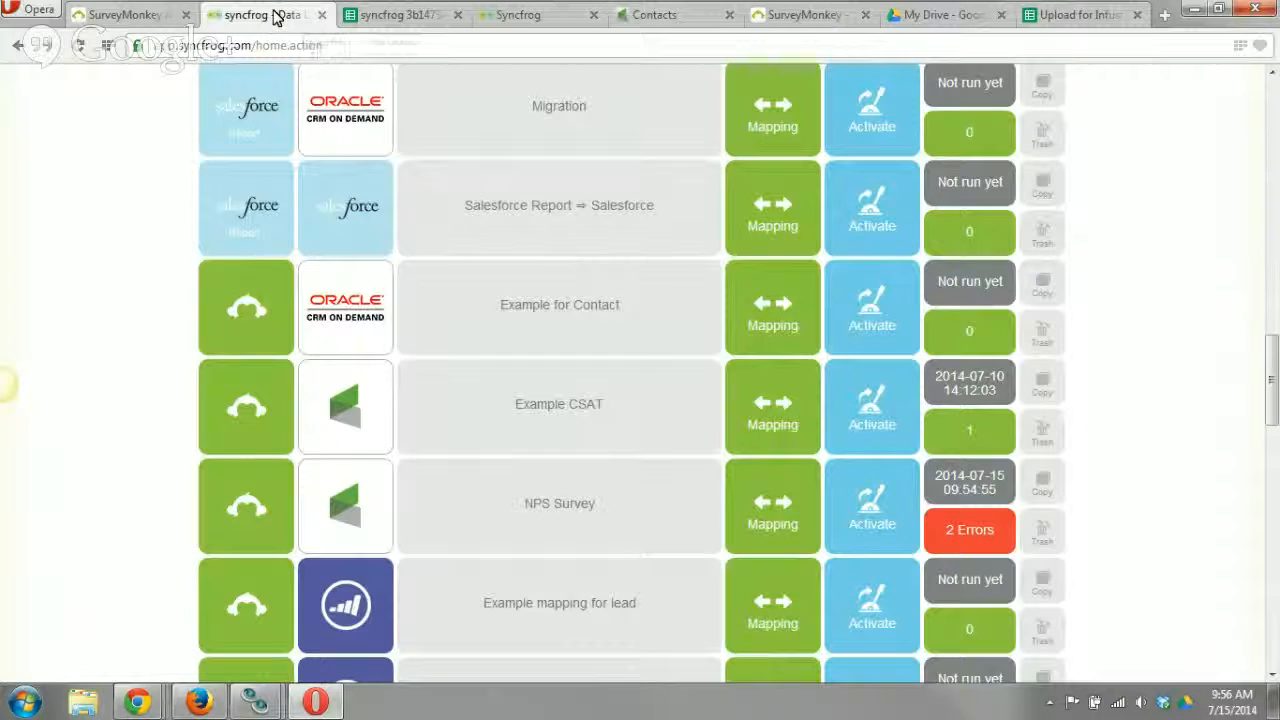
pyautogui.click(989, 540)
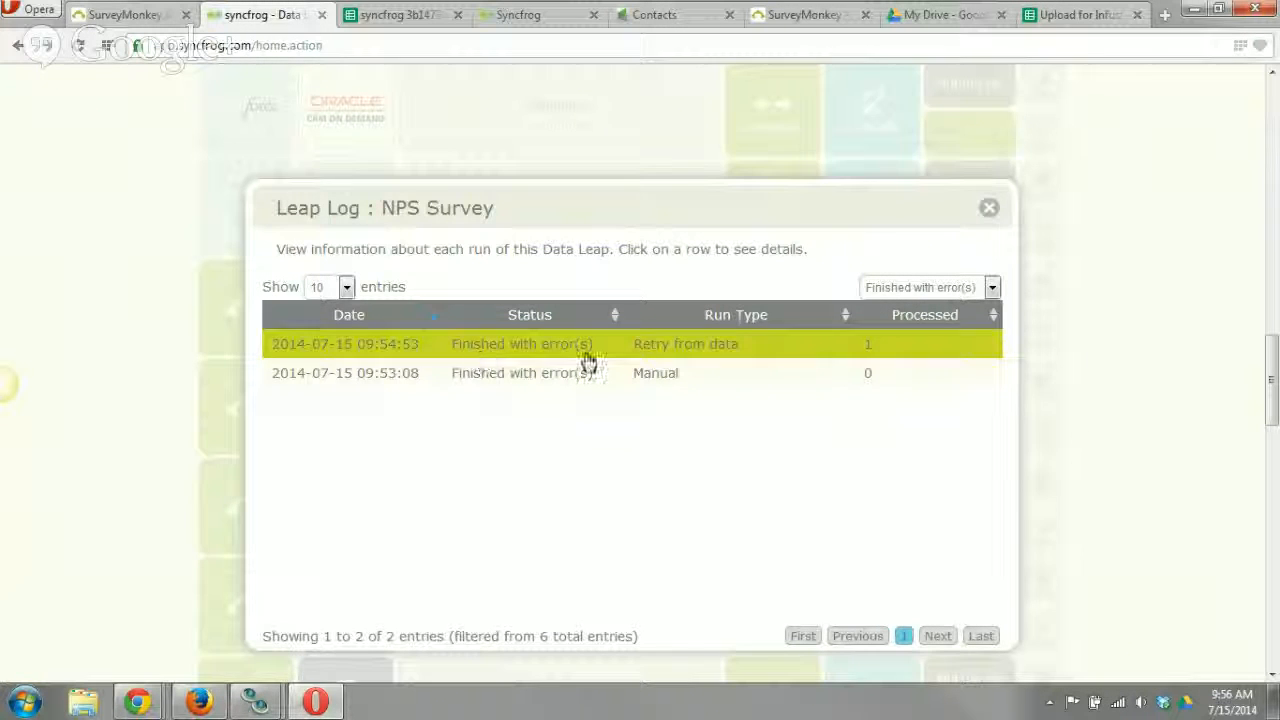
pyautogui.click(989, 209)
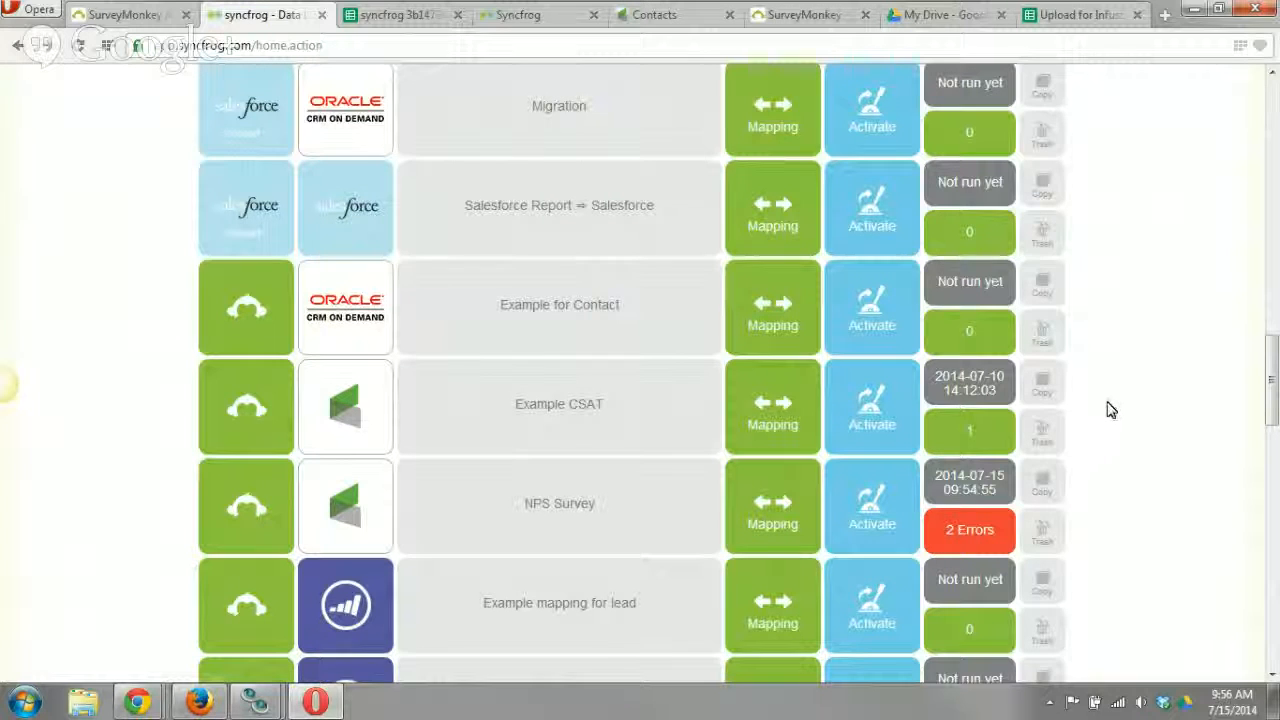